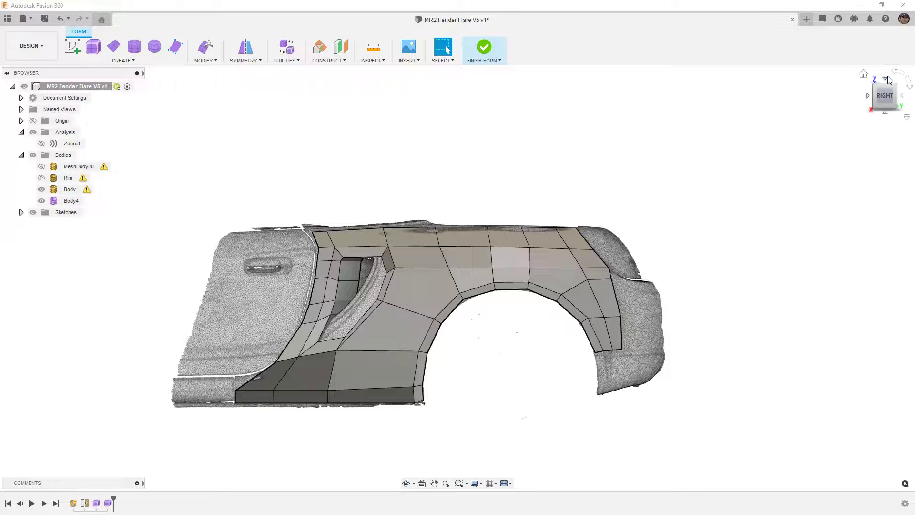
Inspect the fender from above with the Body mesh hidden, comparing a selected face in smooth and box display
click(885, 80)
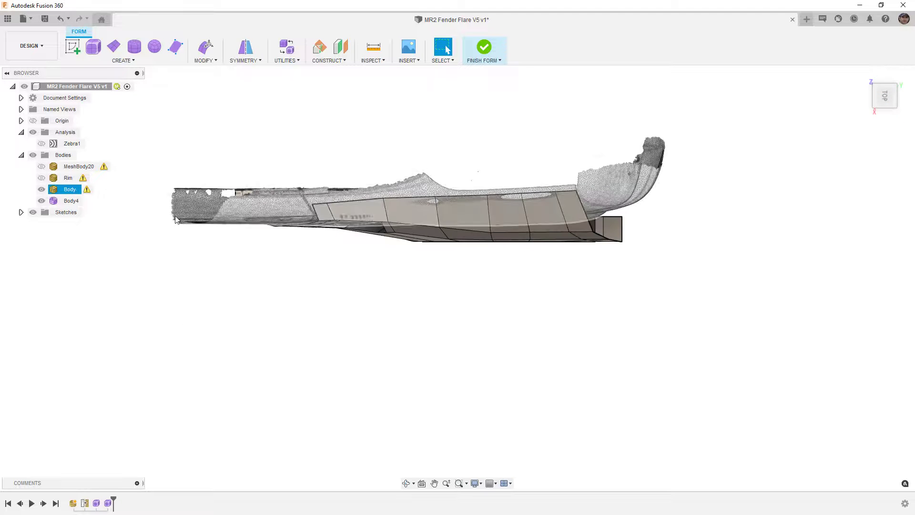
click(42, 189)
scroll(439, 227, up, 3)
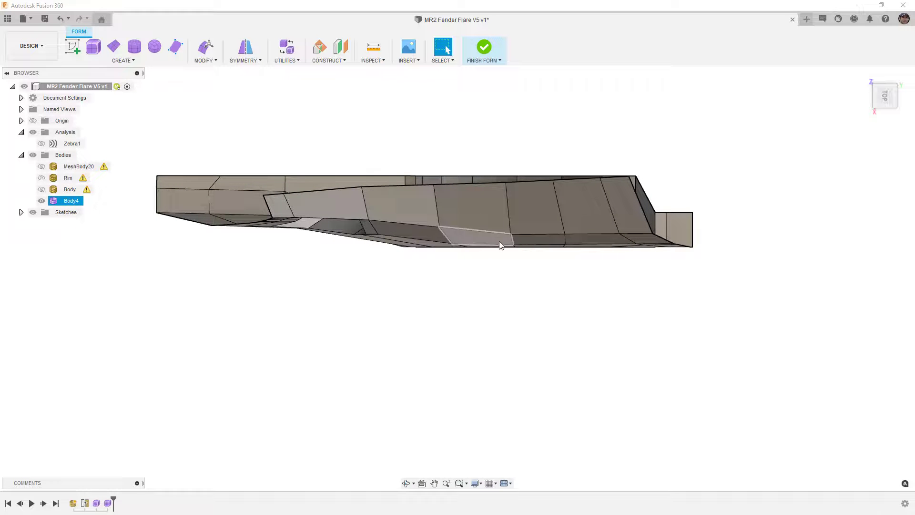
click(479, 242)
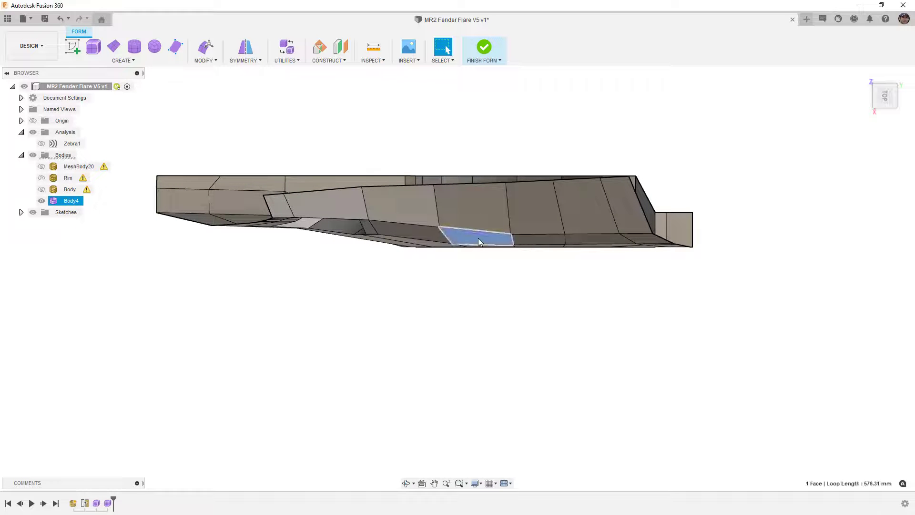
key(alt+3)
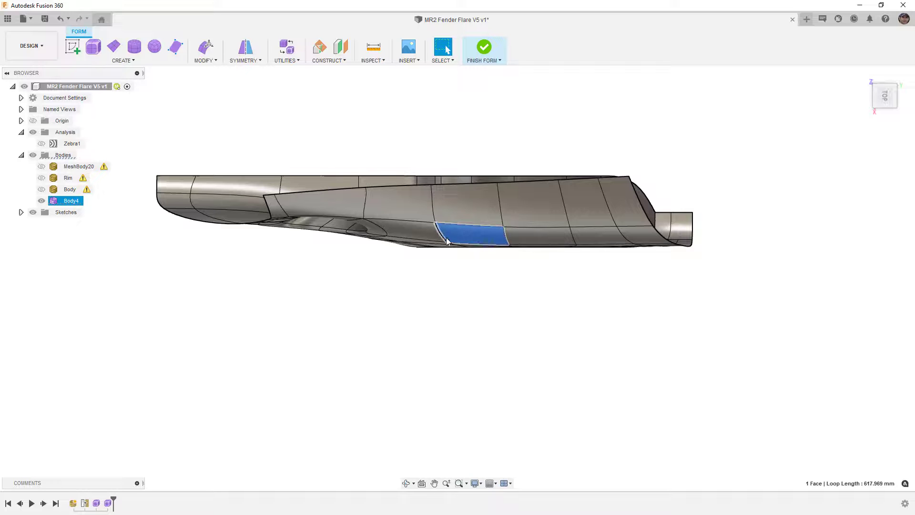
key(alt+1)
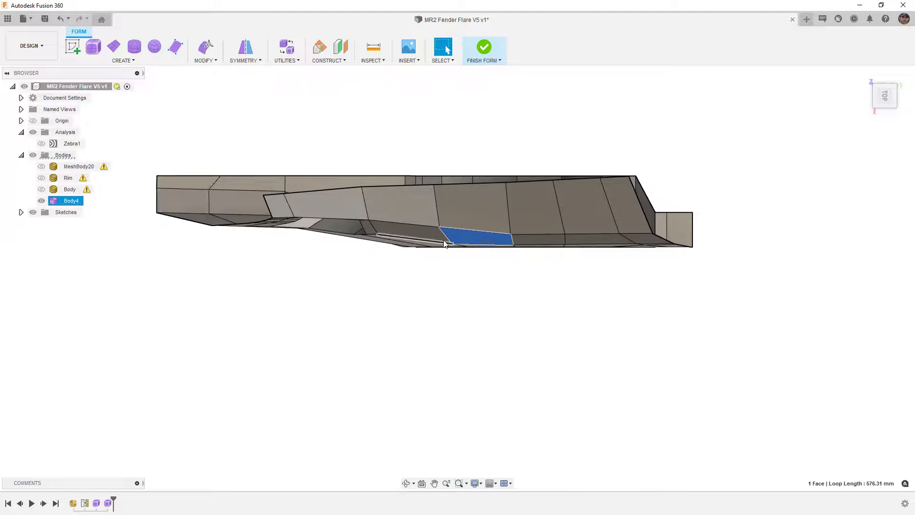
Show the Body mesh again and examine how the fender's front edge follows it along the door gap and down to the sill
click(42, 189)
shift+middle_drag(396, 360, 384, 259)
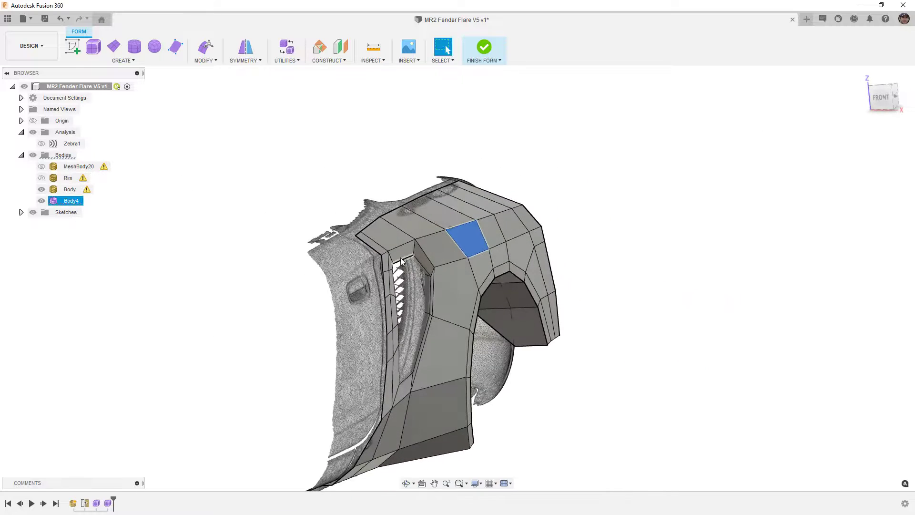
scroll(384, 260, up, 5)
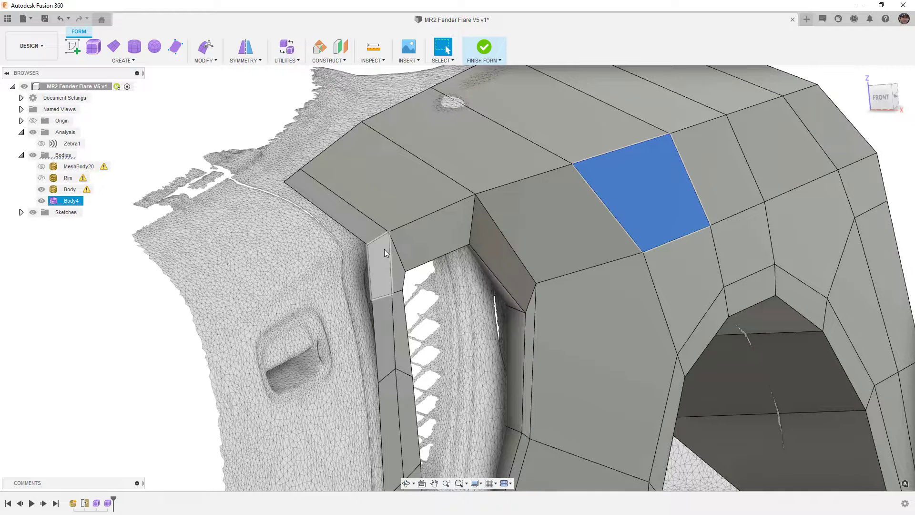
mouse_move(384, 248)
shift+middle_down()
mouse_move(386, 255)
mouse_move(408, 249)
mouse_move(396, 248)
shift+middle_up()
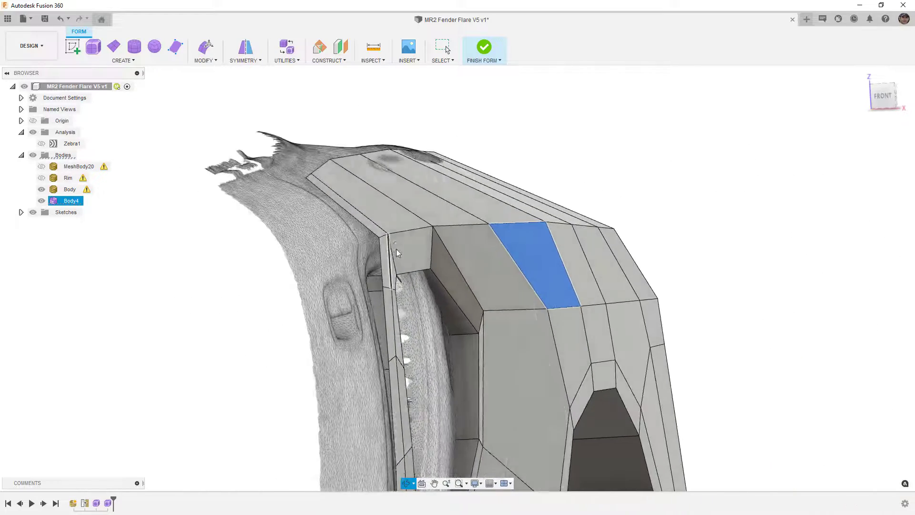
scroll(352, 252, up, 5)
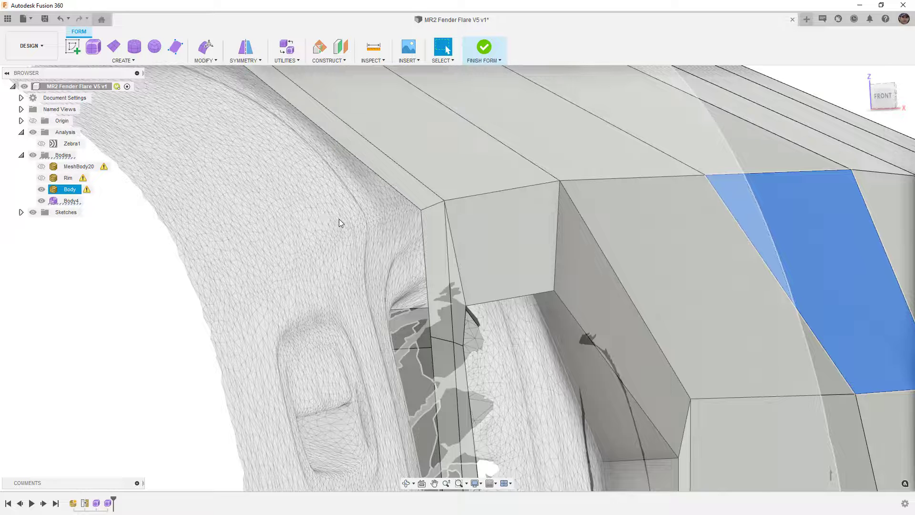
scroll(338, 220, down, 4)
scroll(341, 237, down, 5)
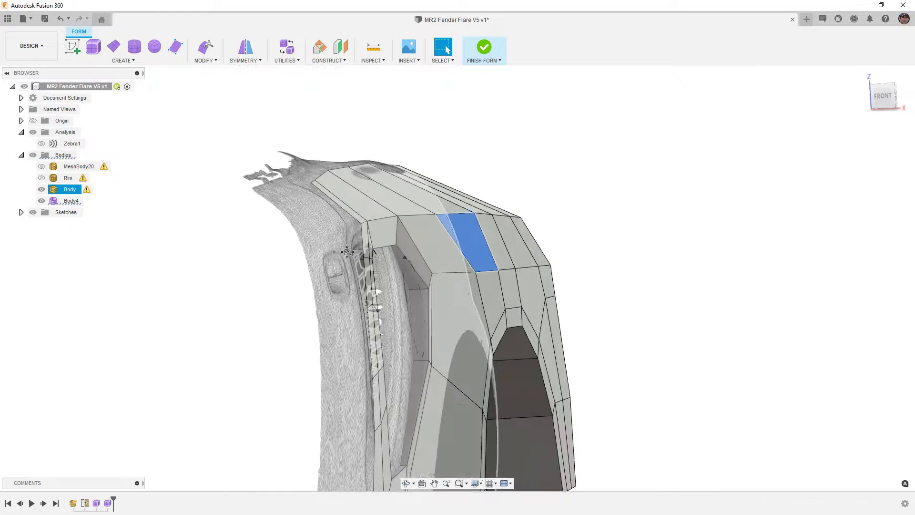
scroll(375, 327, up, 8)
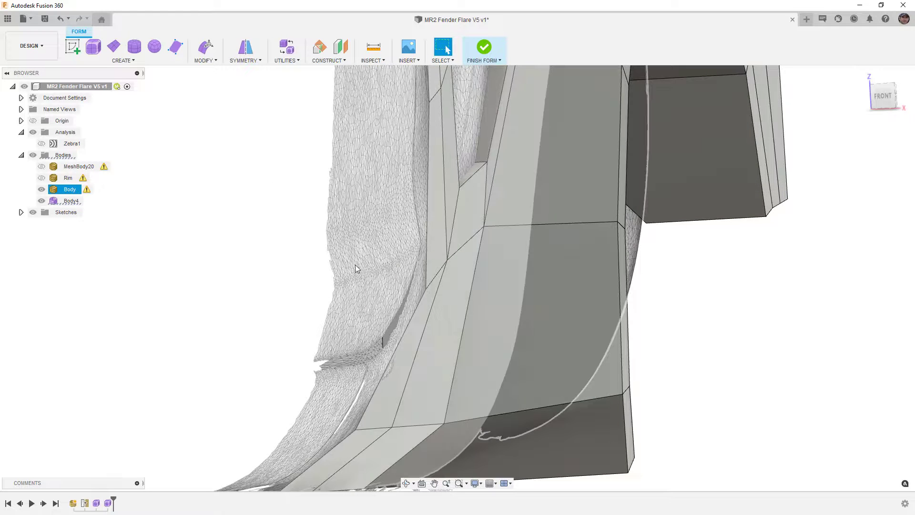
shift+middle_drag(366, 273, 432, 279)
click(455, 276)
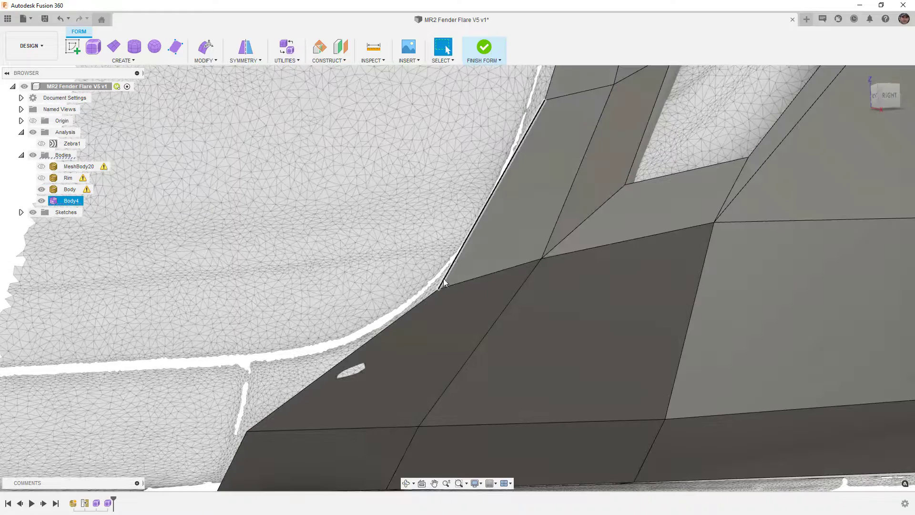
Using Edit Form, move the lower vertex beside the door gap about 34.5 mm by 25.4 mm and shift its inner neighbour the same direction
click(885, 103)
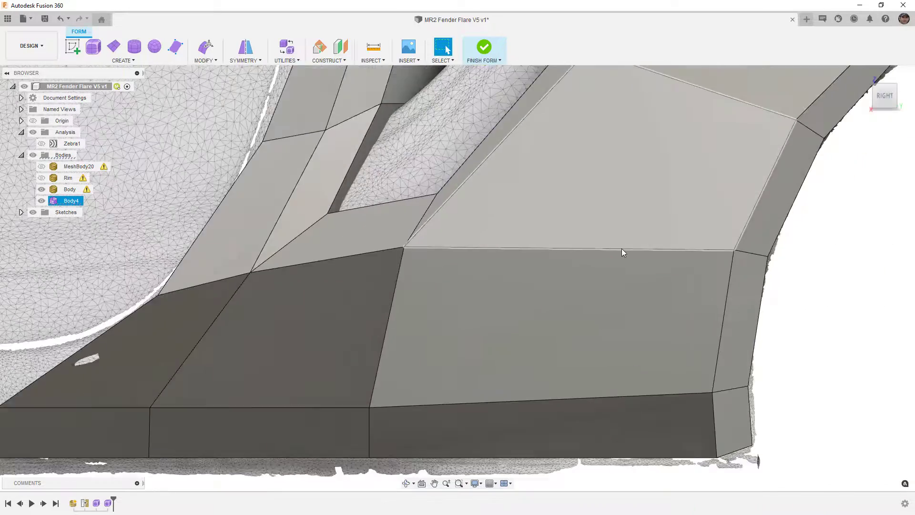
scroll(395, 265, up, 3)
click(379, 277)
click(207, 47)
drag(378, 275, 401, 252)
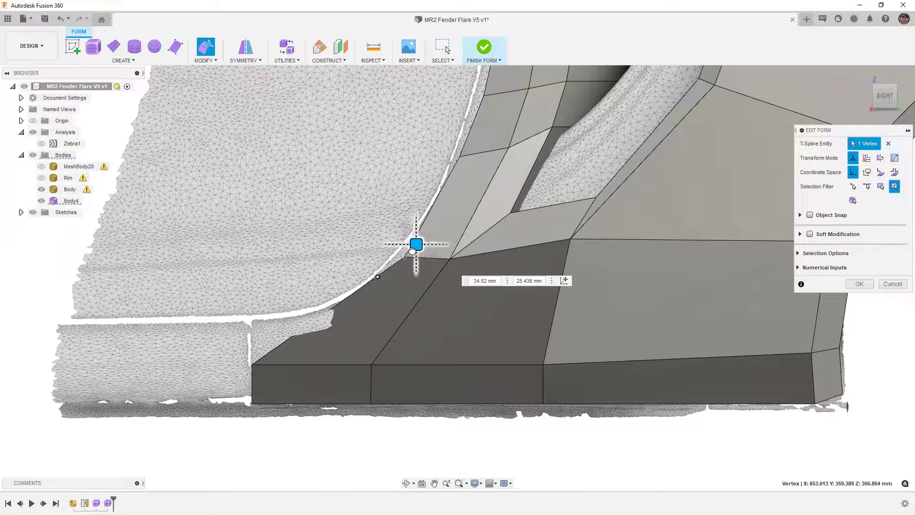
click(450, 260)
drag(462, 247, 475, 243)
Adjust the vertices at the side scoop's lower end, moving its lower front corner about 7.9 mm by 1.2 mm and the vertex beneath the rear corner down about 7.9 mm
click(511, 213)
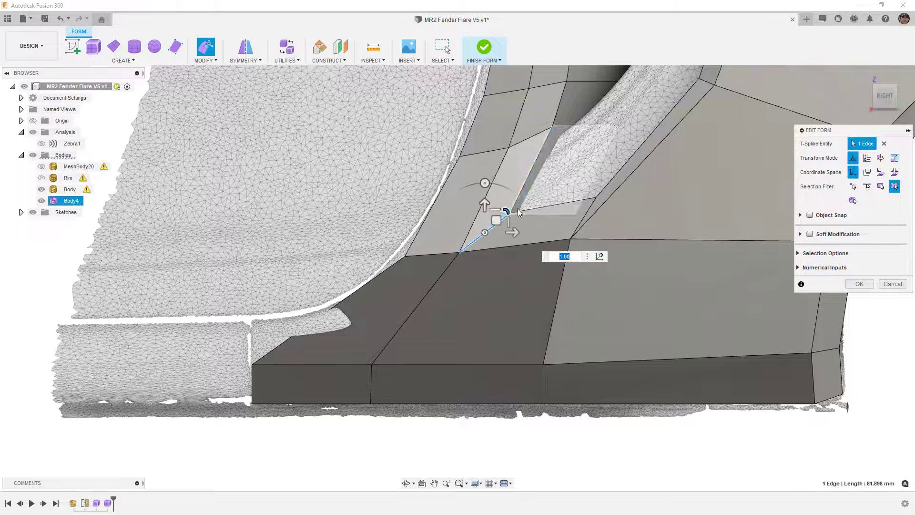
drag(522, 200, 526, 204)
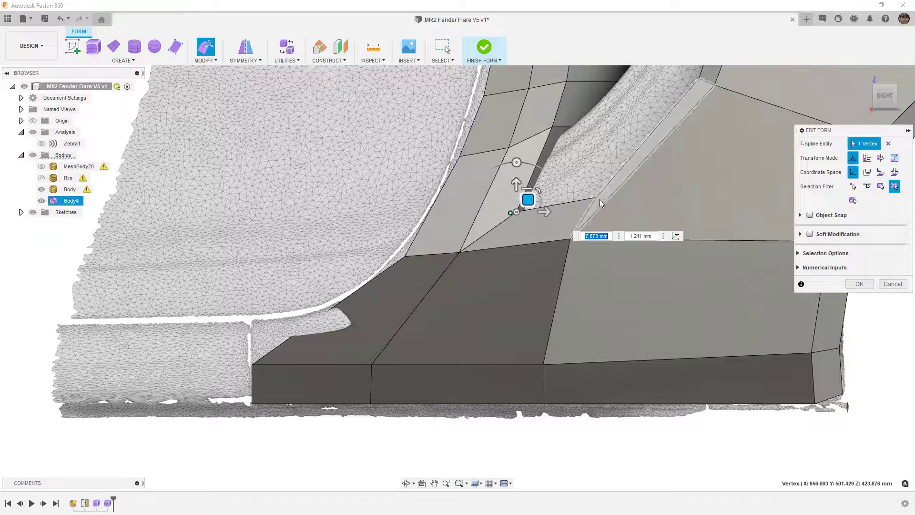
click(597, 199)
drag(604, 188, 580, 236)
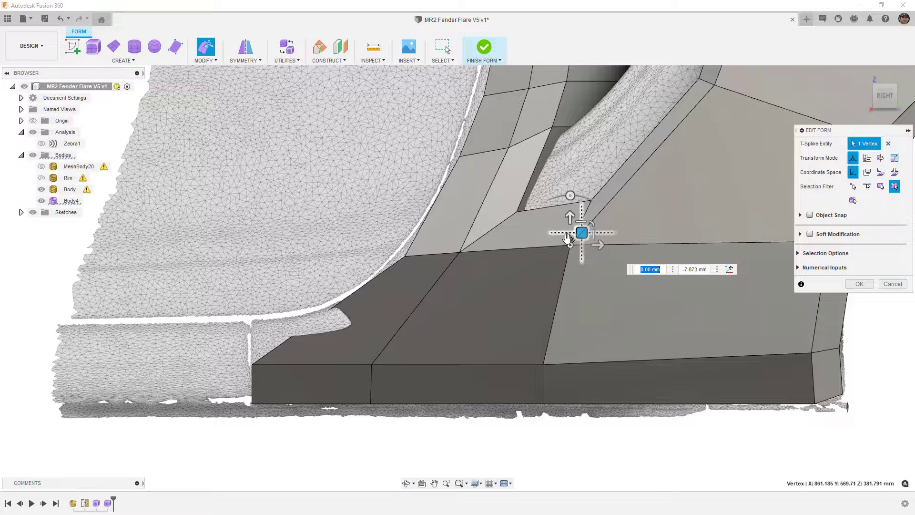
scroll(581, 234, down, 2)
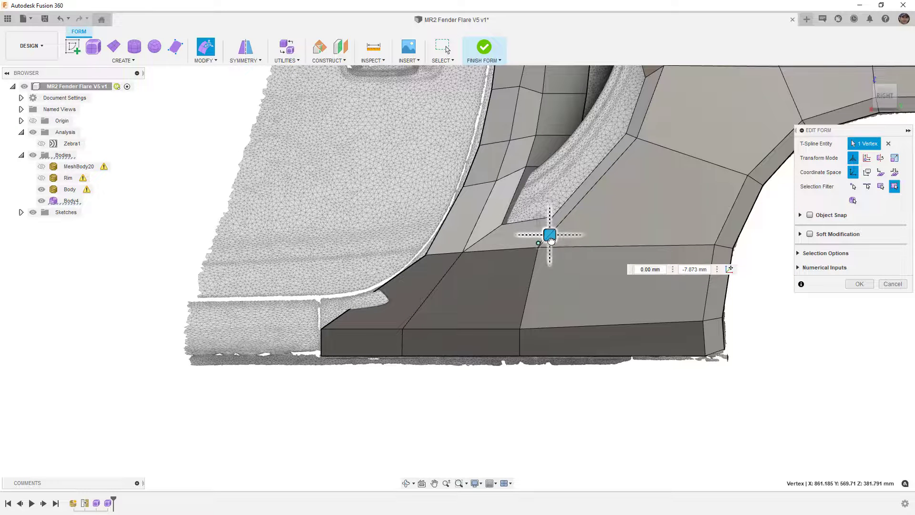
drag(551, 240, 548, 242)
Switch the fender to smooth display and examine its curvature and fit against the mesh from the front and side
key(ctrl+3)
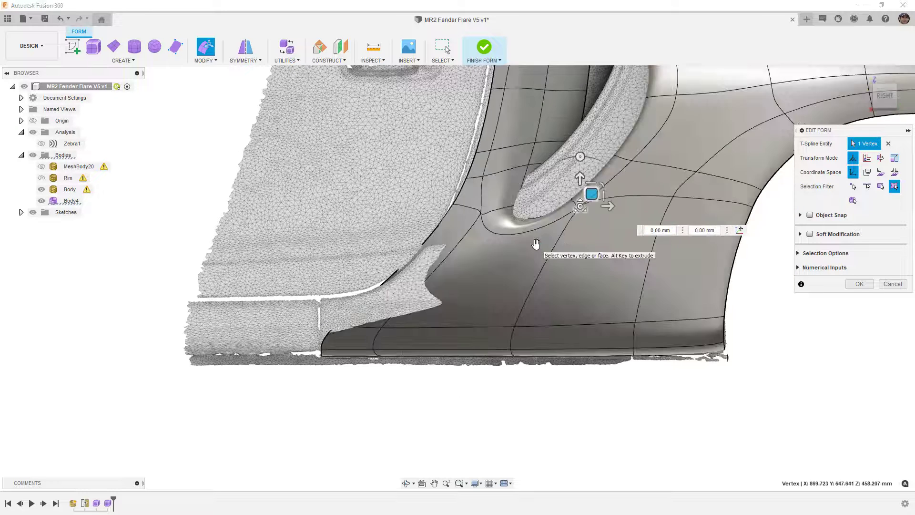
shift+middle_drag(571, 248, 451, 284)
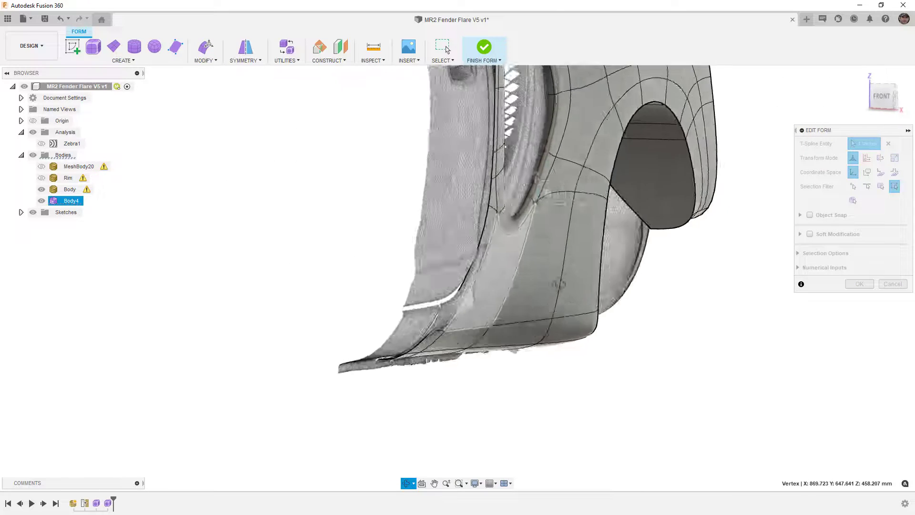
scroll(562, 285, down, 5)
shift+middle_drag(563, 286, 593, 283)
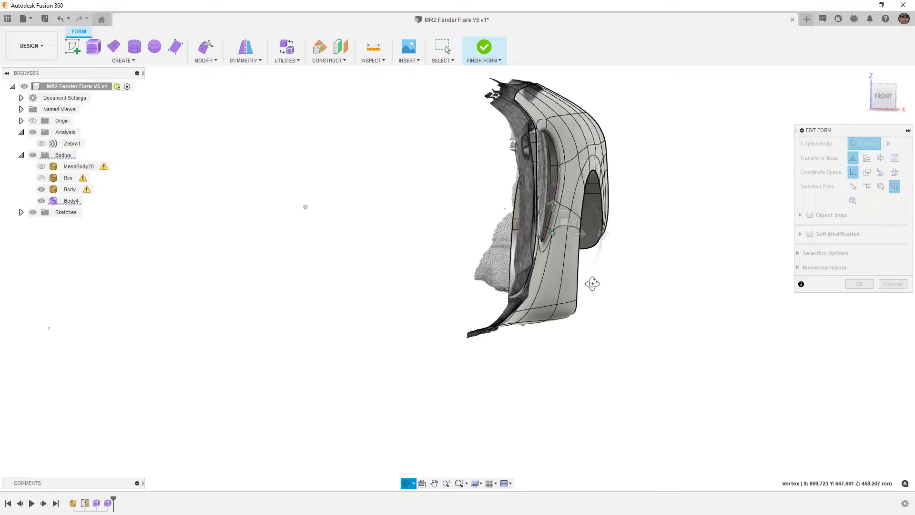
scroll(588, 274, up, 5)
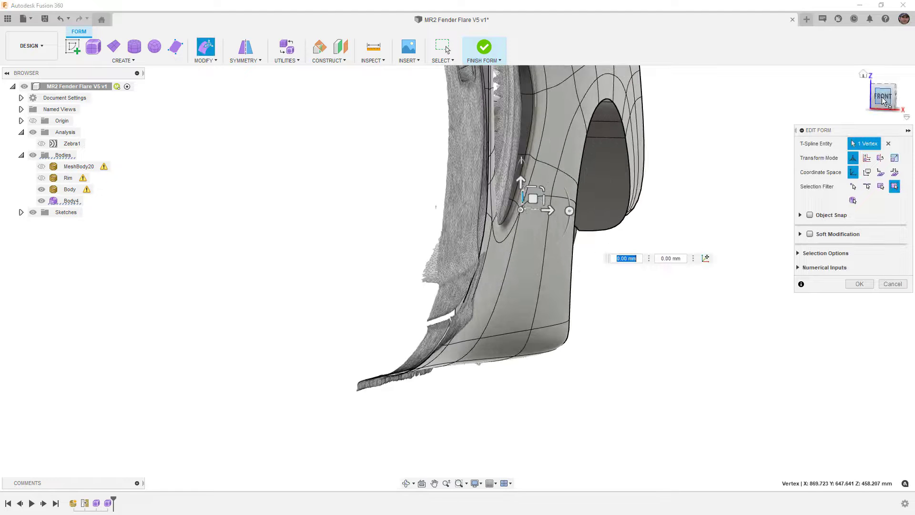
click(879, 98)
scroll(599, 233, down, 3)
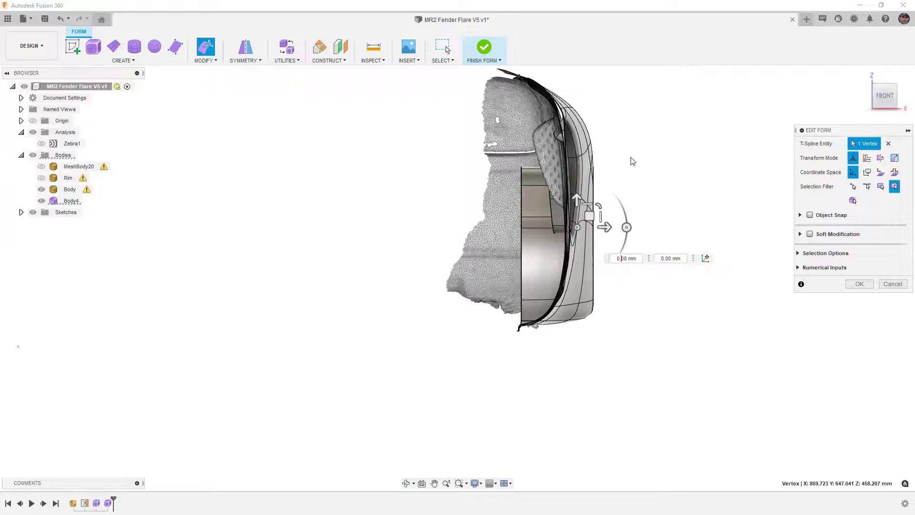
middle_drag(630, 159, 586, 172)
shift+middle_drag(570, 298, 498, 296)
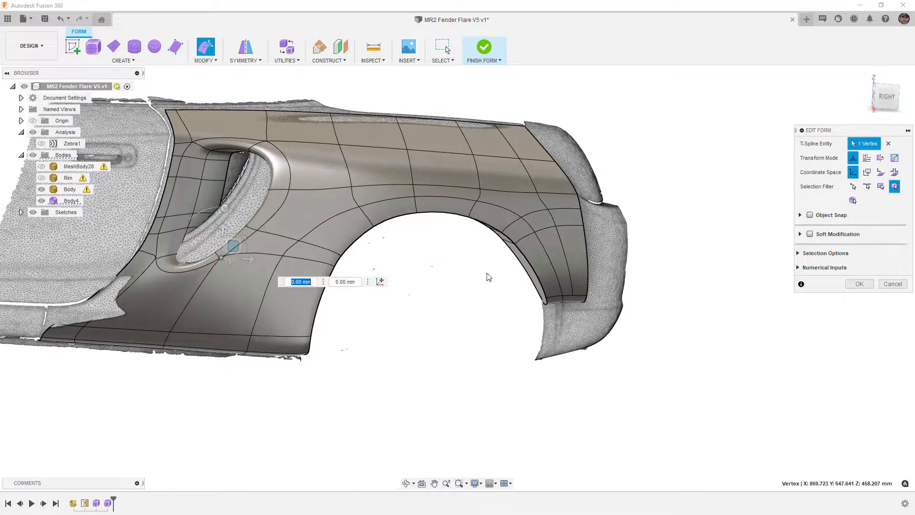
Compare the face ahead of the wheel arch in box and smooth display, and accept the form edit
click(251, 324)
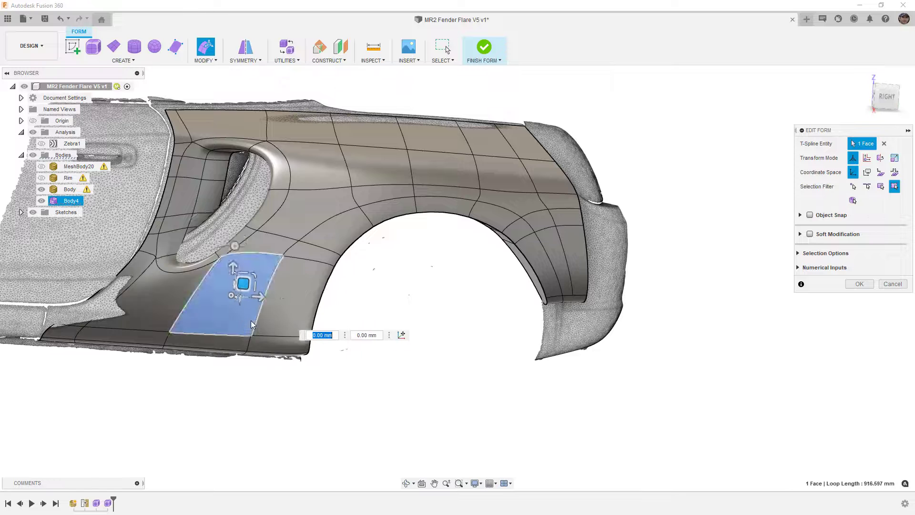
key(alt+1)
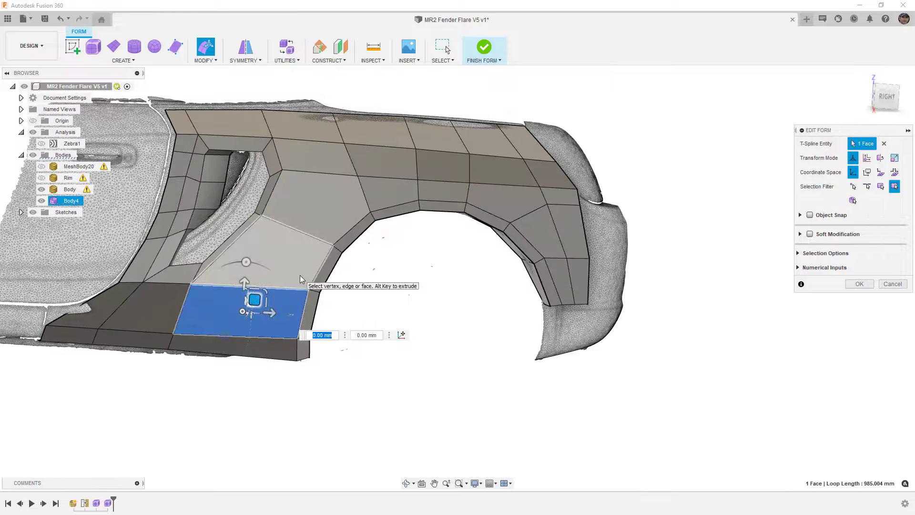
key(alt+3)
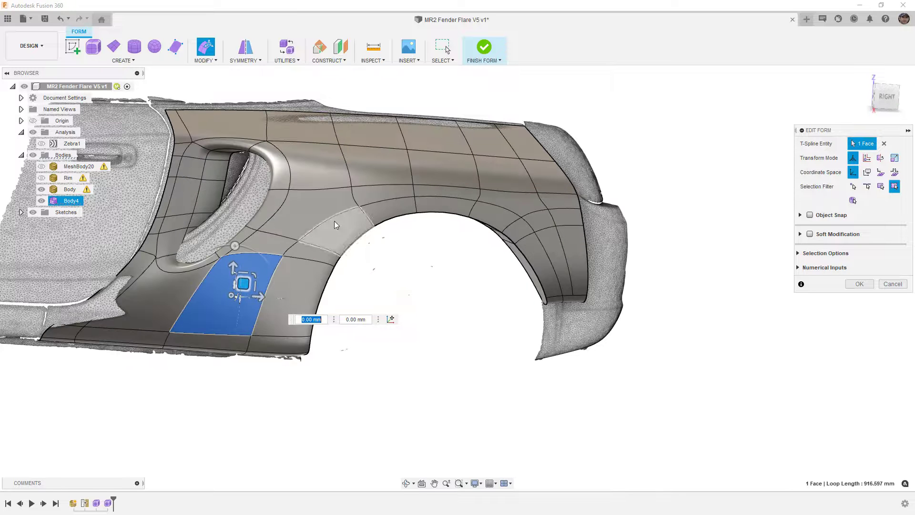
click(859, 284)
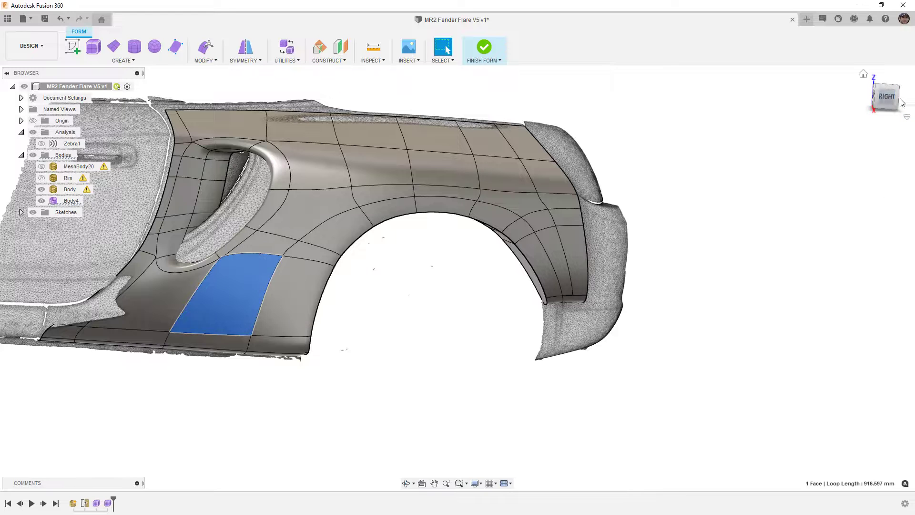
Start the Pull command from the right view with automatic target selection and Surface Points as the pull type
click(885, 98)
click(666, 211)
middle_drag(555, 291, 720, 328)
scroll(691, 327, down, 1)
click(205, 55)
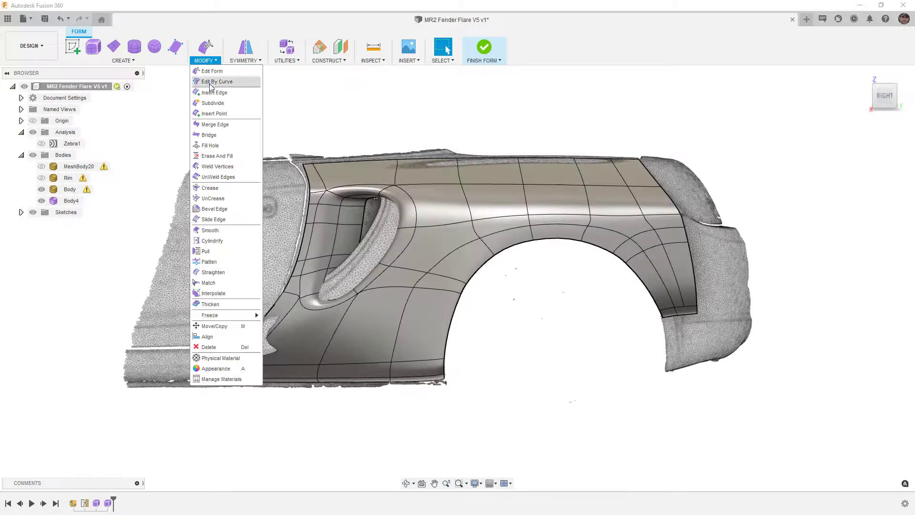
click(206, 251)
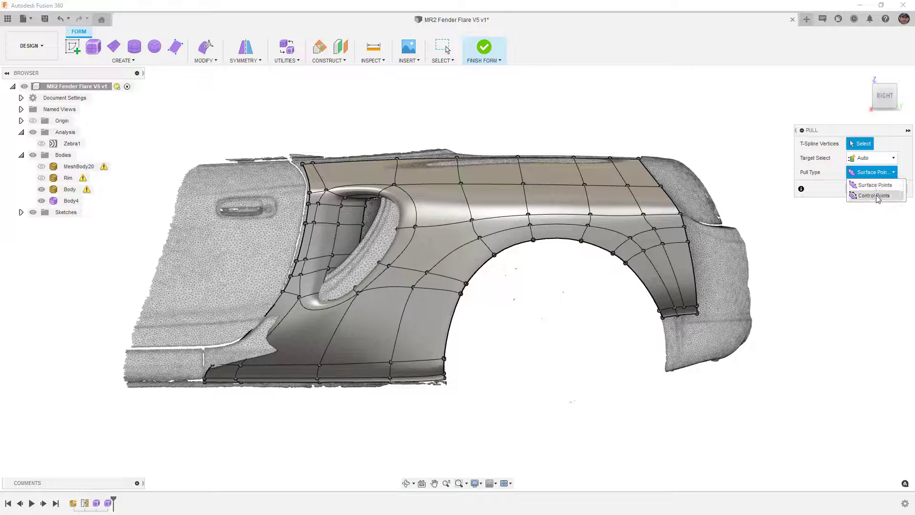
click(876, 195)
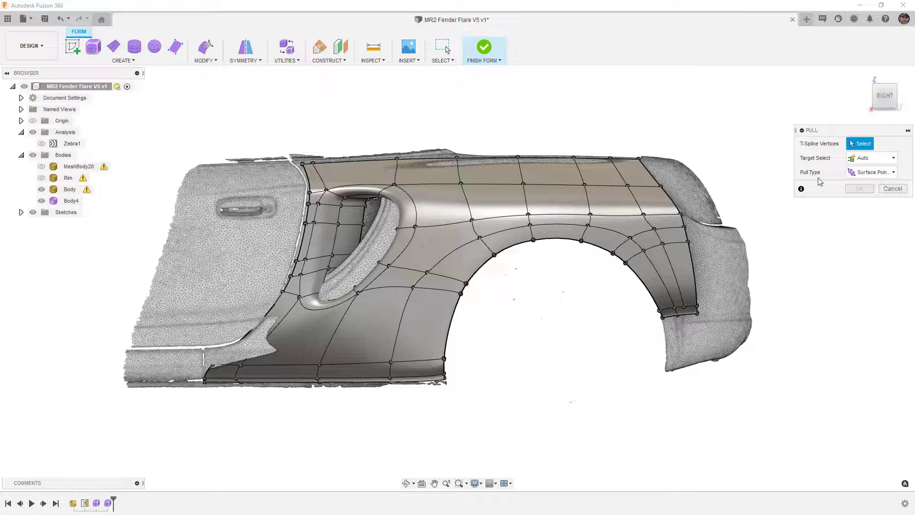
Select seven T-spline vertices along the fender's front edge for the Pull, from the upper front corner down past the scoop
scroll(309, 175, up, 5)
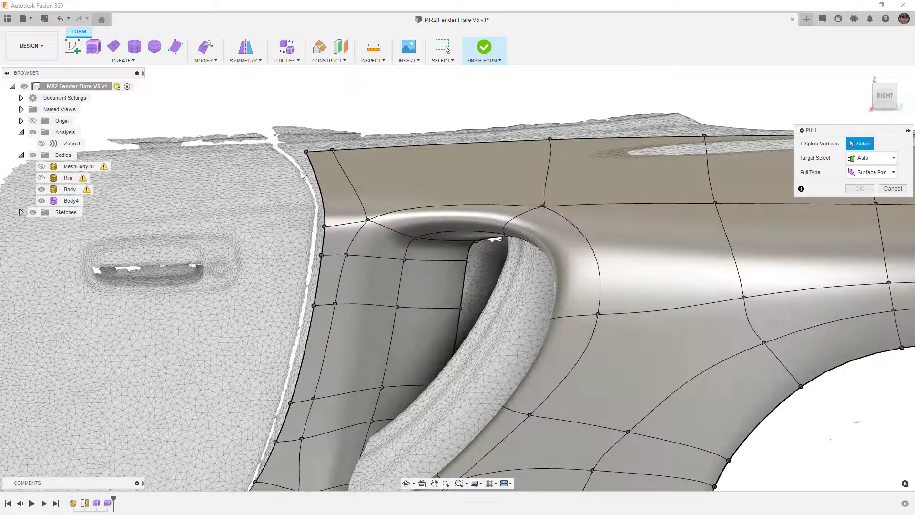
click(306, 153)
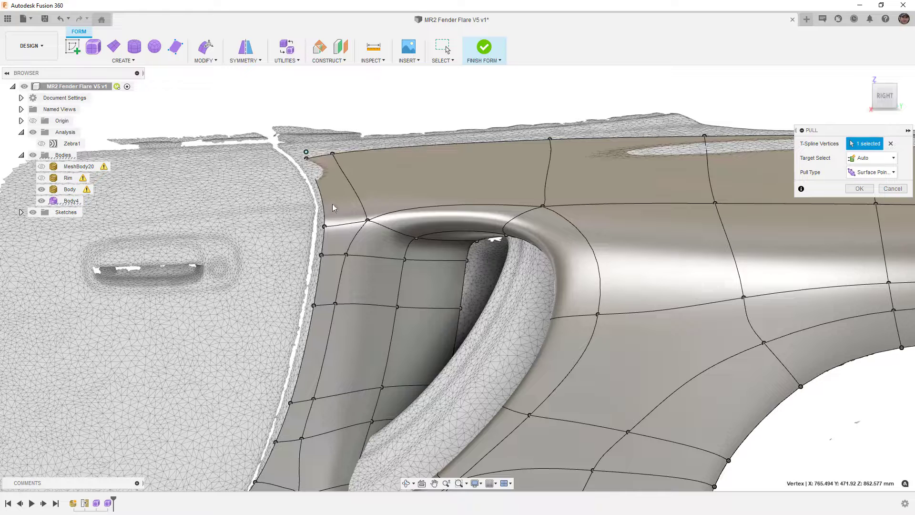
click(326, 227)
click(321, 256)
click(314, 307)
click(290, 403)
middle_drag(288, 359, 353, 143)
click(340, 228)
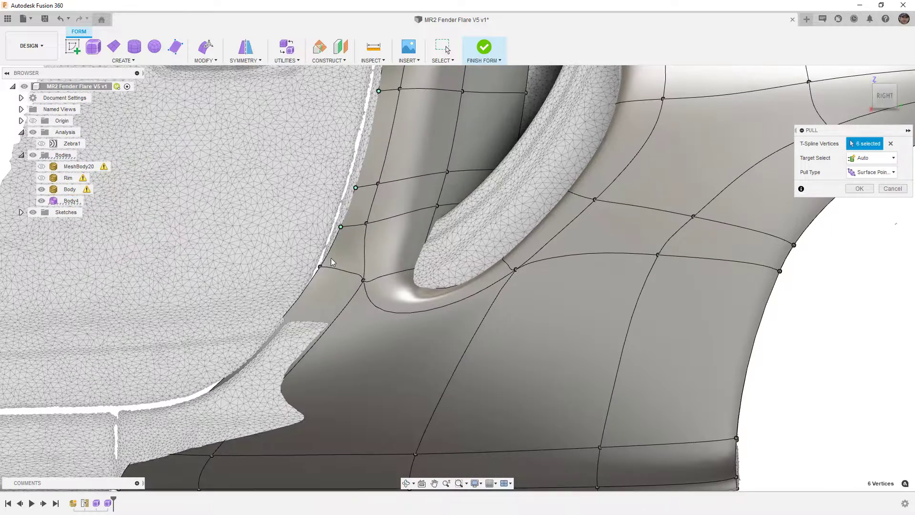
click(321, 266)
Add the lower front edge vertices and those along the sill's bottom edge up to the wheel arch to the Pull selection
middle_drag(218, 380, 284, 261)
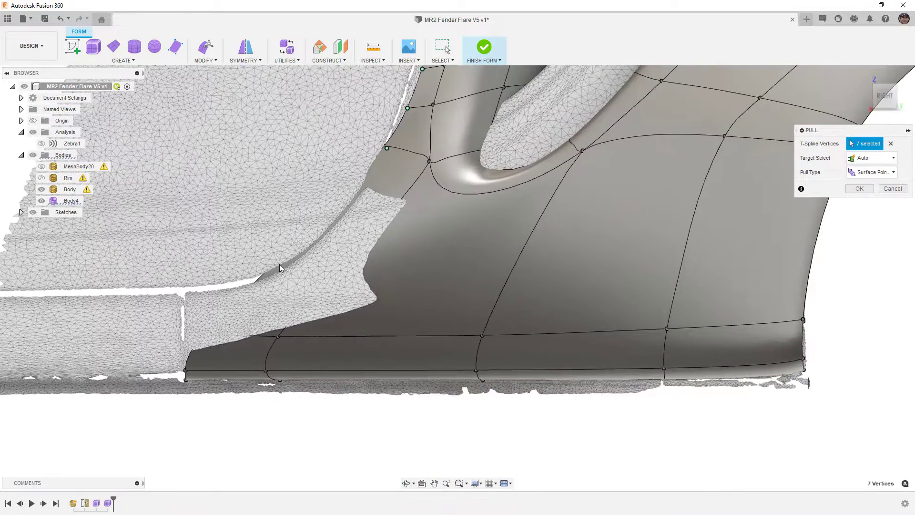
click(205, 333)
click(186, 371)
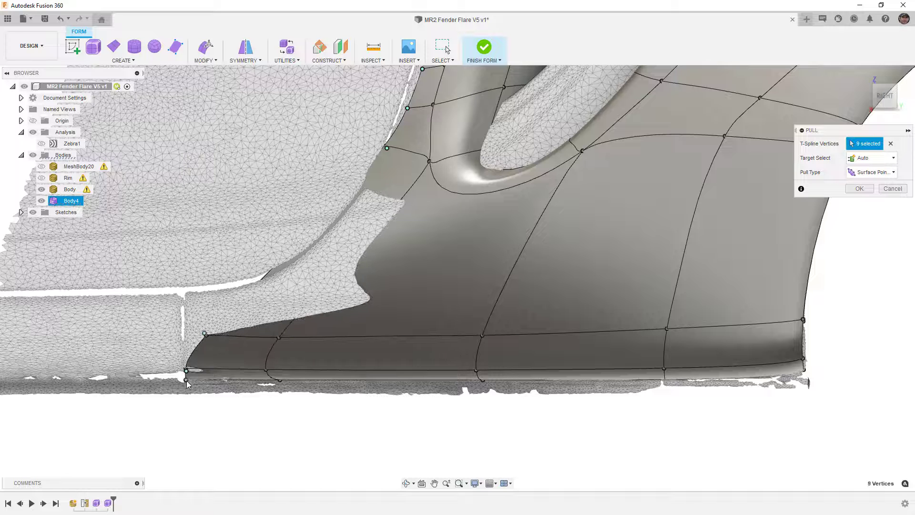
click(280, 380)
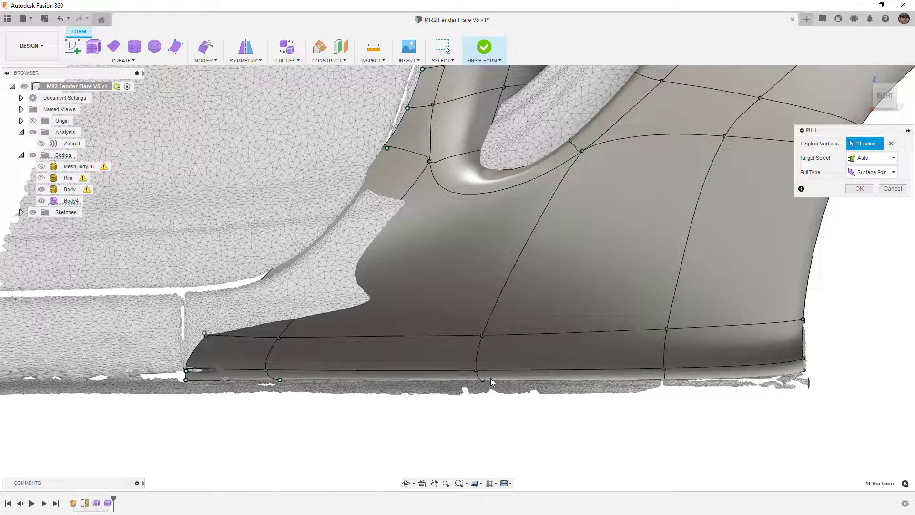
click(666, 380)
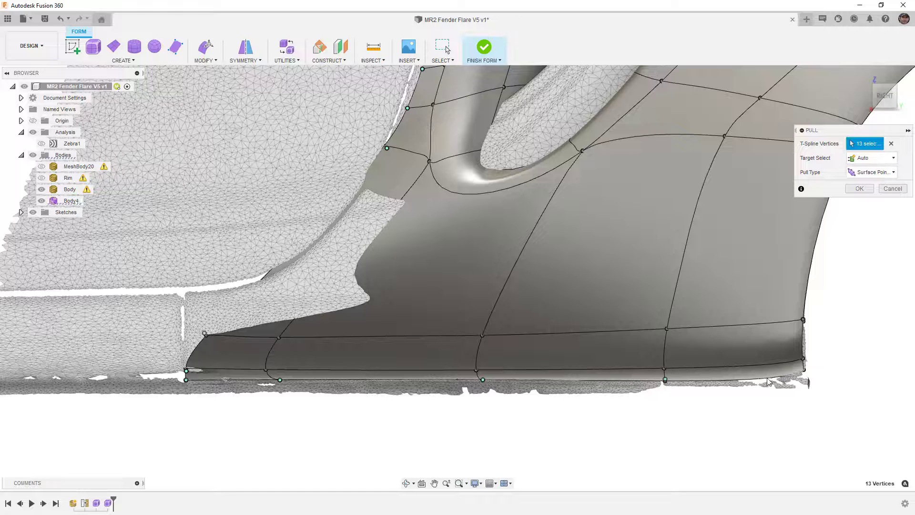
click(803, 369)
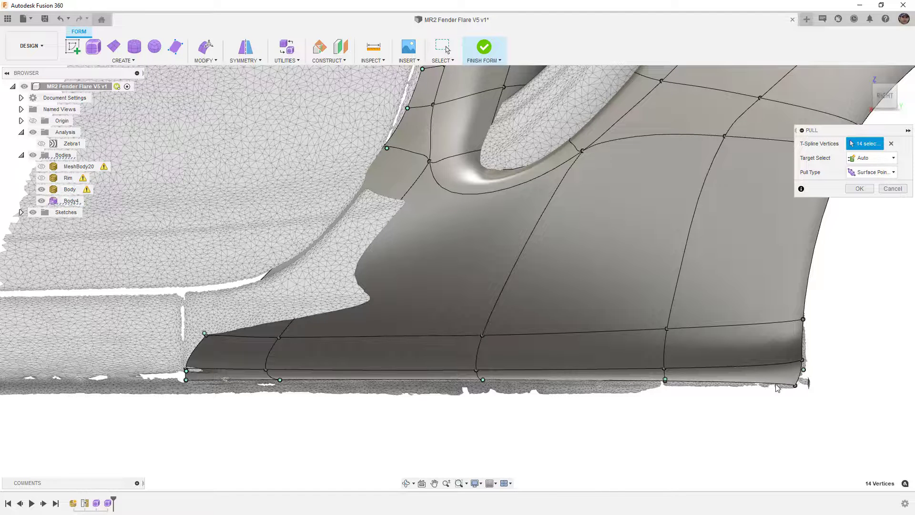
Add the remaining vertices along the fender's upper edge to the Pull selection, ending at the upper rear corner
scroll(774, 385, down, 2)
mouse_move(758, 259)
shift+middle_down()
mouse_move(755, 267)
mouse_move(779, 265)
mouse_move(748, 257)
shift+middle_up()
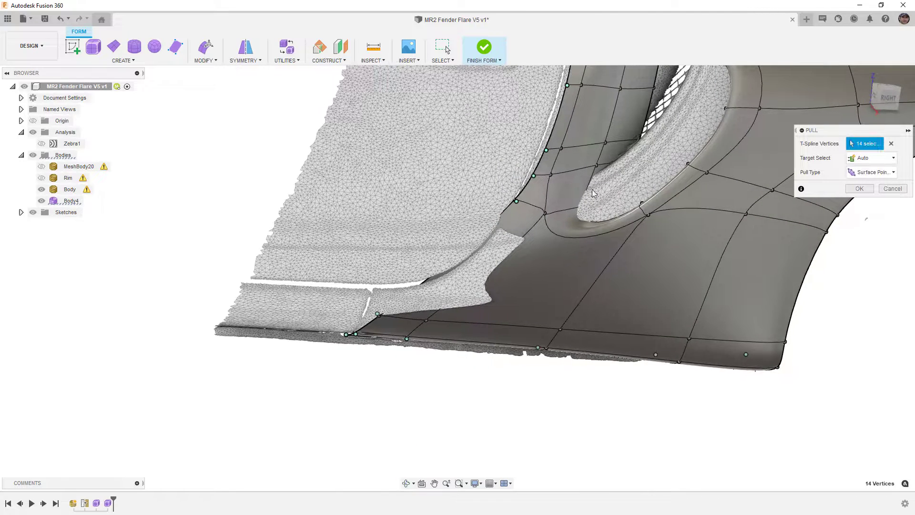
middle_drag(695, 110, 589, 271)
middle_drag(471, 114, 432, 151)
click(433, 173)
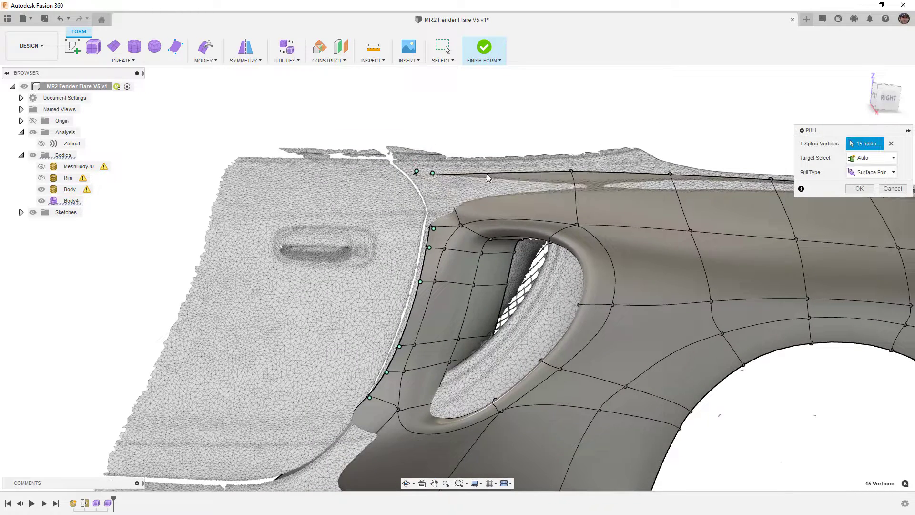
click(571, 173)
click(669, 175)
shift+middle_drag(671, 177, 499, 189)
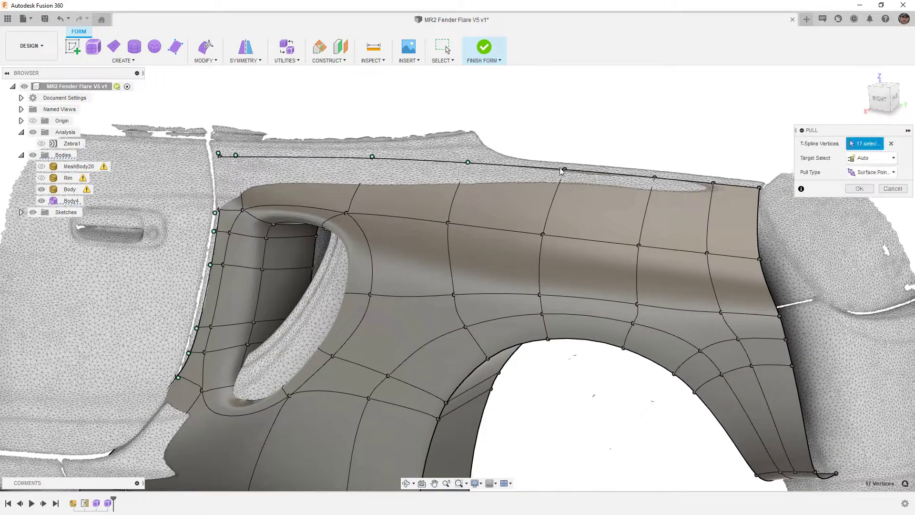
click(656, 180)
click(713, 184)
click(760, 189)
Add the three vertices on the lower edge behind the wheel arch and pull all selected vertices onto the mesh
middle_drag(761, 193, 725, 264)
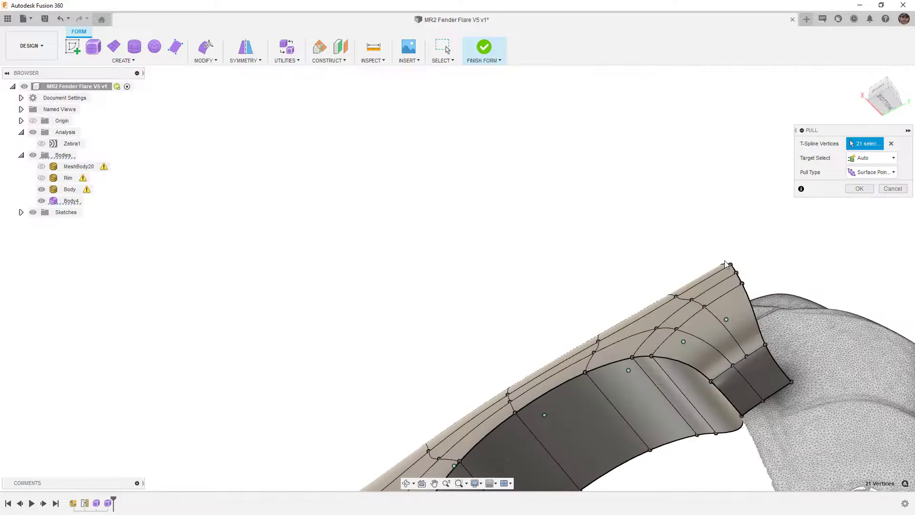
click(791, 382)
click(765, 404)
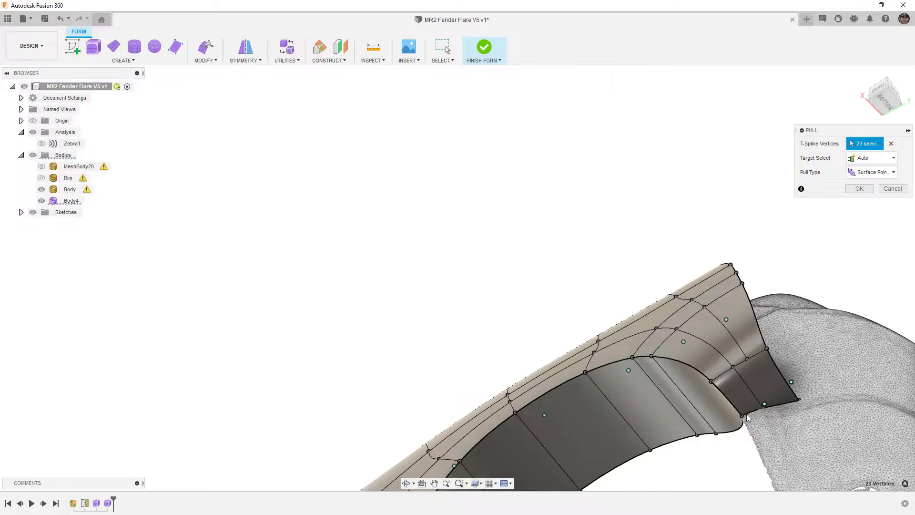
mouse_move(765, 405)
shift+middle_down()
mouse_move(721, 369)
mouse_move(764, 416)
shift+middle_up()
click(887, 97)
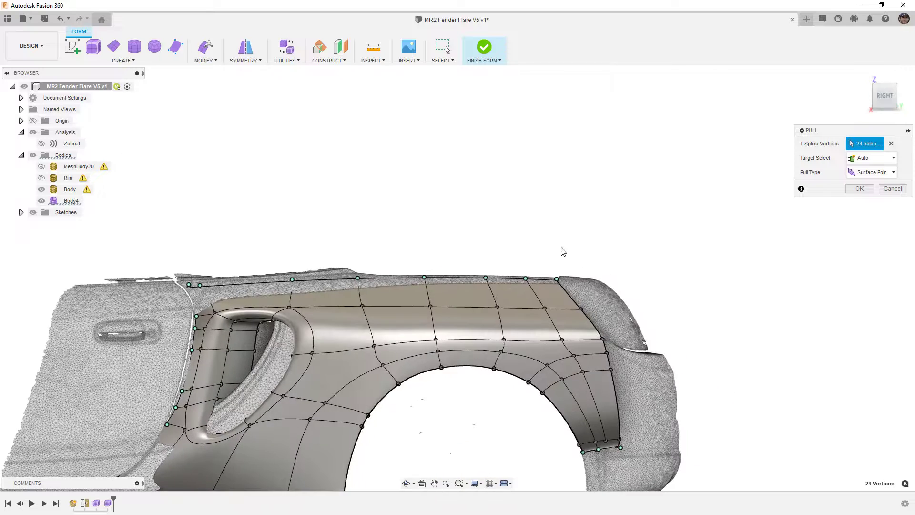
scroll(539, 277, down, 1)
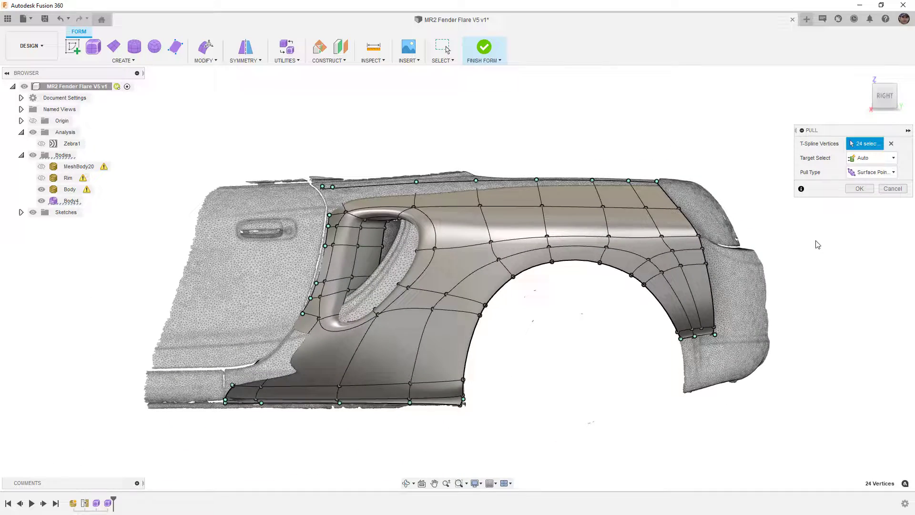
click(859, 189)
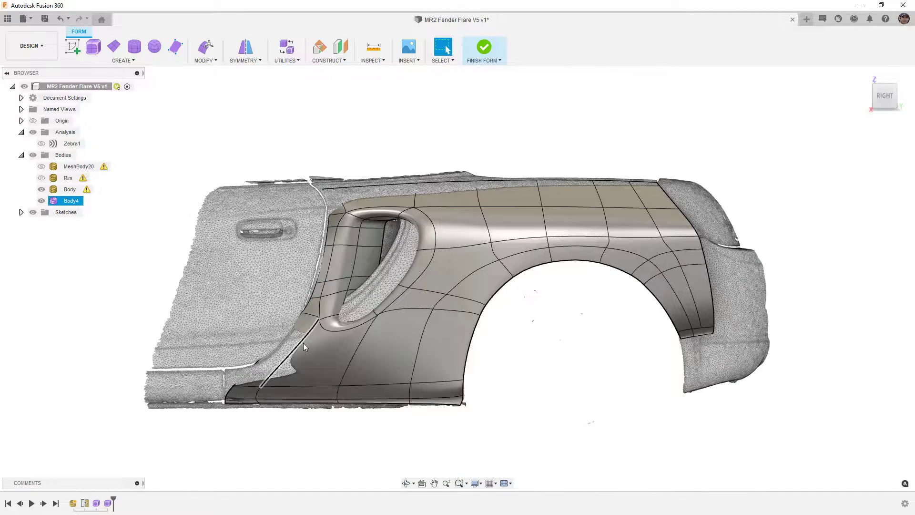
Examine the pulled front edge and scoop against the mesh from the side and front, and hide the scanned Body mesh
scroll(303, 342, up, 1)
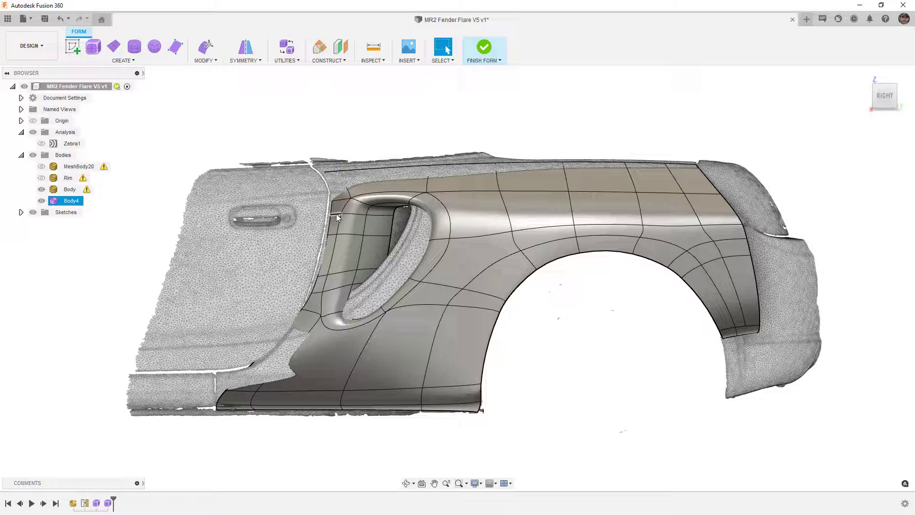
shift+middle_drag(345, 236, 387, 237)
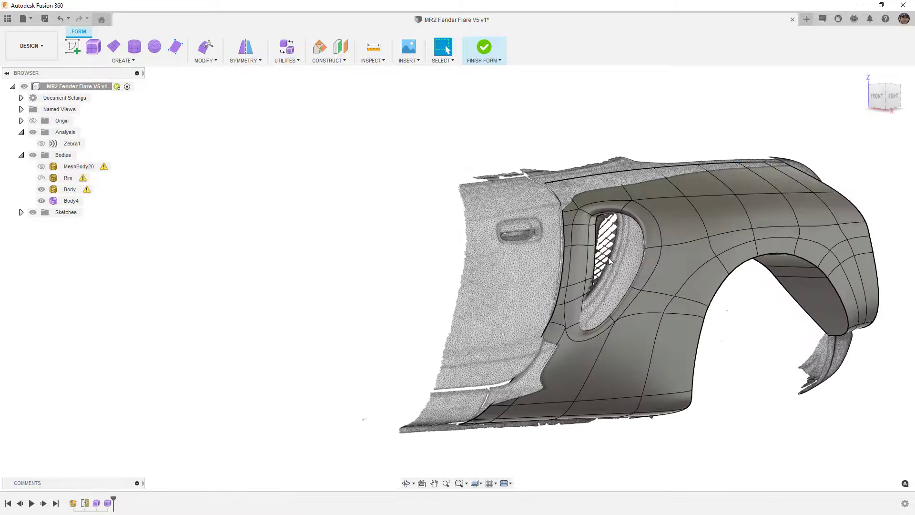
click(878, 102)
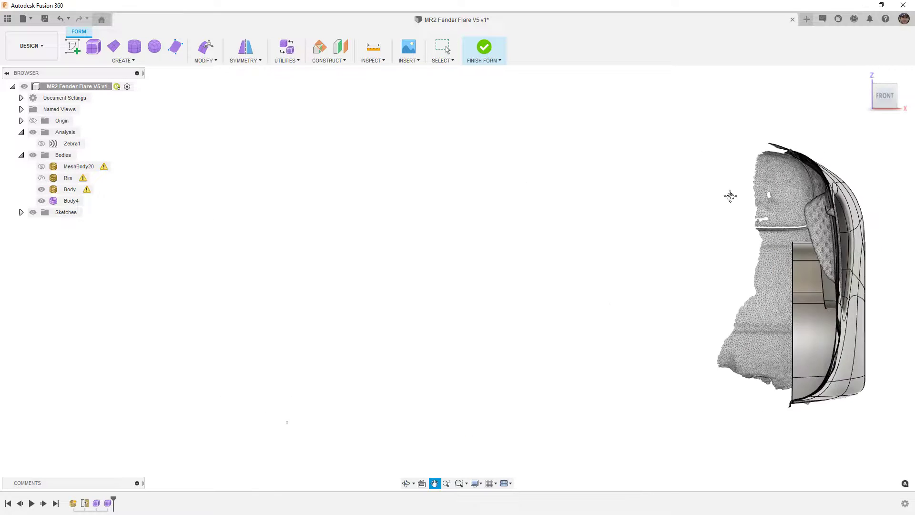
scroll(435, 165, up, 5)
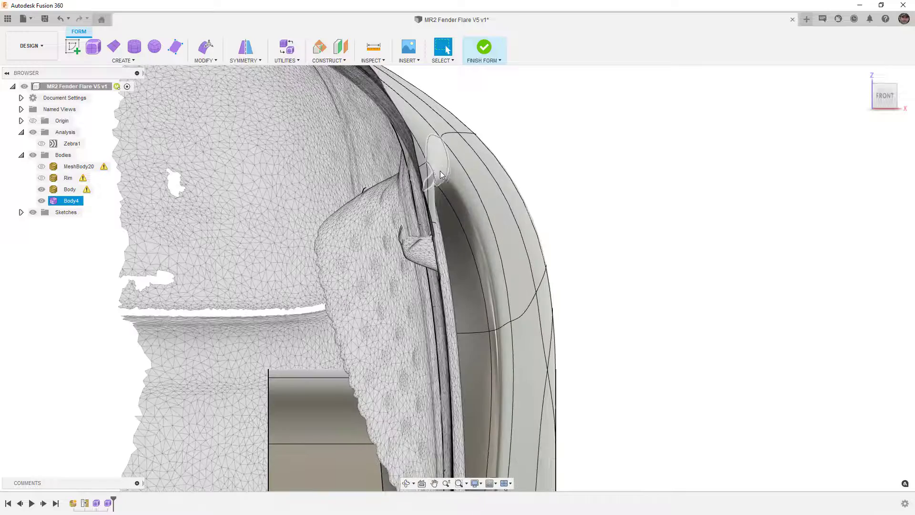
shift+middle_drag(439, 167, 46, 190)
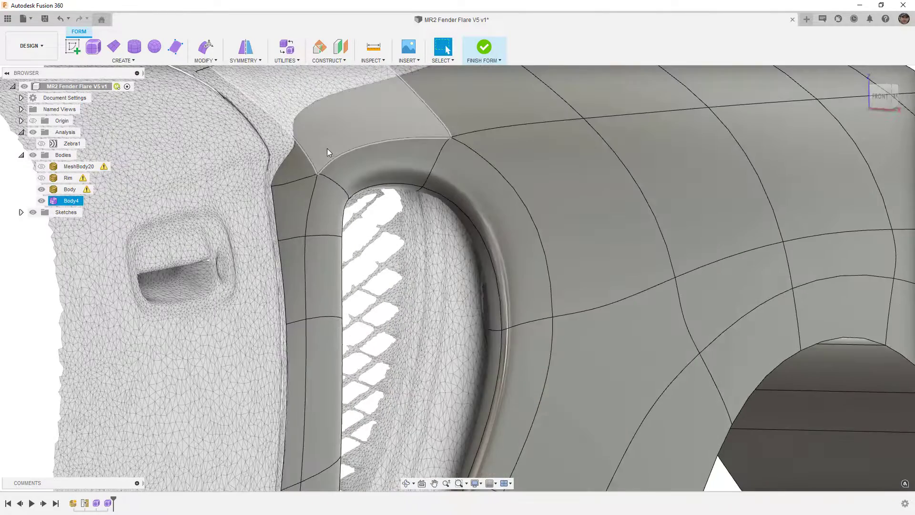
click(42, 189)
click(71, 201)
scroll(305, 150, down, 5)
shift+middle_drag(305, 151, 241, 204)
mouse_move(260, 204)
mouse_down()
mouse_move(251, 202)
mouse_move(261, 204)
mouse_up()
key(Escape)
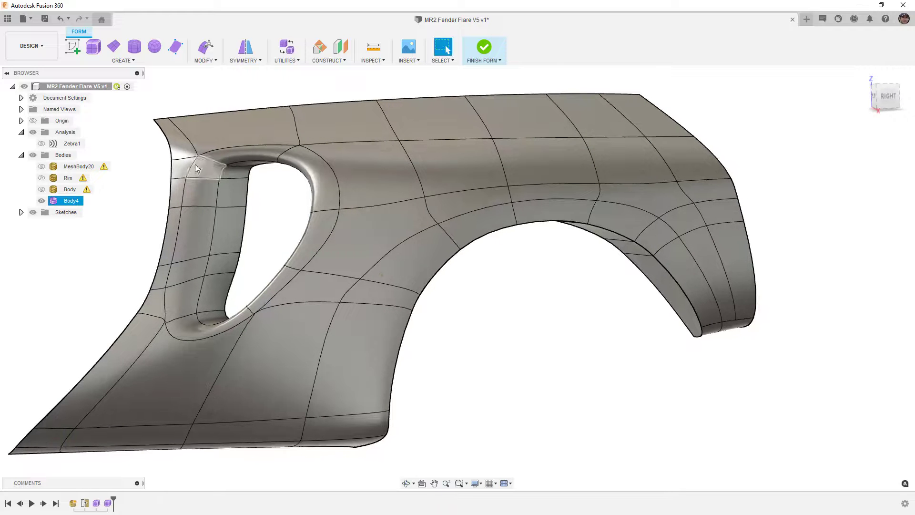
Switch the fender flare to box display and view it from the right with nothing selected
click(255, 190)
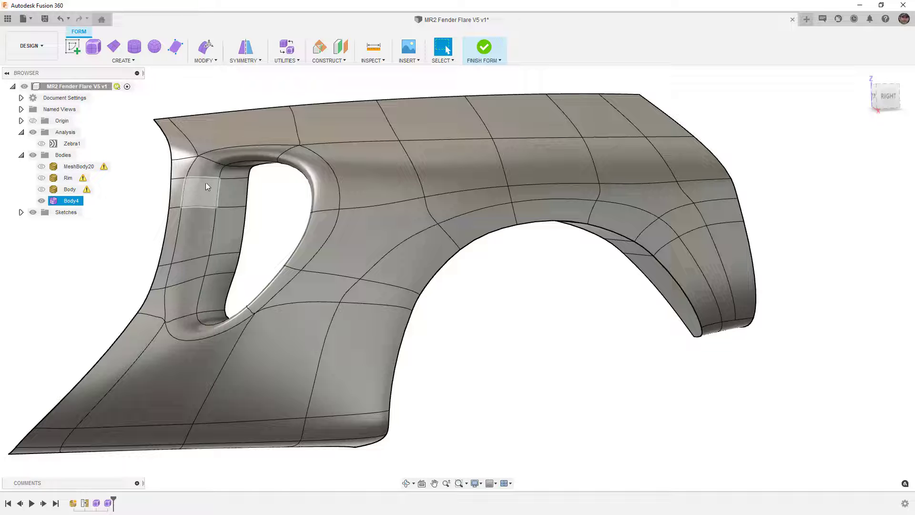
click(329, 270)
key(alt+1)
click(888, 98)
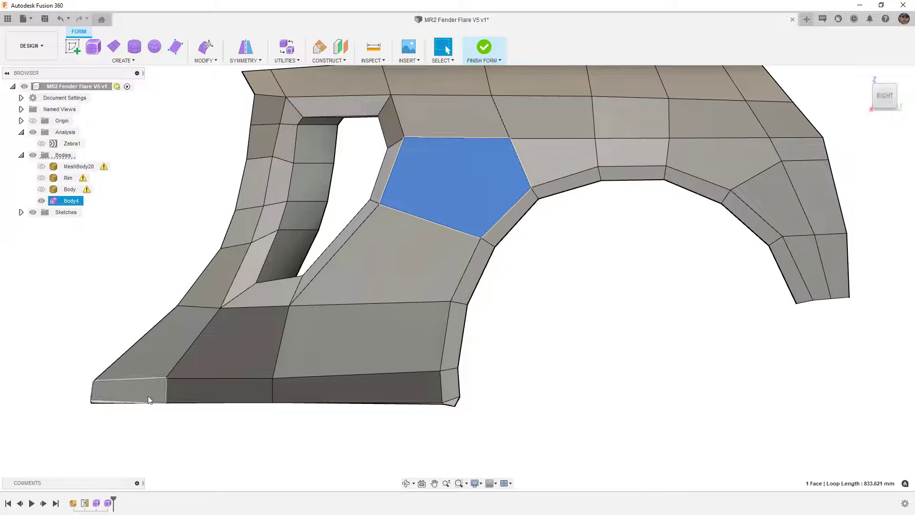
click(607, 376)
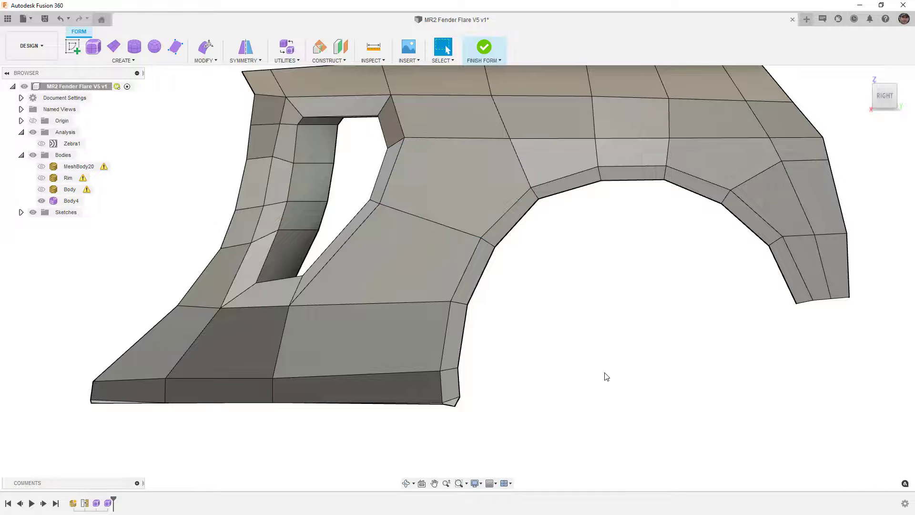
scroll(565, 356, down, 1)
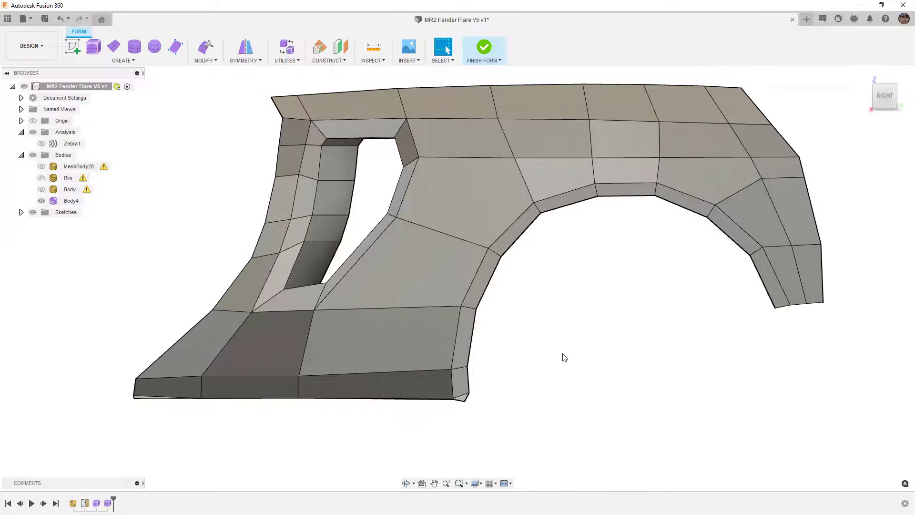
Move the lowest inner corner vertex ahead of the wheel arch about 7.9 mm rearward and 15.3 mm up with Edit Form
click(453, 378)
double_click(451, 380)
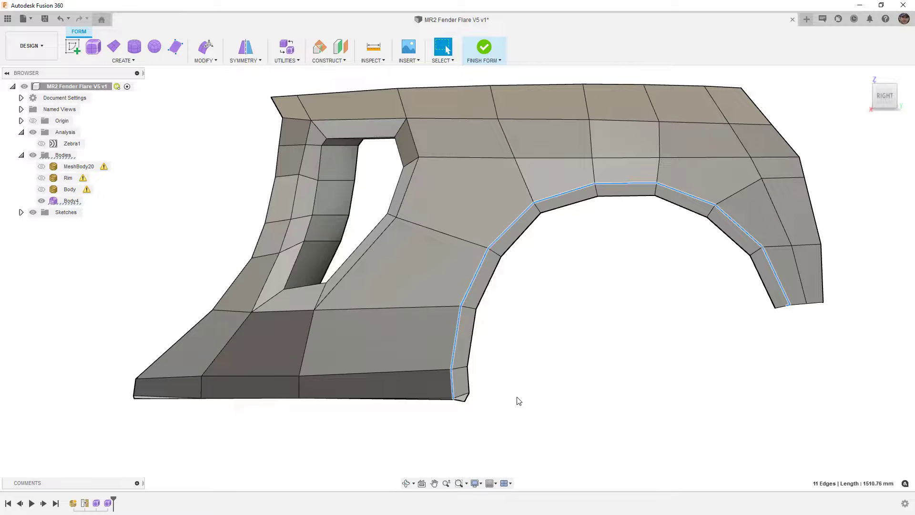
shift+middle_drag(511, 395, 504, 362)
click(452, 395)
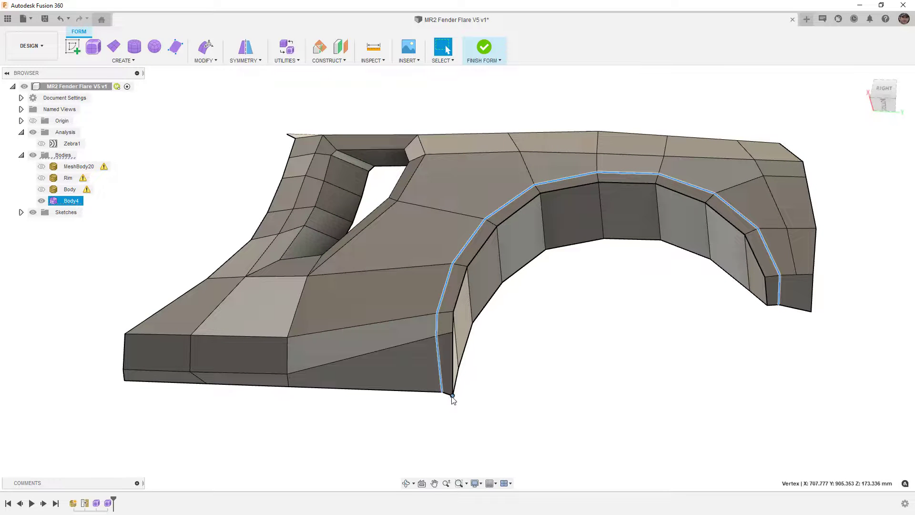
click(887, 94)
scroll(462, 378, up, 5)
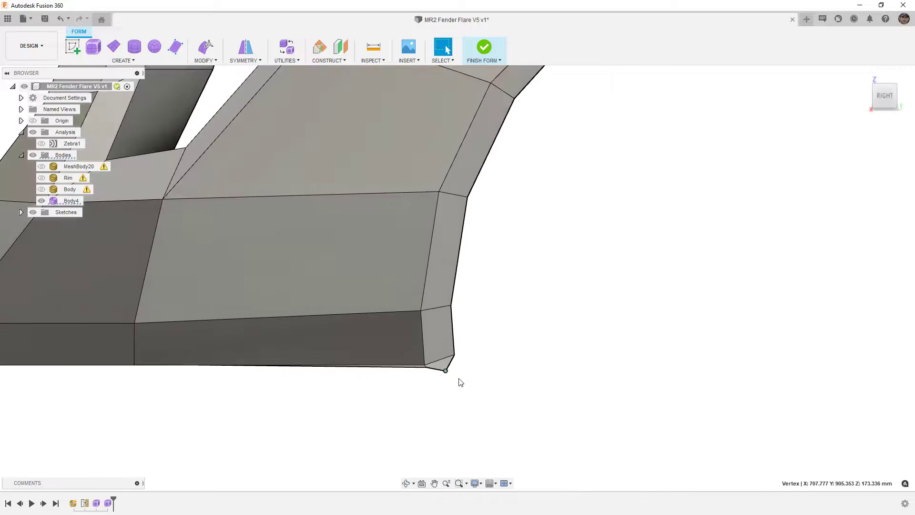
click(208, 47)
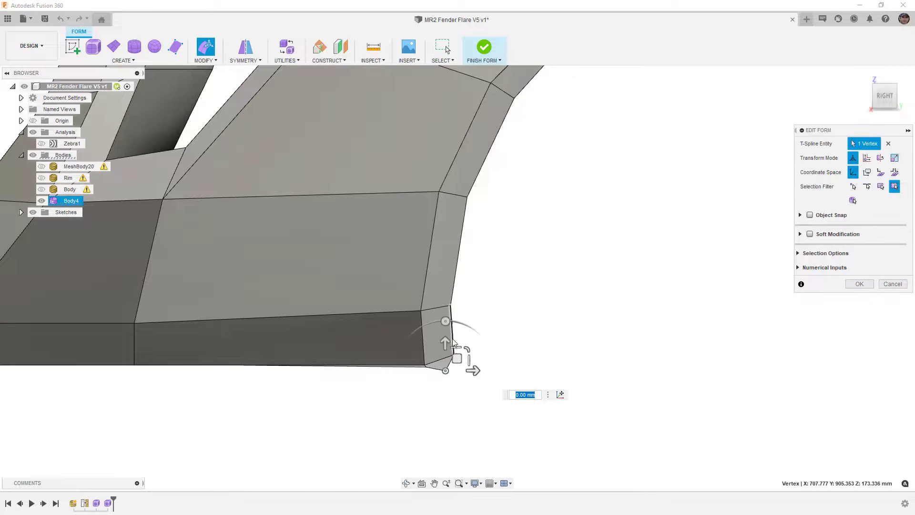
drag(457, 358, 467, 346)
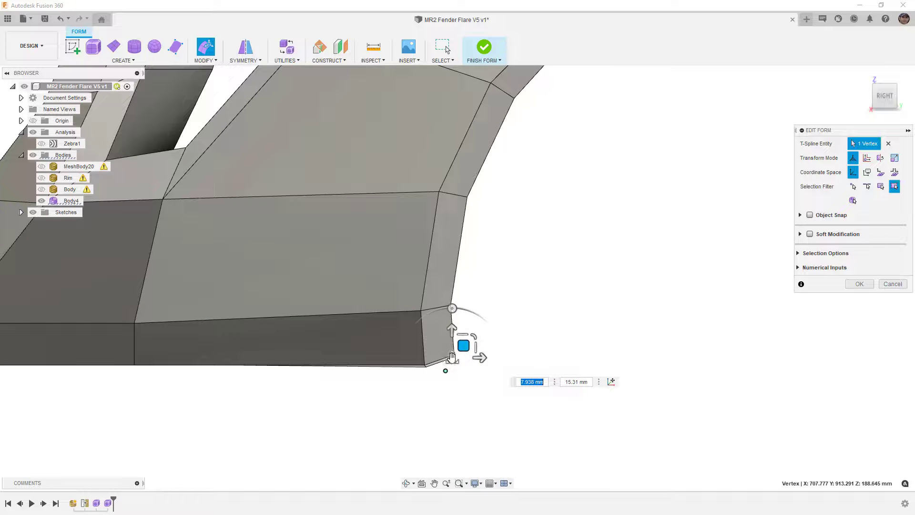
click(854, 284)
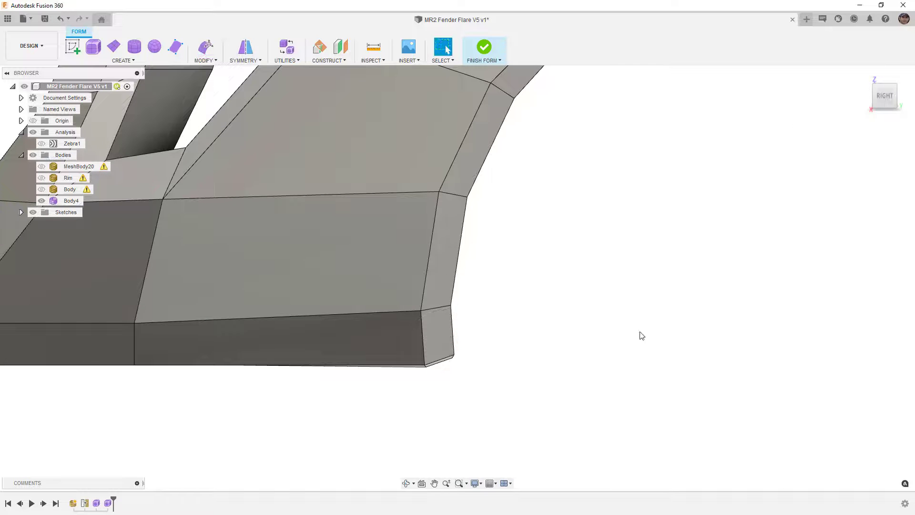
Insert a simple single-sided edge at location -0.1 along the full edge loop around the wheel arch
double_click(423, 334)
scroll(421, 343, down, 6)
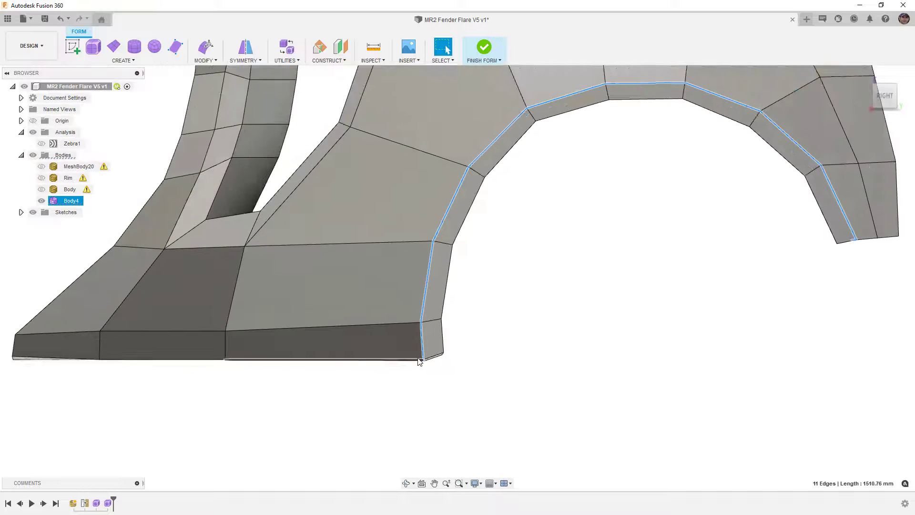
click(206, 56)
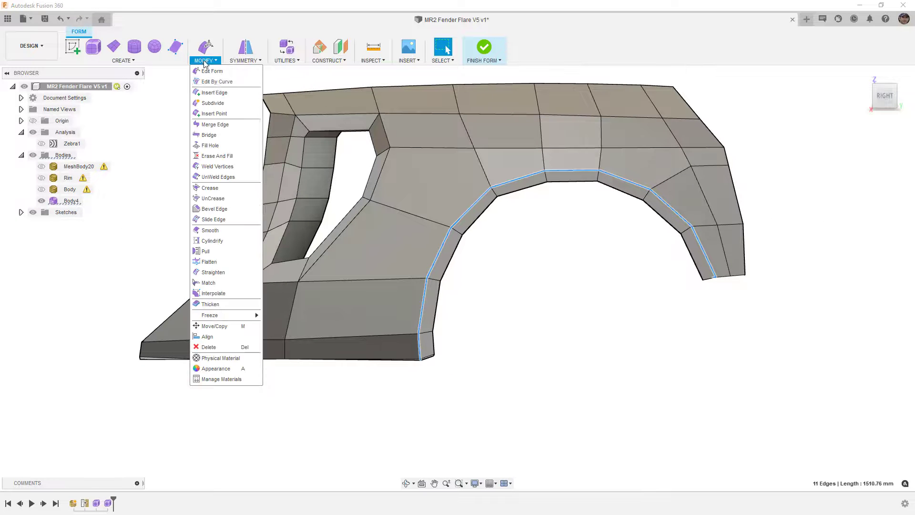
click(216, 86)
scroll(394, 395, up, 2)
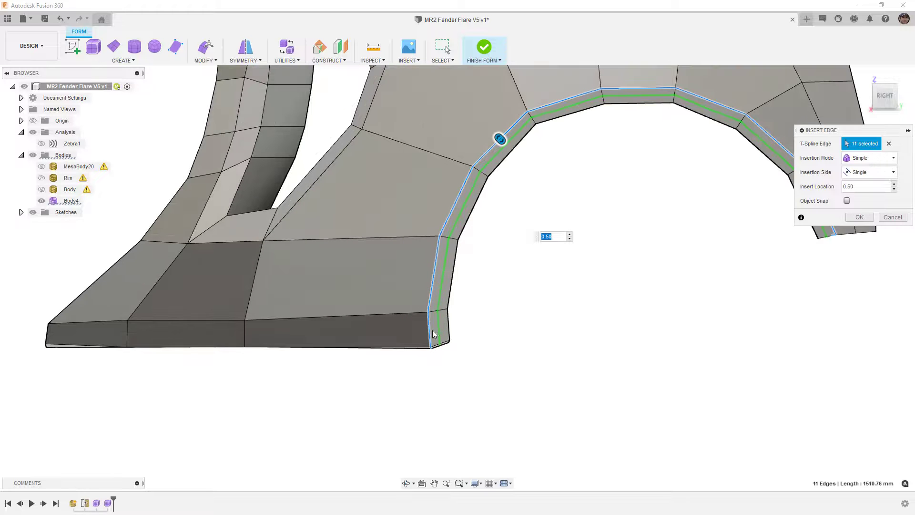
click(845, 186)
text(-)
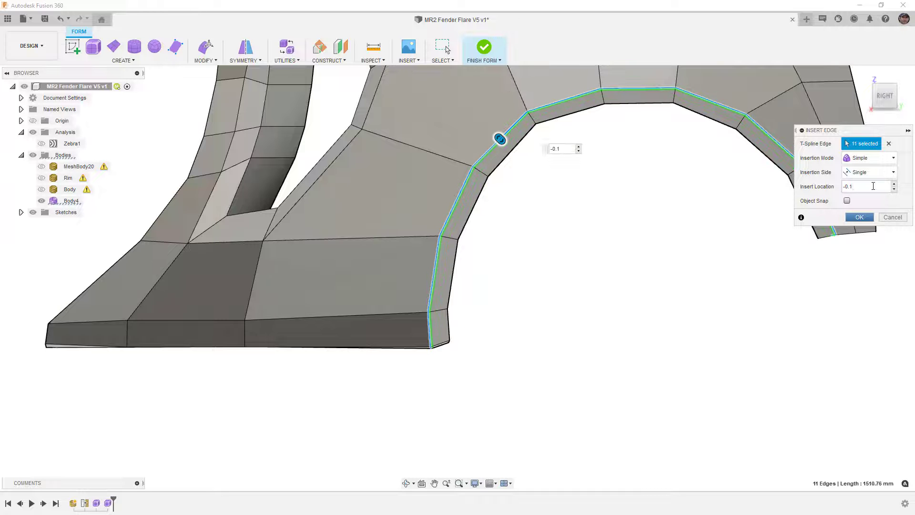
scroll(544, 229, down, 3)
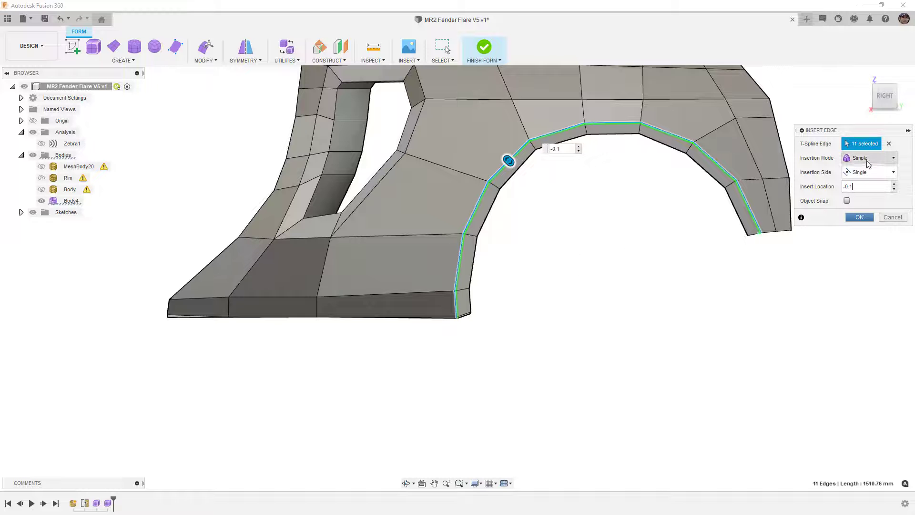
click(859, 217)
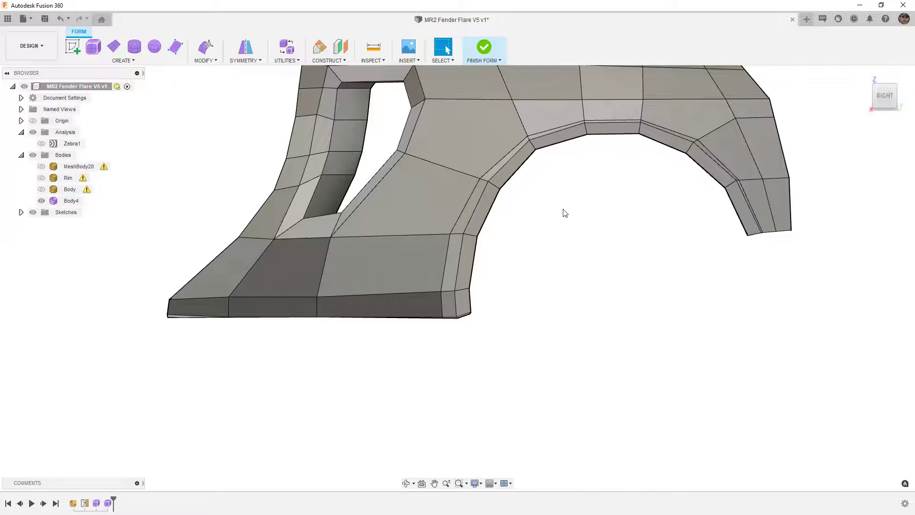
Inspect the inserted arch edge in smooth display without edge lines, undo the insertion and return to box display
key(ctrl+b)
shift+middle_drag(545, 239, 561, 227)
key(ctrl+3)
click(400, 197)
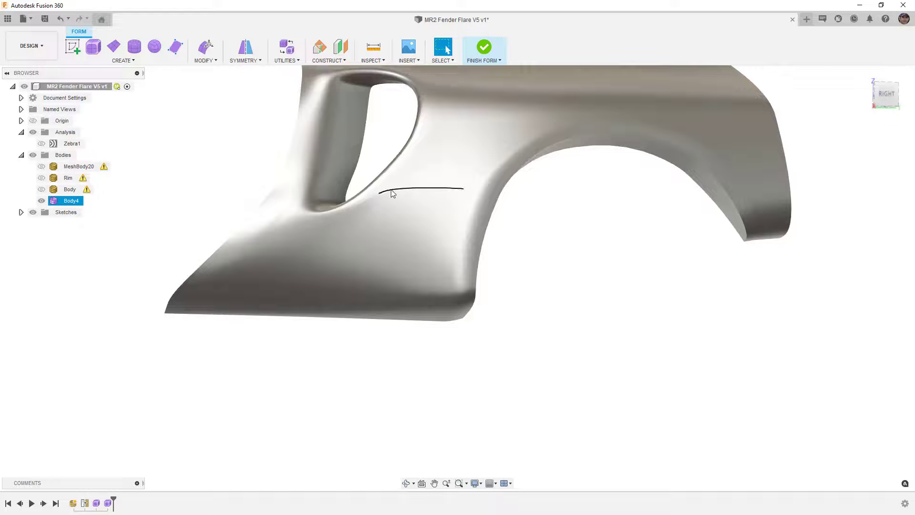
mouse_move(507, 185)
shift+middle_down()
mouse_move(486, 180)
mouse_move(496, 180)
shift+middle_up()
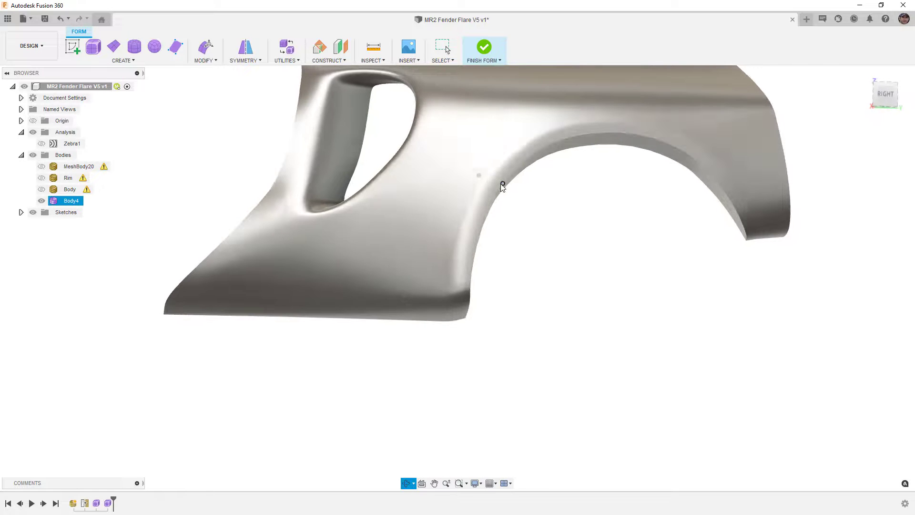
key(alt+1)
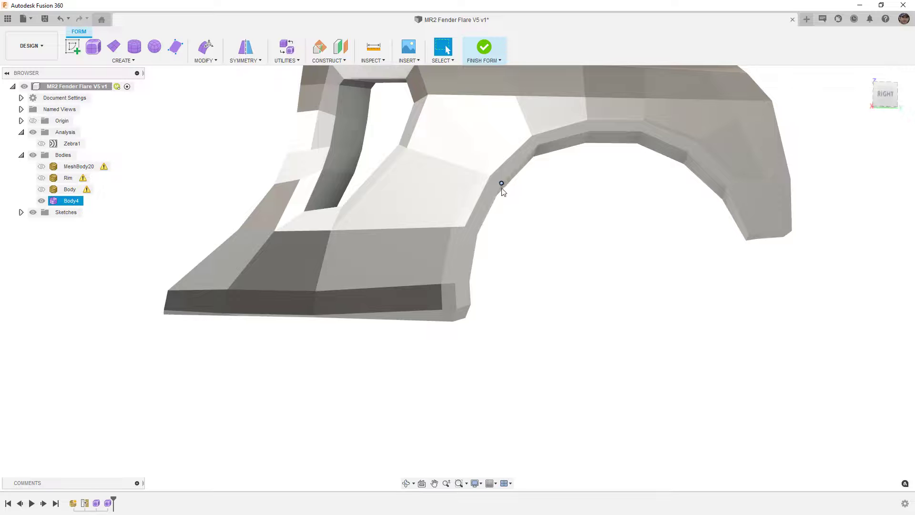
shift+middle_drag(555, 207, 545, 209)
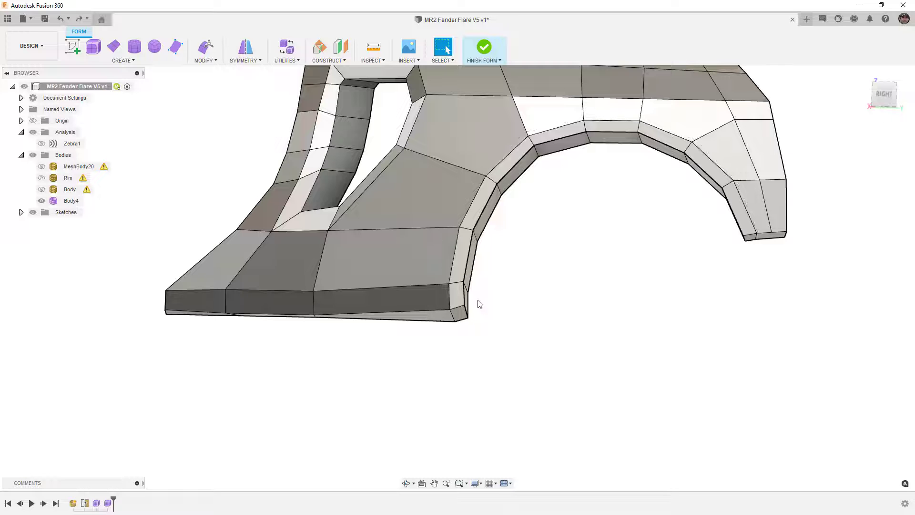
Bevel the full edge loop around the wheel arch at location 0.10 with one segment
double_click(448, 291)
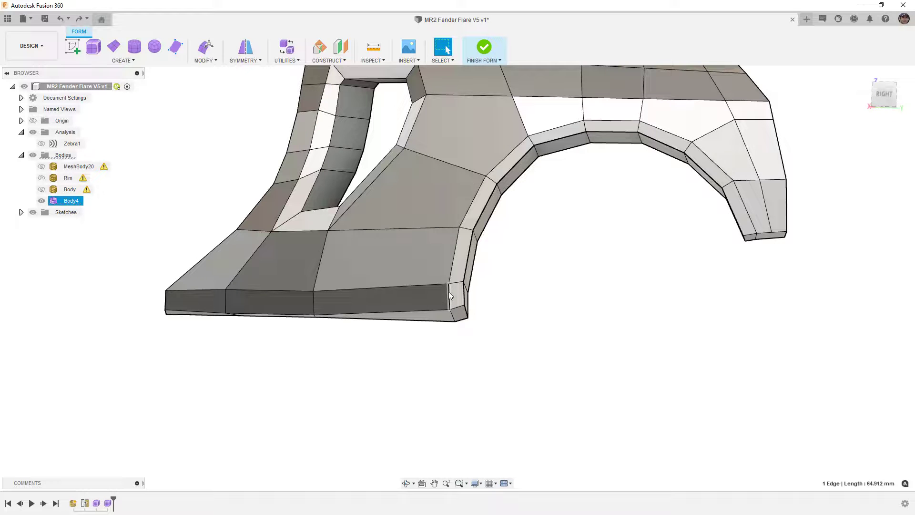
click(215, 60)
click(218, 209)
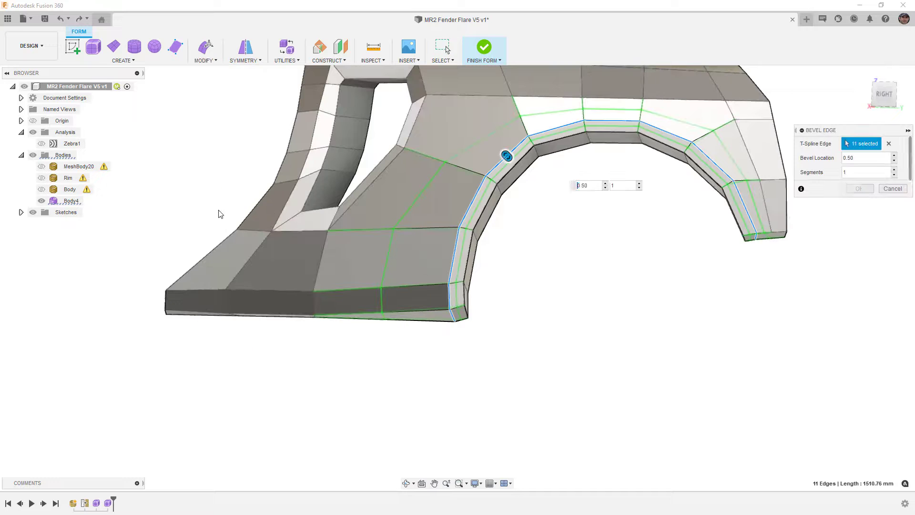
click(865, 158)
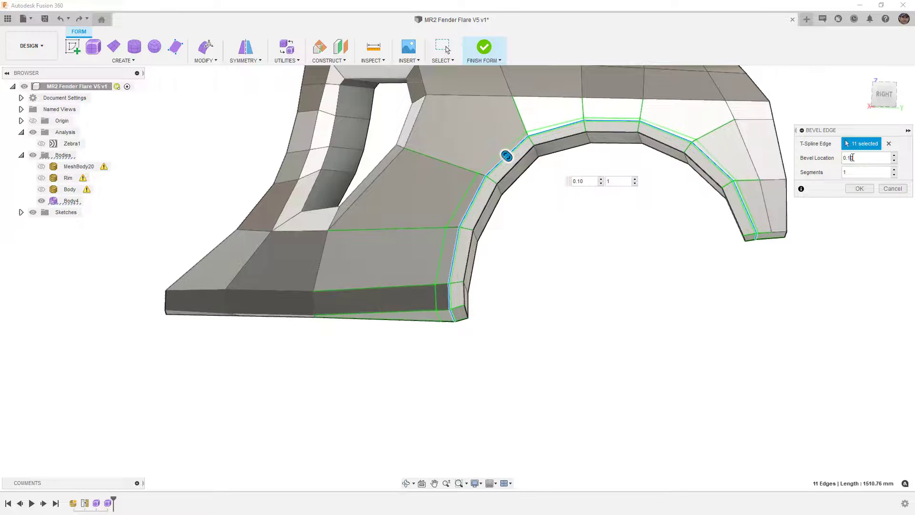
click(858, 188)
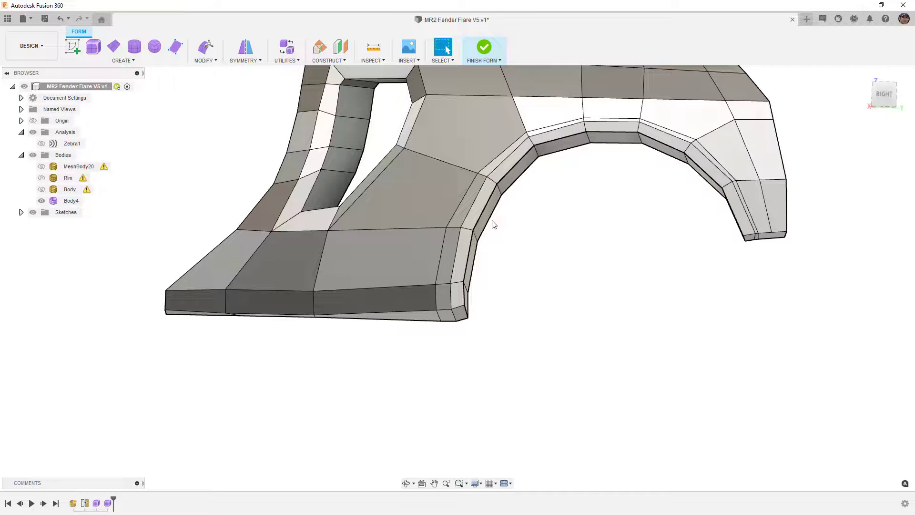
Check the one-segment bevel of the wheel arch in smooth display and undo it
key(alt+3)
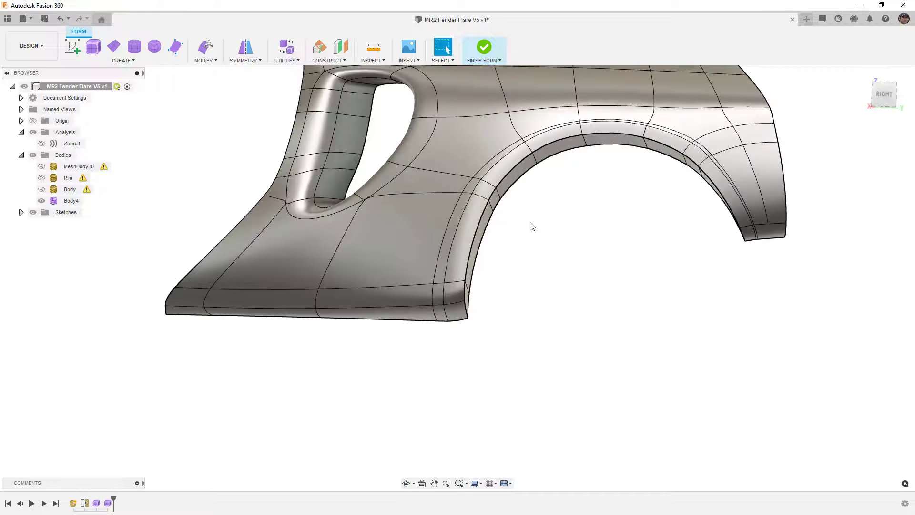
mouse_move(536, 226)
shift+middle_down()
mouse_move(524, 225)
mouse_move(560, 221)
mouse_move(547, 206)
mouse_move(549, 230)
mouse_move(524, 235)
mouse_move(549, 226)
shift+middle_up()
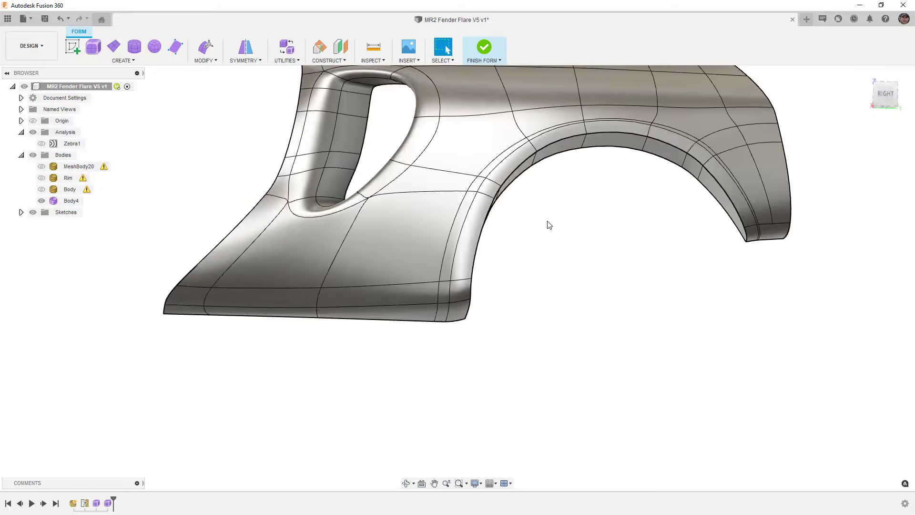
key(ctrl+z)
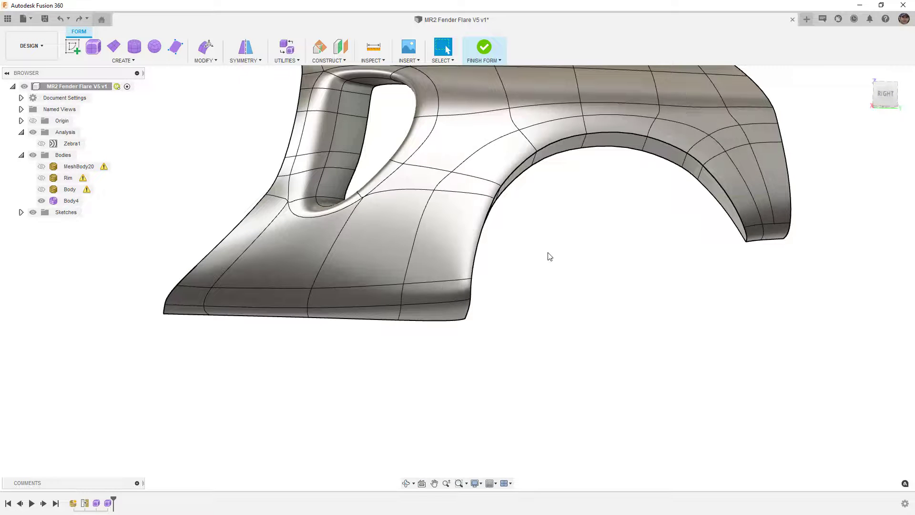
Bevel the wheel arch edge loop with three segments at location 0.10, selecting the loop in box display
click(205, 60)
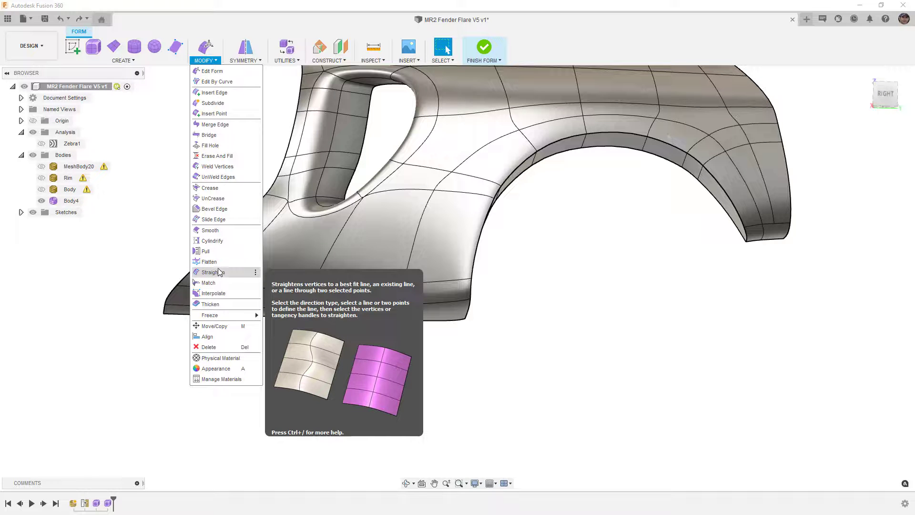
click(214, 209)
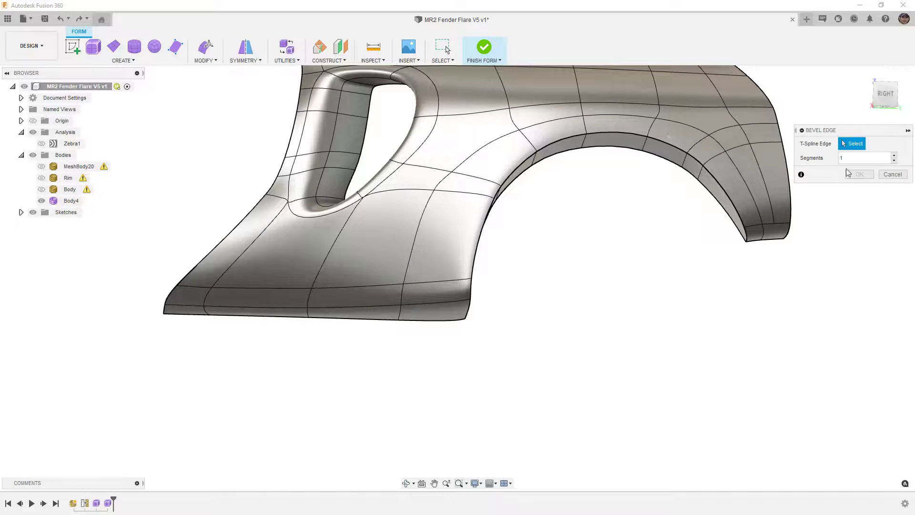
click(894, 155)
shift+middle_drag(559, 292, 553, 289)
key(alt+1)
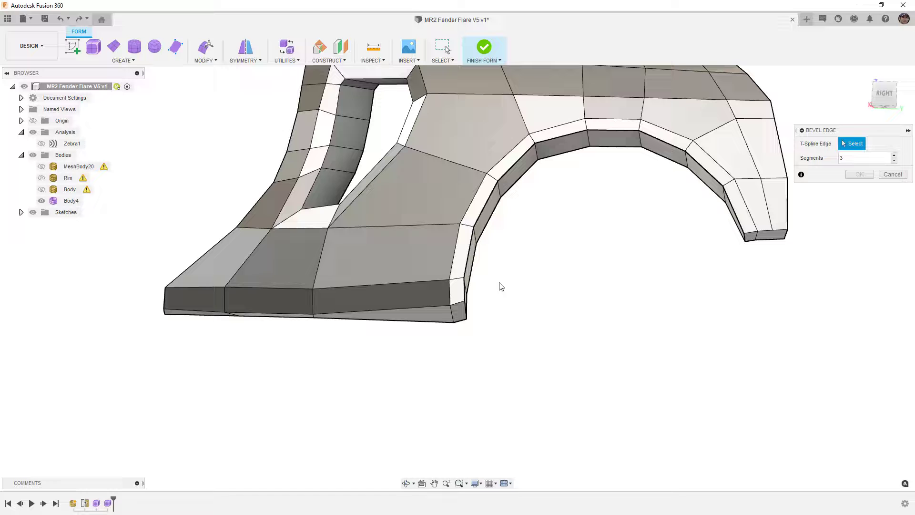
double_click(453, 274)
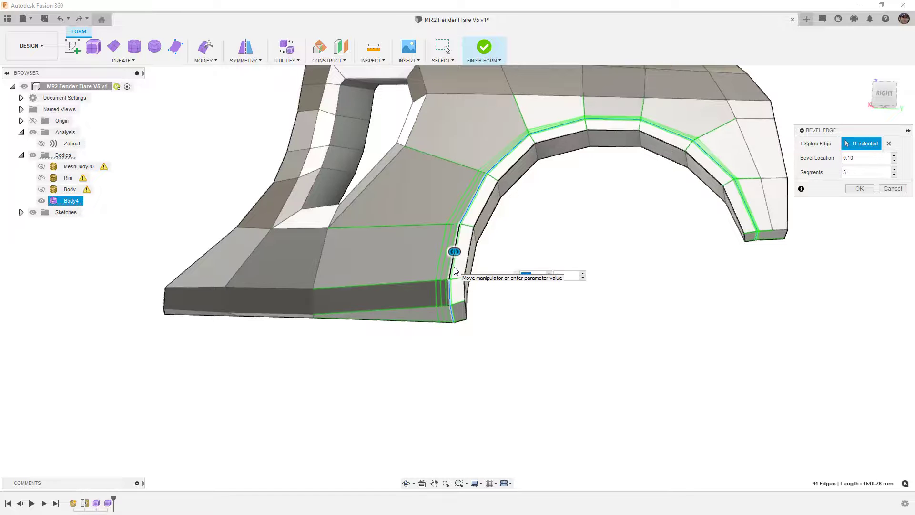
click(858, 189)
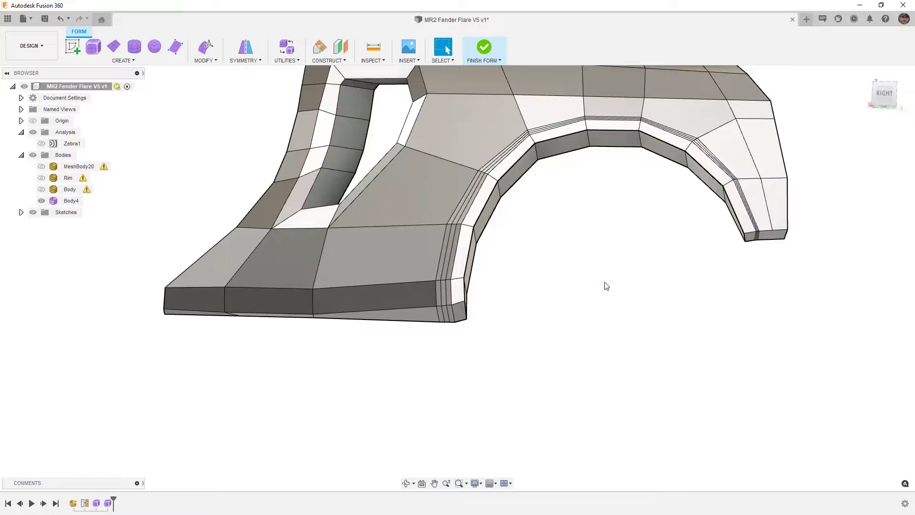
Check the three-segment bevel in smooth display, undo it and return to box display
key(alt+3)
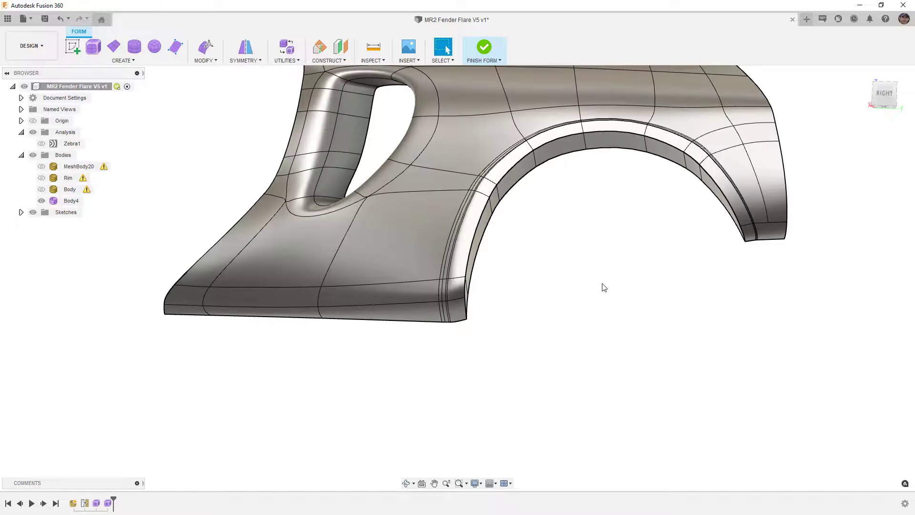
key(ctrl+4)
mouse_move(594, 294)
shift+middle_down()
mouse_move(613, 292)
mouse_move(582, 299)
mouse_move(582, 287)
mouse_move(601, 280)
mouse_move(604, 295)
shift+middle_up()
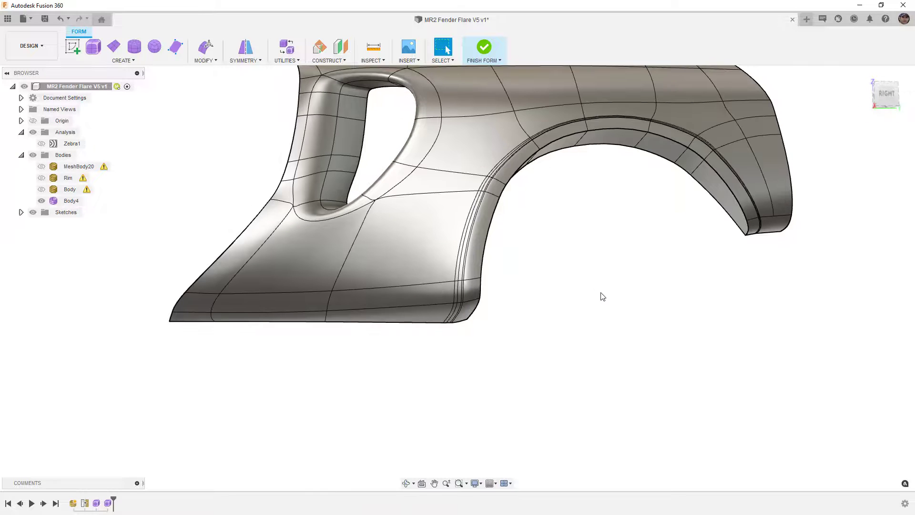
key(ctrl+z)
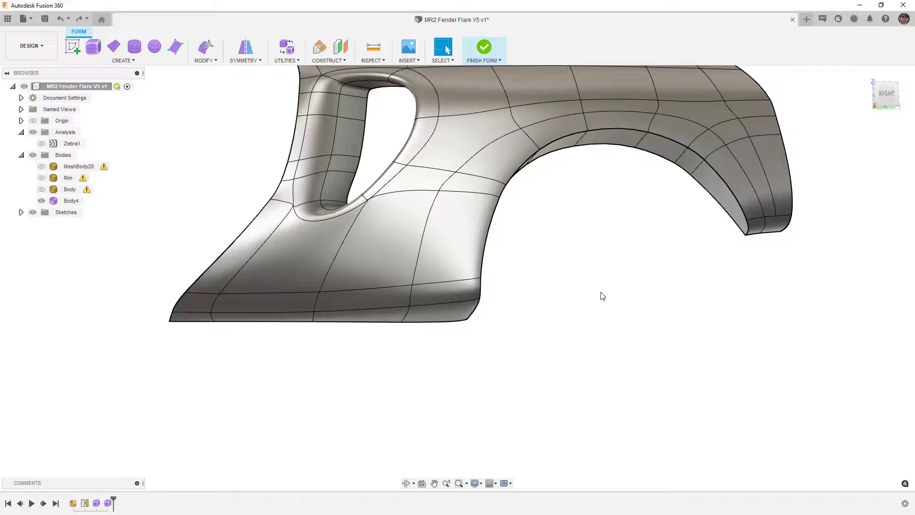
key(ctrl+1)
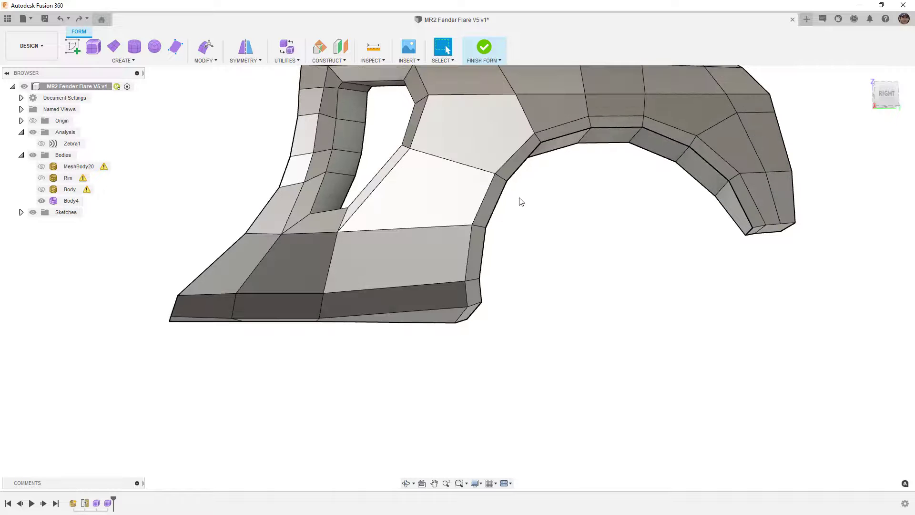
Insert simple edges on both sides of the wheel arch edge loop at location -0.05
shift+middle_drag(536, 298, 516, 293)
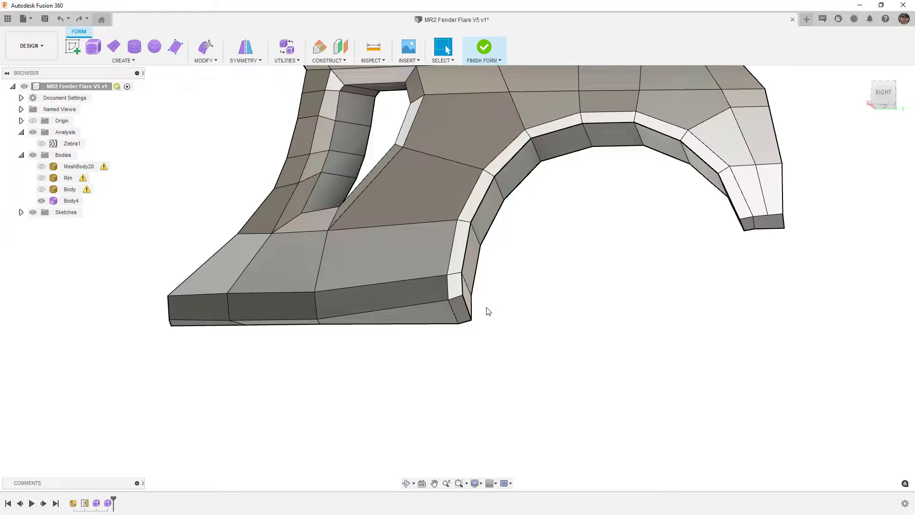
double_click(452, 314)
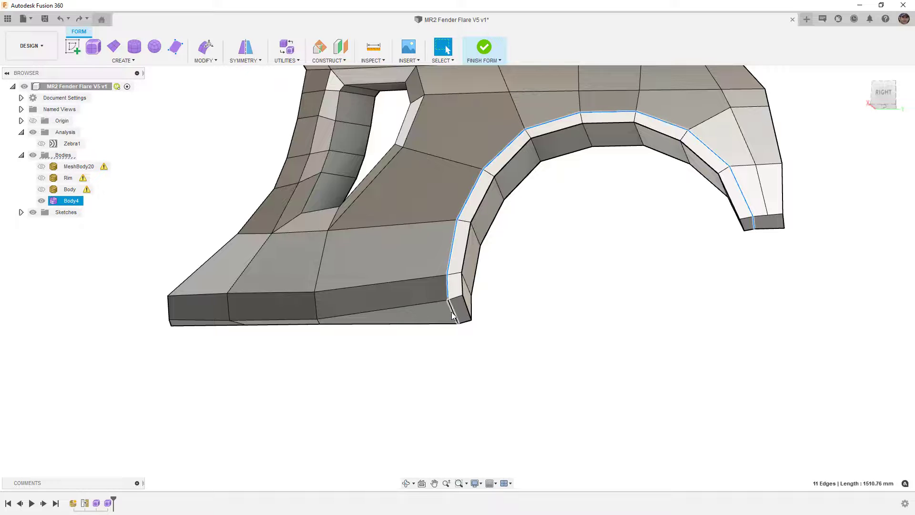
click(211, 61)
click(214, 93)
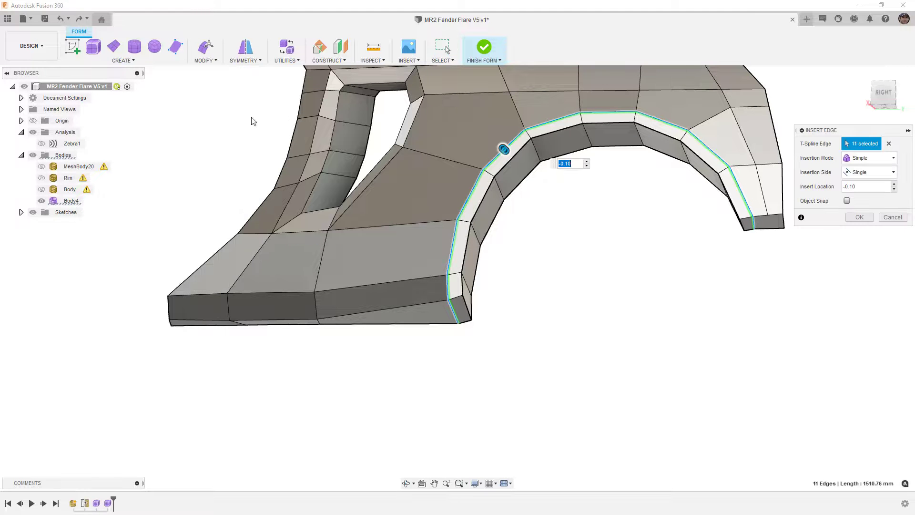
click(880, 158)
click(879, 157)
click(878, 170)
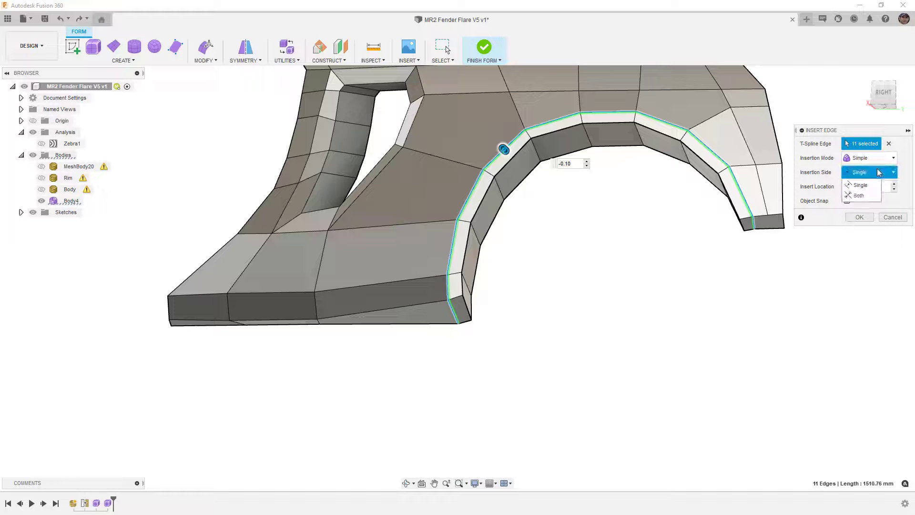
click(866, 195)
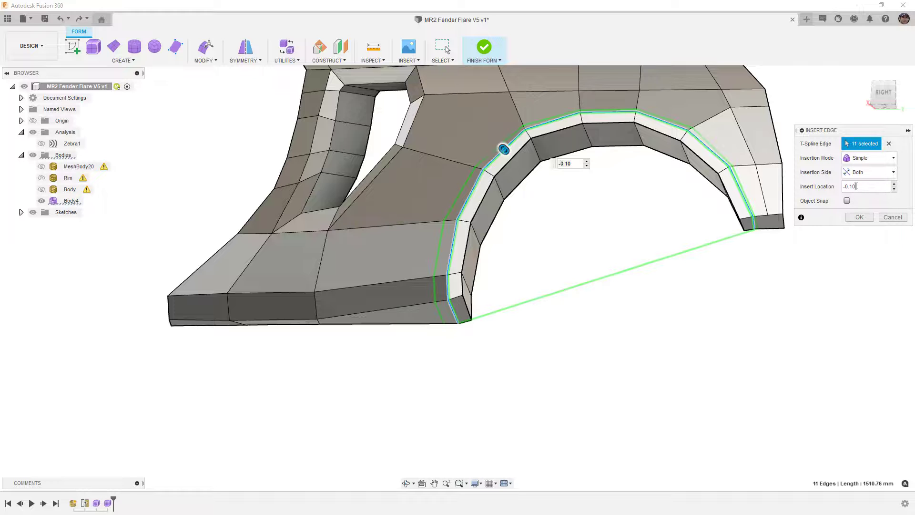
key(BackSpace)
key(BackSpace)
text(0)
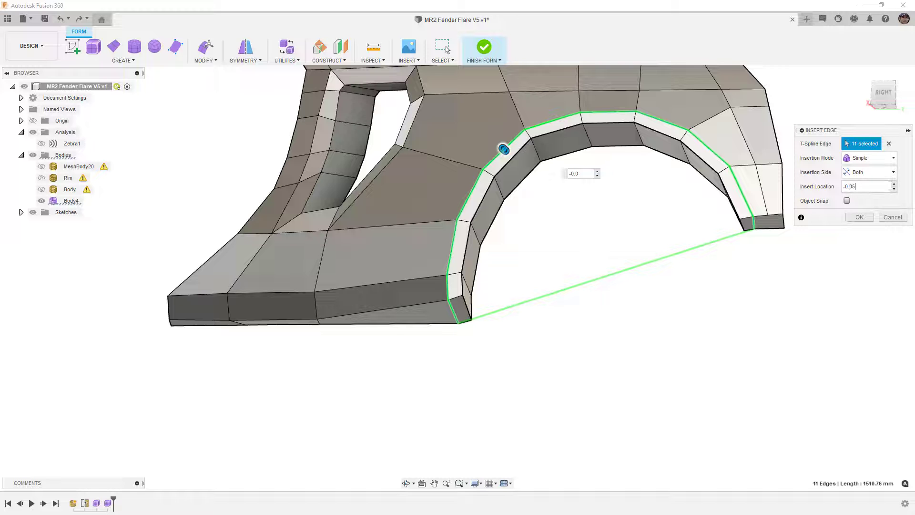
click(864, 218)
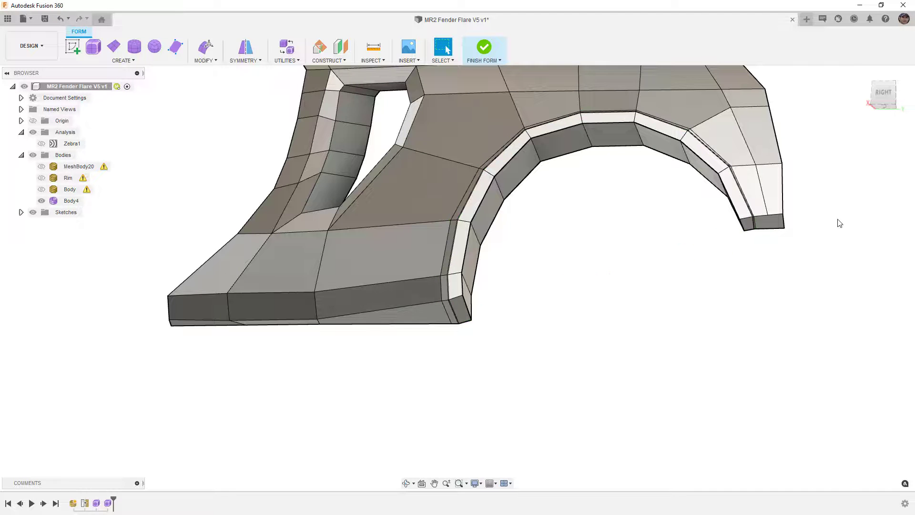
Examine the edges on both sides of the arch loop in smooth display, then up close in box display at the lower front corner
key(alt+3)
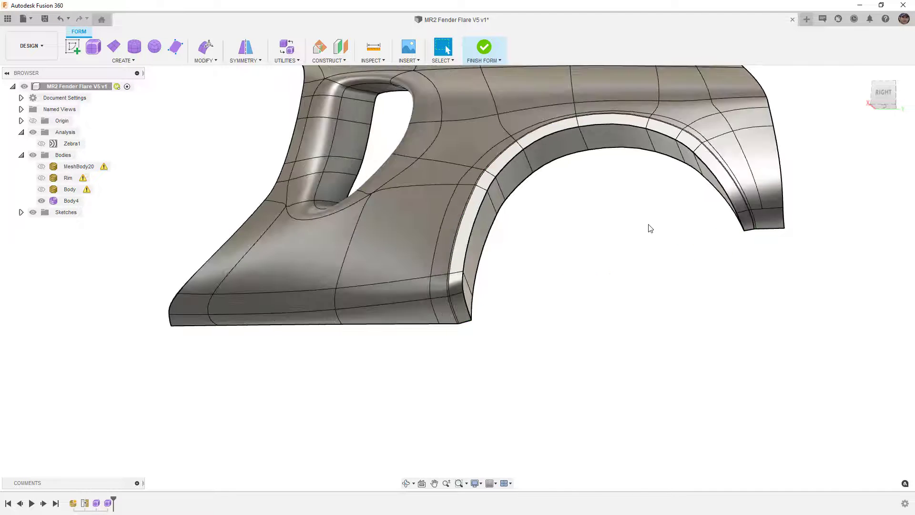
mouse_move(586, 255)
shift+middle_down()
mouse_move(582, 269)
mouse_move(551, 272)
mouse_move(611, 266)
mouse_move(594, 246)
shift+middle_up()
scroll(455, 266, up, 3)
scroll(453, 268, up, 2)
mouse_move(452, 272)
shift+middle_down()
mouse_move(468, 288)
mouse_move(461, 262)
mouse_move(476, 261)
mouse_move(462, 272)
mouse_move(473, 284)
mouse_move(464, 307)
mouse_move(472, 300)
mouse_move(461, 293)
shift+middle_up()
key(ctrl+1)
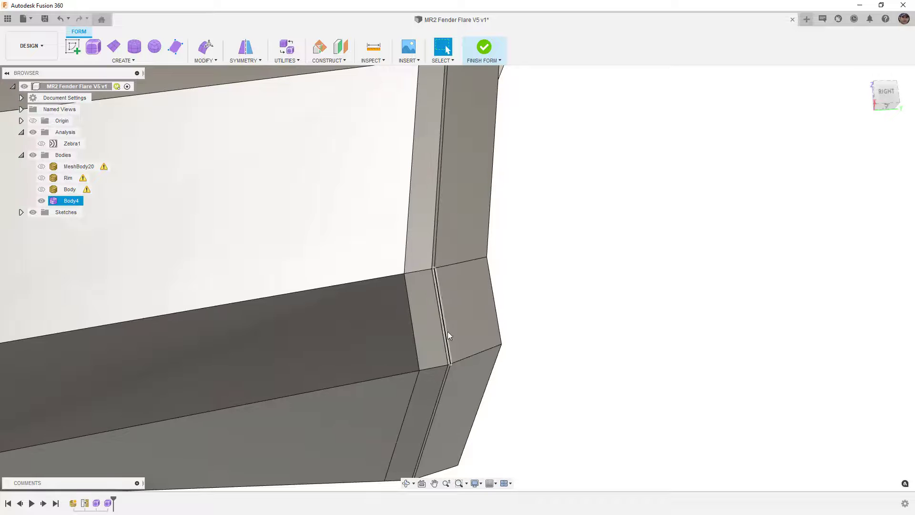
Slide the edge loop on the body side of the wheel arch edge toward it, to a slide location of about 0.35
double_click(412, 323)
scroll(510, 352, down, 5)
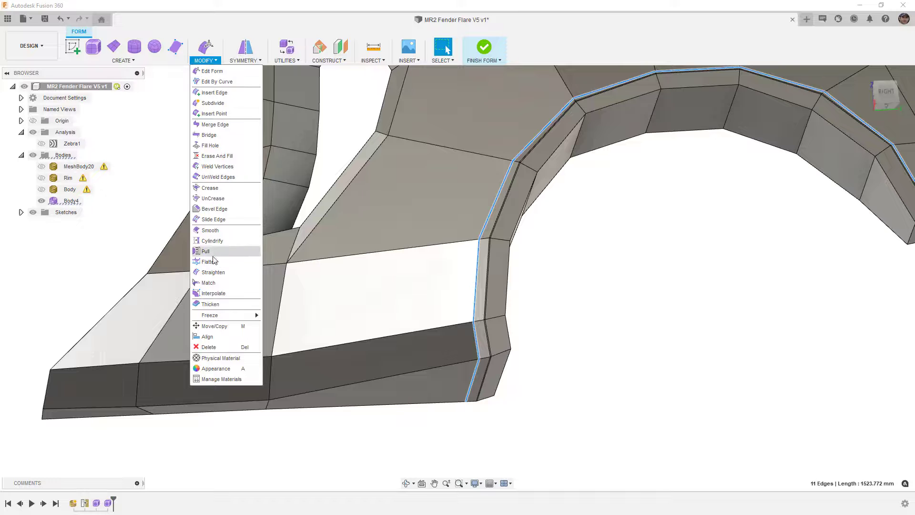
click(213, 220)
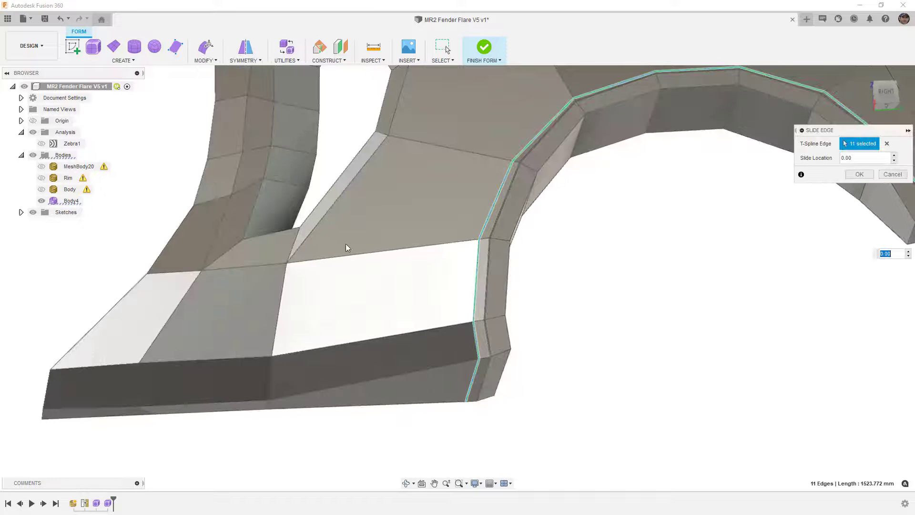
middle_drag(513, 278, 333, 291)
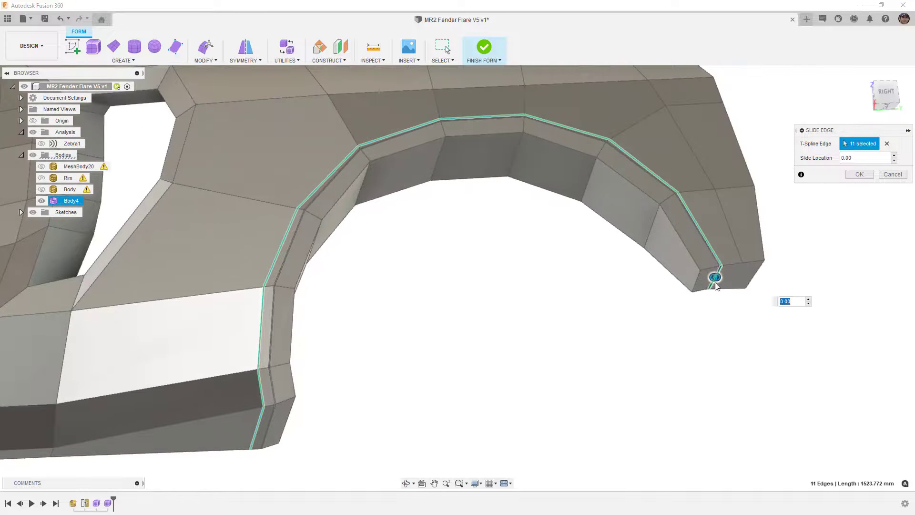
scroll(720, 271, up, 5)
drag(666, 327, 640, 334)
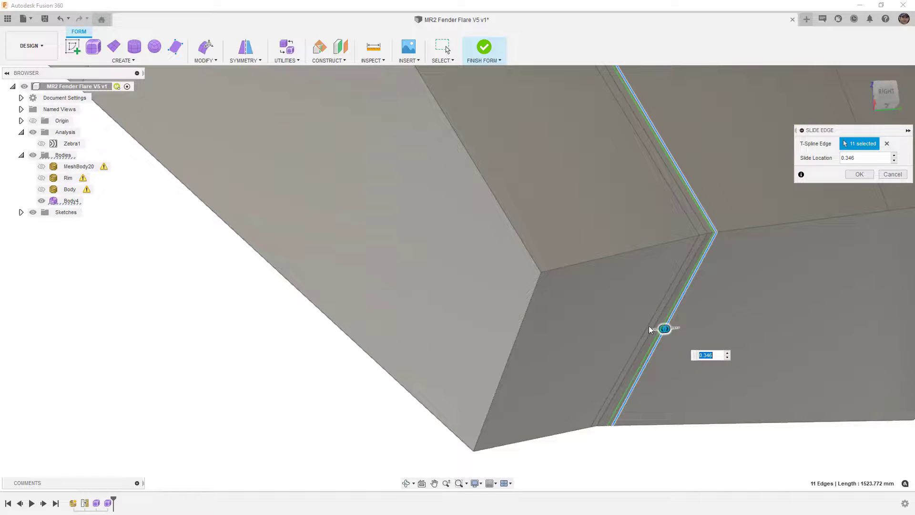
click(860, 175)
Examine the wheel arch edge in smooth display, comparing the shading with and without visible edges
scroll(594, 270, down, 10)
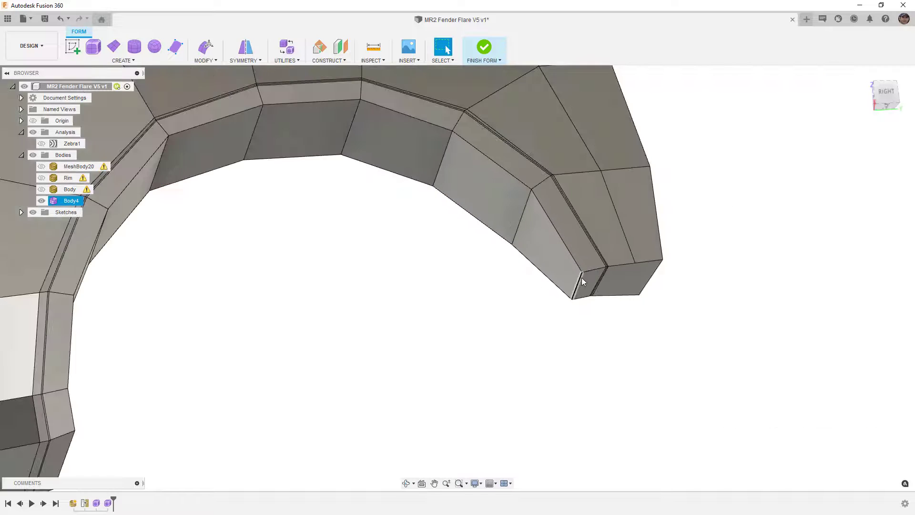
key(alt+3)
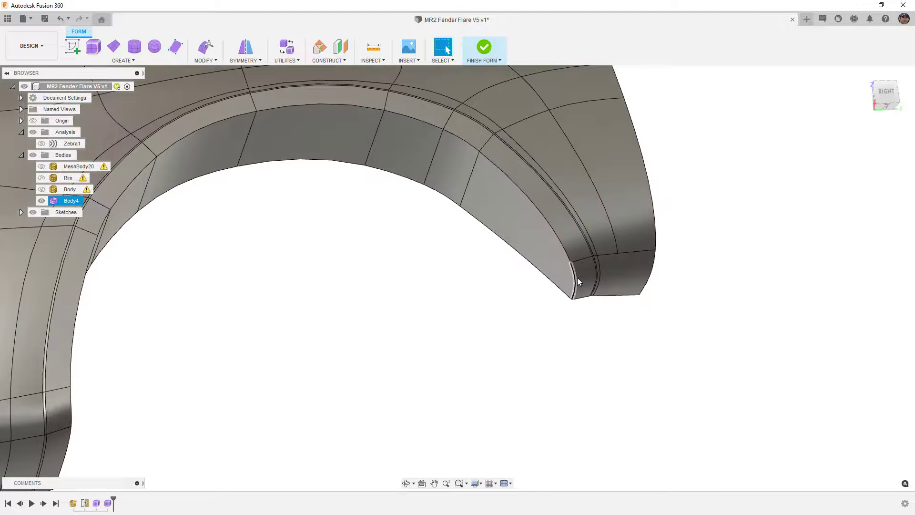
key(Escape)
shift+middle_drag(484, 266, 361, 262)
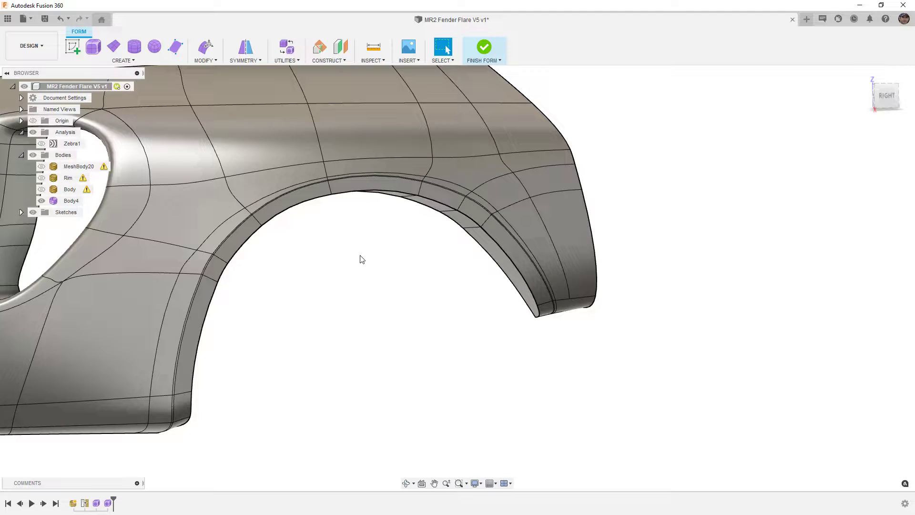
key(ctrl+4)
key(ctrl+1)
key(ctrl+3)
key(ctrl+1)
key(ctrl+3)
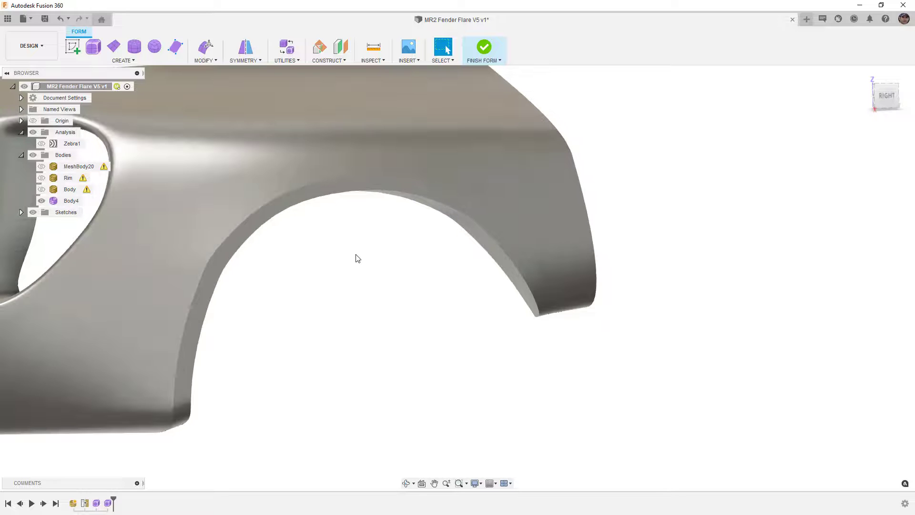
key(ctrl+6)
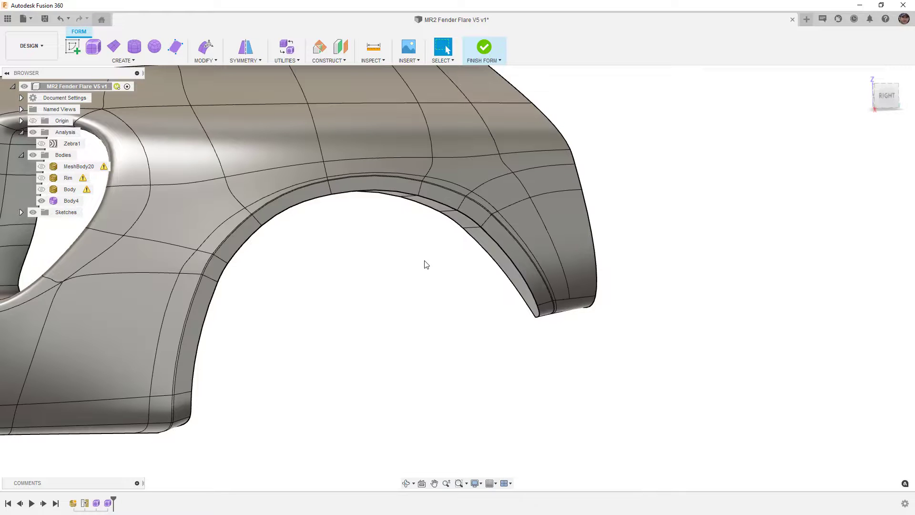
Inspect the fender flare's shape from the front, at an angle and from the right side
shift+middle_drag(411, 280, 467, 277)
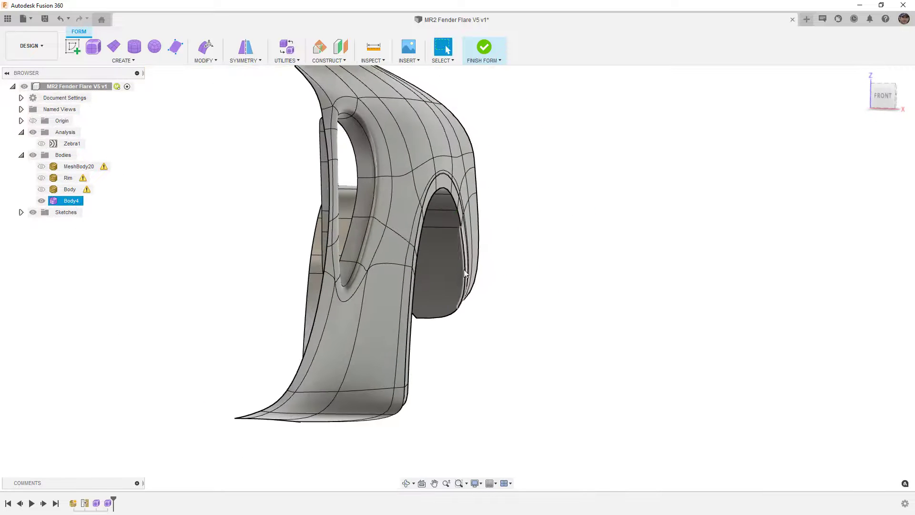
shift+middle_drag(410, 289, 410, 319)
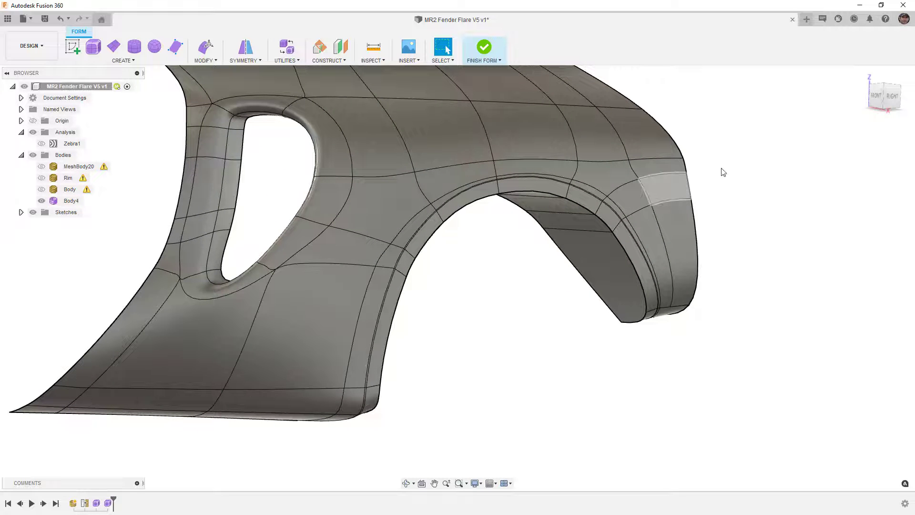
click(894, 97)
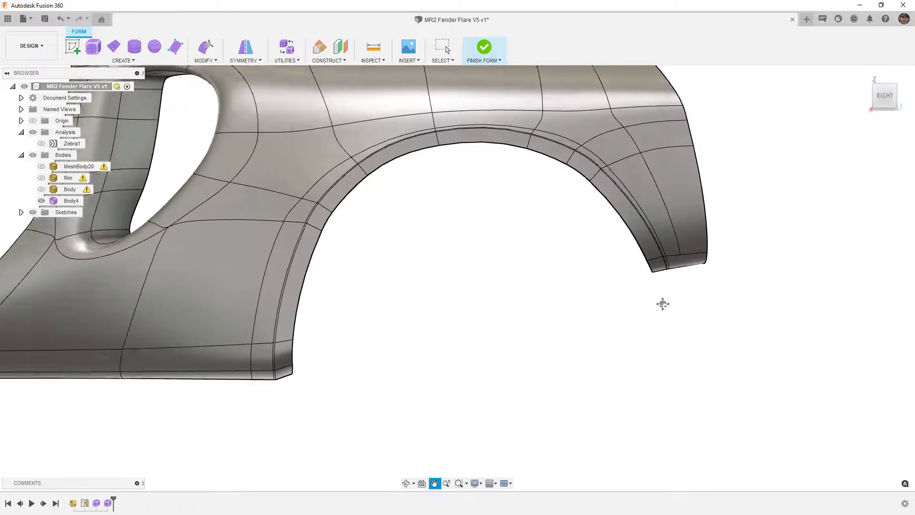
scroll(263, 335, up, 2)
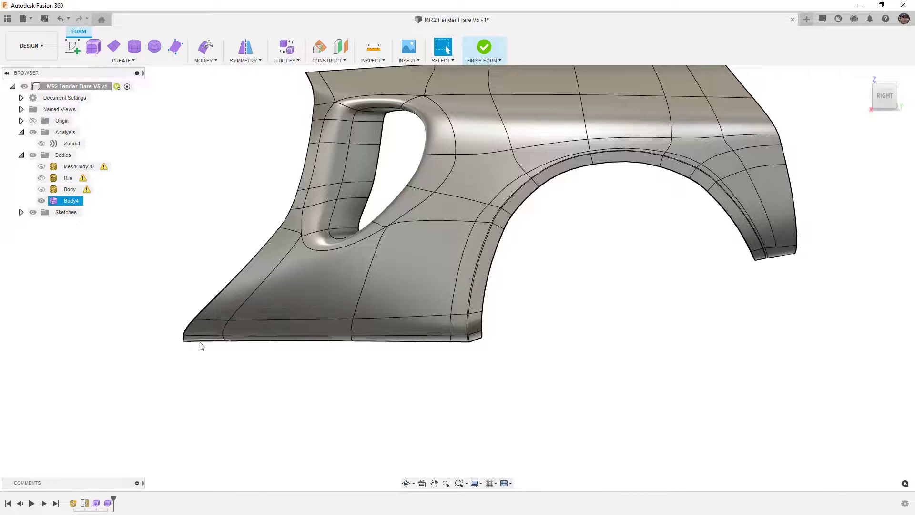
Show the scanned Body mesh for comparison with the lower front corner of the flare
click(185, 258)
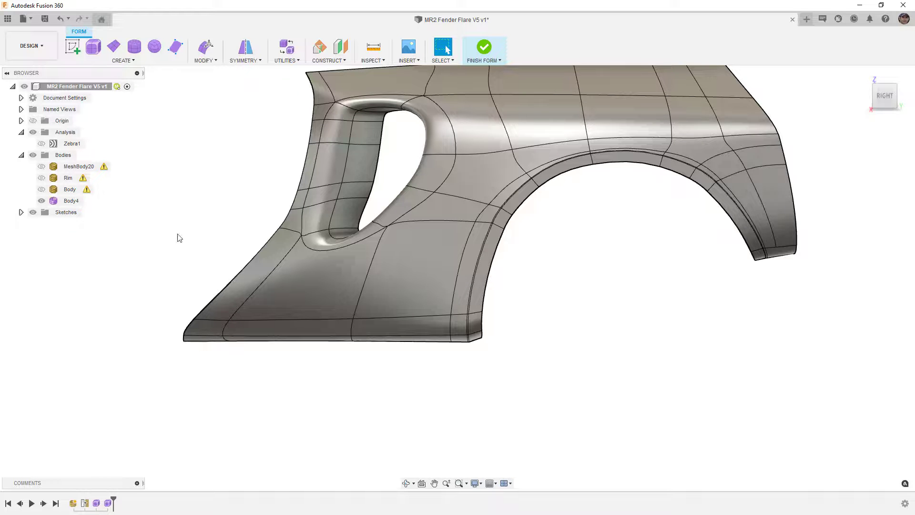
click(42, 189)
click(191, 347)
shift+middle_drag(196, 348, 242, 350)
scroll(480, 324, up, 5)
shift+middle_drag(454, 307, 482, 311)
Insert a simple edge on a single side, below the horizontal edge loop above the sill, at location -0.15
double_click(515, 303)
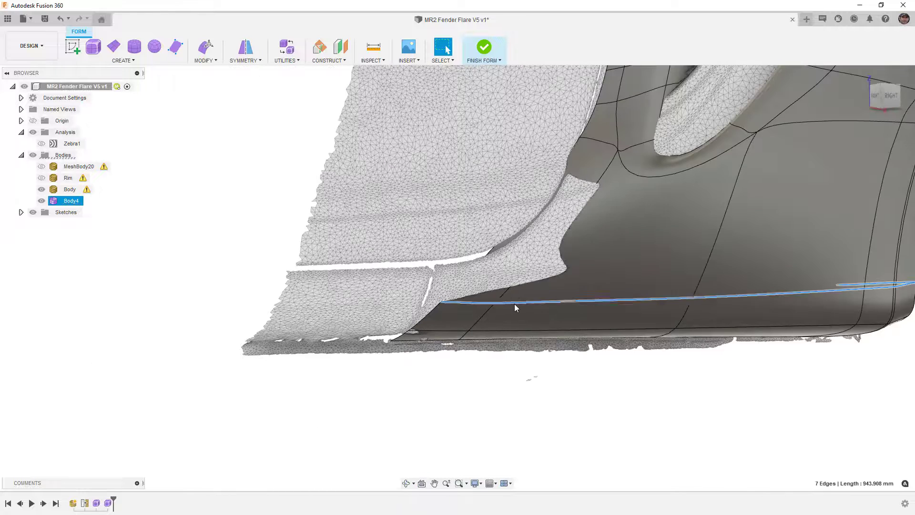
click(891, 96)
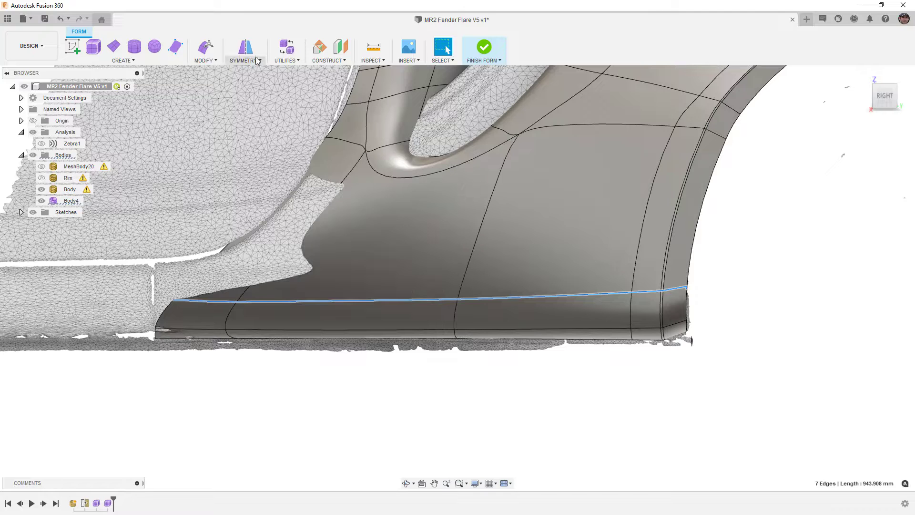
click(218, 62)
click(220, 93)
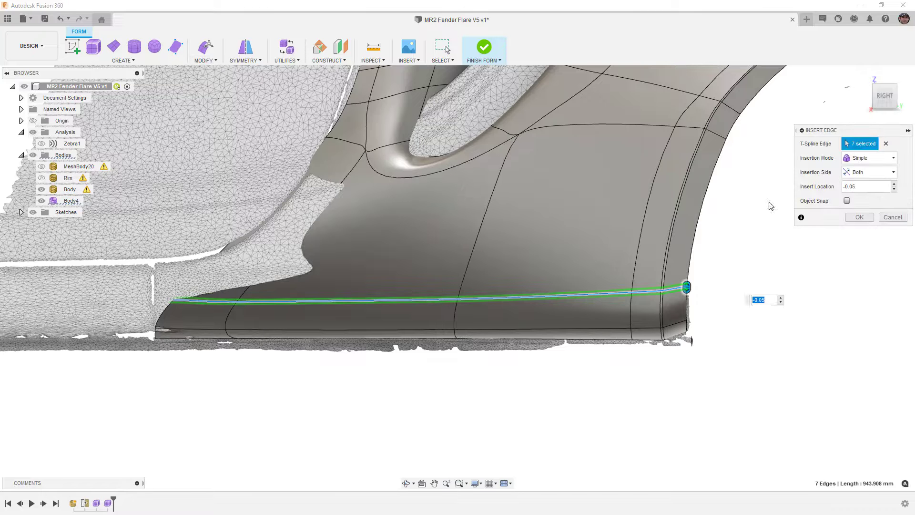
click(870, 172)
click(857, 189)
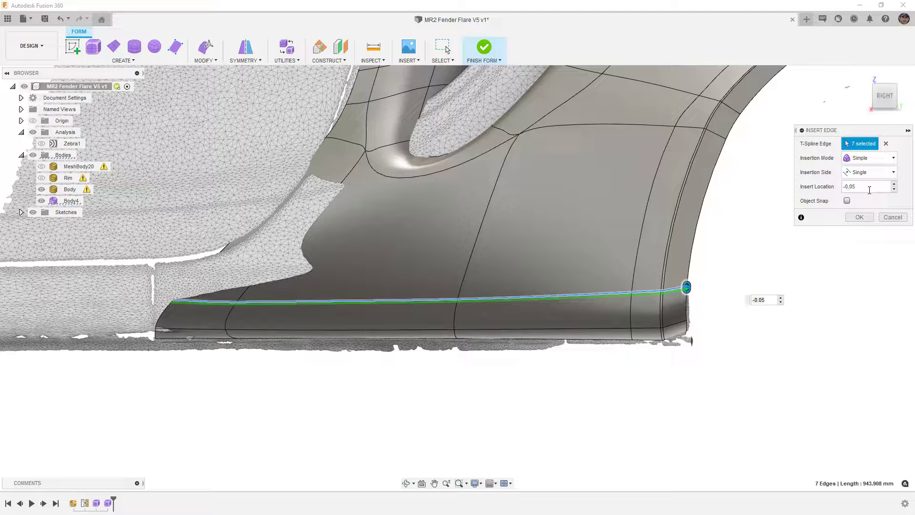
text(1)
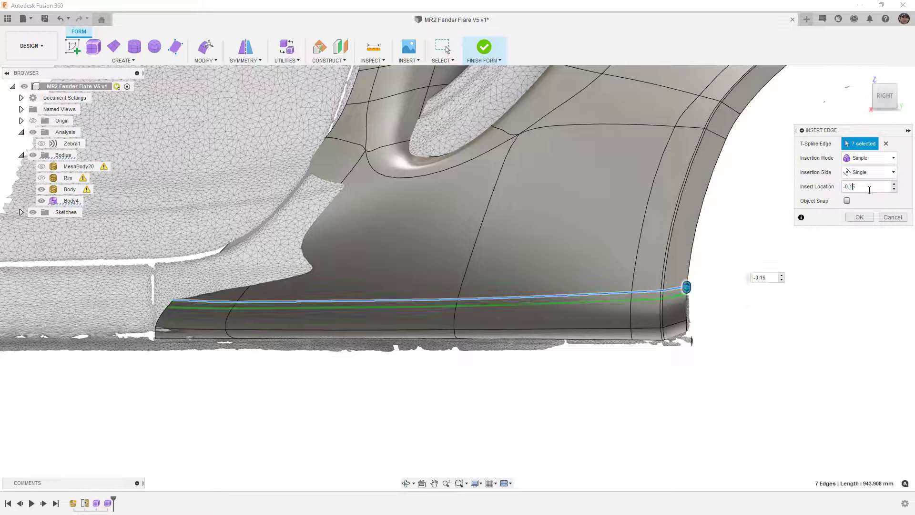
click(858, 217)
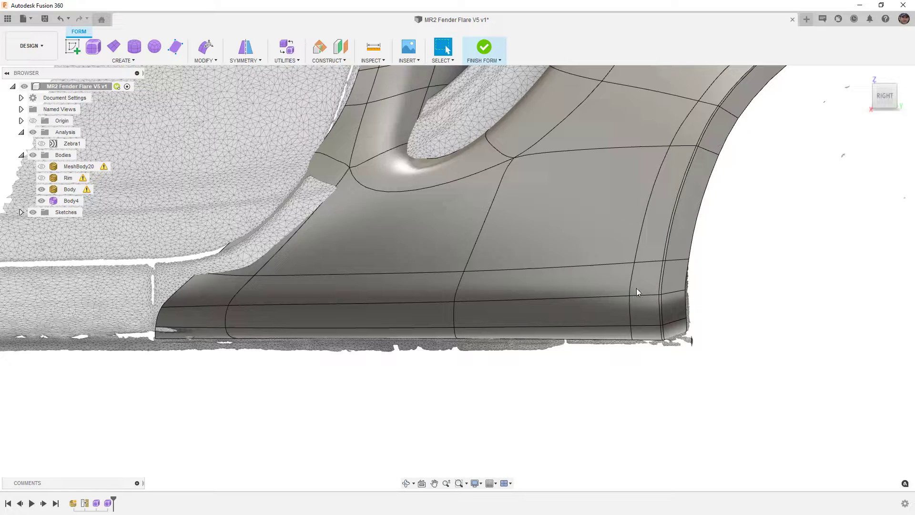
Insert simple edges on both sides of the upper horizontal edge loop above the sill
shift+middle_drag(554, 266, 544, 291)
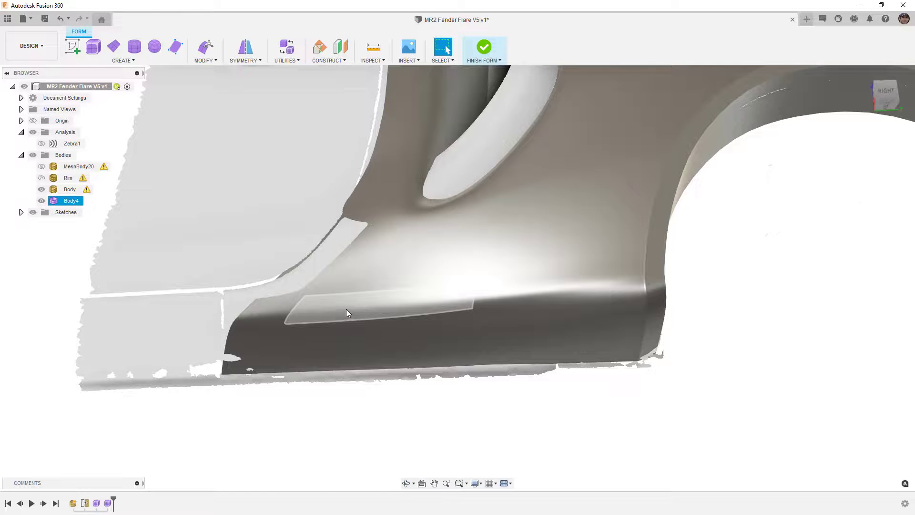
click(886, 93)
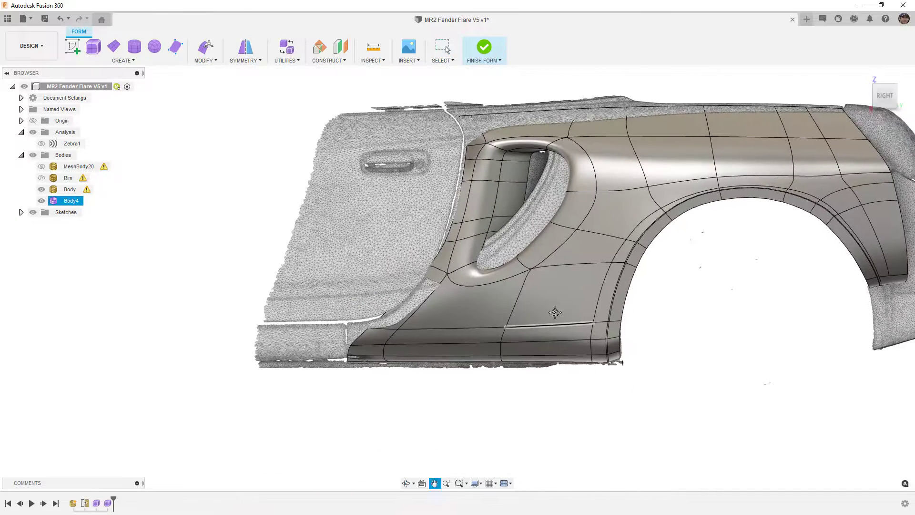
scroll(544, 344, up, 2)
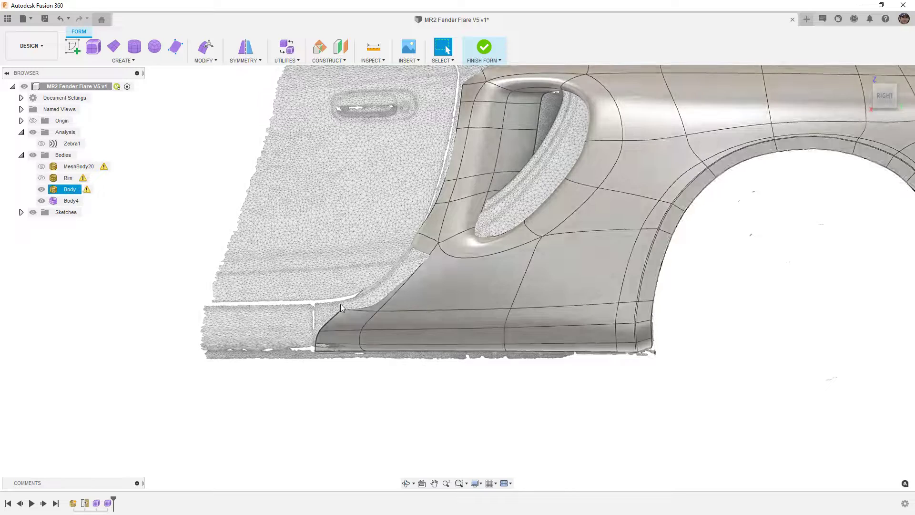
double_click(411, 309)
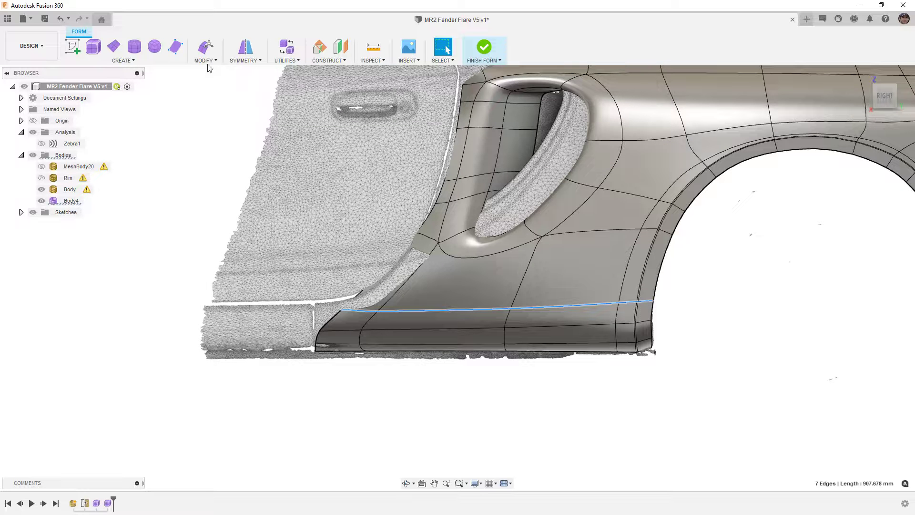
click(205, 57)
click(214, 89)
click(876, 173)
click(870, 196)
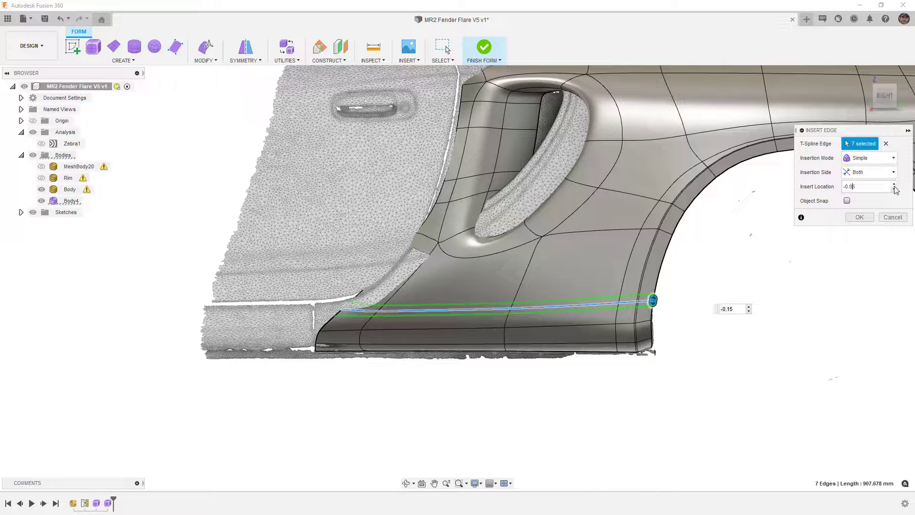
click(867, 217)
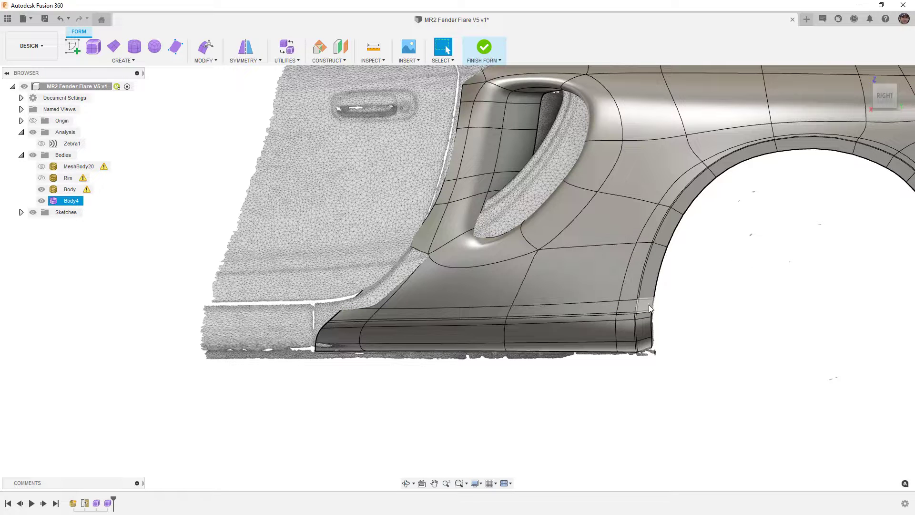
Examine the new sill edges against the scanned mesh in smooth display, then up close in box display
shift+middle_drag(644, 308, 464, 265)
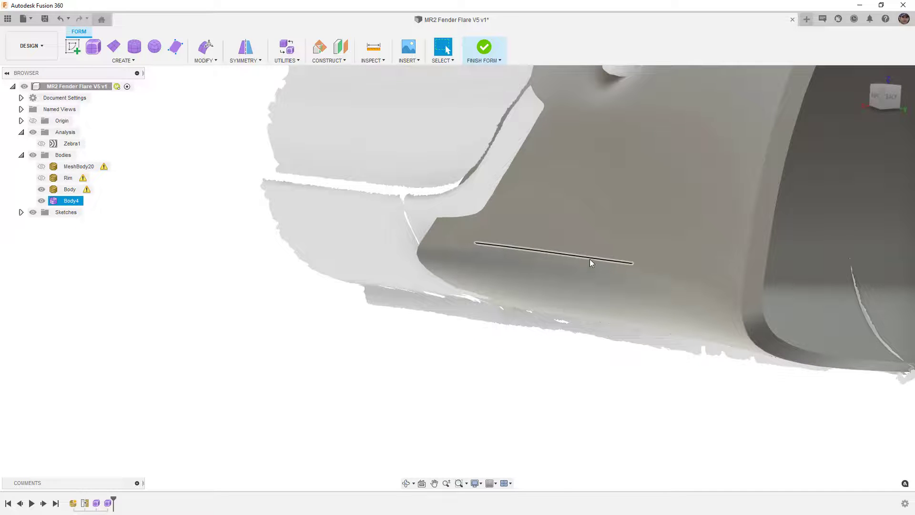
shift+middle_drag(721, 315, 695, 369)
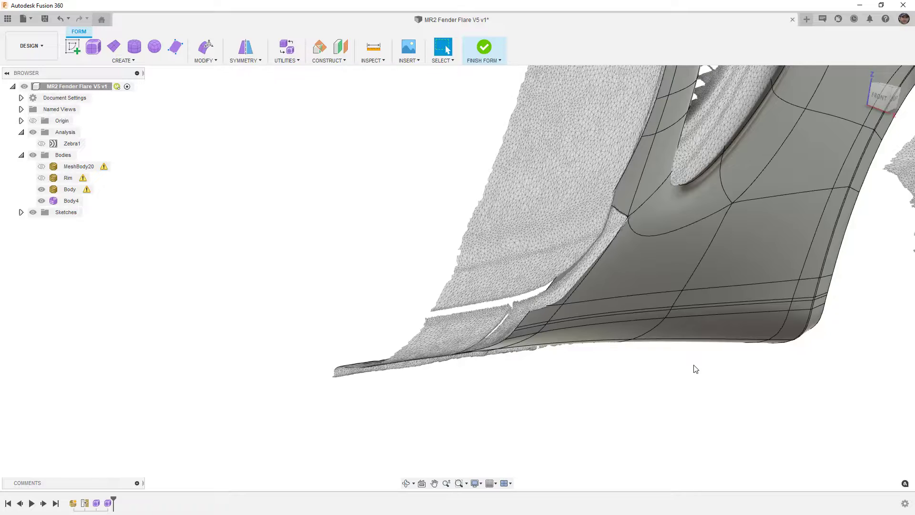
mouse_move(695, 369)
shift+middle_down()
mouse_move(733, 388)
mouse_move(725, 375)
mouse_move(654, 381)
mouse_move(705, 382)
shift+middle_up()
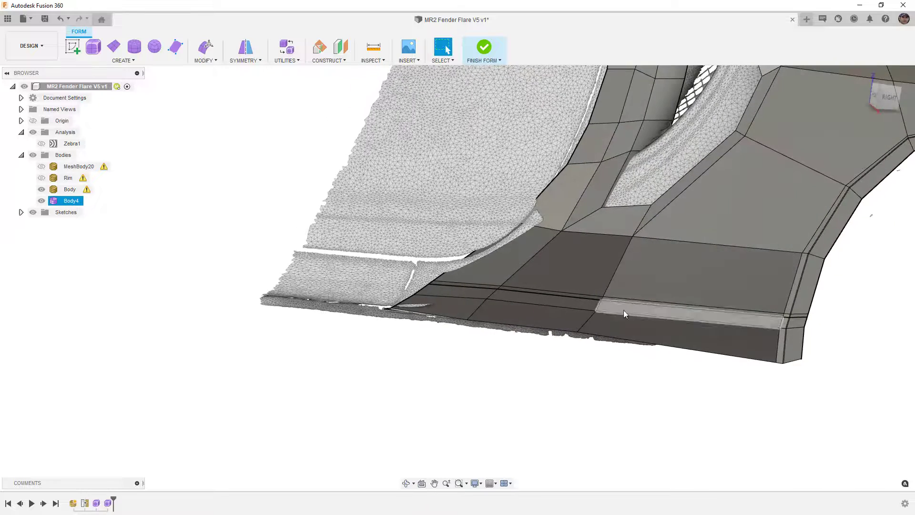
scroll(607, 299, up, 3)
scroll(607, 299, up, 3)
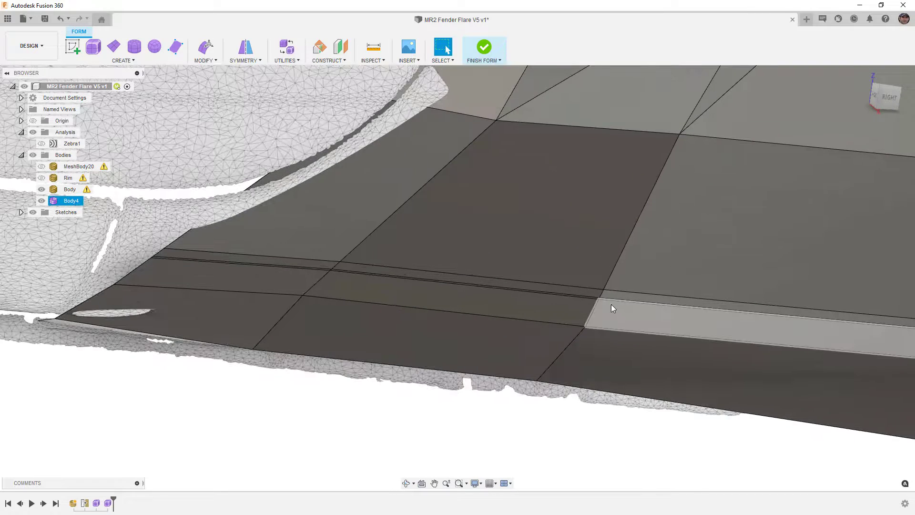
scroll(610, 301, up, 2)
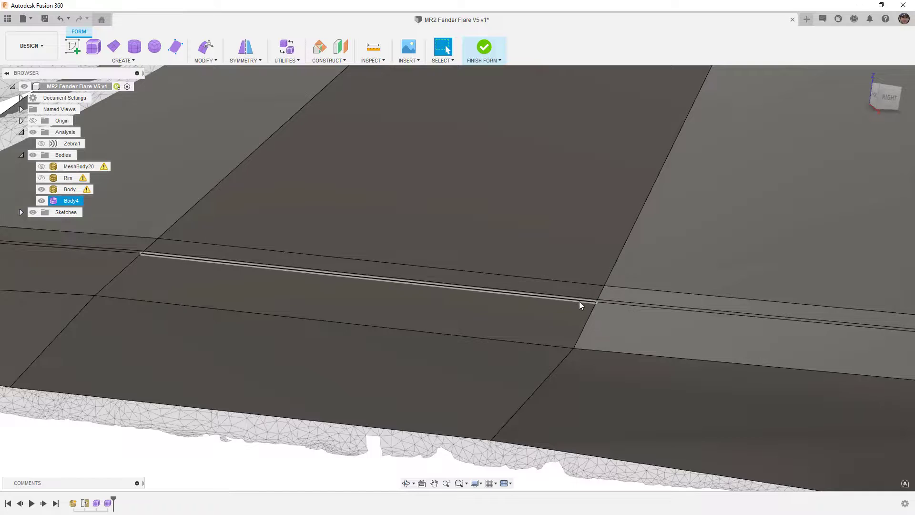
scroll(593, 302, down, 3)
shift+middle_drag(593, 302, 646, 318)
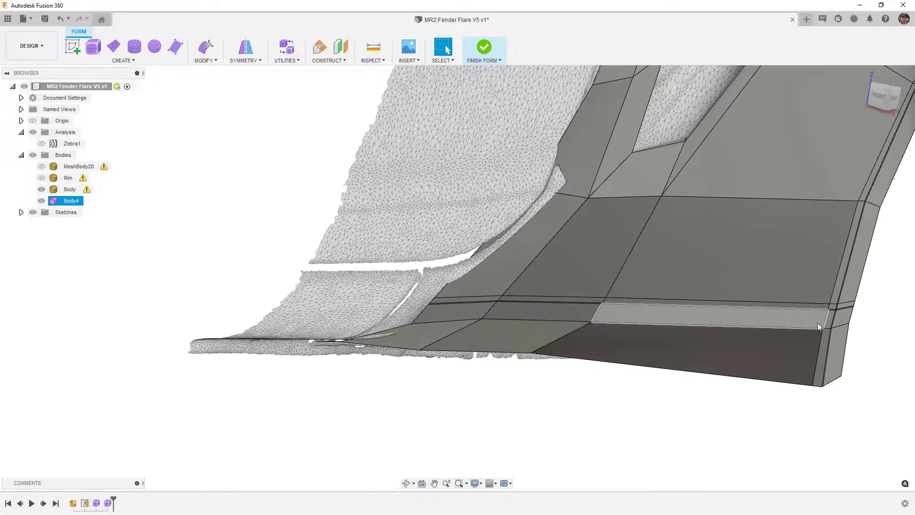
scroll(826, 315, up, 3)
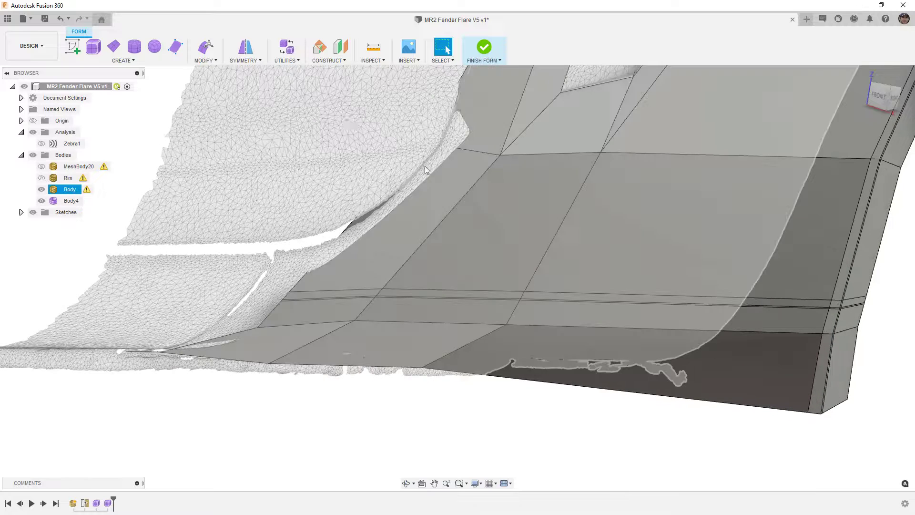
Select the nine vertices in Edit Form where the closely spaced sill edge loops cross three upright edges
click(218, 56)
scroll(658, 265, up, 4)
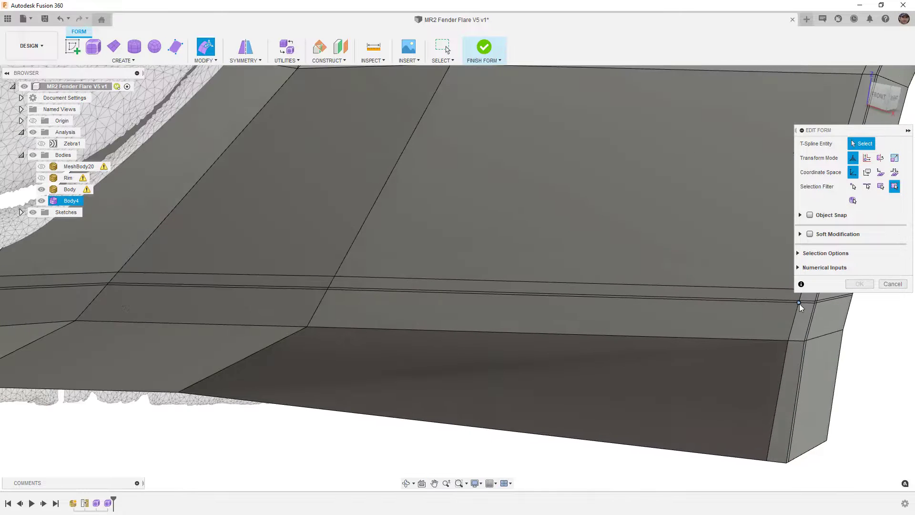
middle_drag(800, 304, 731, 305)
click(731, 305)
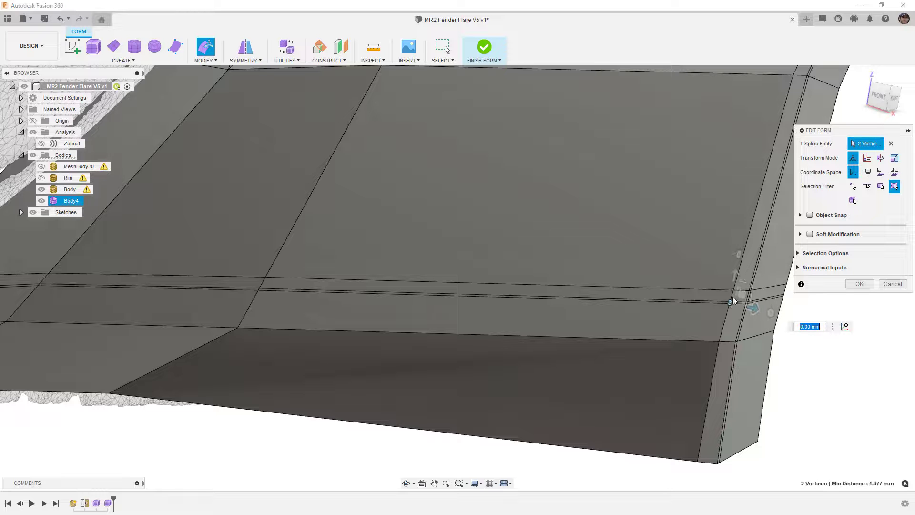
shift+click(258, 289)
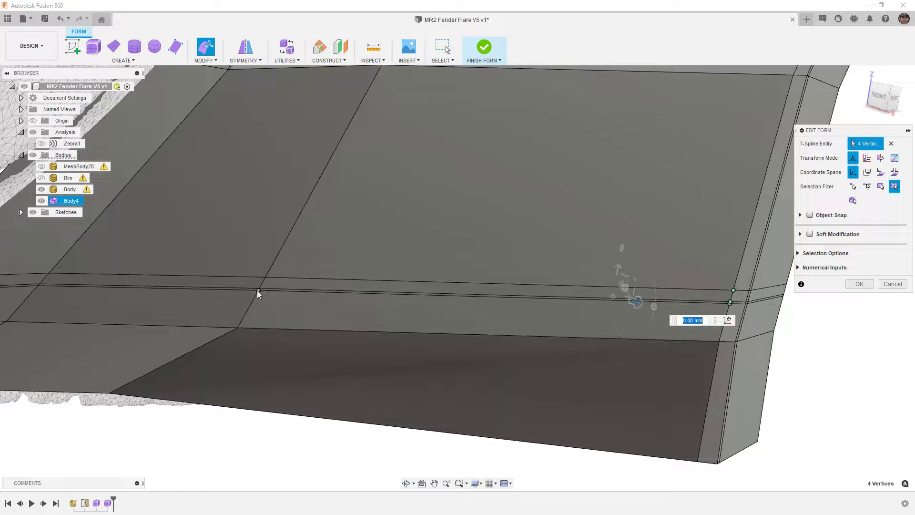
shift+click(266, 278)
shift+click(266, 278)
scroll(345, 304, down, 3)
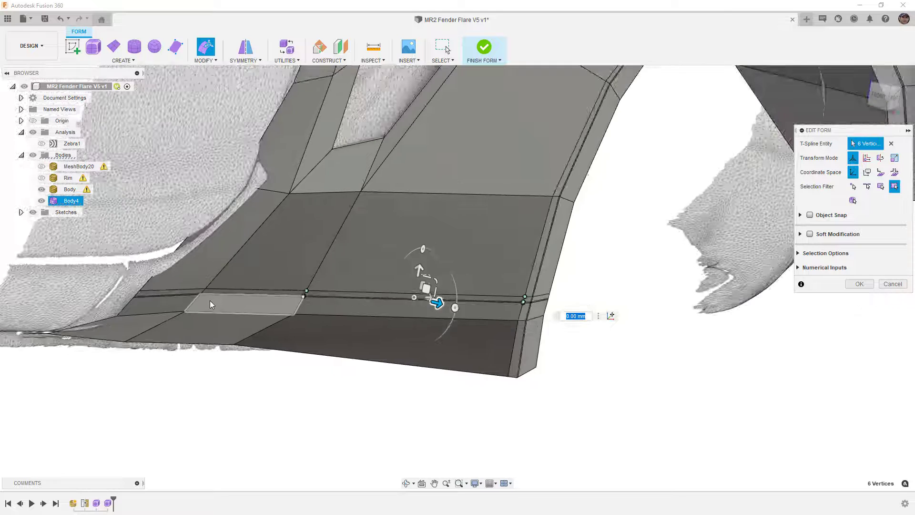
scroll(208, 299, up, 2)
scroll(195, 294, up, 2)
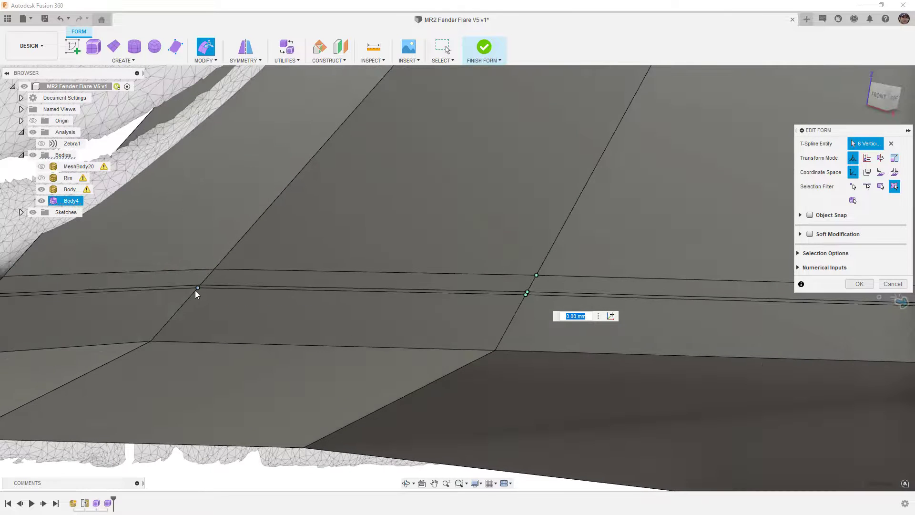
shift+click(199, 285)
shift+click(209, 280)
shift+click(214, 270)
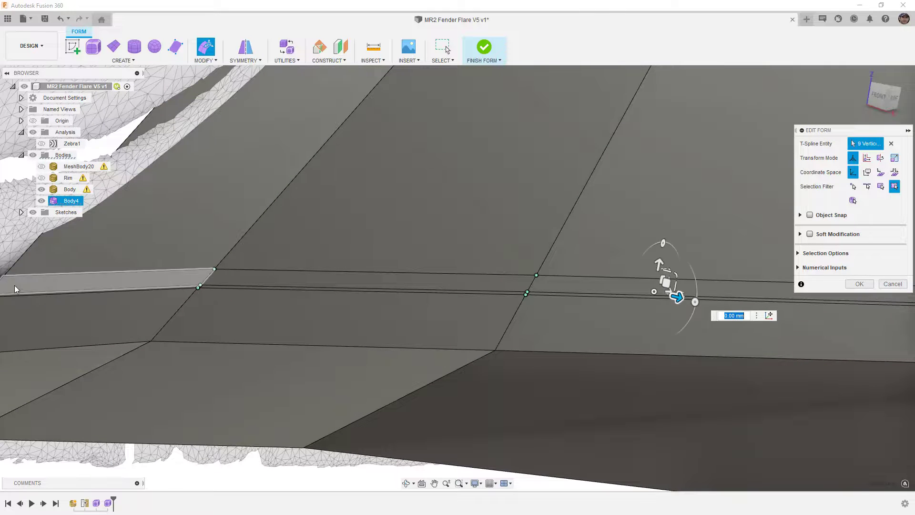
scroll(15, 285, down, 4)
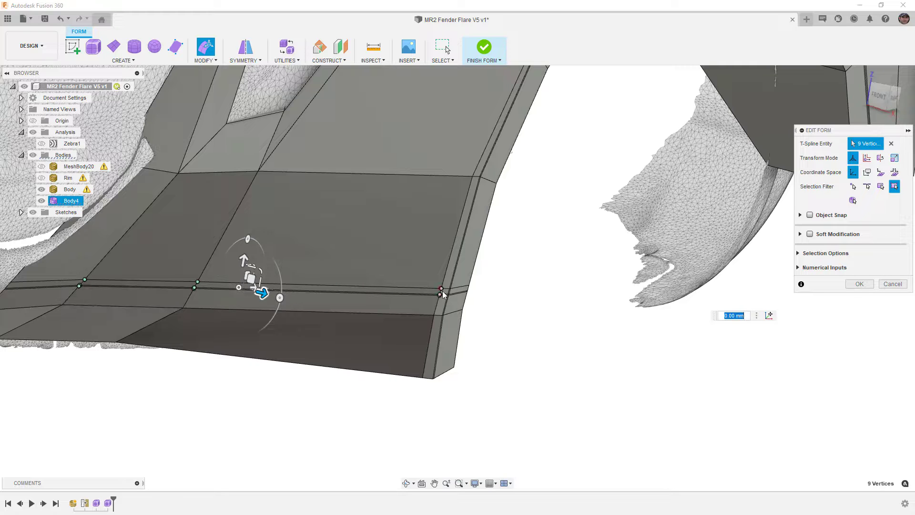
Set the manipulator pivot on the upper selected sill vertex next to the wheel arch
click(768, 315)
click(443, 289)
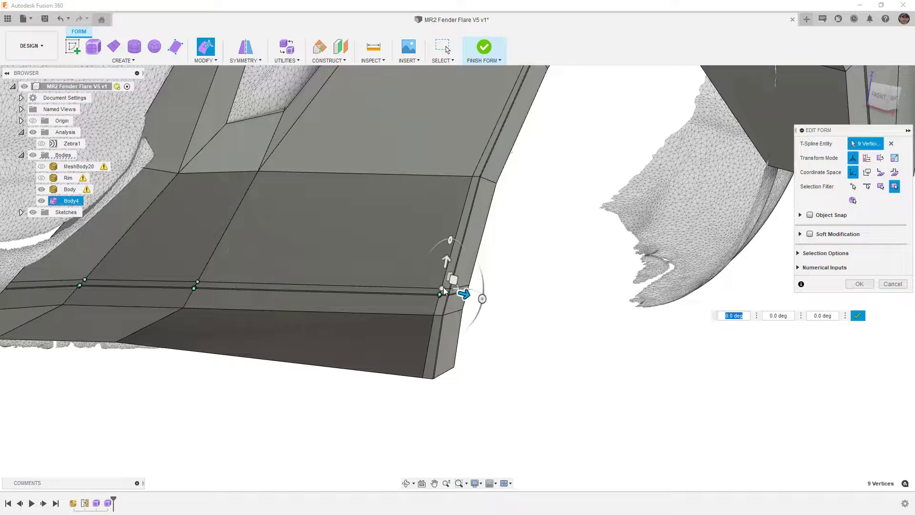
click(692, 313)
Scale the nine selected sill vertices slightly about the new pivot while looking at the flare from the bottom
shift+middle_drag(608, 293, 606, 290)
scroll(606, 291, down, 5)
shift+middle_drag(625, 360, 608, 429)
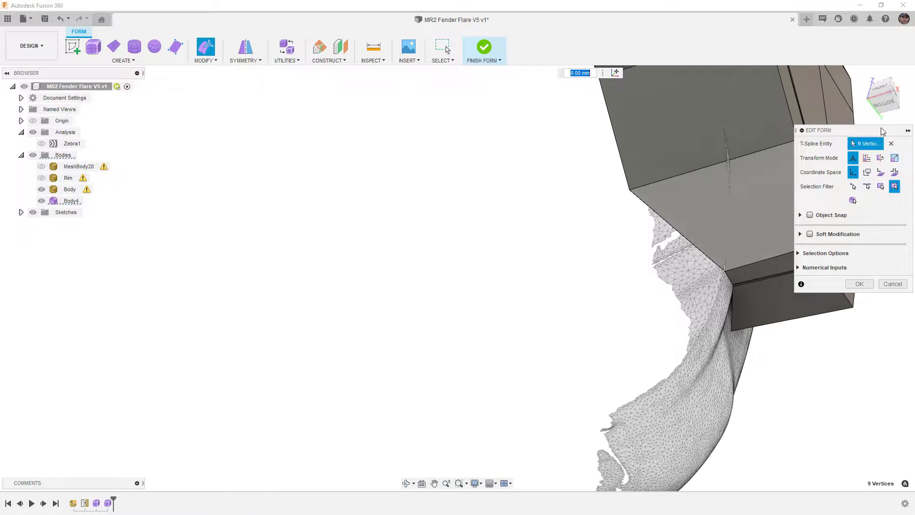
click(884, 104)
click(902, 94)
scroll(571, 295, down, 5)
scroll(427, 233, up, 3)
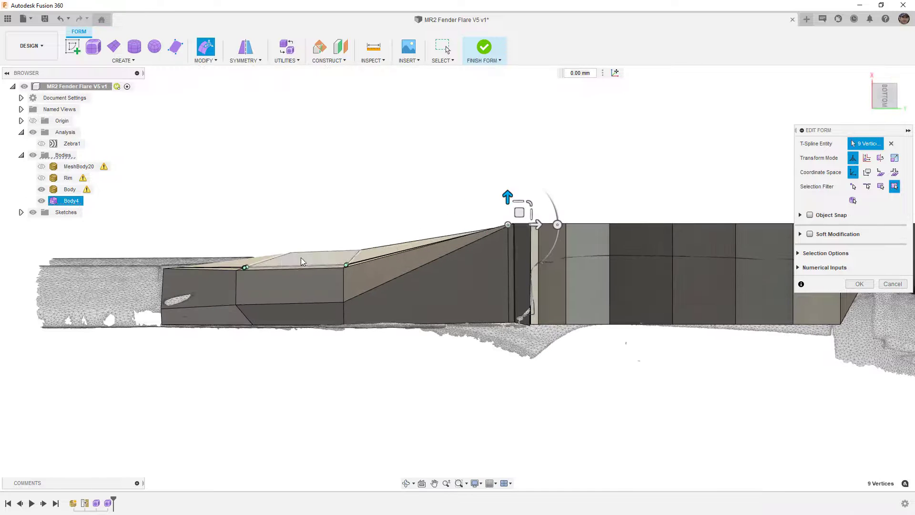
middle_drag(501, 219, 577, 230)
mouse_move(596, 221)
mouse_down()
mouse_move(601, 239)
mouse_move(602, 221)
mouse_up()
Inspect the adjusted sill crease and its wheel arch end in smooth display, and accept the form edit
shift+middle_drag(501, 222, 522, 282)
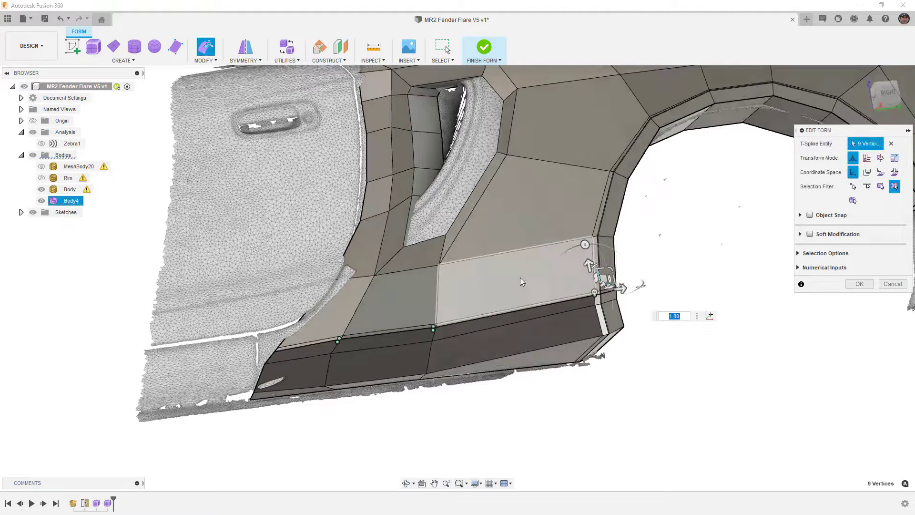
key(alt+3)
shift+middle_drag(542, 360, 490, 394)
scroll(608, 316, up, 2)
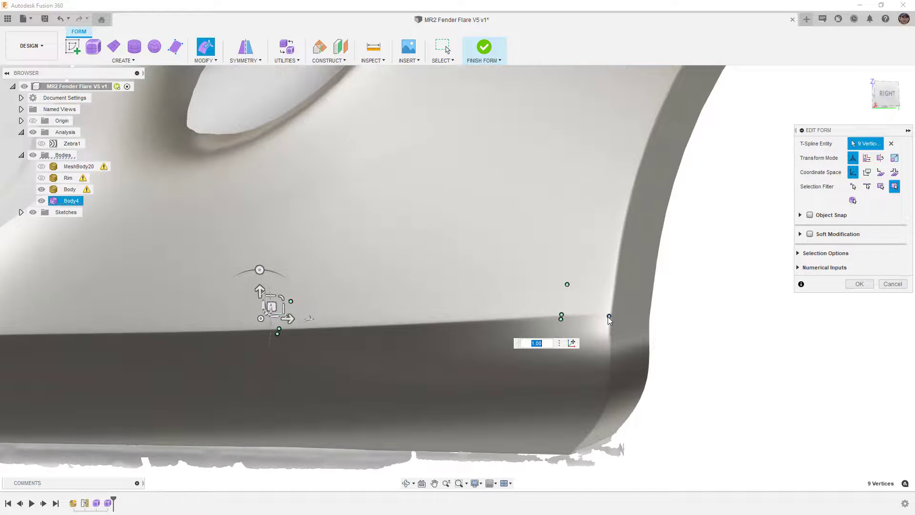
scroll(599, 317, down, 3)
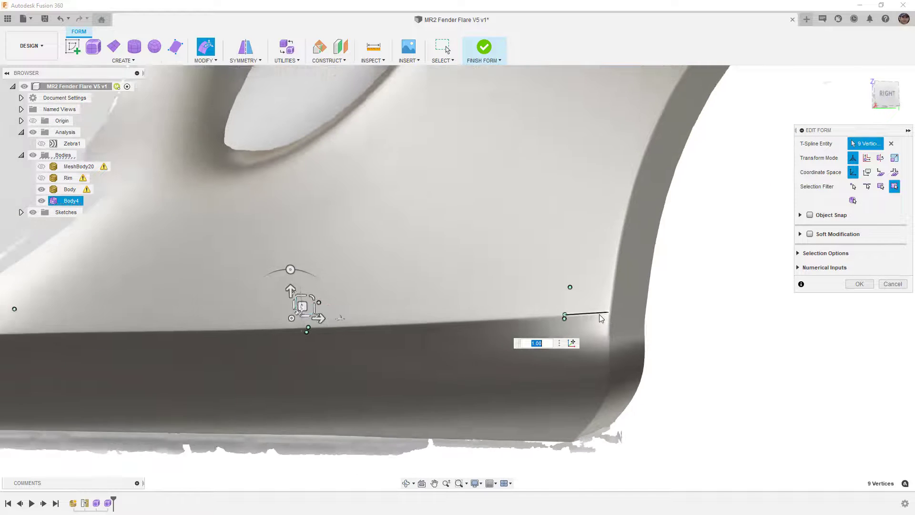
shift+middle_drag(414, 357, 373, 350)
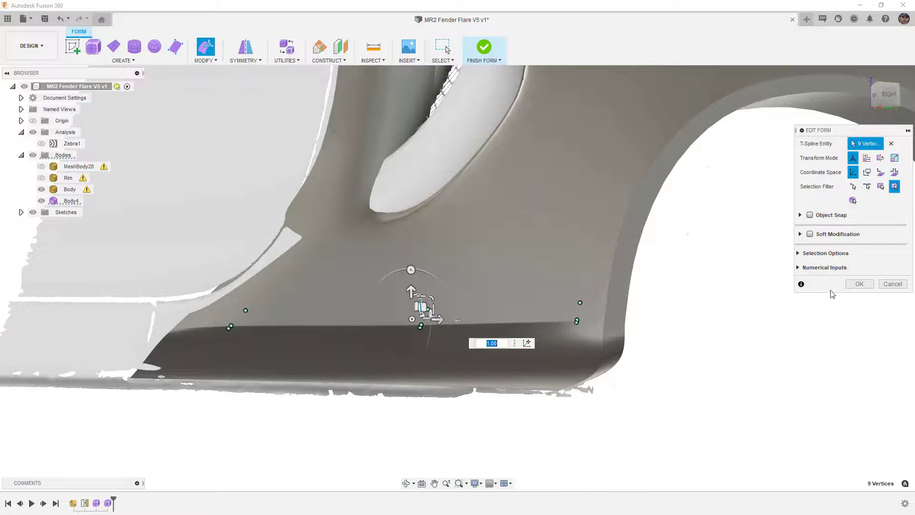
click(858, 285)
Examine the whole flare against the scanned mesh in the right side view, with and without visible edges
shift+middle_drag(739, 327, 716, 321)
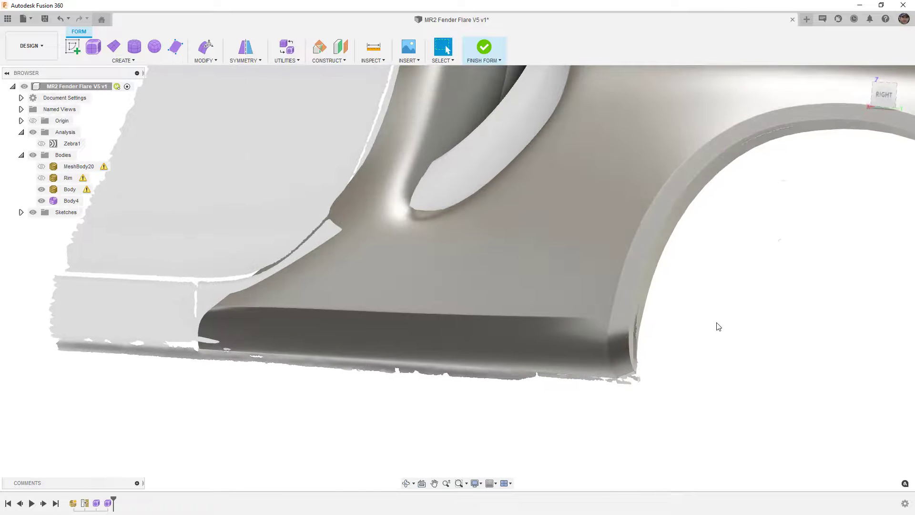
key(ctrl+6)
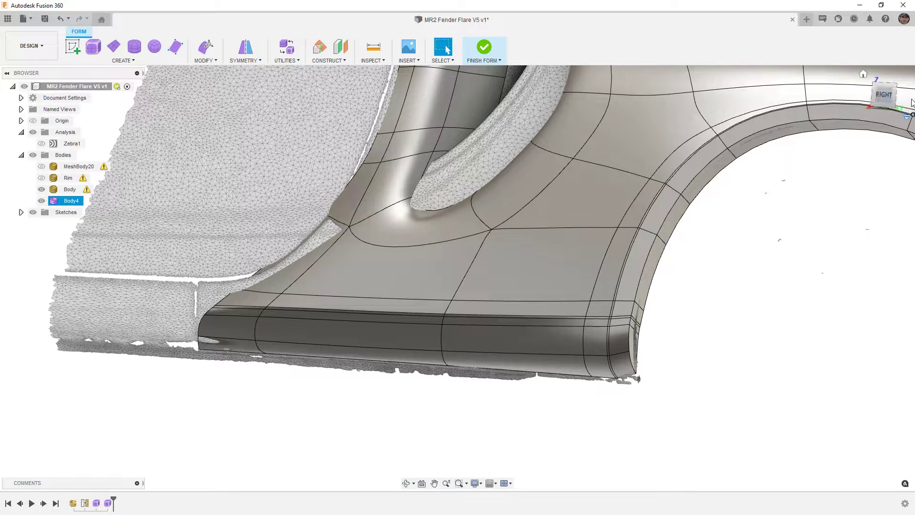
click(883, 97)
scroll(434, 366, down, 1)
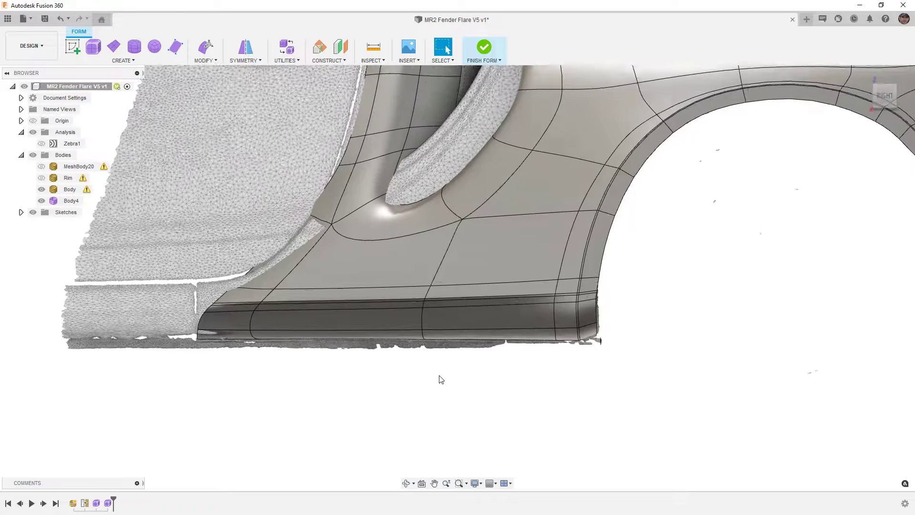
scroll(436, 372, down, 4)
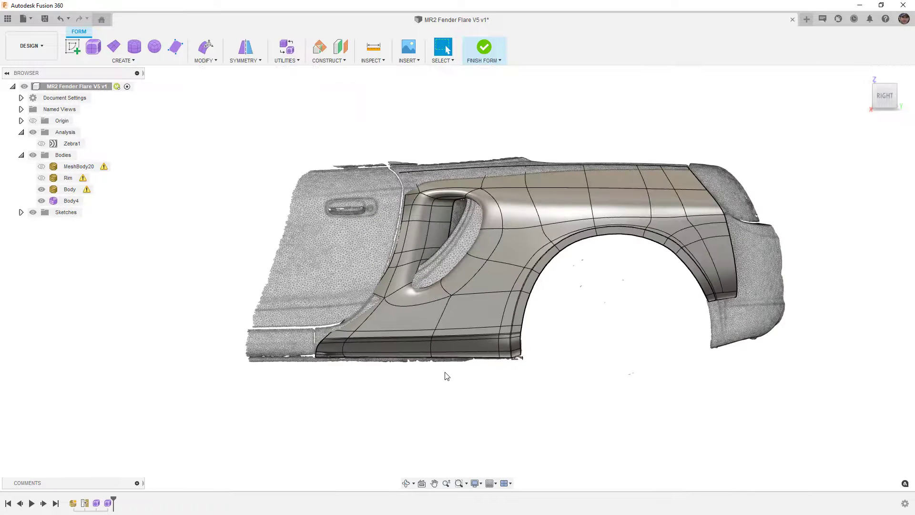
key(ctrl+4)
click(344, 354)
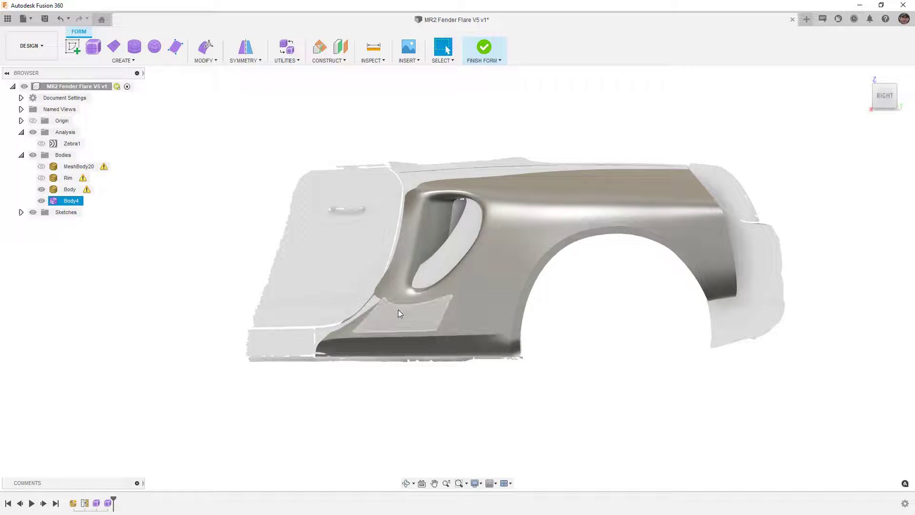
click(363, 313)
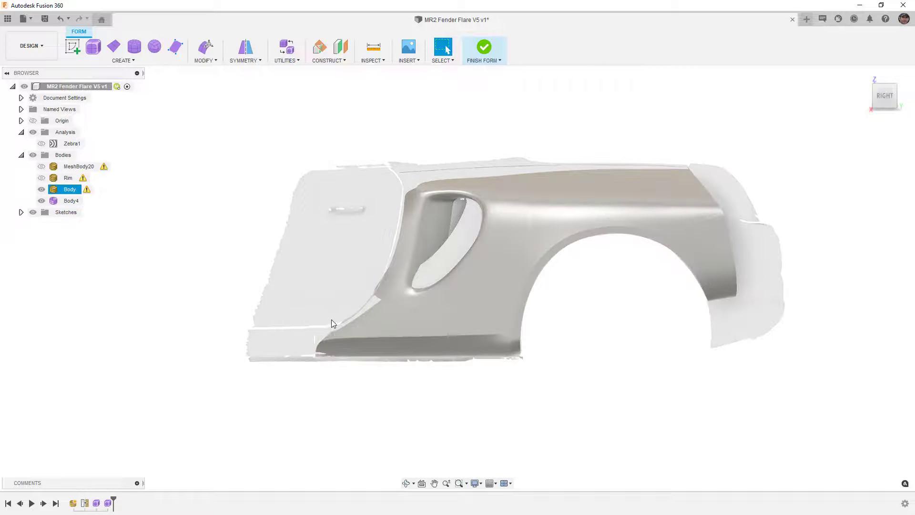
click(463, 284)
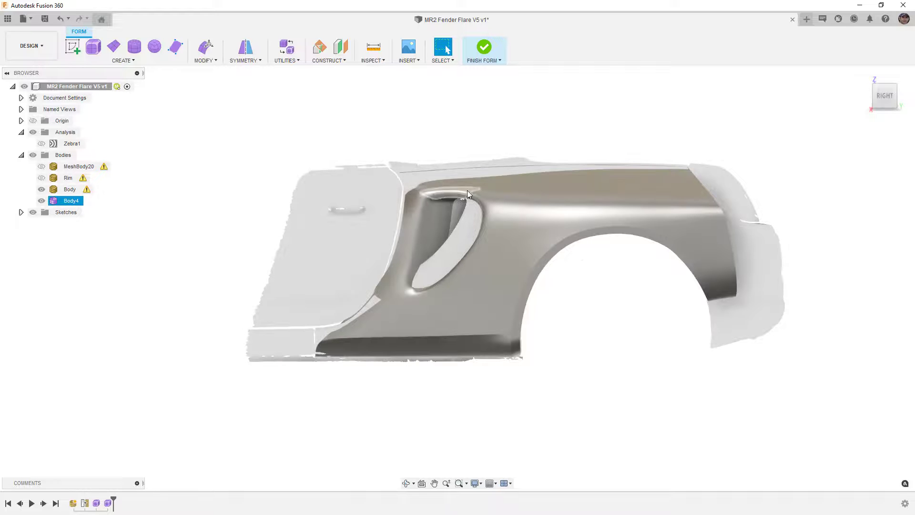
key(ctrl+6)
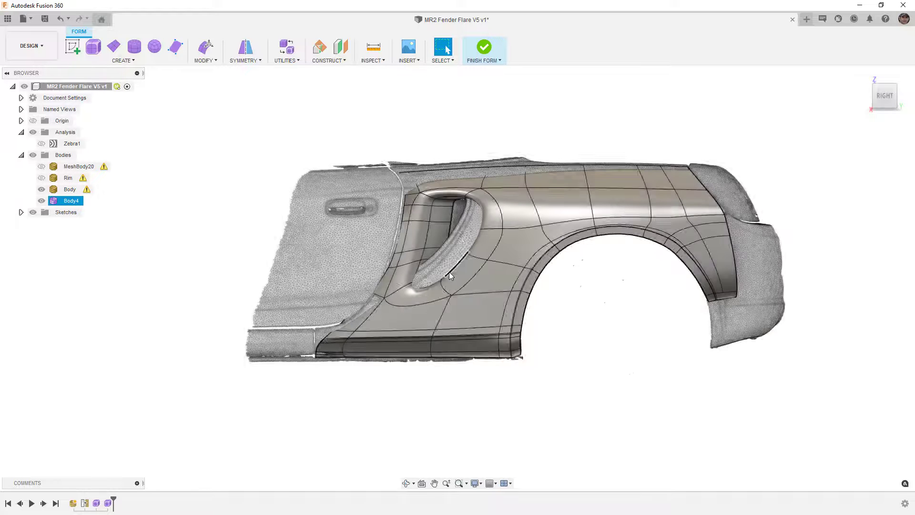
Switch the T-spline body to box display and save the design as a new version
key(alt+1)
key(ctrl+s)
key(Return)
Lower the front vertex at the upper corner by the side vent by about 8.7 mm in Edit Form
scroll(420, 179, up, 3)
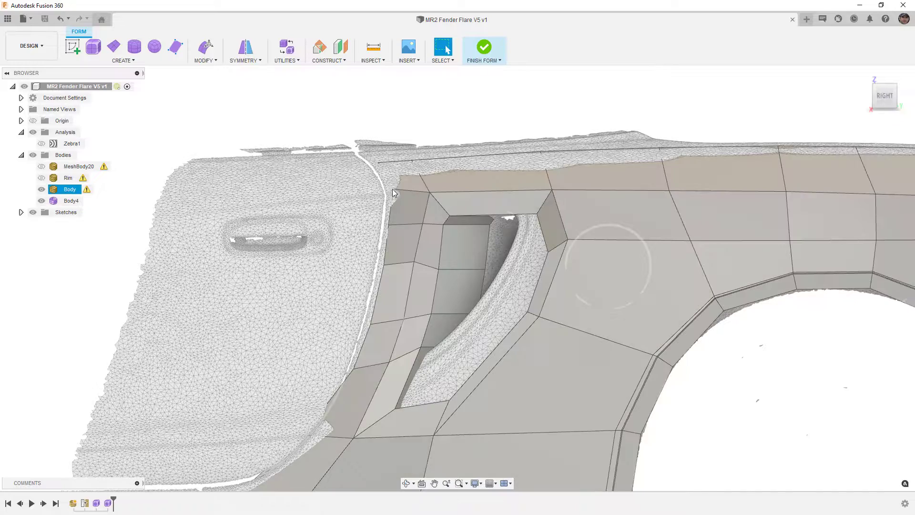
scroll(393, 195, up, 2)
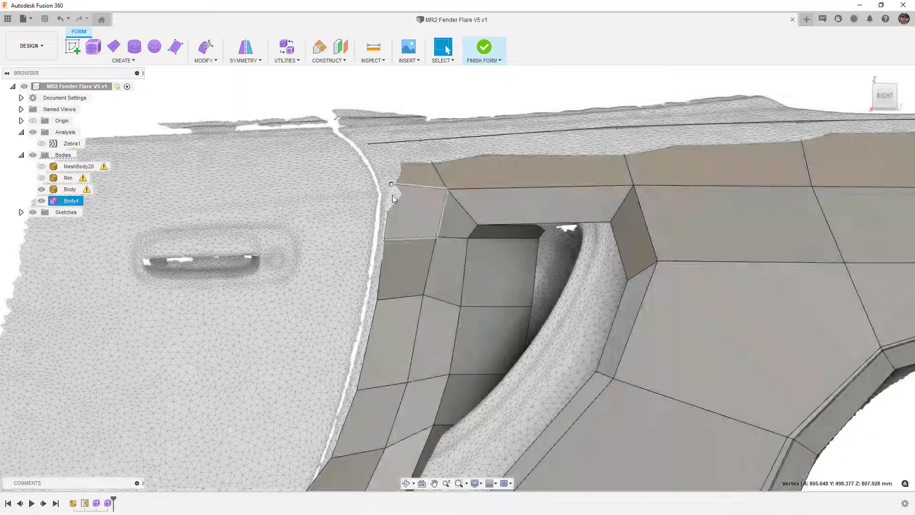
click(205, 46)
drag(405, 171, 403, 180)
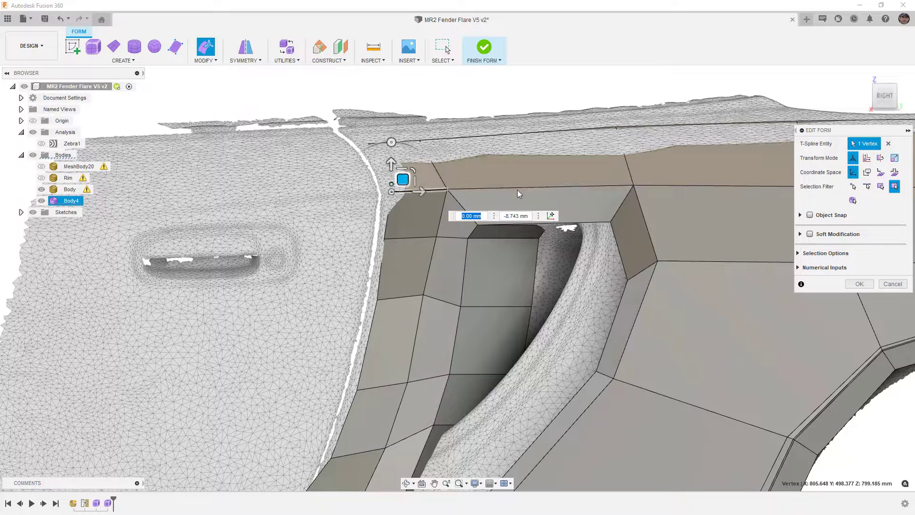
click(567, 115)
scroll(356, 129, down, 5)
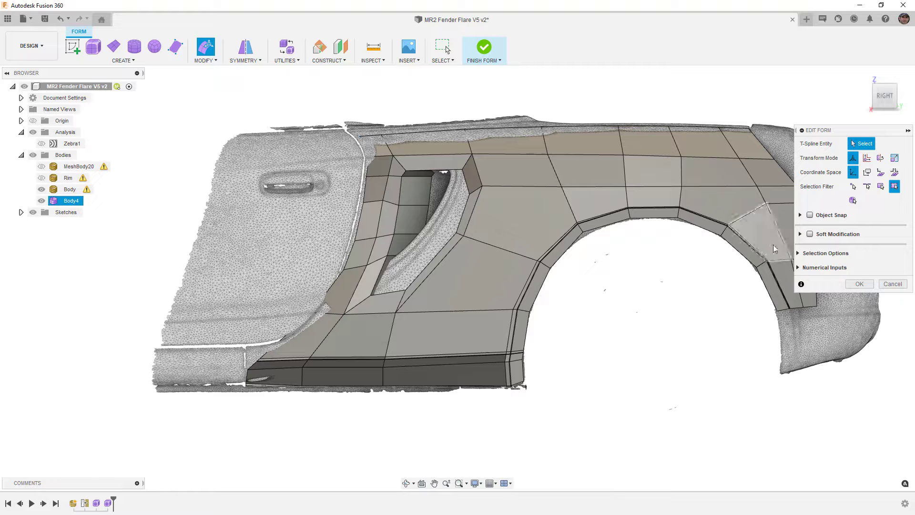
click(860, 285)
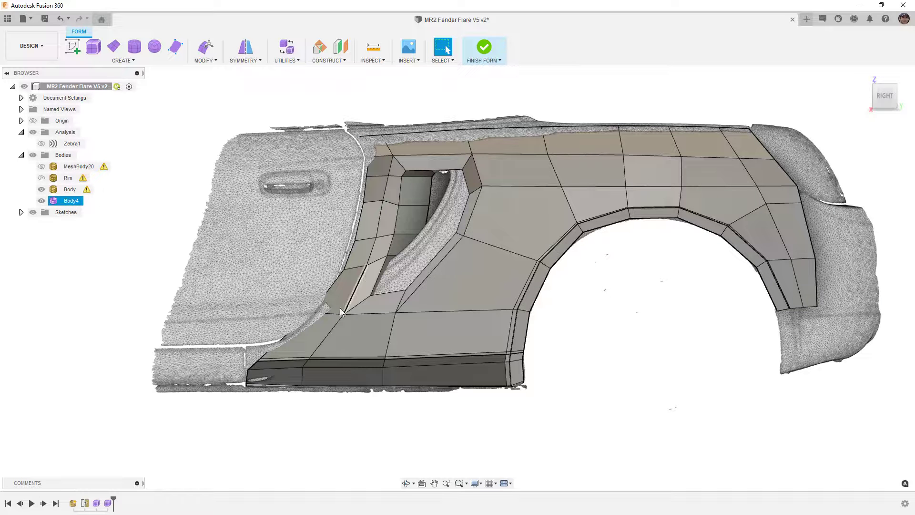
click(316, 315)
click(327, 313)
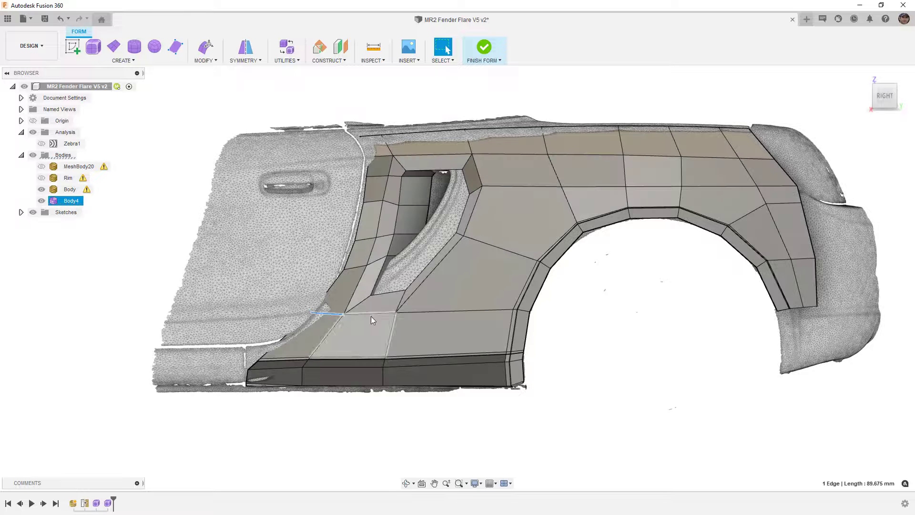
shift+click(422, 285)
shift+click(421, 285)
shift+click(472, 208)
shift+click(478, 174)
shift+click(453, 156)
shift+click(381, 156)
click(201, 61)
click(206, 77)
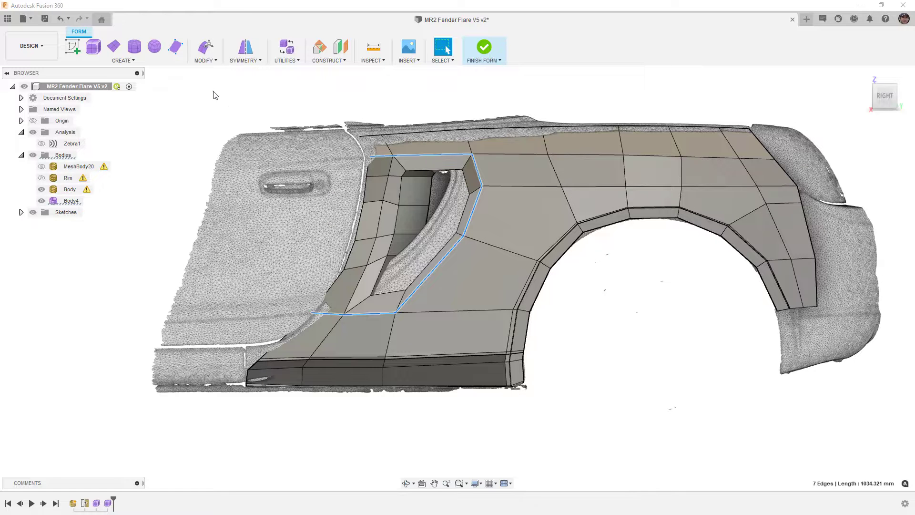
scroll(342, 314, up, 2)
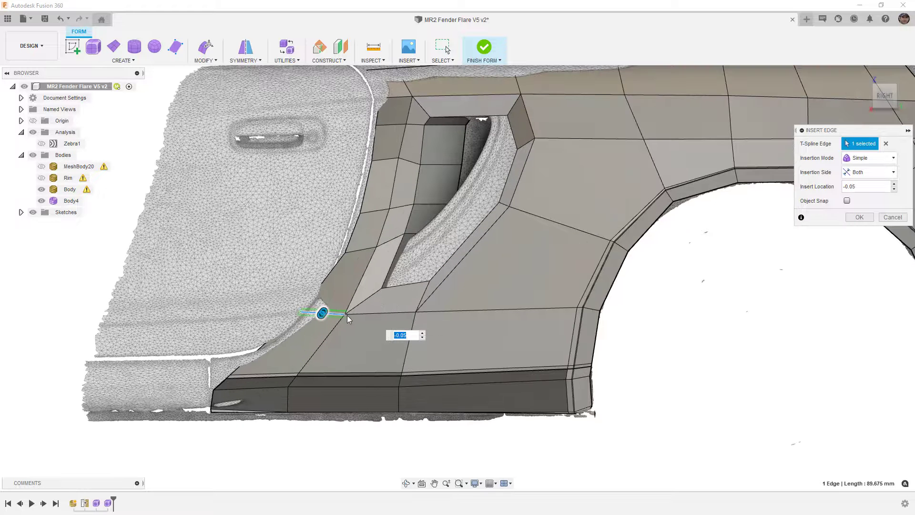
click(892, 216)
Examine the edges bordering the side vent in Edit Form, including its lower front, rear and upper borders
click(207, 48)
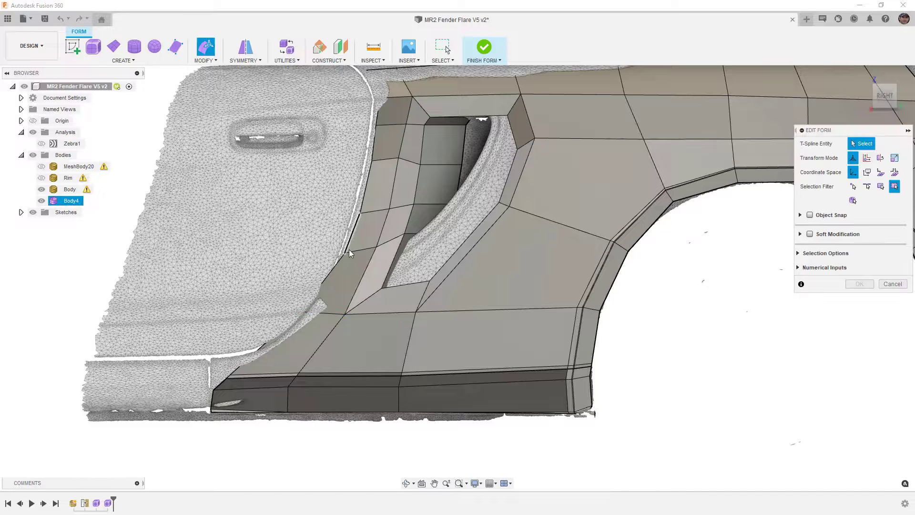
click(390, 313)
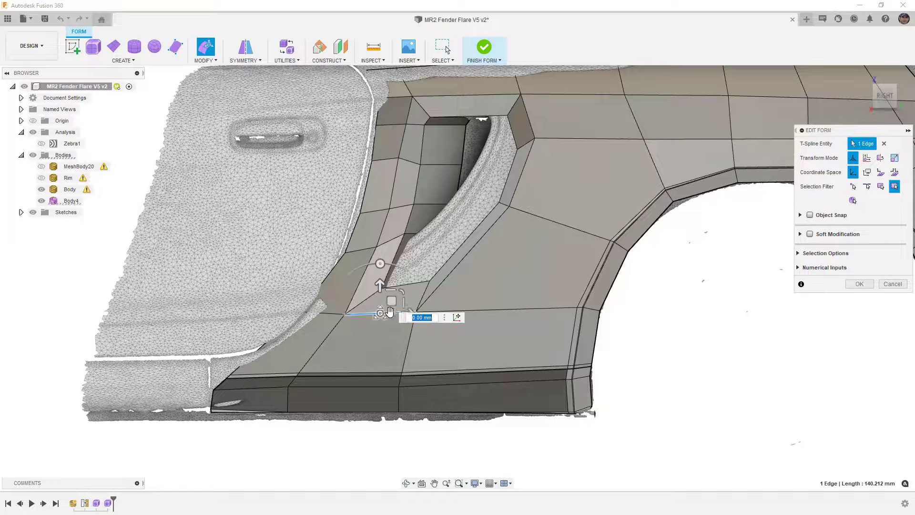
double_click(431, 291)
scroll(426, 303, down, 2)
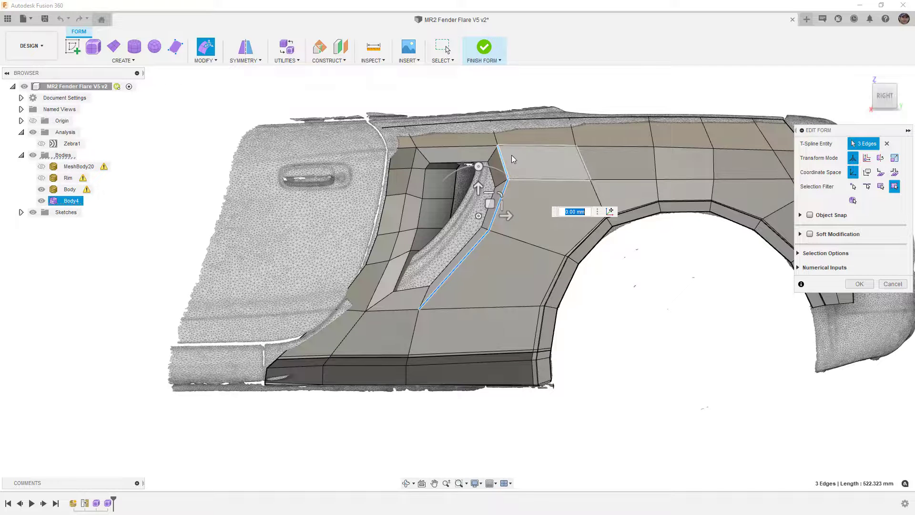
click(476, 145)
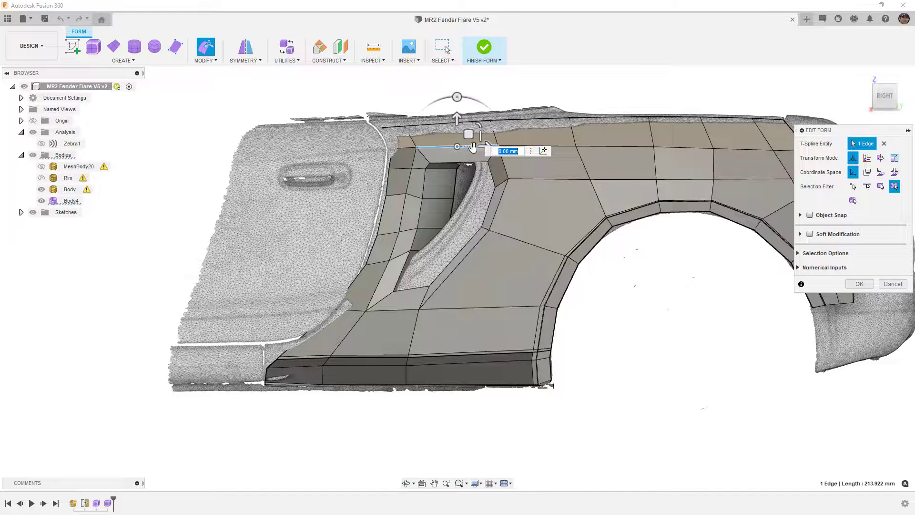
click(351, 310)
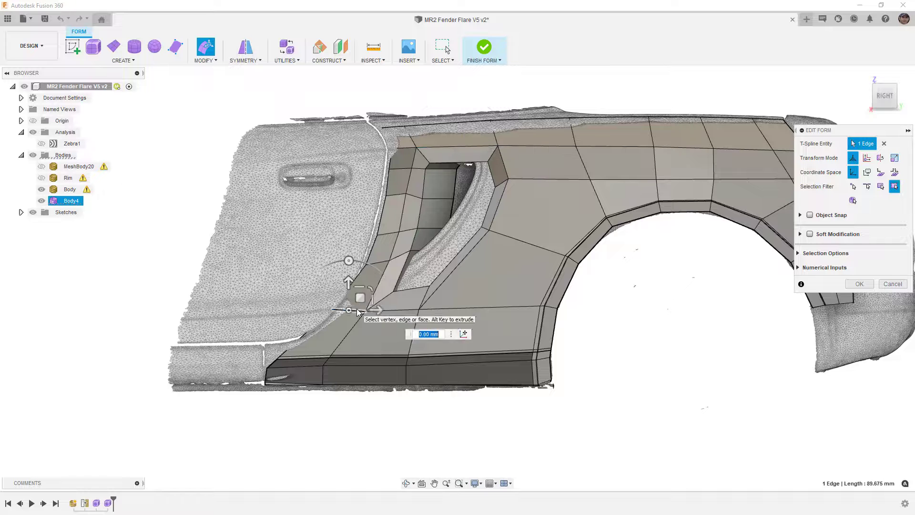
double_click(436, 289)
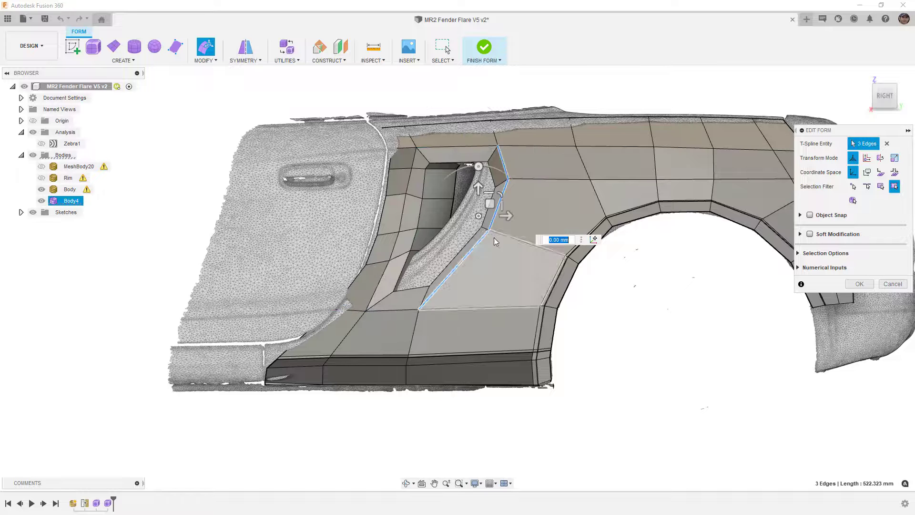
Examine how the edge loops run across the upper flare, wheel arch, sill and rear border of the side vent
double_click(589, 176)
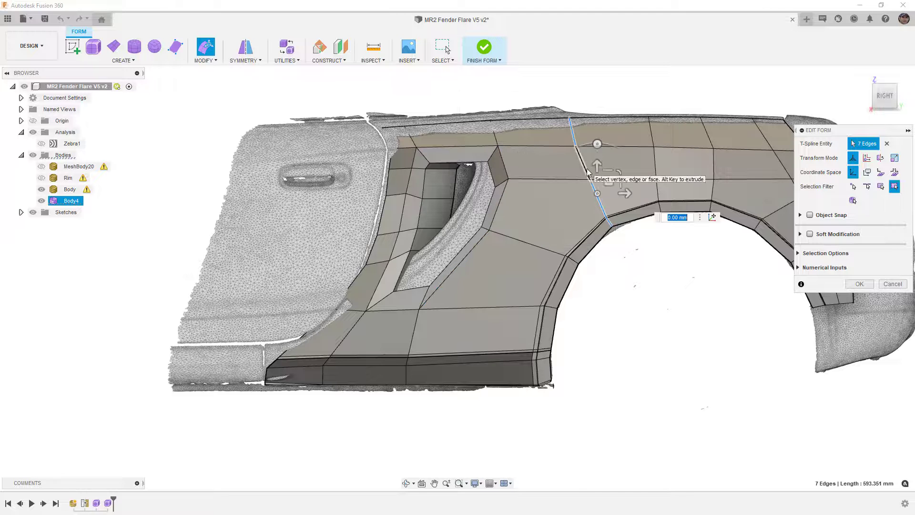
double_click(553, 179)
middle_drag(553, 190, 471, 199)
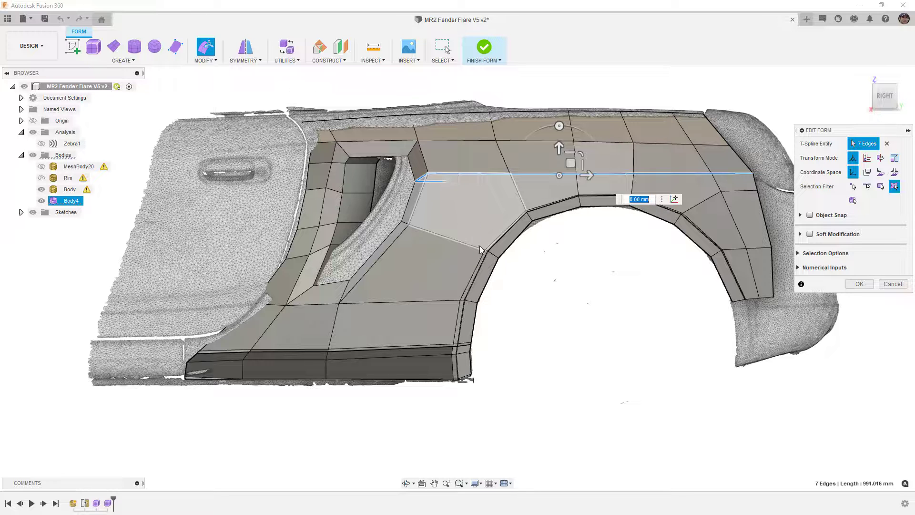
double_click(485, 257)
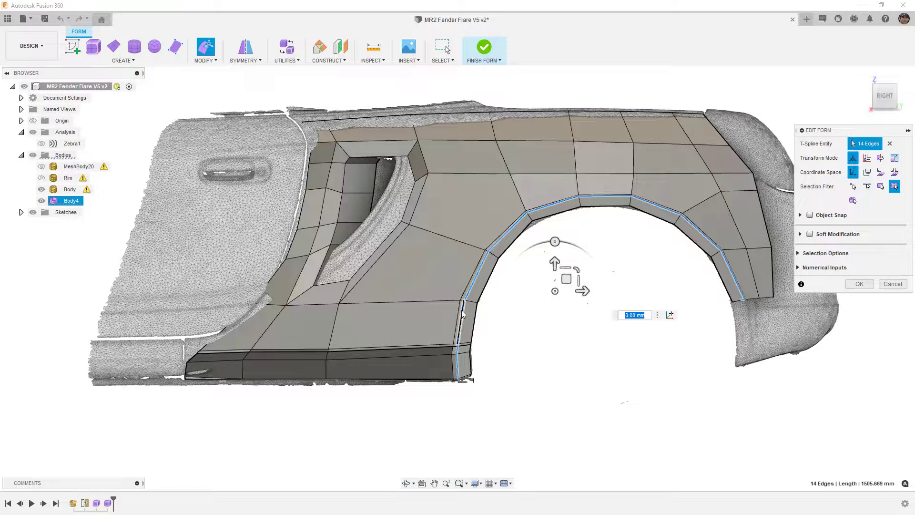
double_click(390, 348)
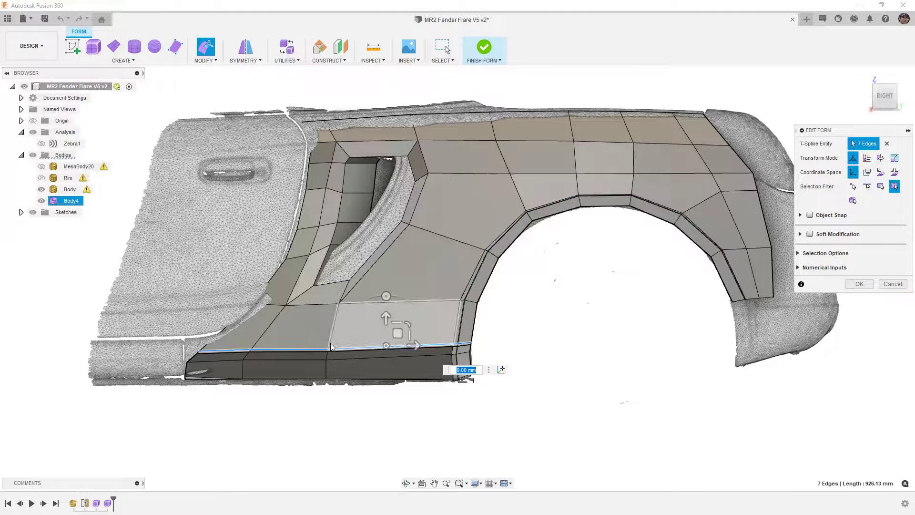
double_click(379, 264)
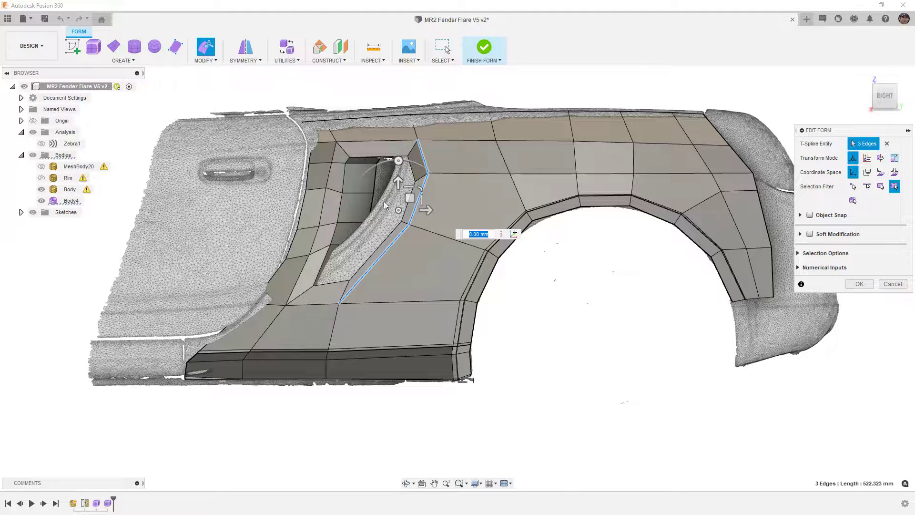
double_click(457, 141)
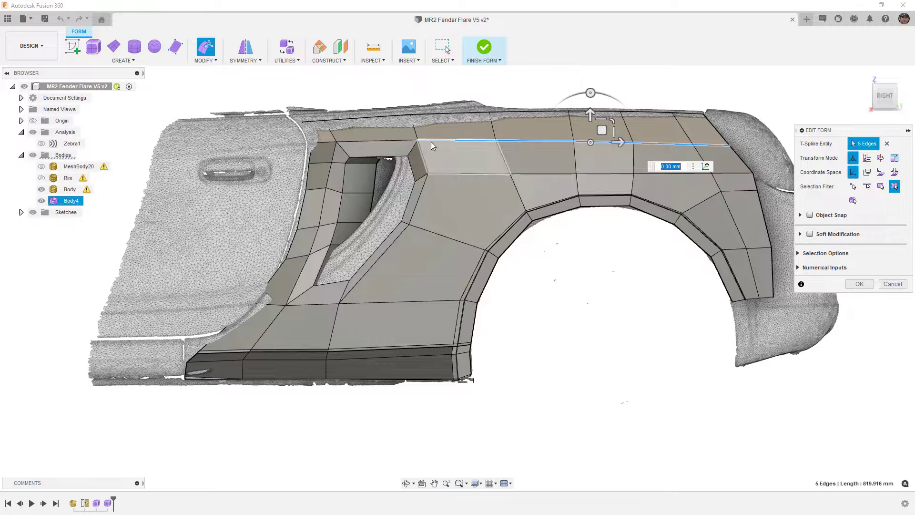
scroll(345, 152, up, 3)
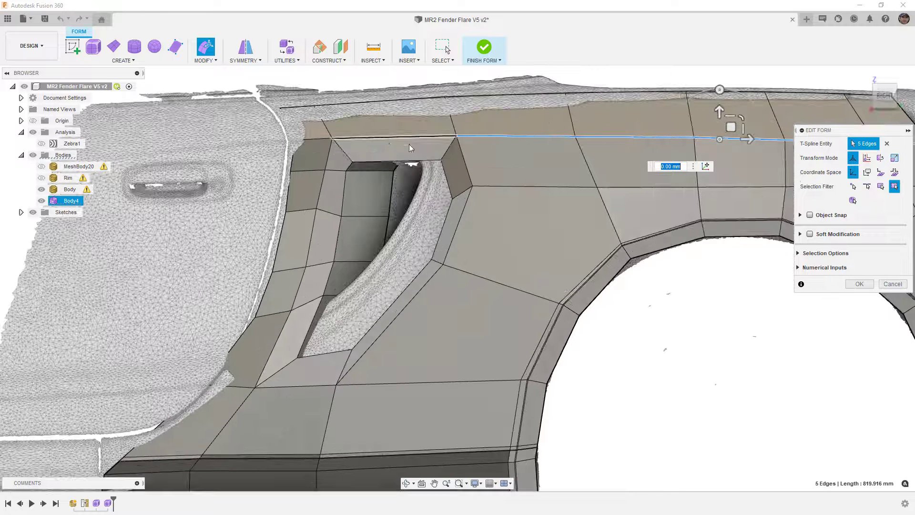
Insert a simple, single-sided edge alongside the three connected edges on the rear border of the side vent
double_click(462, 159)
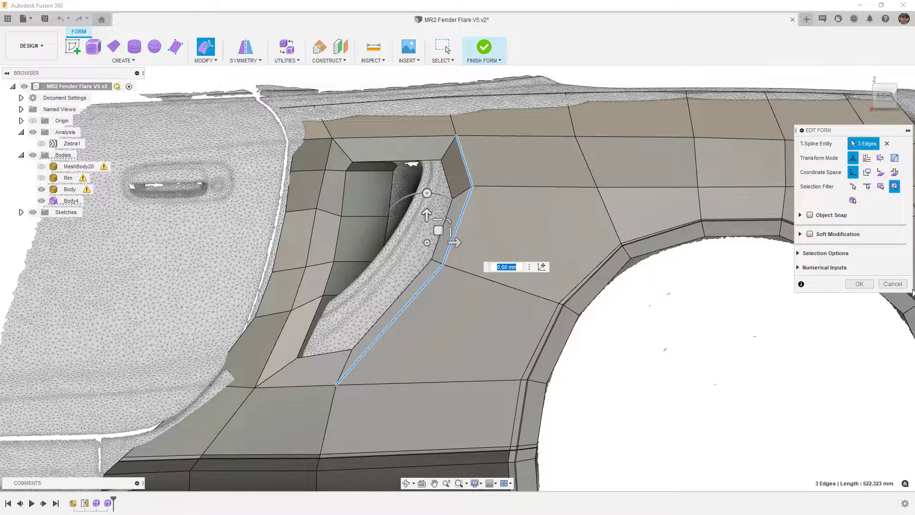
click(859, 283)
click(206, 61)
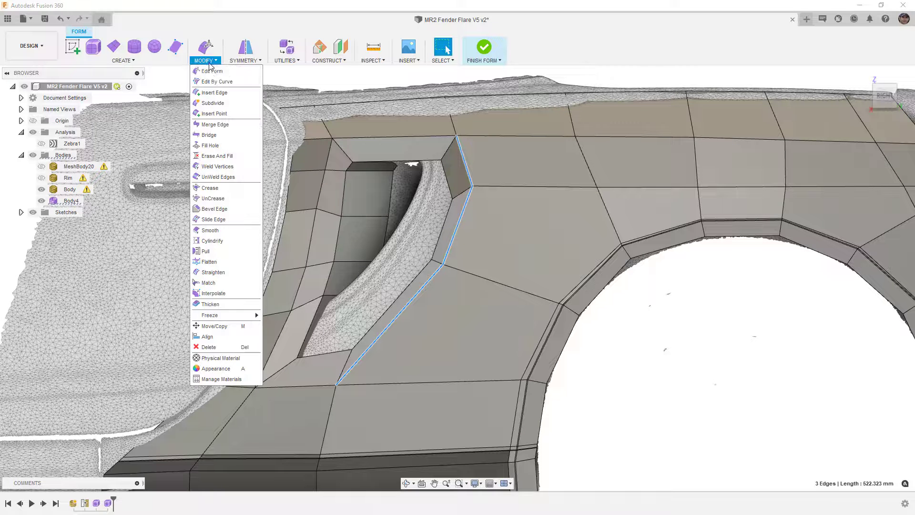
click(215, 92)
click(870, 173)
click(864, 186)
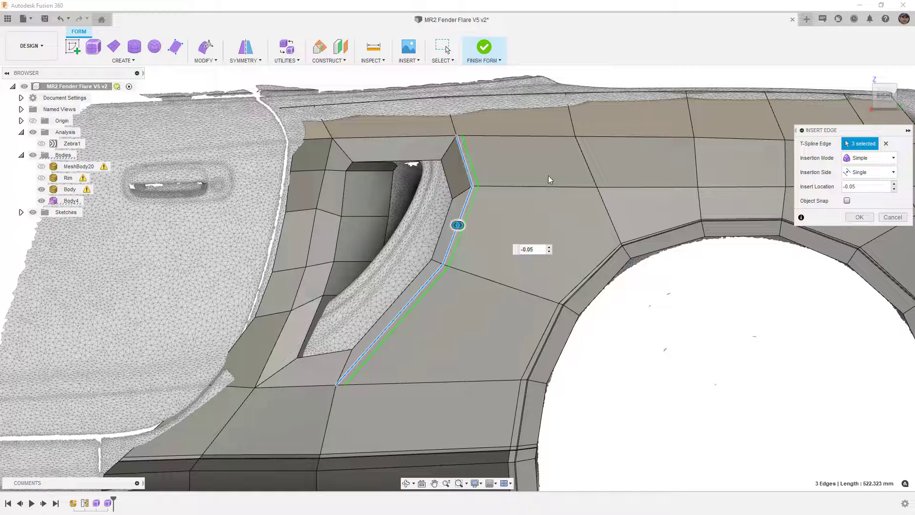
click(860, 216)
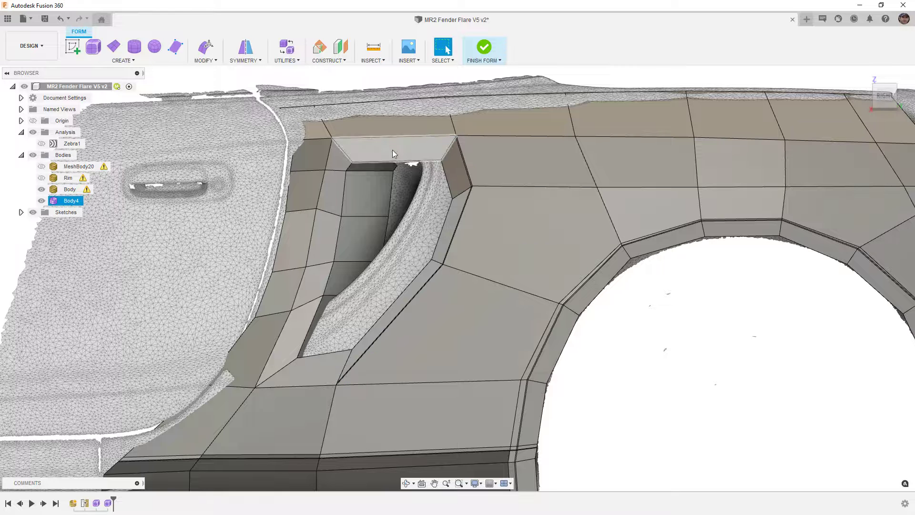
Insert a single-sided edge just below the short edge in front of the vent's upper front corner
click(323, 141)
click(205, 53)
click(216, 83)
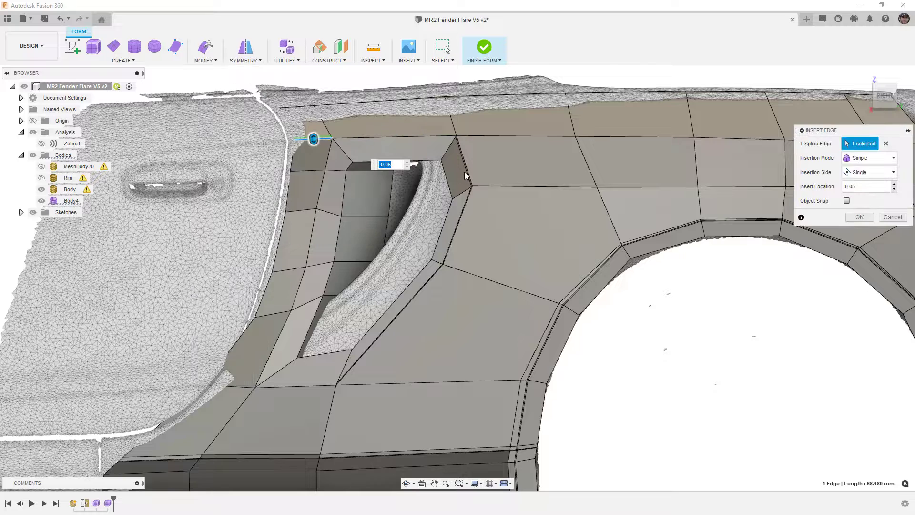
scroll(324, 140, up, 5)
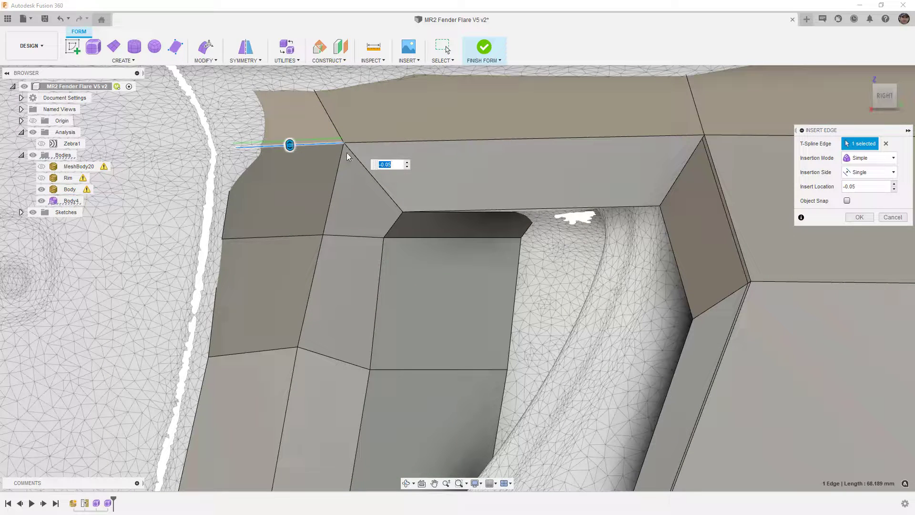
click(861, 219)
Insert a single-sided edge just above the short edge in front of the vent's lower front corner
scroll(480, 174, down, 5)
middle_drag(490, 242, 539, 101)
scroll(352, 355, up, 3)
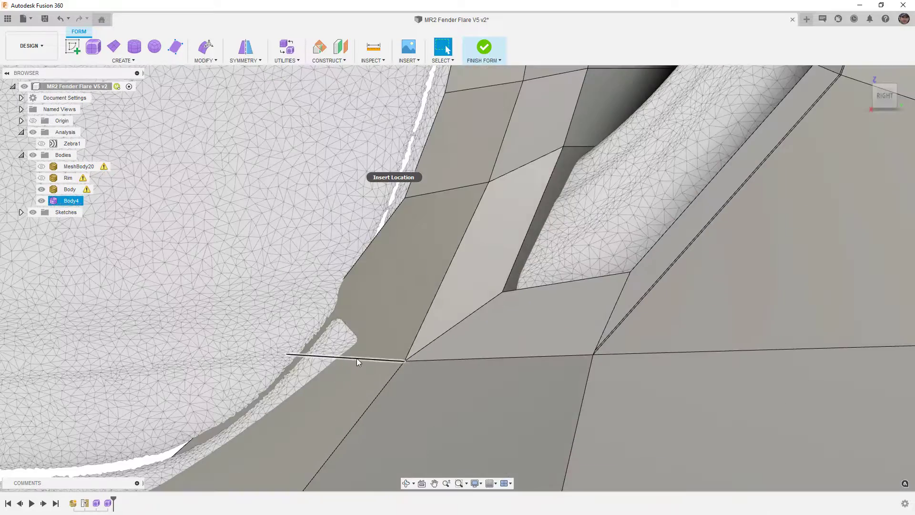
click(353, 356)
click(206, 60)
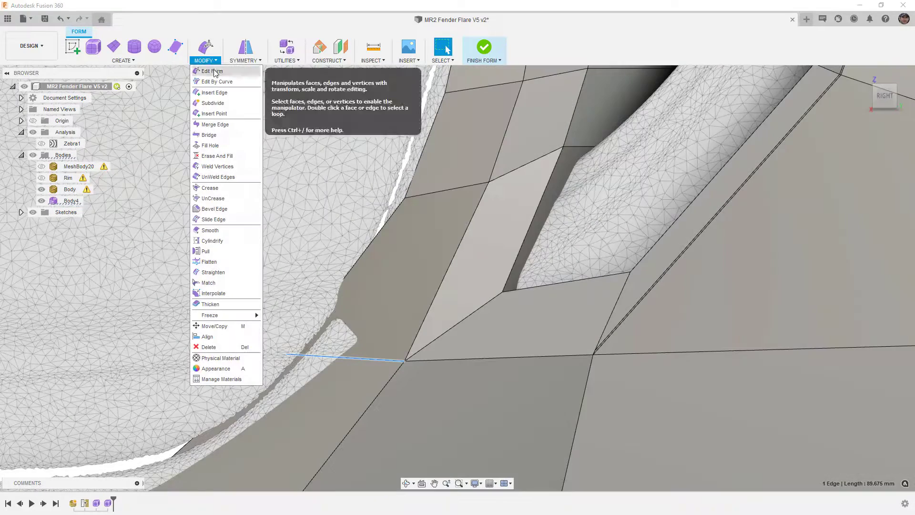
click(216, 92)
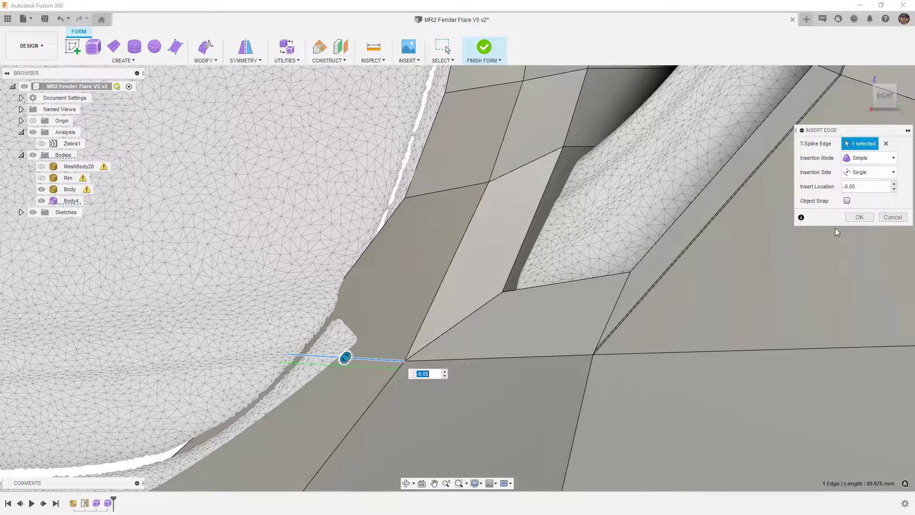
click(859, 218)
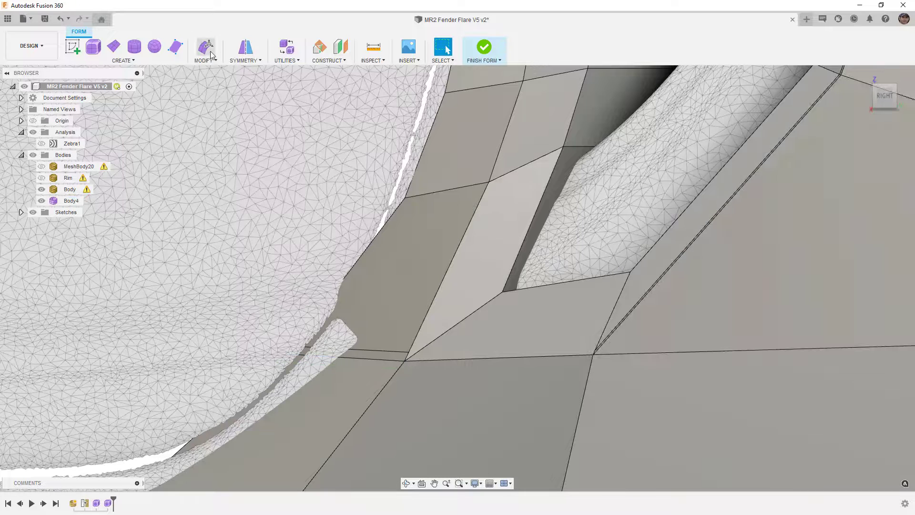
Connect the inserted lower front edge to the vent's inserted rear edge with Insert Point across the lower vent face
click(206, 61)
click(216, 102)
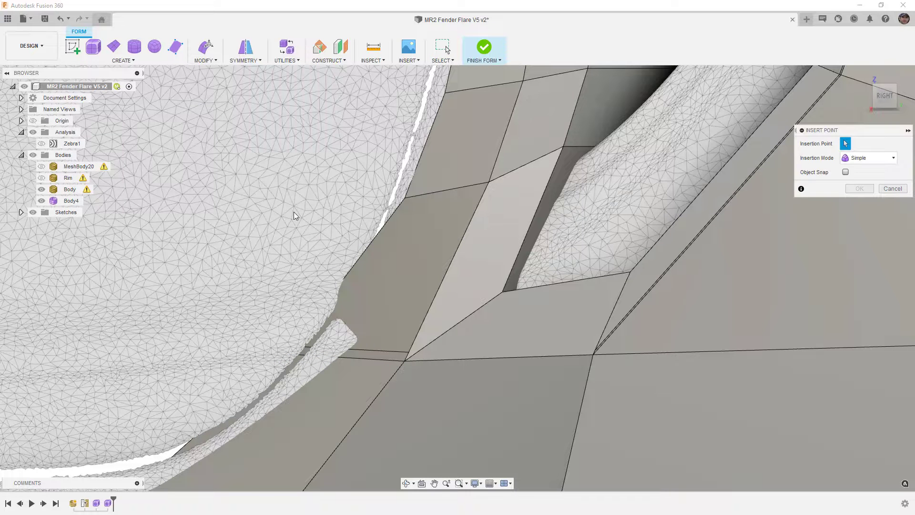
click(408, 352)
scroll(591, 351, up, 4)
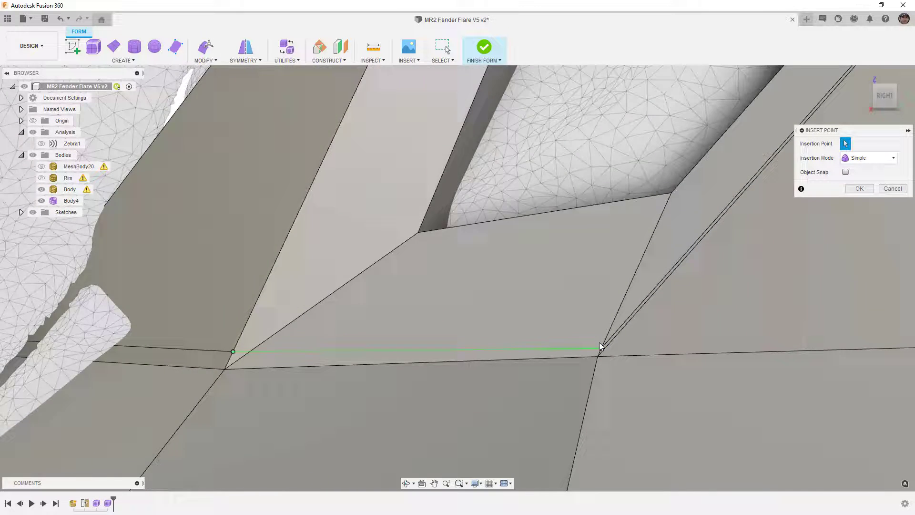
click(600, 346)
scroll(600, 346, down, 3)
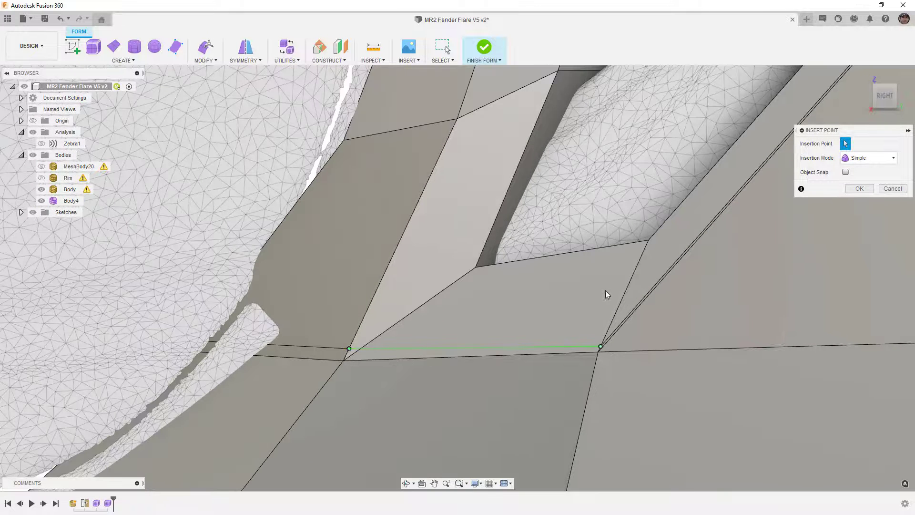
click(863, 188)
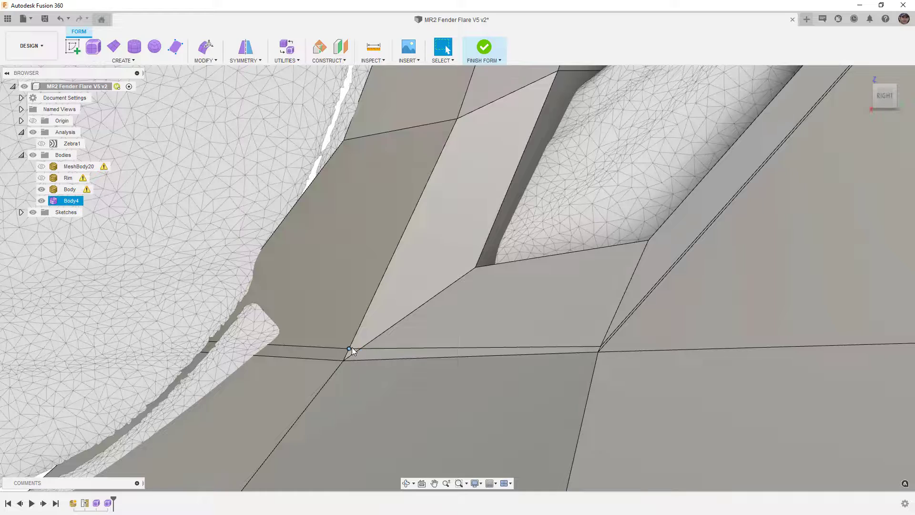
Connect the inserted upper front edge to the vent's upper rear corner with Insert Point across the upper vent face
scroll(404, 328, down, 4)
middle_drag(459, 206, 409, 391)
middle_drag(459, 228, 458, 247)
scroll(485, 212, up, 5)
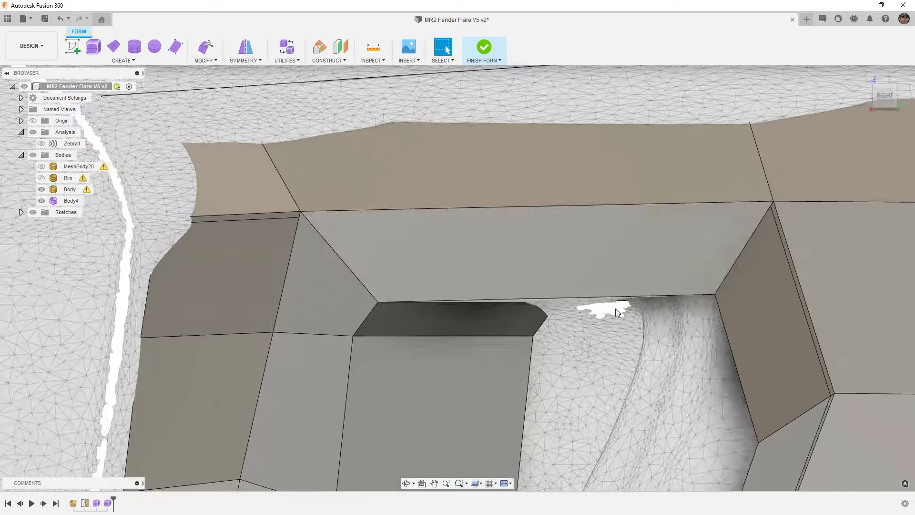
right_click(616, 308)
click(619, 281)
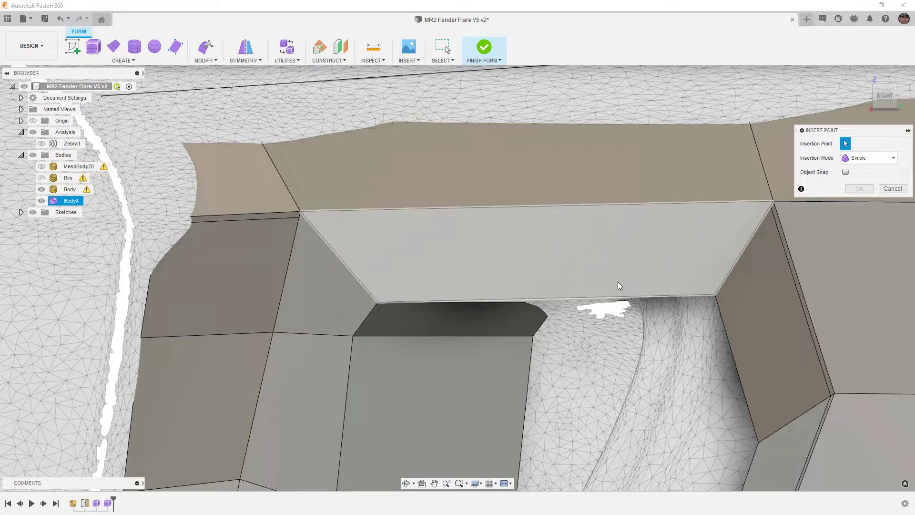
click(299, 218)
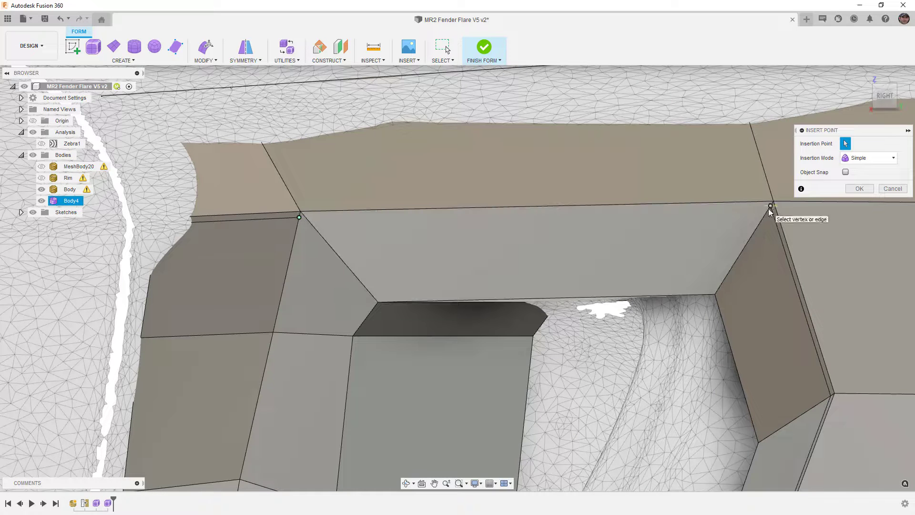
click(859, 188)
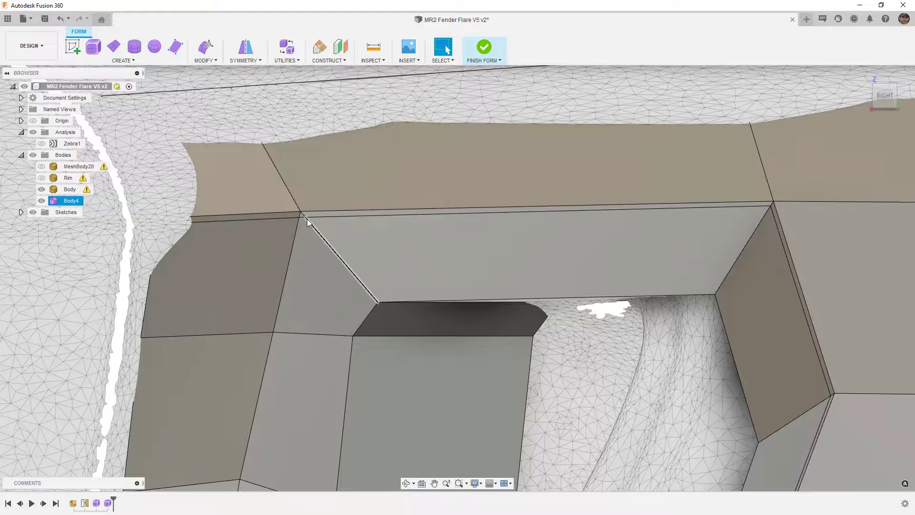
Weld the front support-edge vertex to the neighbouring vertex on the diagonal edge at the vent's upper front corner
scroll(307, 221, up, 3)
scroll(304, 219, up, 3)
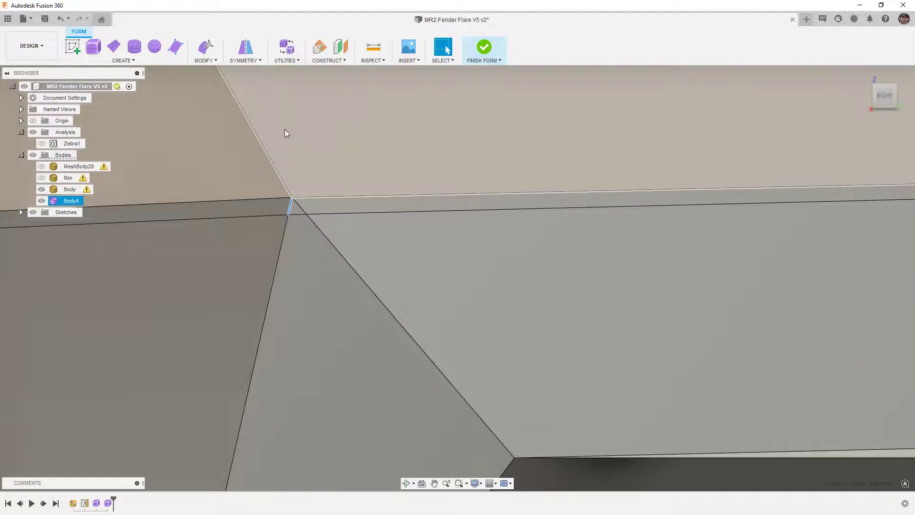
click(213, 61)
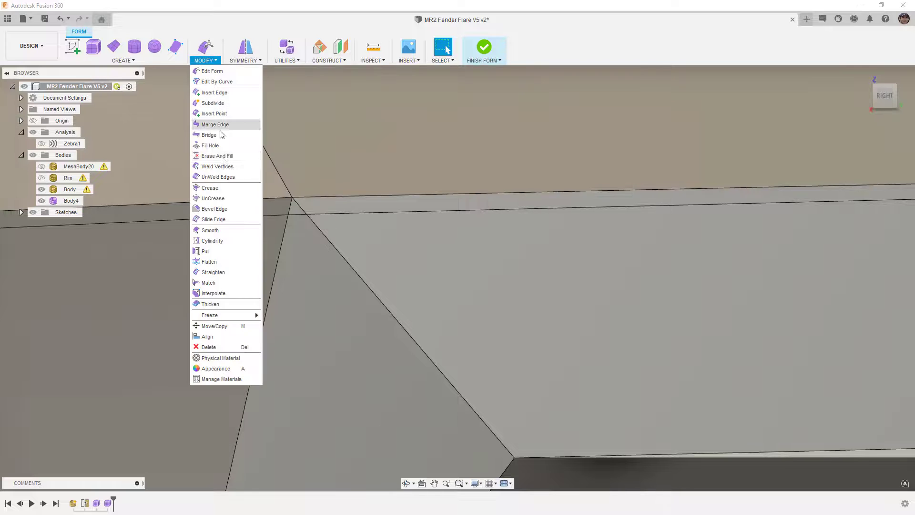
click(227, 168)
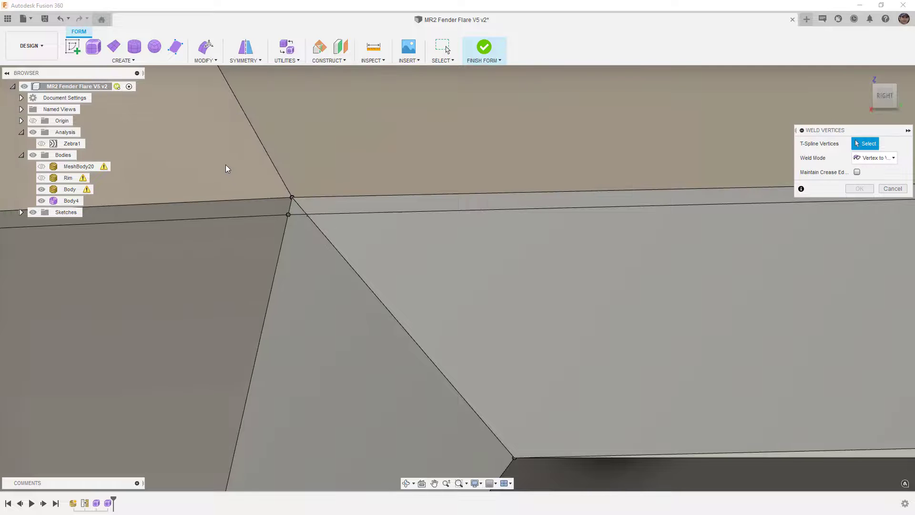
click(289, 214)
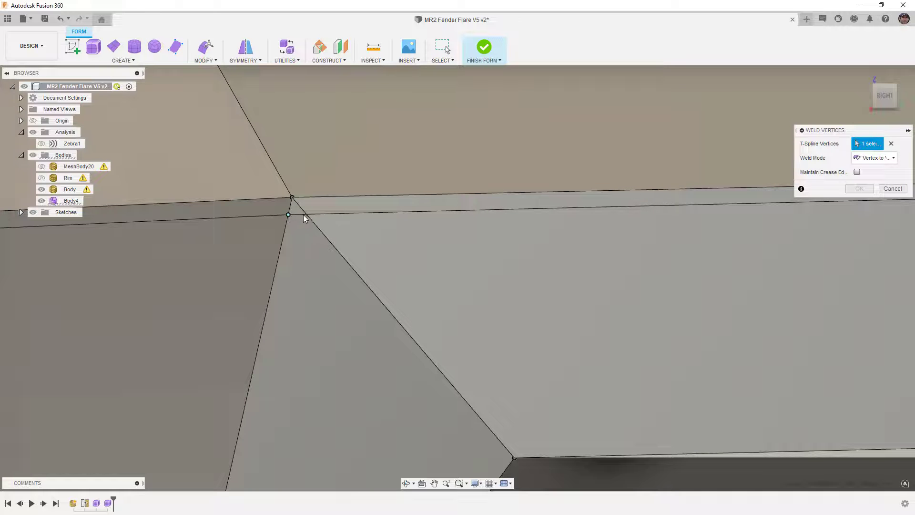
click(307, 214)
scroll(307, 215, down, 10)
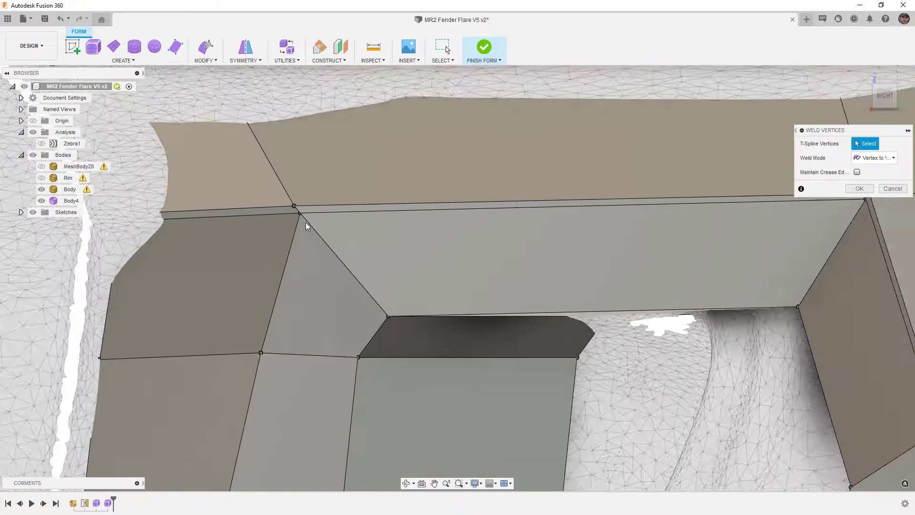
Weld the two neighbouring support-edge vertices at the vent's lower front corner and finish the weld
middle_drag(412, 307, 411, 200)
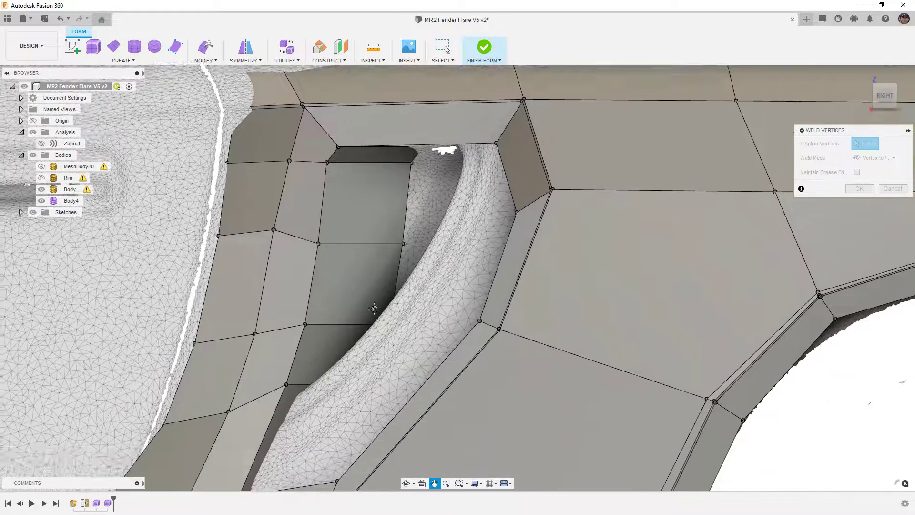
middle_drag(360, 372, 390, 166)
scroll(219, 356, up, 3)
scroll(212, 354, up, 5)
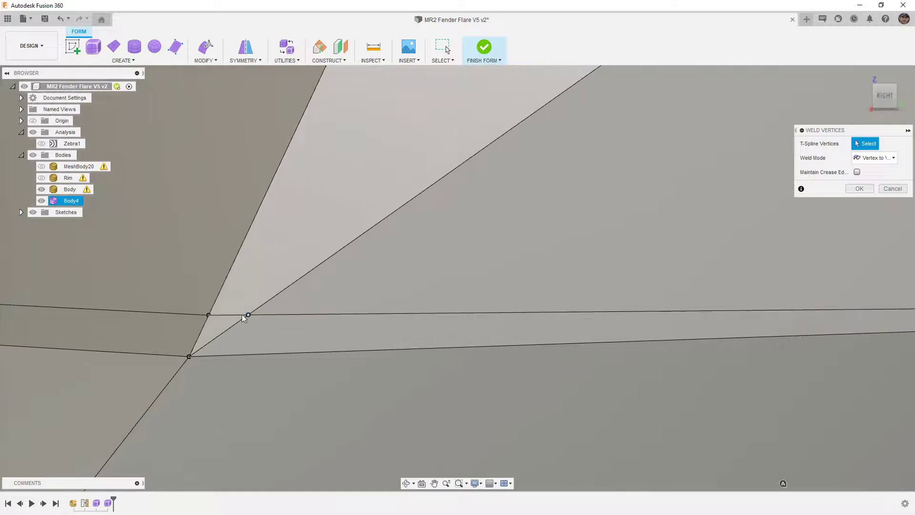
click(210, 314)
scroll(210, 314, down, 4)
scroll(235, 313, down, 3)
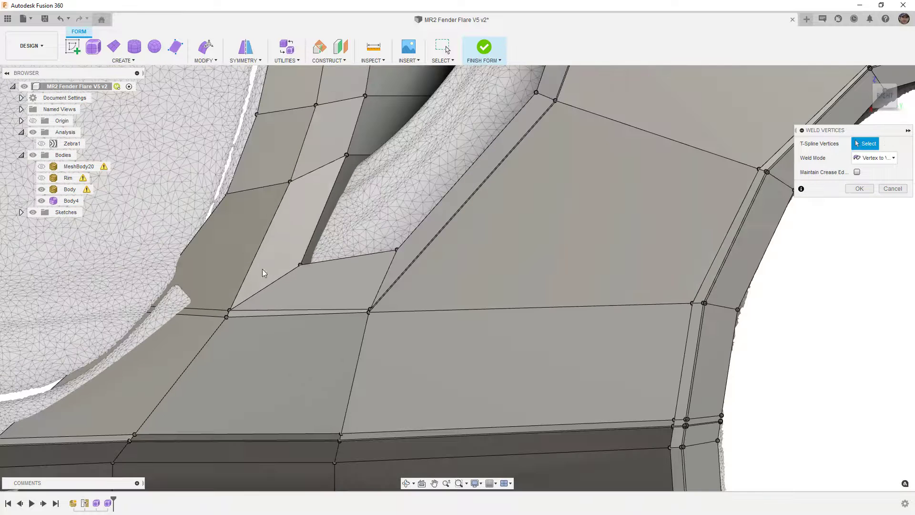
click(859, 189)
Examine the faces at the vent's lower front corner and preview the flare in smooth display without edges
click(267, 258)
click(262, 297)
scroll(227, 319, up, 5)
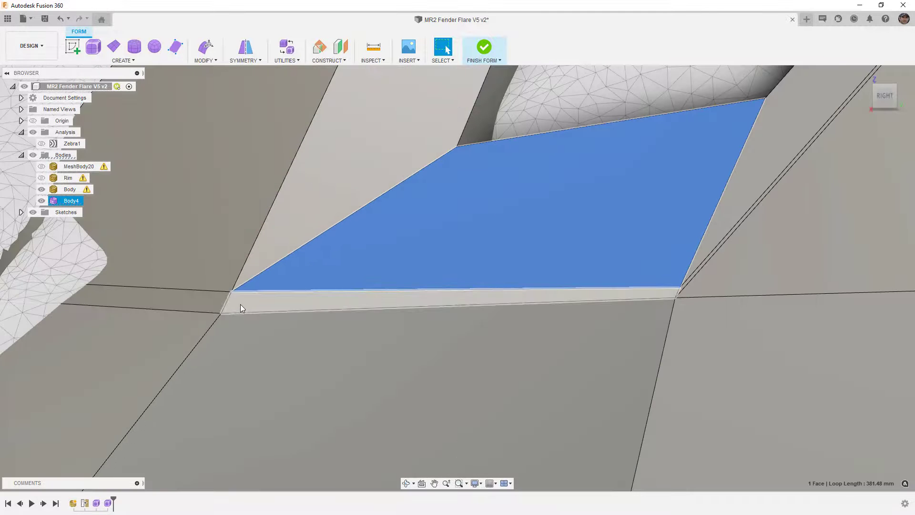
scroll(239, 304, down, 6)
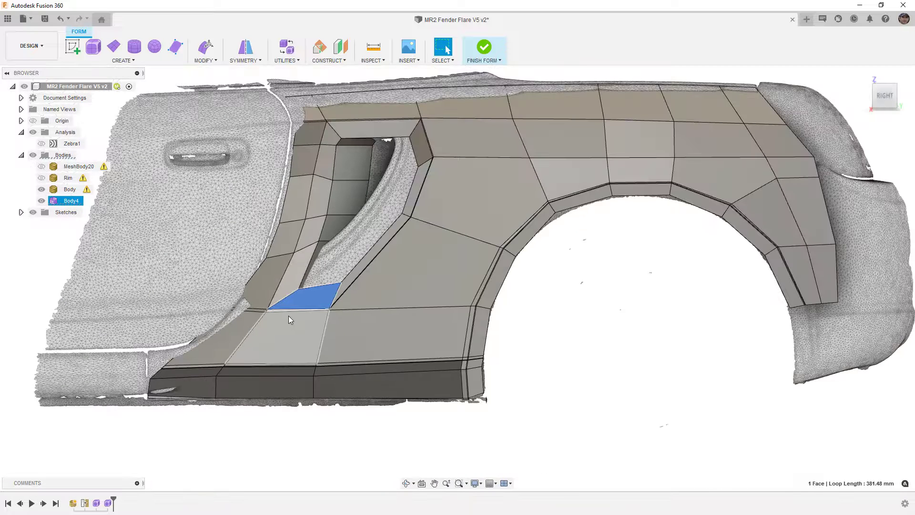
key(ctrl+3)
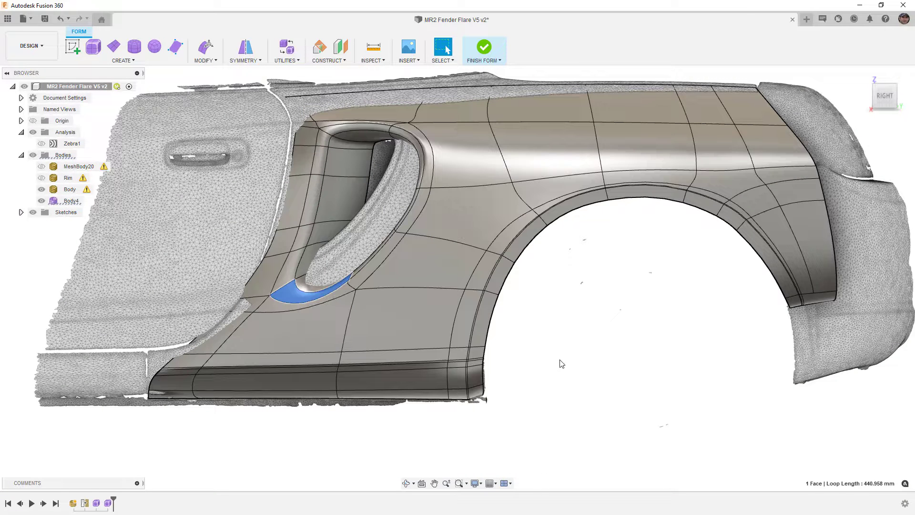
key(ctrl+4)
click(557, 349)
scroll(326, 138, up, 2)
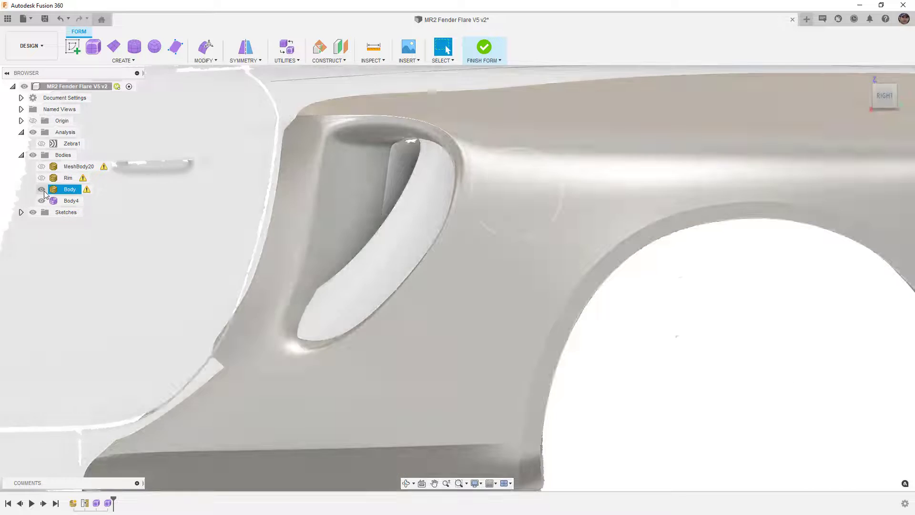
Hide the scanned Body mesh and return the form to box display with visible edges
click(41, 189)
mouse_move(287, 188)
shift+middle_down()
mouse_move(329, 190)
mouse_move(288, 185)
mouse_move(297, 188)
shift+middle_up()
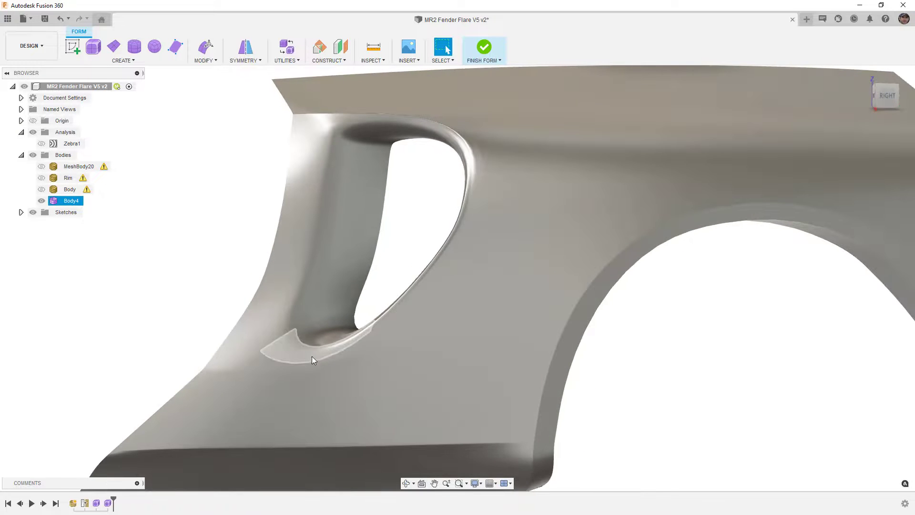
key(alt+1)
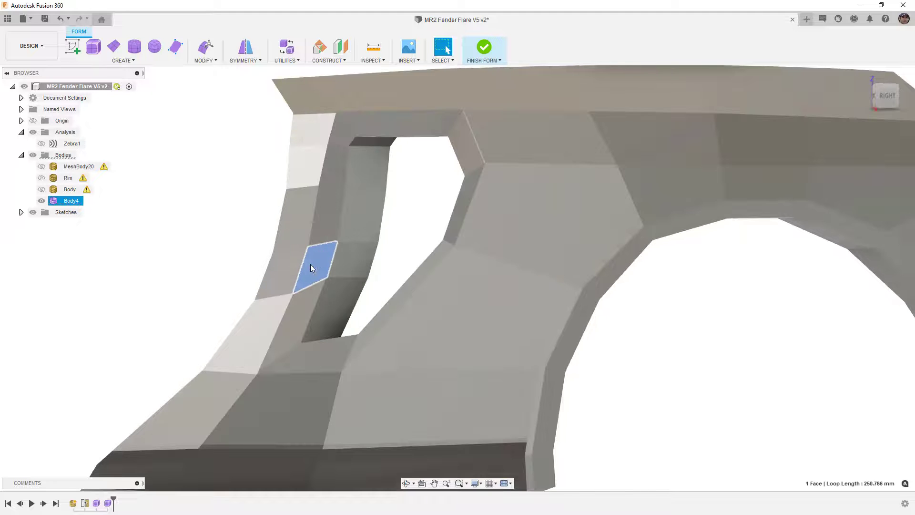
key(alt+2)
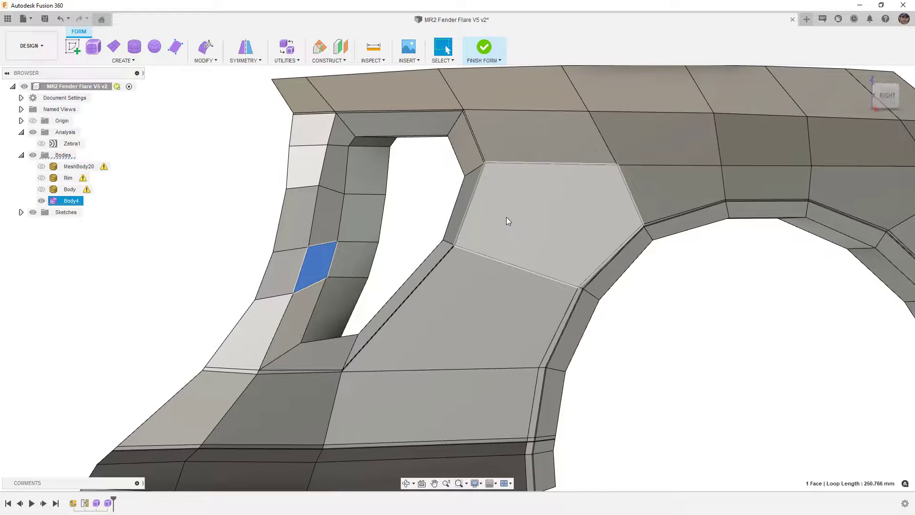
Examine how the support edges around the vent meet at its lower front and lower rear corners
double_click(367, 114)
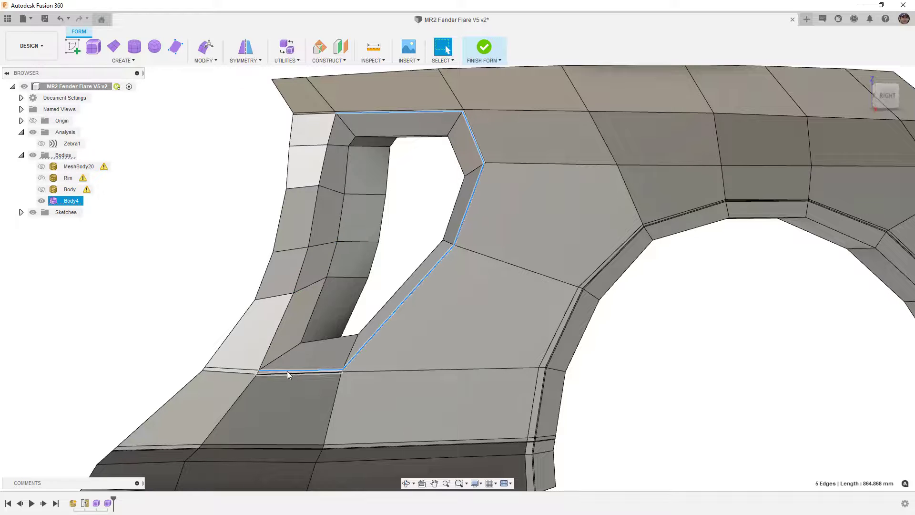
scroll(261, 370, up, 5)
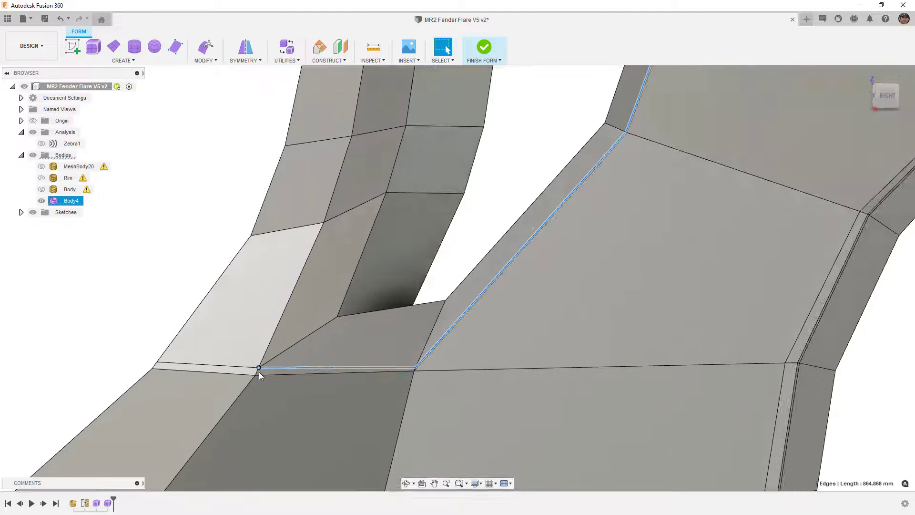
scroll(257, 372, up, 2)
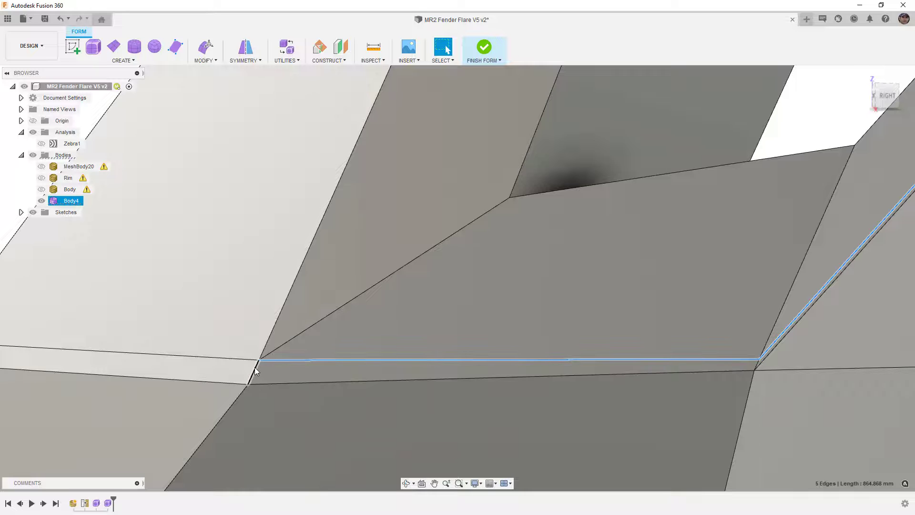
ctrl+click(255, 368)
ctrl+click(252, 360)
ctrl+click(264, 348)
scroll(275, 352, down, 2)
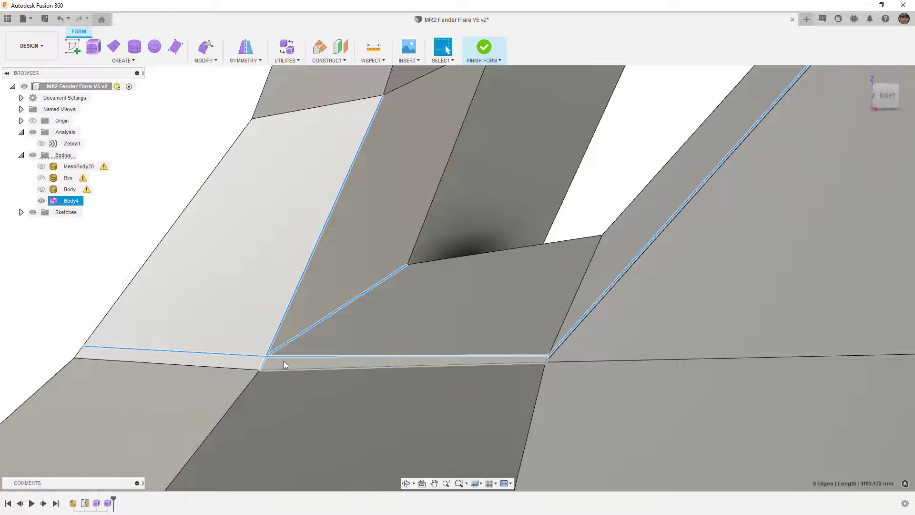
scroll(263, 355, up, 3)
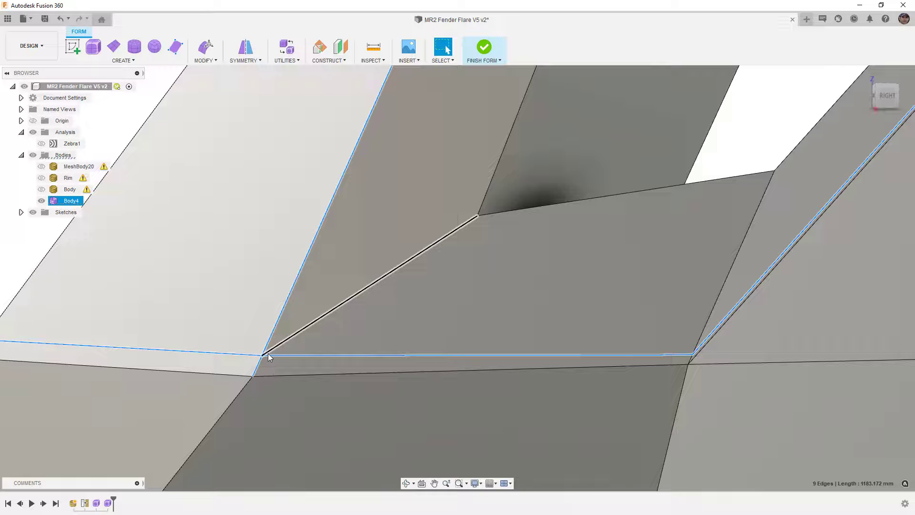
click(285, 376)
scroll(285, 377, down, 3)
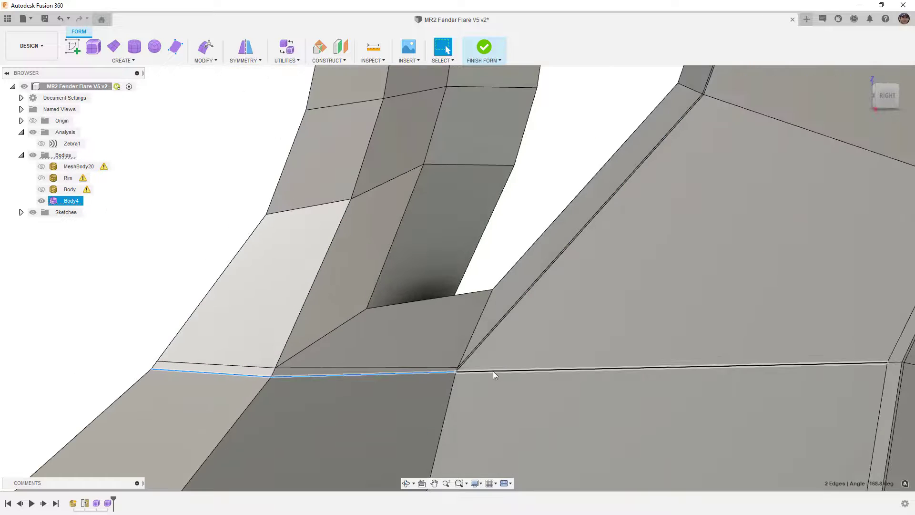
shift+middle_drag(416, 367, 506, 385)
scroll(467, 367, up, 6)
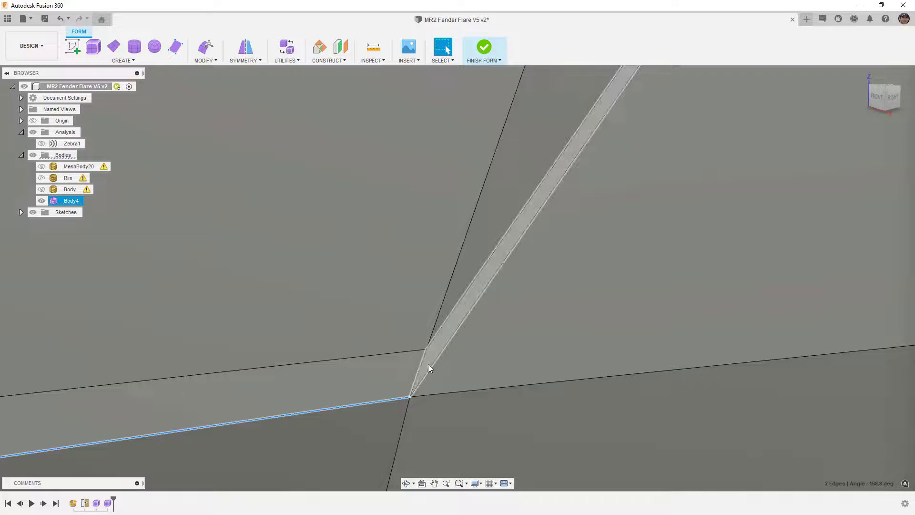
Insert a simple single-sided edge at location 0.5 beside the five-edge inner support loop around the vent
double_click(405, 353)
scroll(405, 365, down, 5)
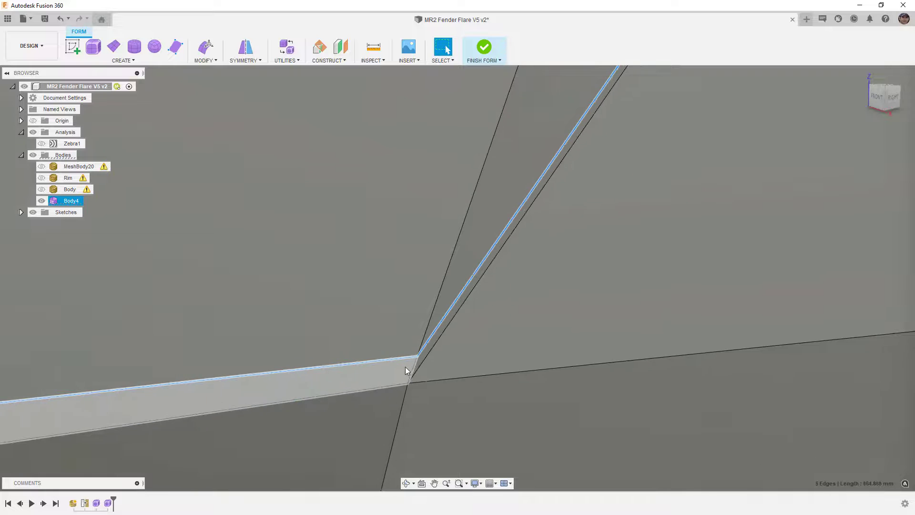
scroll(404, 371, down, 8)
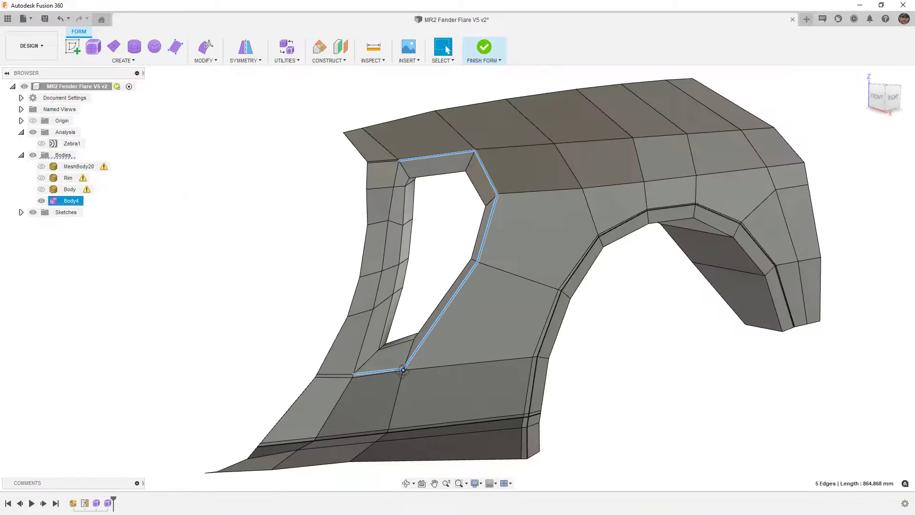
click(214, 61)
click(213, 77)
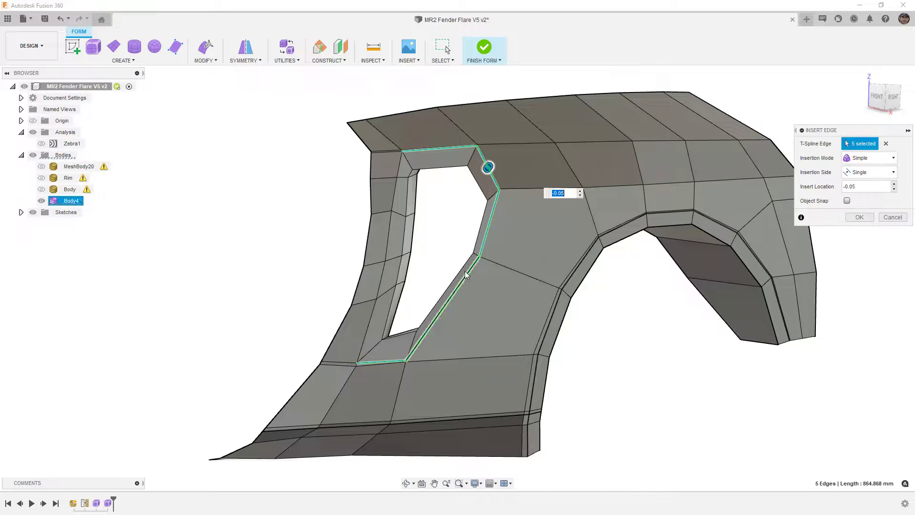
scroll(407, 357, up, 10)
scroll(406, 351, up, 5)
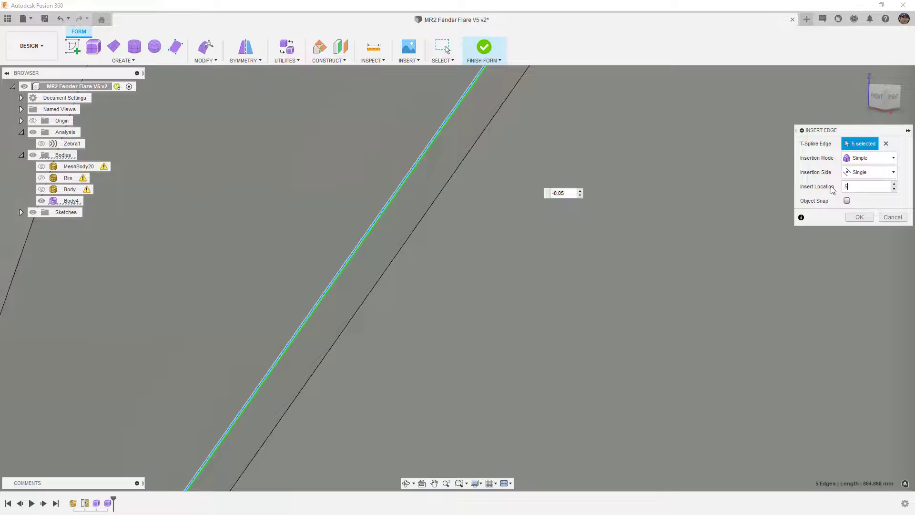
key(Tab)
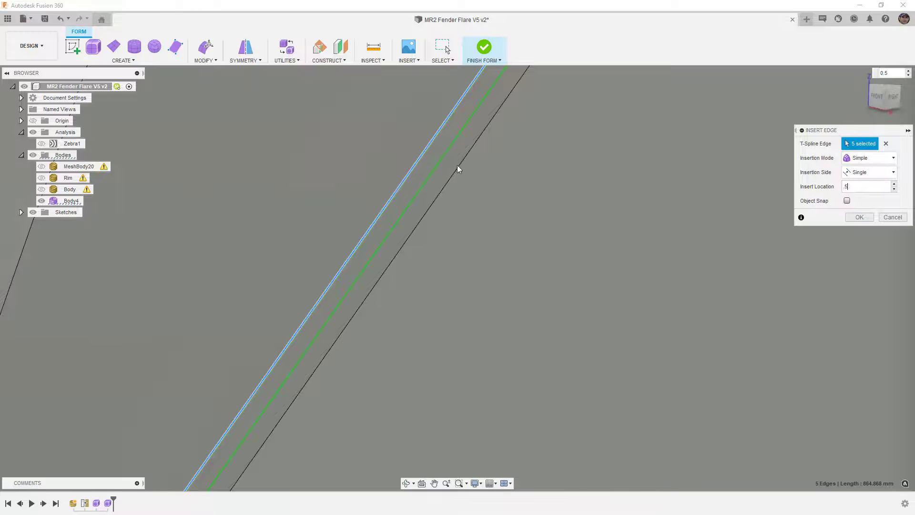
click(859, 218)
Extend the new middle edge with Insert Point across the narrow face in front of the vent's lower front corner
scroll(596, 276, down, 5)
scroll(564, 295, down, 3)
click(892, 97)
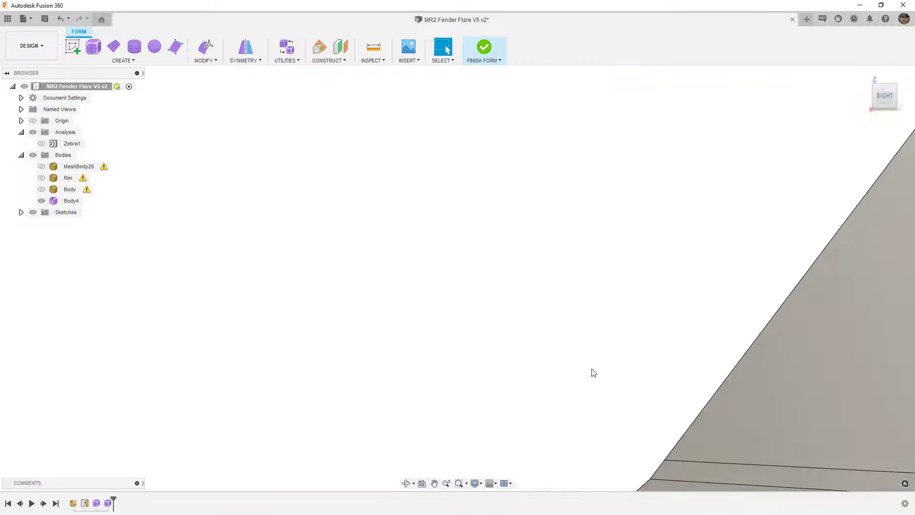
scroll(759, 295, up, 2)
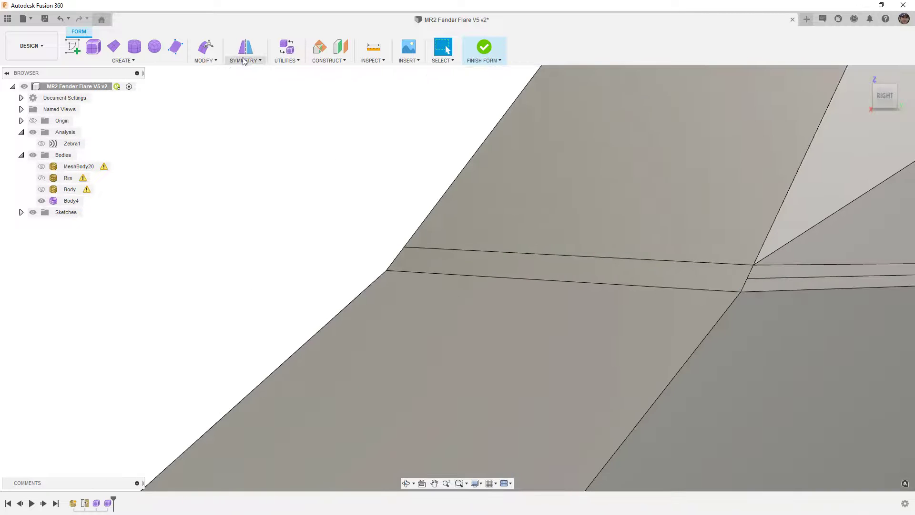
click(206, 57)
click(250, 103)
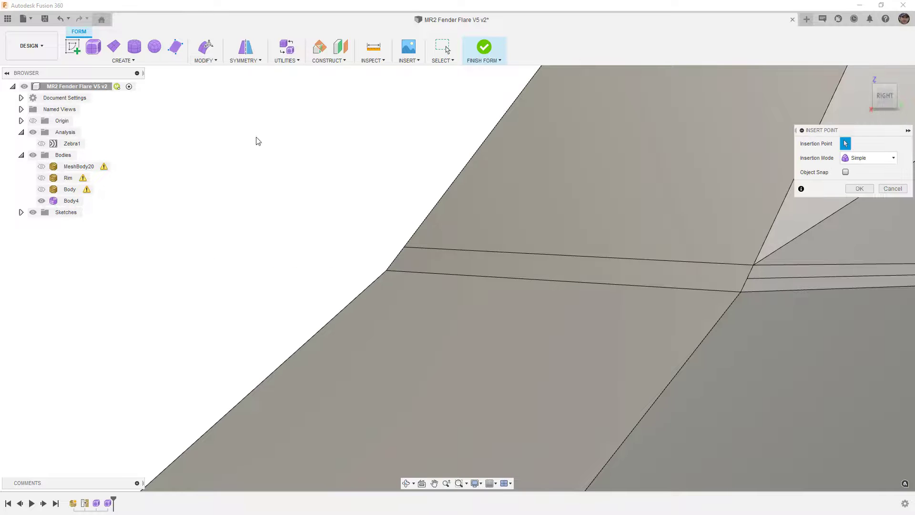
click(395, 259)
click(747, 278)
click(859, 188)
Extend the new middle edge with Insert Point across the narrow face in front of the vent's upper front corner
scroll(591, 240, down, 5)
middle_drag(615, 246, 382, 478)
scroll(381, 478, down, 1)
middle_drag(542, 167, 447, 398)
right_click(355, 225)
click(355, 193)
scroll(460, 183, up, 3)
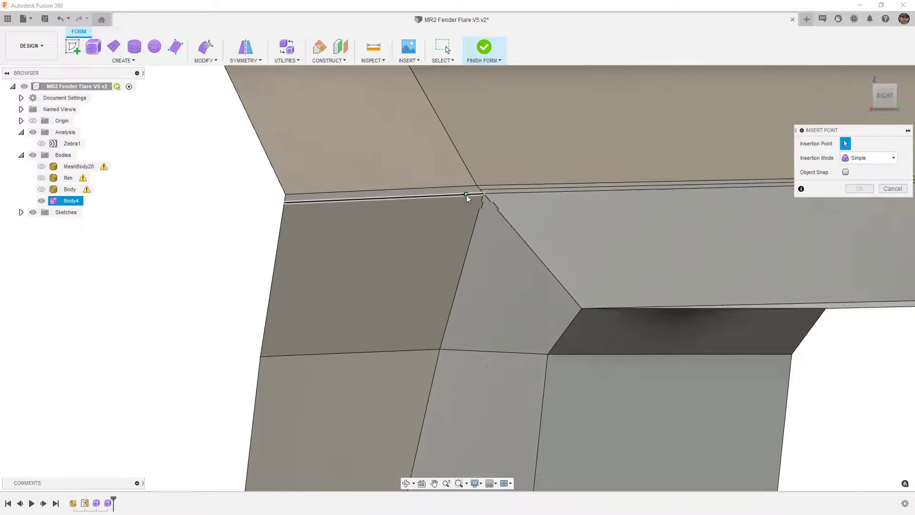
scroll(466, 194, up, 2)
click(491, 186)
click(156, 200)
click(859, 189)
Switch to smooth display and examine the sharpened vent lip from several angles, with edges hidden
scroll(441, 237, down, 5)
click(439, 239)
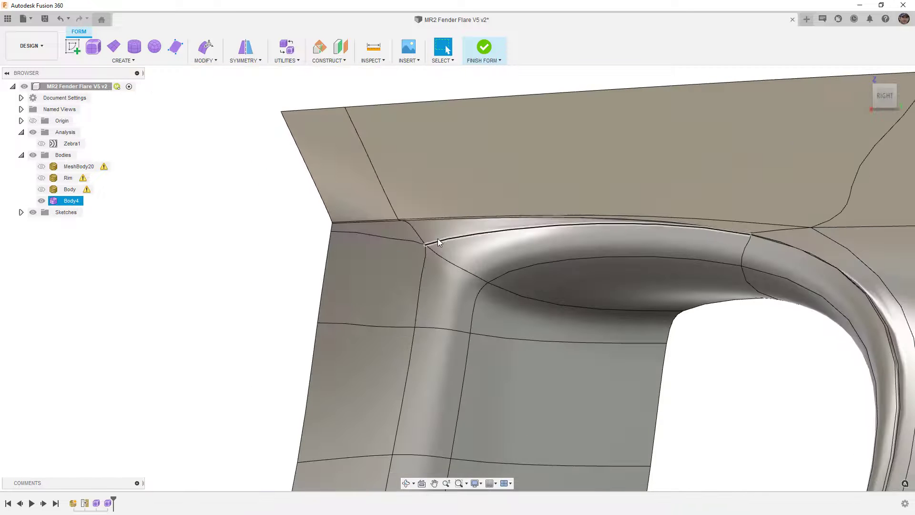
shift+middle_drag(437, 240, 543, 310)
click(562, 257)
scroll(563, 289, up, 5)
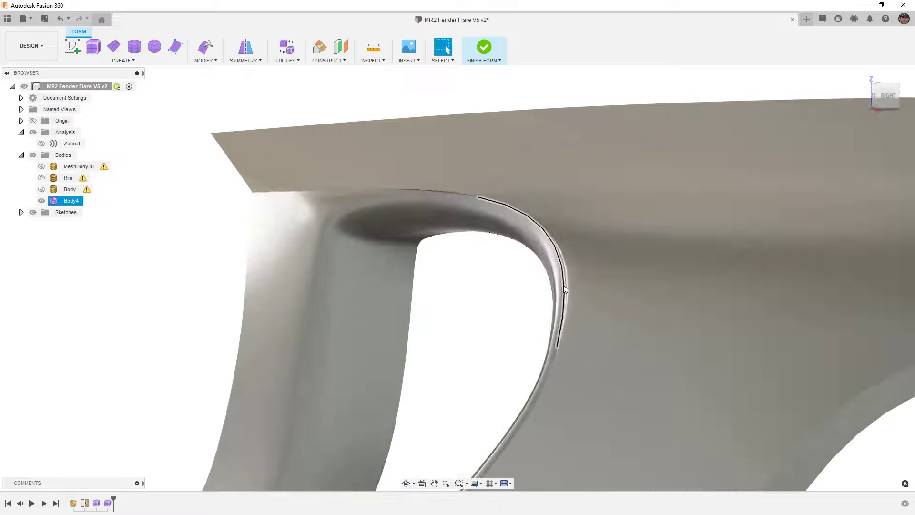
shift+middle_drag(535, 283, 552, 261)
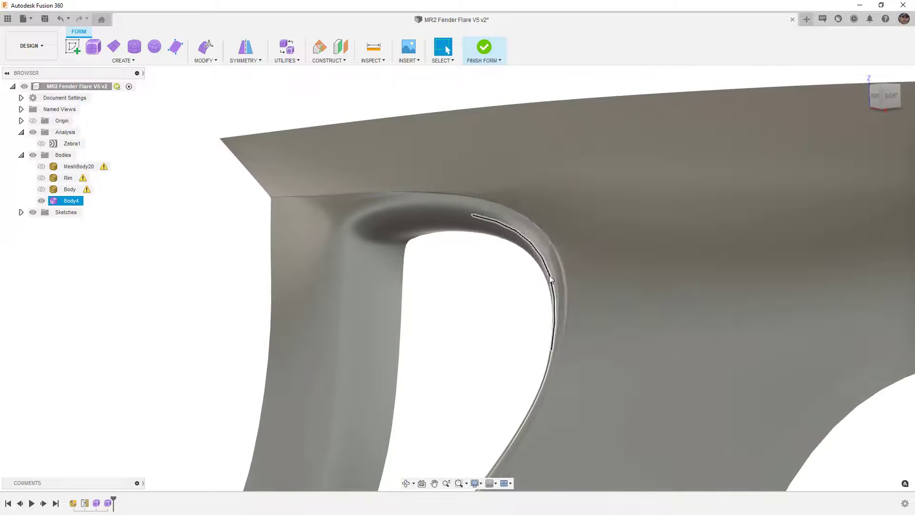
click(548, 263)
Return to box display and examine the tight support edges at the vent's upper rear corner
key(alt+1)
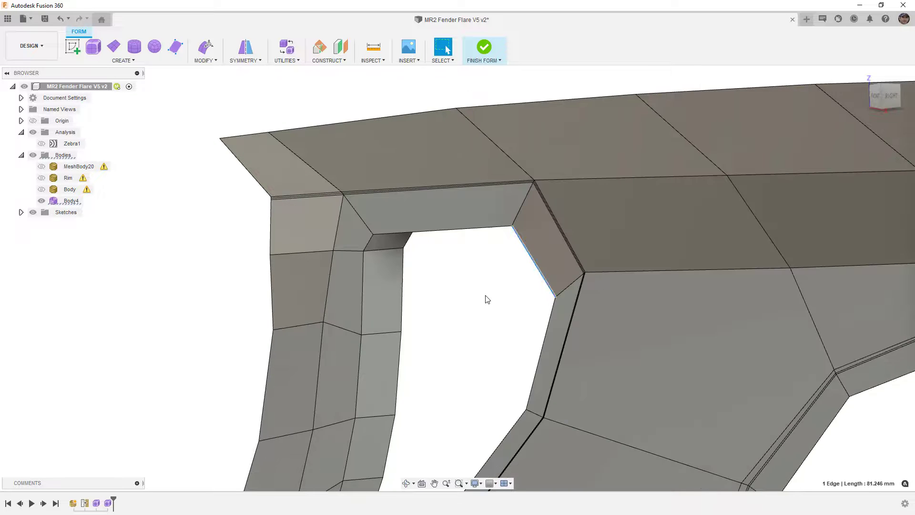
shift+middle_drag(488, 300, 525, 264)
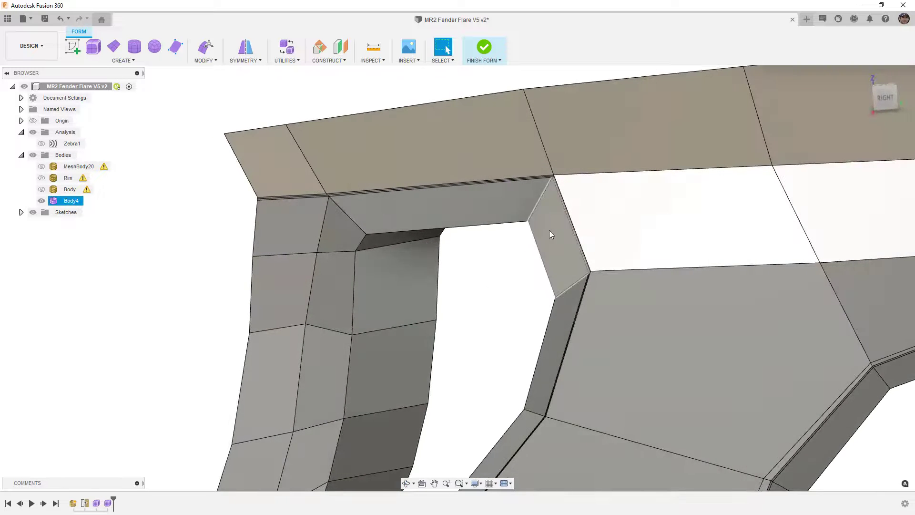
scroll(563, 202, up, 7)
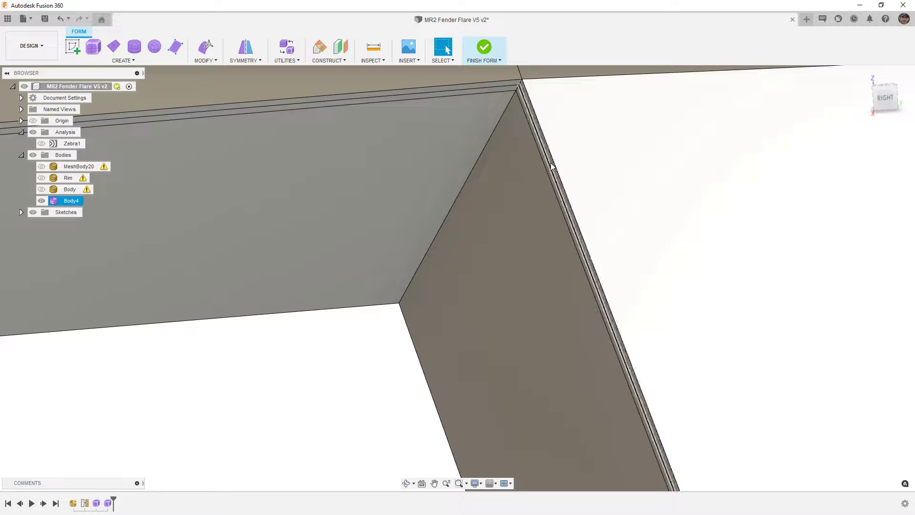
scroll(552, 168, down, 5)
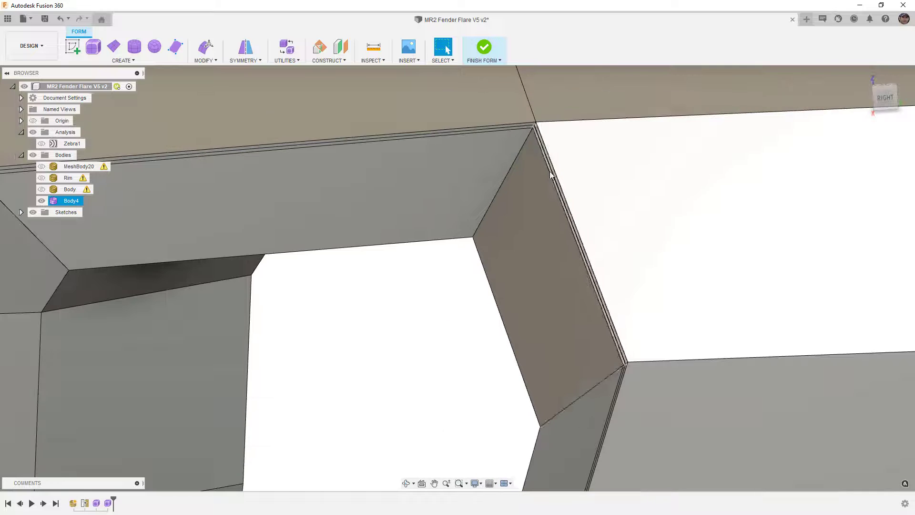
Move the three free inner edges on the wheel-arch side of the vent opening -30 mm inward using Edit Form
scroll(532, 303, down, 5)
mouse_move(544, 342)
shift+middle_down()
mouse_move(619, 339)
mouse_move(538, 350)
mouse_move(529, 341)
mouse_move(533, 349)
shift+middle_up()
scroll(520, 301, down, 5)
click(514, 388)
shift+middle_drag(534, 353, 545, 346)
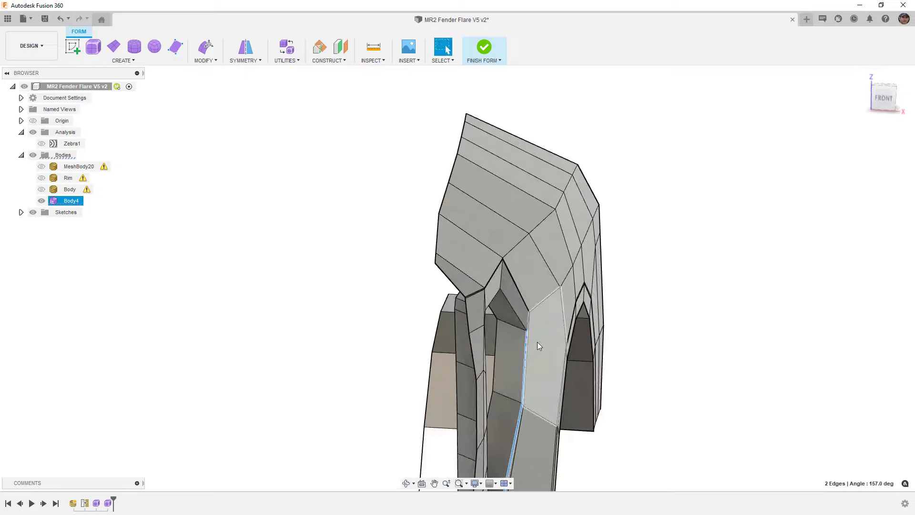
scroll(522, 320, up, 3)
scroll(522, 323, down, 3)
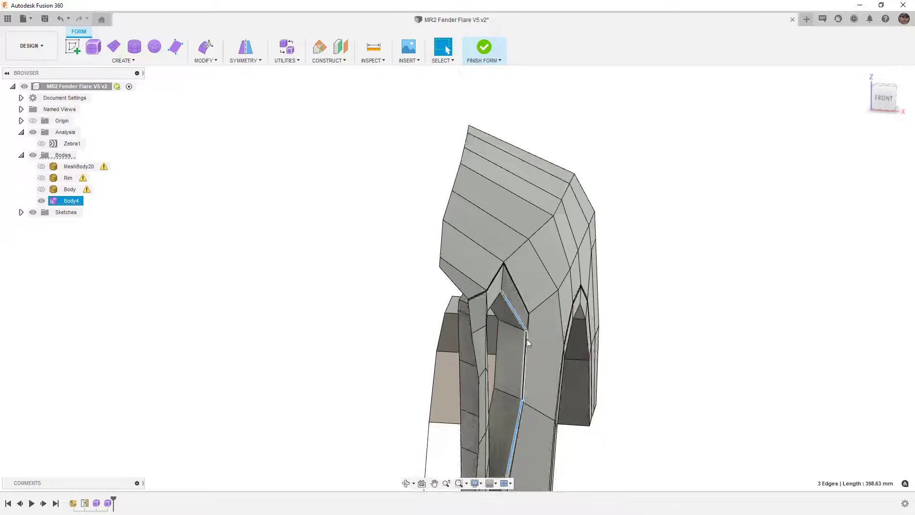
shift+middle_drag(521, 323, 509, 336)
click(205, 46)
drag(534, 385, 519, 384)
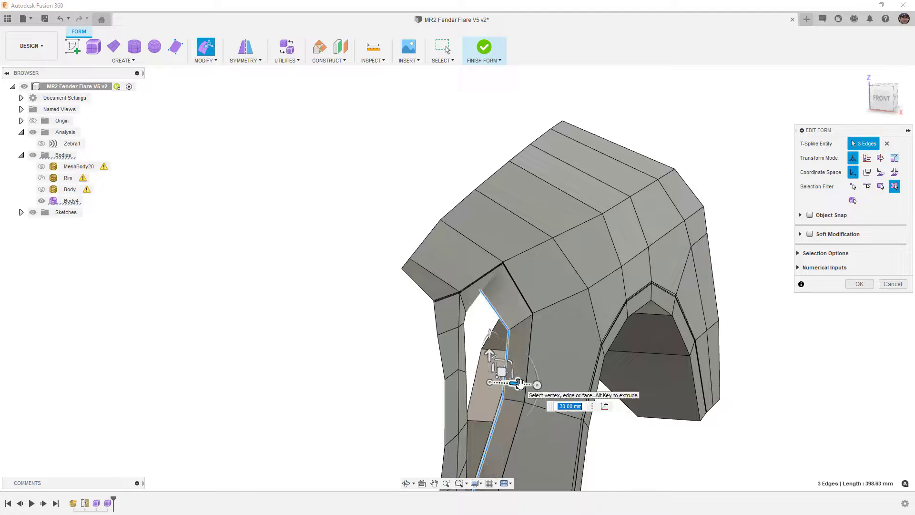
Examine the vent opening and the faces of its forward inner wall in smooth and box display
key(alt+3)
shift+middle_drag(527, 387, 384, 288)
scroll(380, 269, down, 2)
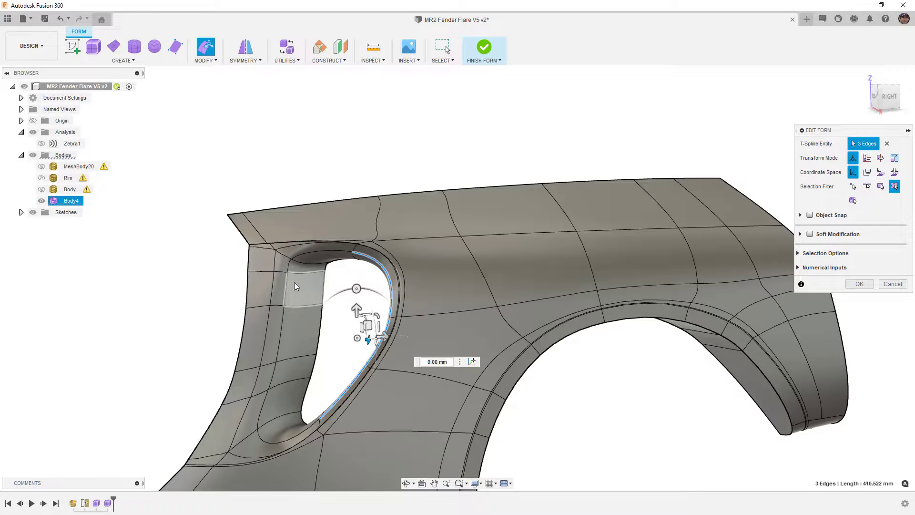
key(alt+1)
scroll(286, 284, up, 3)
mouse_move(297, 301)
shift+middle_down()
mouse_move(347, 300)
mouse_move(297, 299)
shift+middle_up()
click(298, 359)
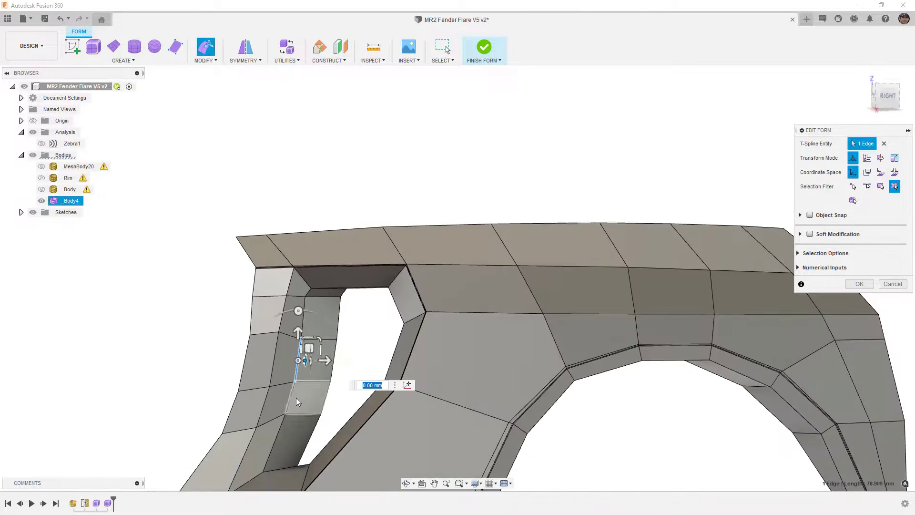
click(305, 396)
shift+click(322, 362)
shift+middle_drag(323, 353, 305, 377)
scroll(281, 384, up, 5)
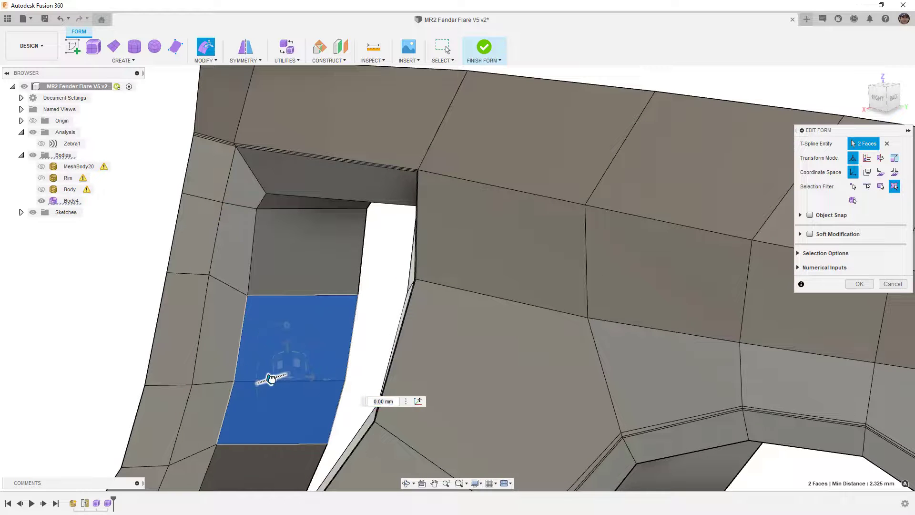
key(alt+3)
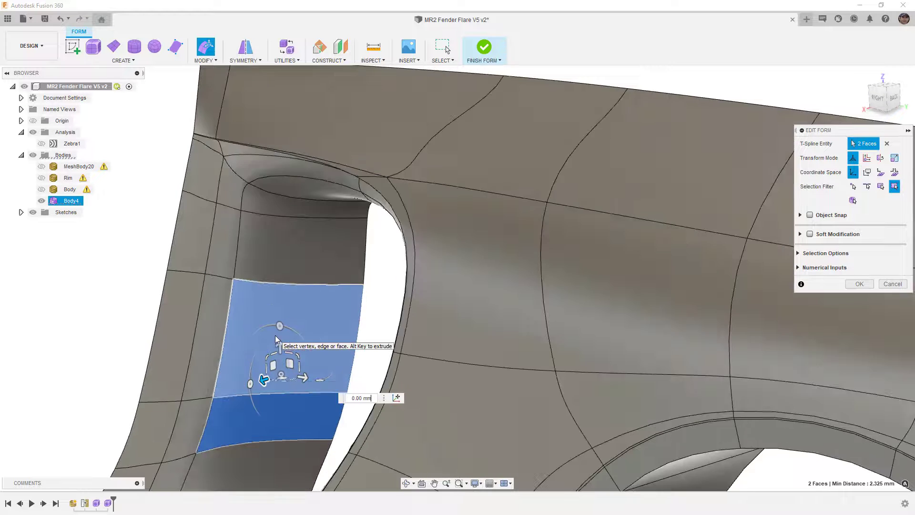
shift+middle_drag(275, 335, 316, 243)
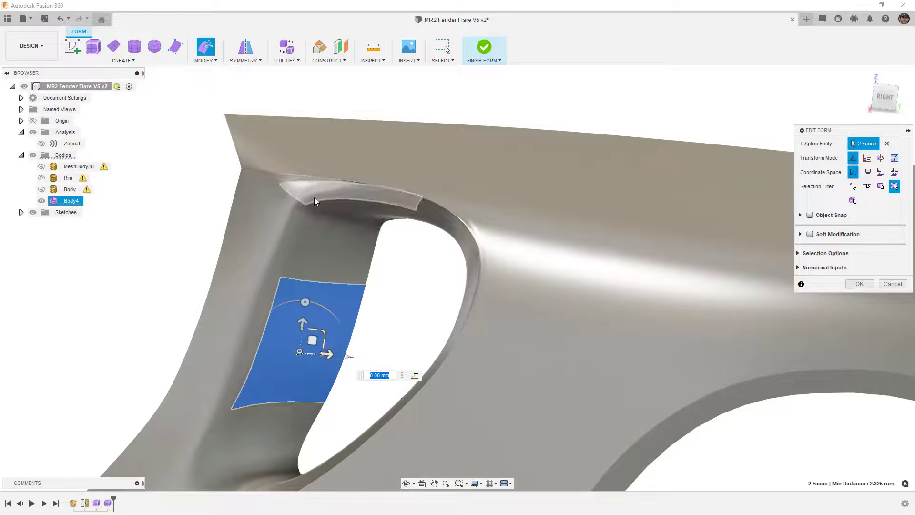
click(337, 245)
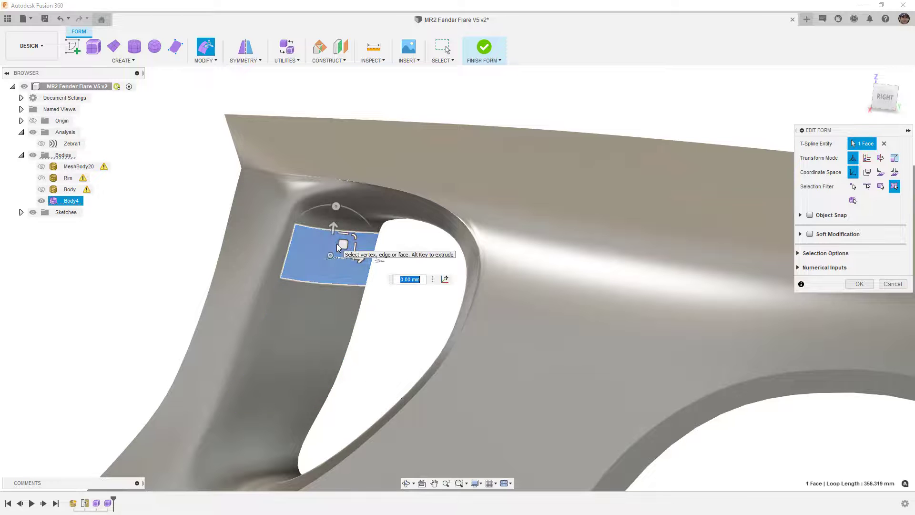
drag(335, 244, 322, 224)
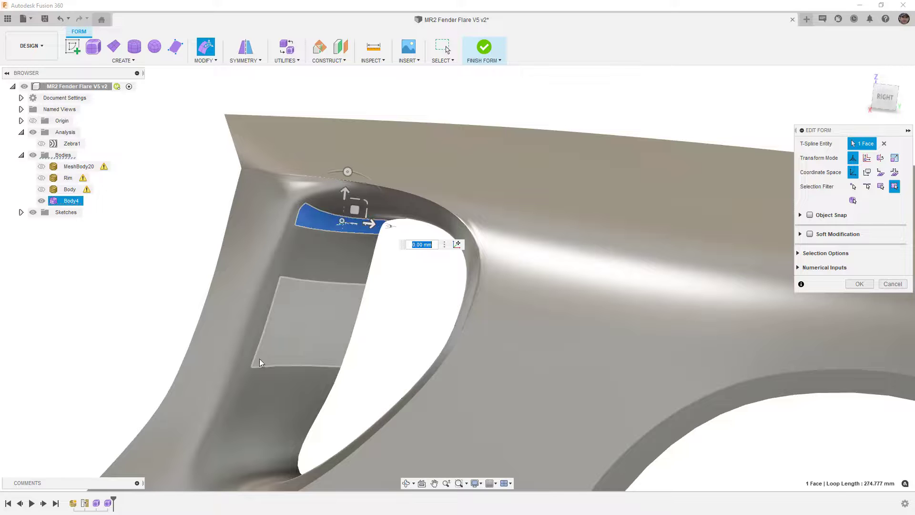
click(252, 367)
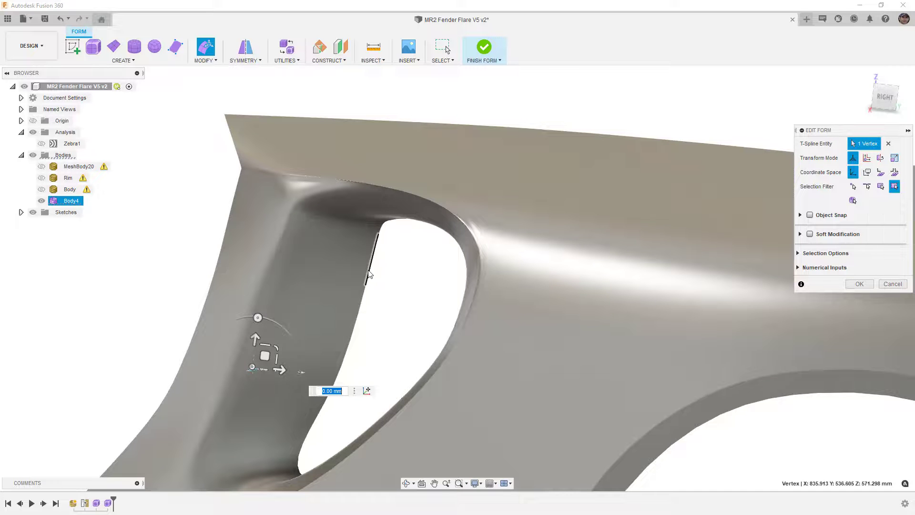
Scale the vent's ten-edge inner opening loop to about 0.878 and move it about -10.58 mm and 0.56 mm in the right view
double_click(370, 275)
mouse_move(408, 327)
mouse_down()
mouse_move(404, 362)
mouse_move(408, 323)
mouse_move(433, 325)
mouse_move(415, 319)
mouse_up()
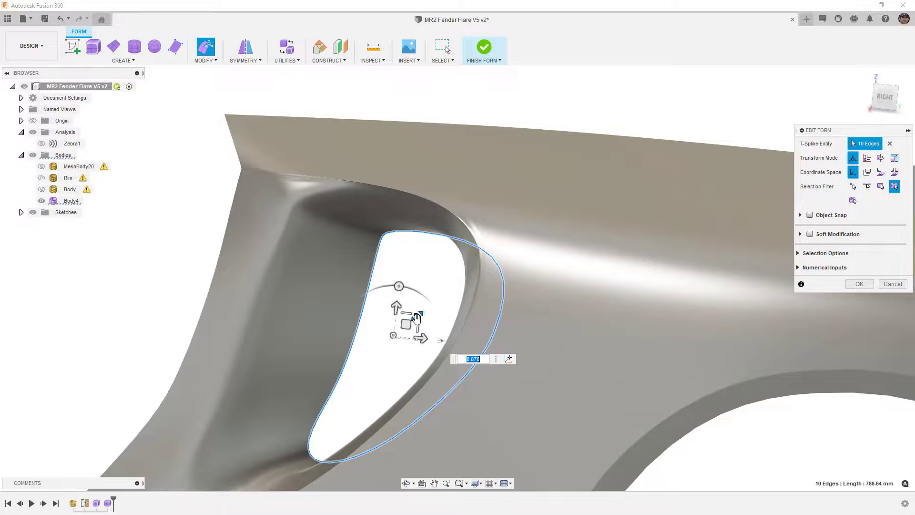
click(888, 94)
middle_drag(483, 276, 479, 197)
drag(419, 282, 411, 282)
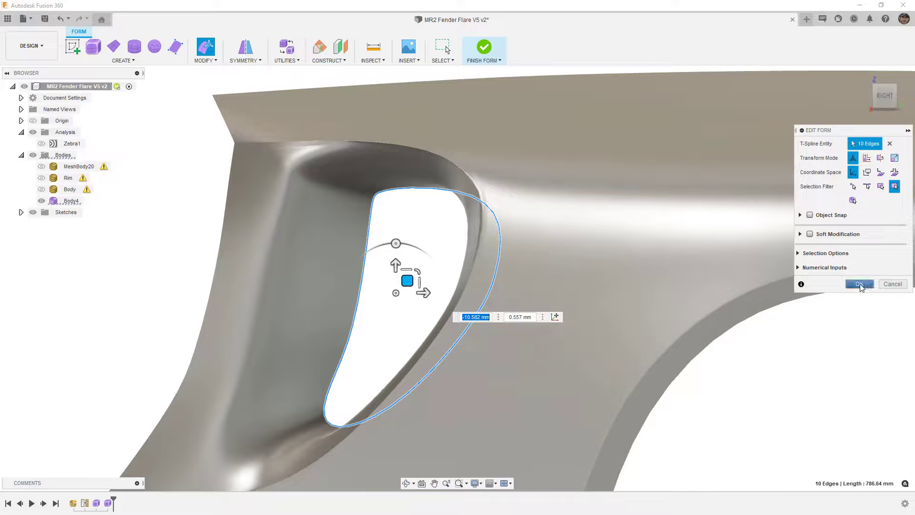
click(859, 284)
click(445, 263)
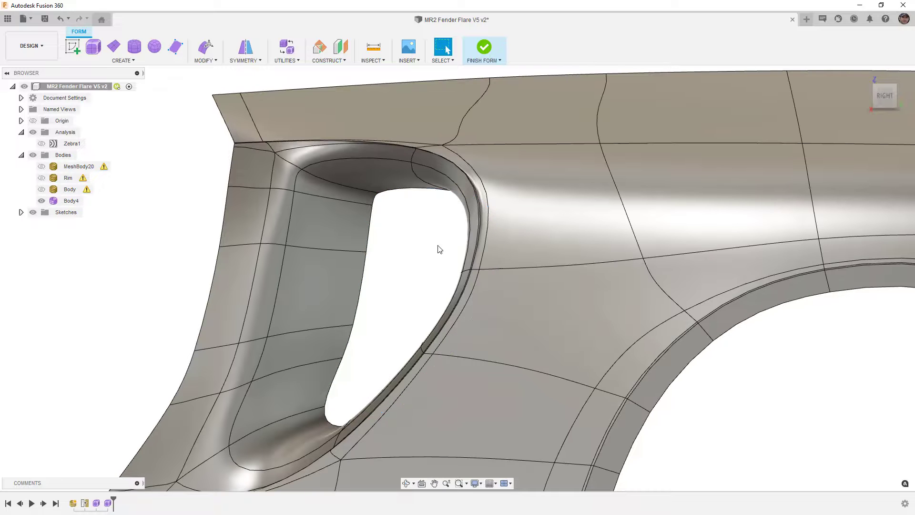
Examine the edge loop around the vent's outer rim in box display and the rim's surface in smooth display
click(461, 176)
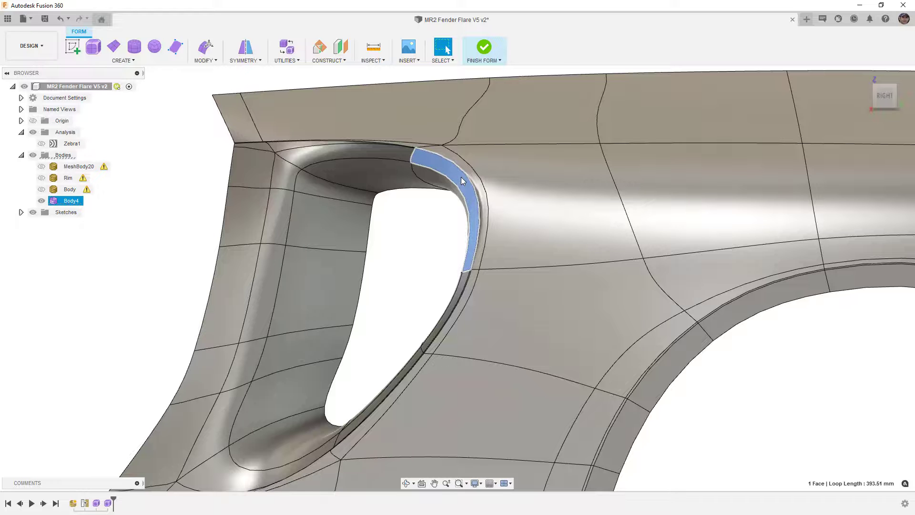
key(ctrl+1)
scroll(471, 143, up, 5)
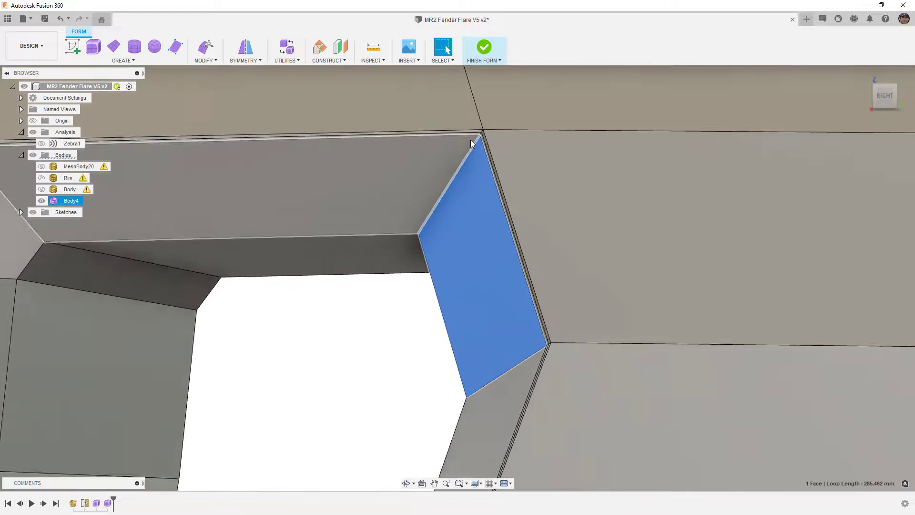
double_click(478, 136)
scroll(477, 144, down, 4)
scroll(473, 168, down, 2)
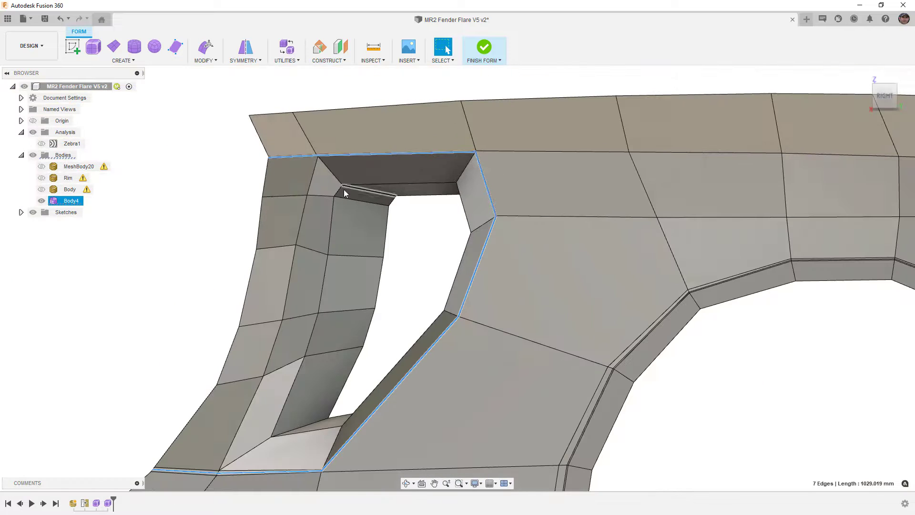
click(421, 222)
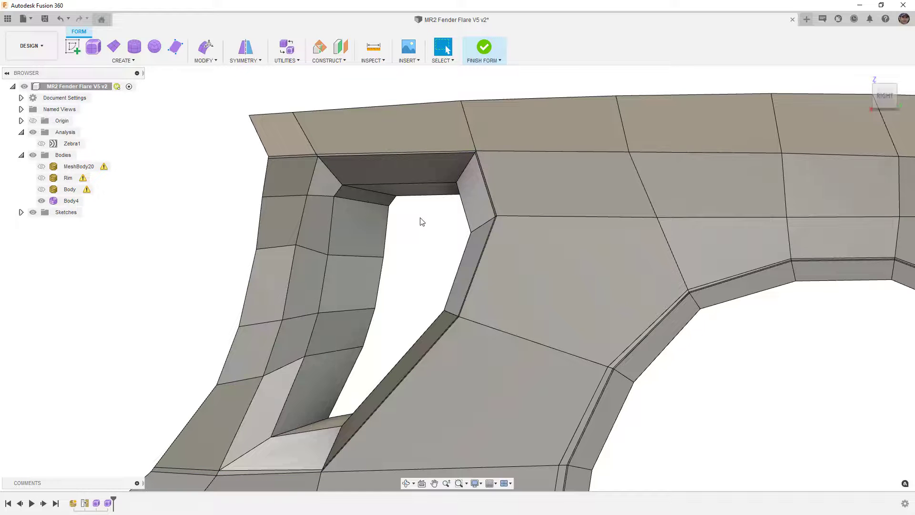
key(alt+3)
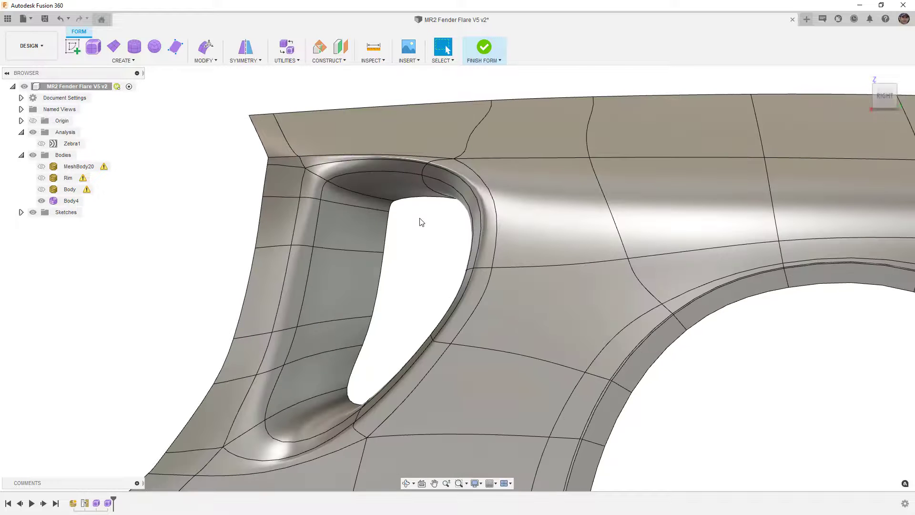
key(ctrl+4)
mouse_move(413, 244)
shift+middle_down()
mouse_move(359, 238)
mouse_move(430, 247)
shift+middle_up()
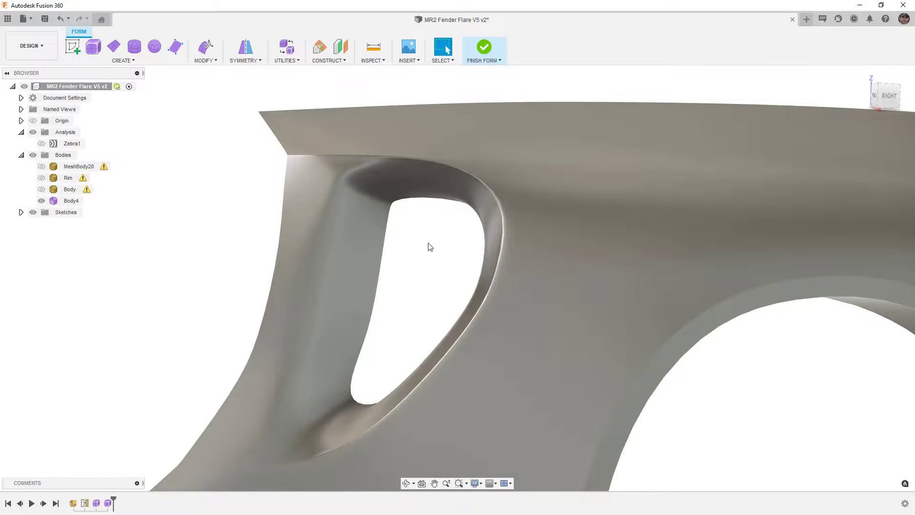
key(ctrl+3)
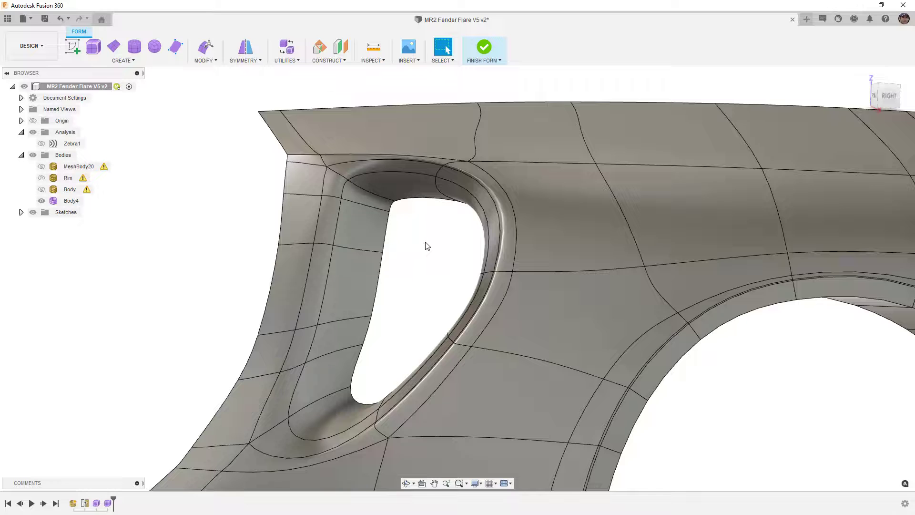
Reposition the five-edge loop along the vent's outer rim with Slide Edge in box display
key(alt+1)
double_click(385, 155)
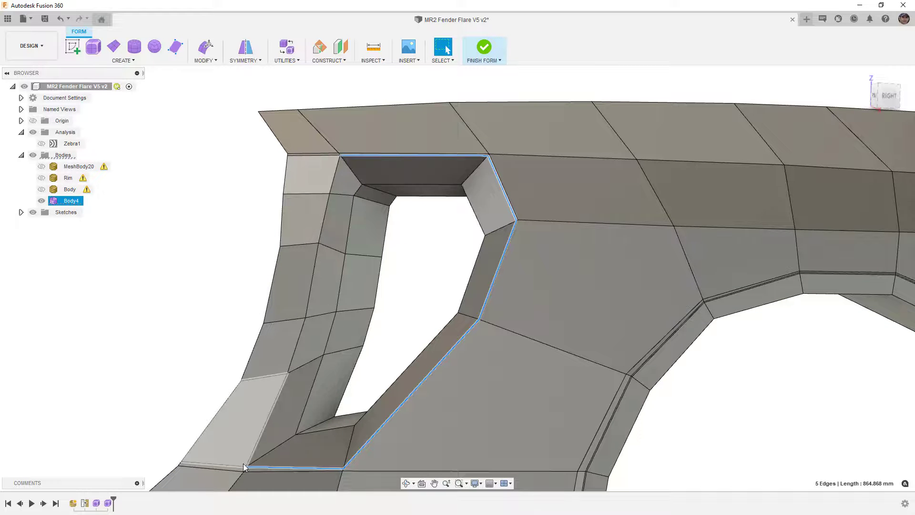
click(205, 60)
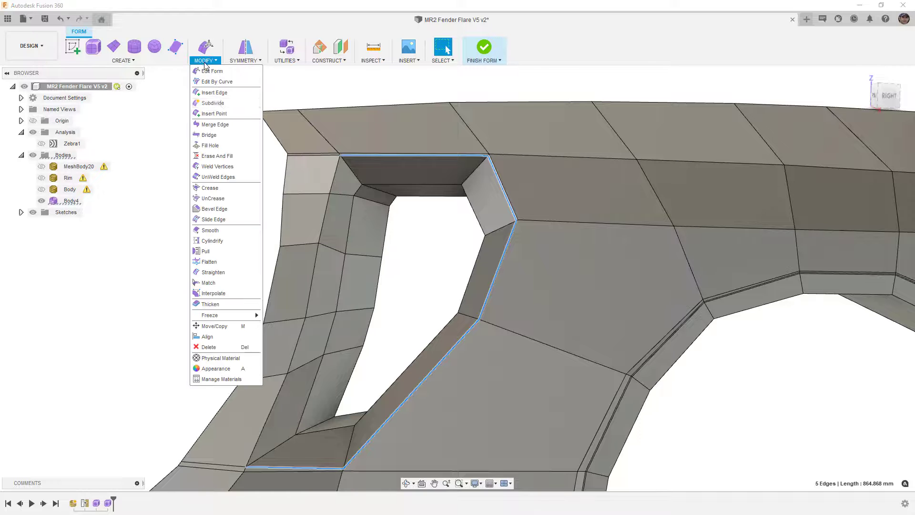
click(213, 219)
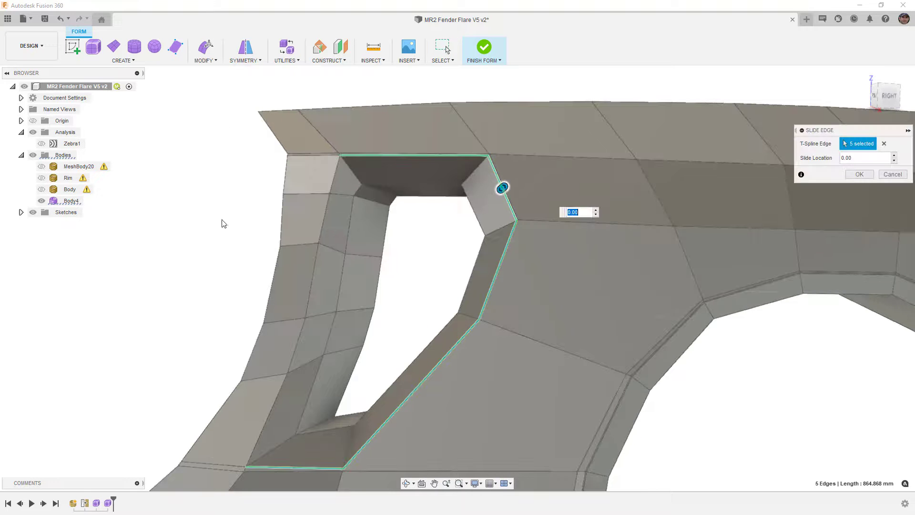
drag(503, 189, 481, 168)
scroll(502, 188, up, 5)
click(858, 174)
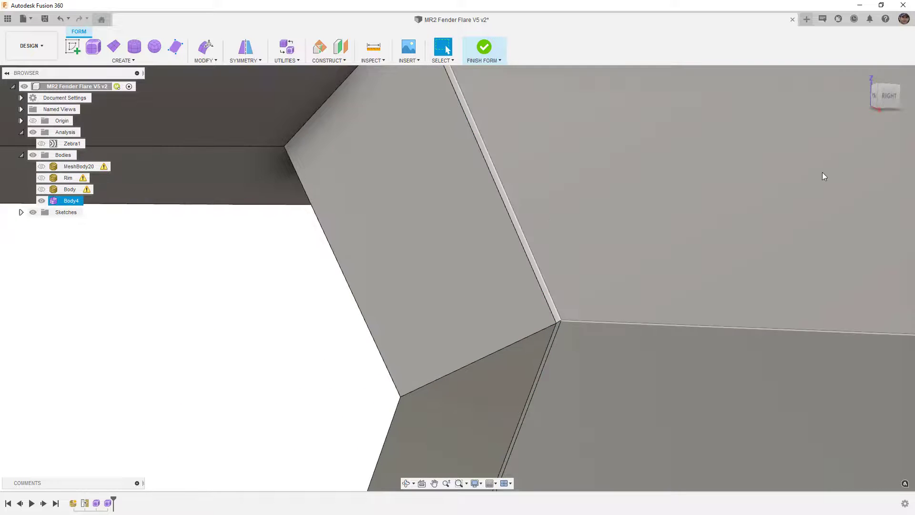
Slide the five-edge inner support loop of the vent rim to location 0.164 and show the form smooth in the right view
scroll(545, 213, down, 5)
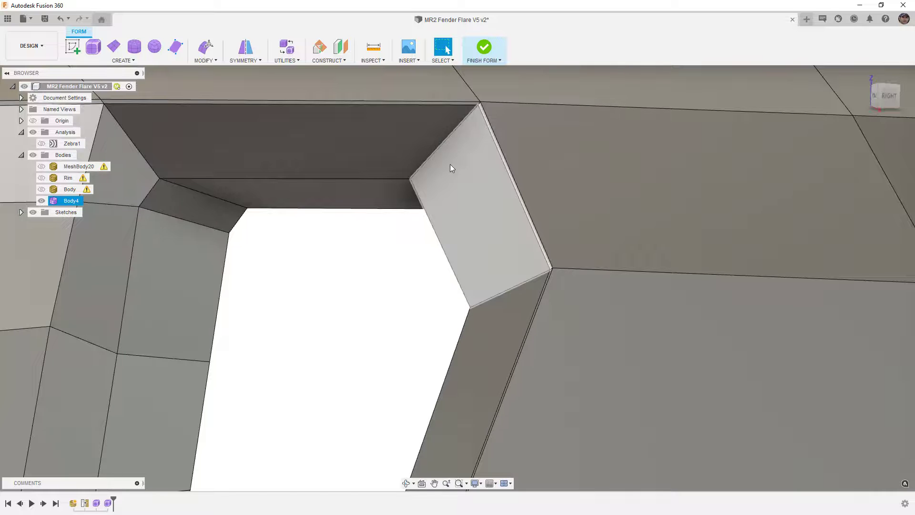
double_click(485, 117)
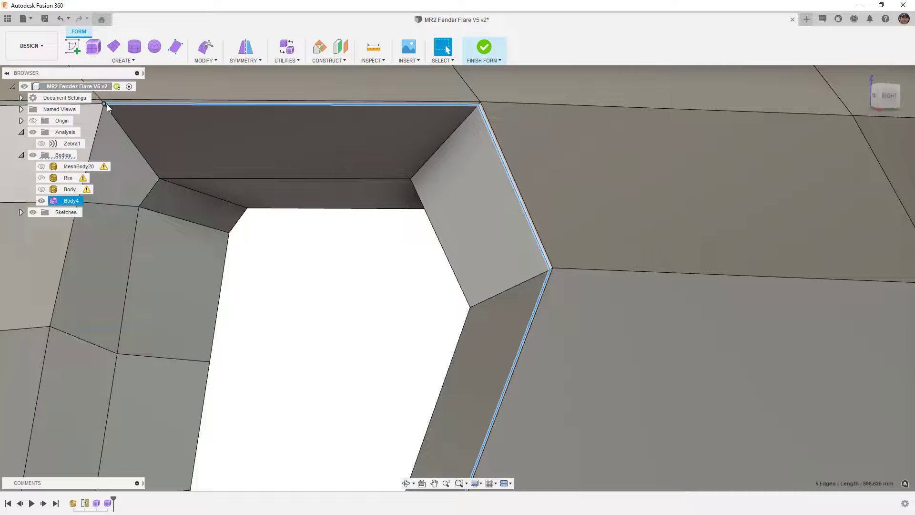
click(205, 56)
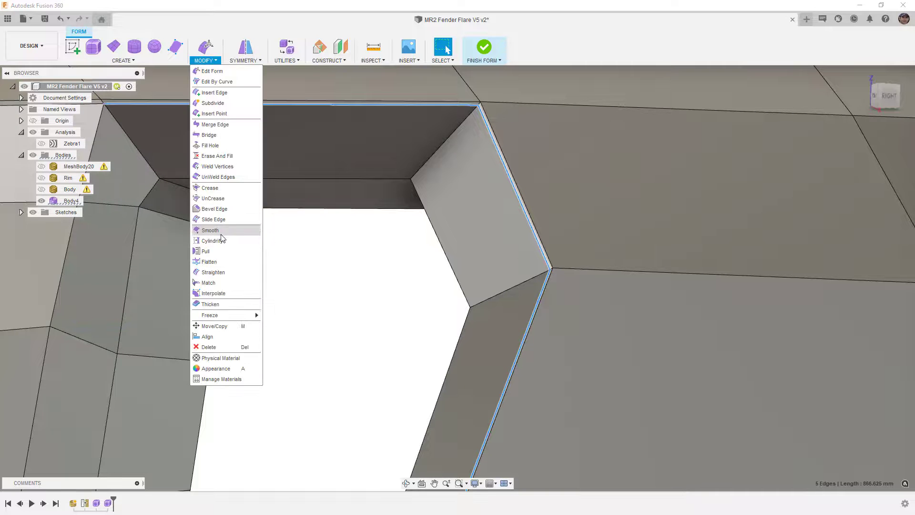
click(214, 219)
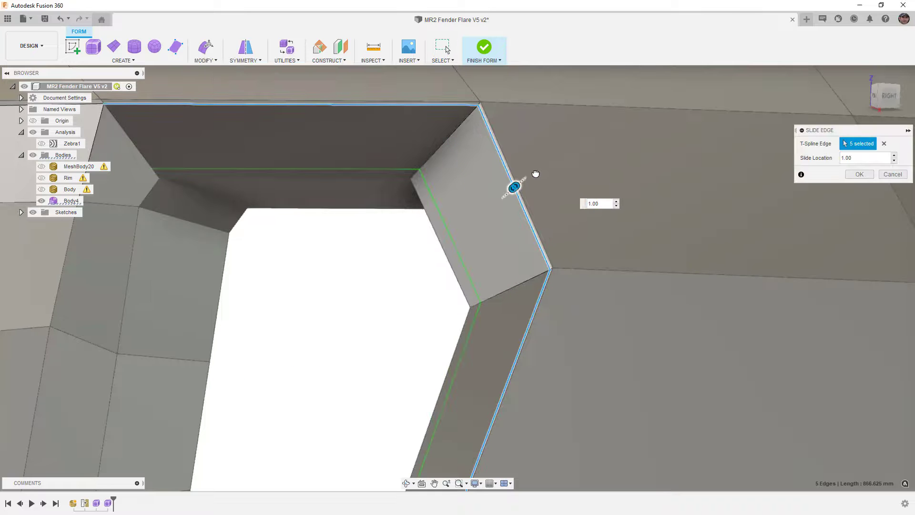
drag(514, 187, 515, 188)
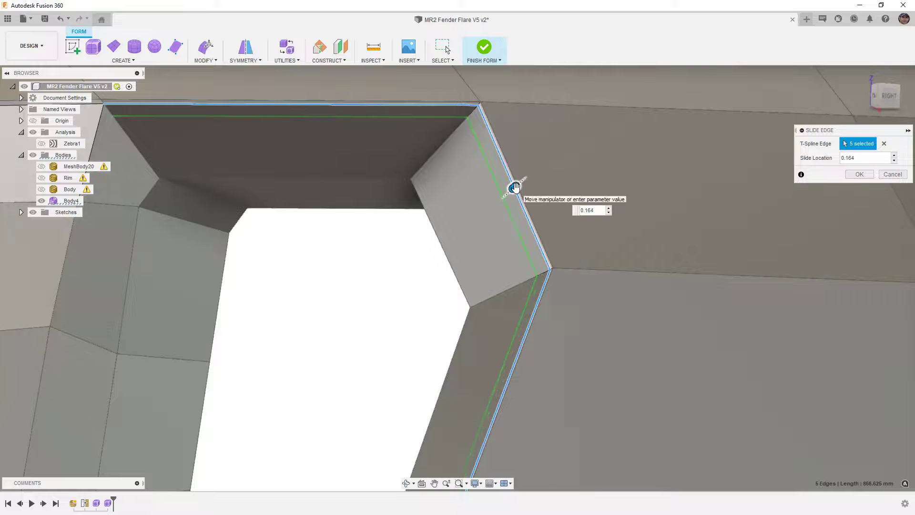
click(857, 174)
shift+middle_drag(857, 174, 443, 163)
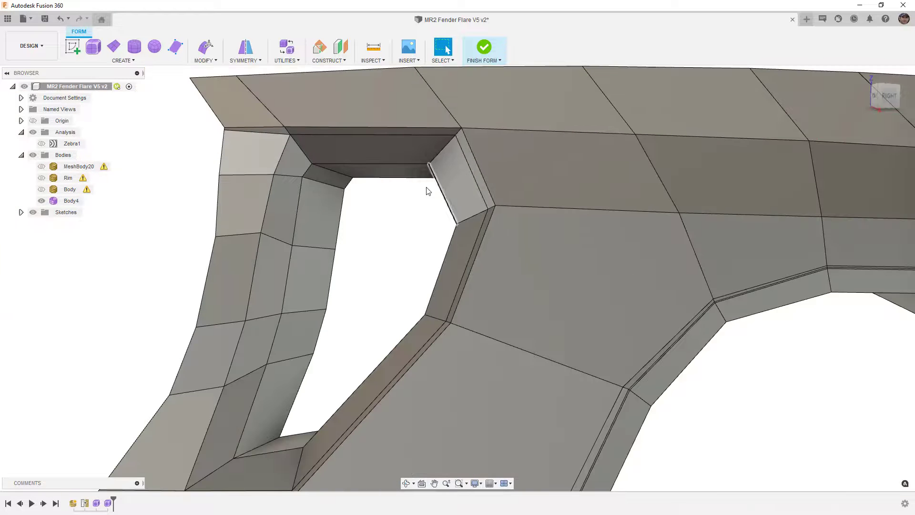
key(alt+3)
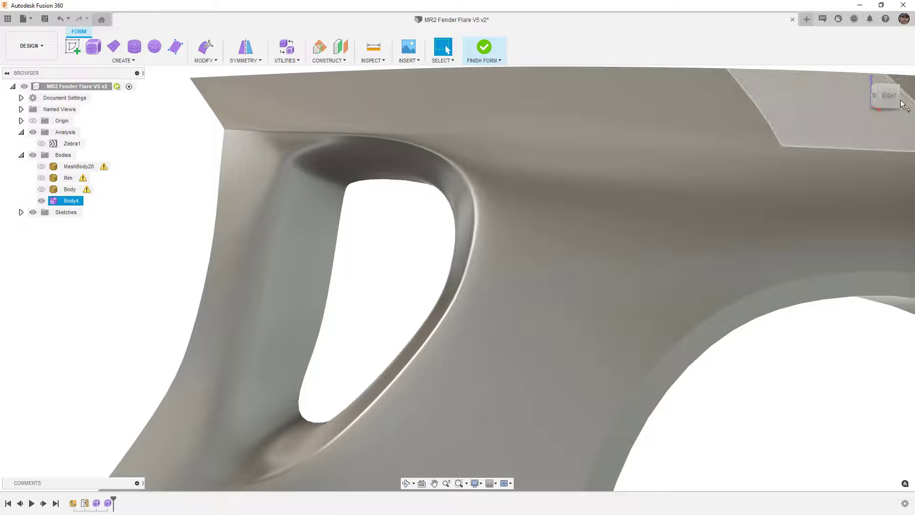
click(887, 98)
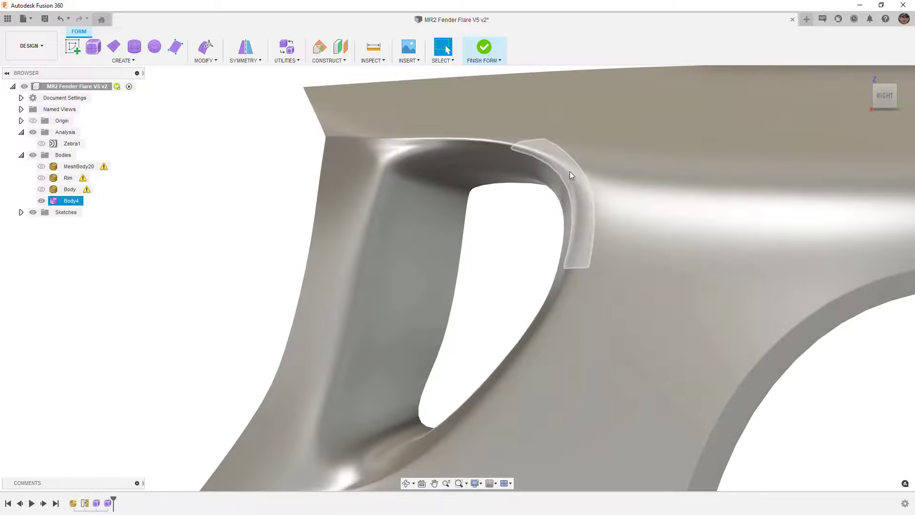
scroll(519, 145, up, 2)
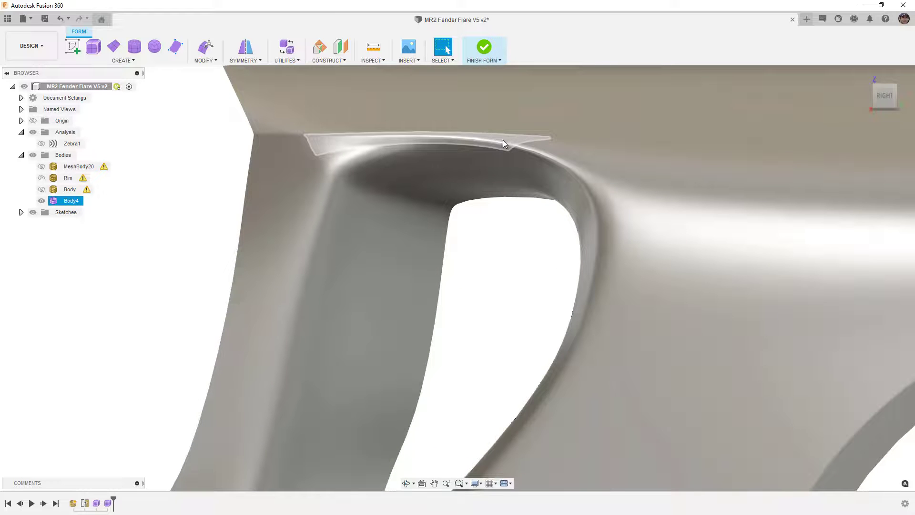
scroll(553, 238, down, 5)
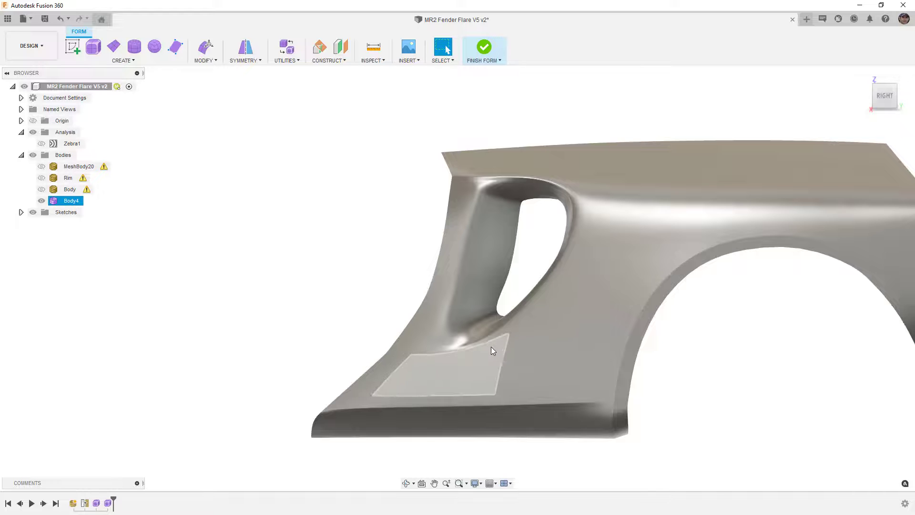
Examine the vent's rim on the smooth surface from an angled side view, first without and with the mesh edges displayed
scroll(490, 345, up, 5)
mouse_move(480, 345)
shift+middle_down()
mouse_move(533, 345)
mouse_move(478, 343)
mouse_move(498, 348)
mouse_move(519, 333)
shift+middle_up()
scroll(494, 322, down, 3)
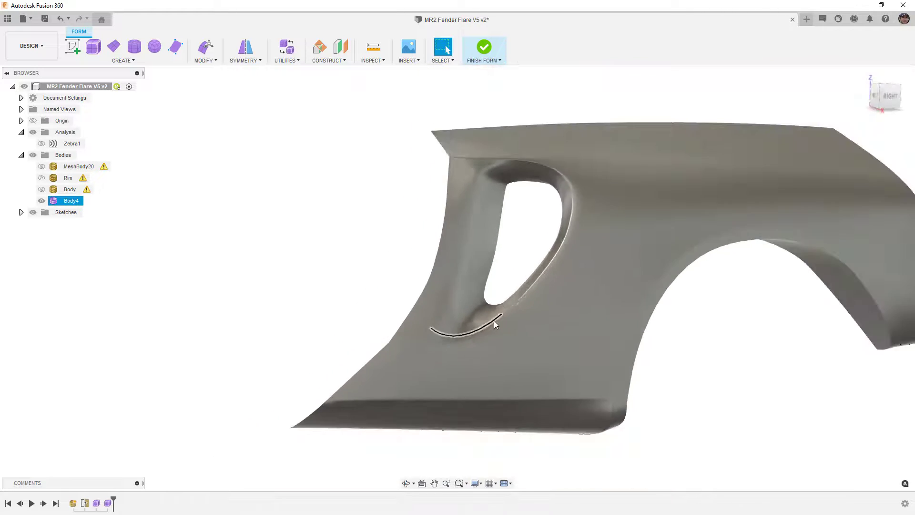
scroll(537, 214, up, 3)
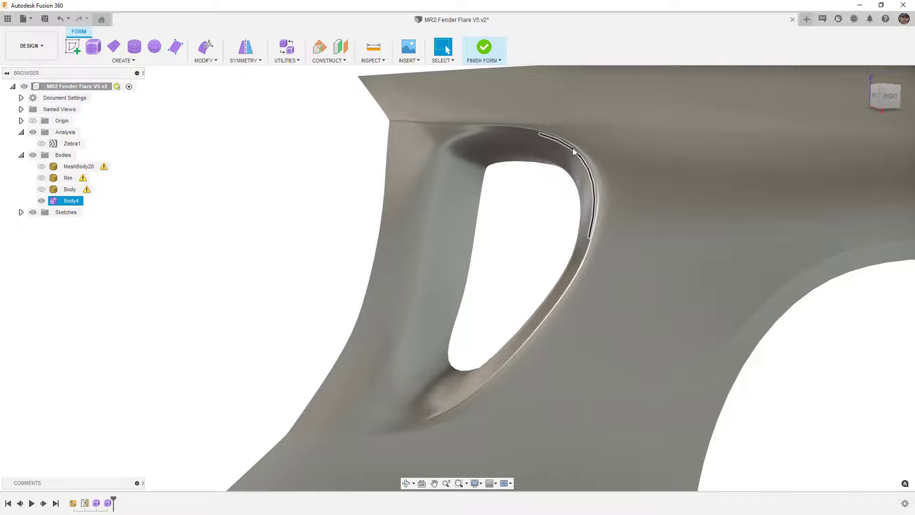
click(549, 198)
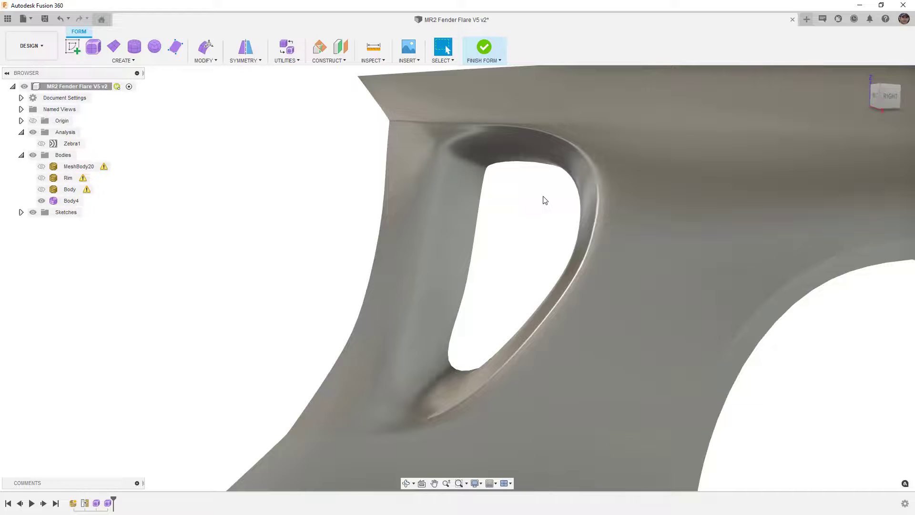
key(ctrl+3)
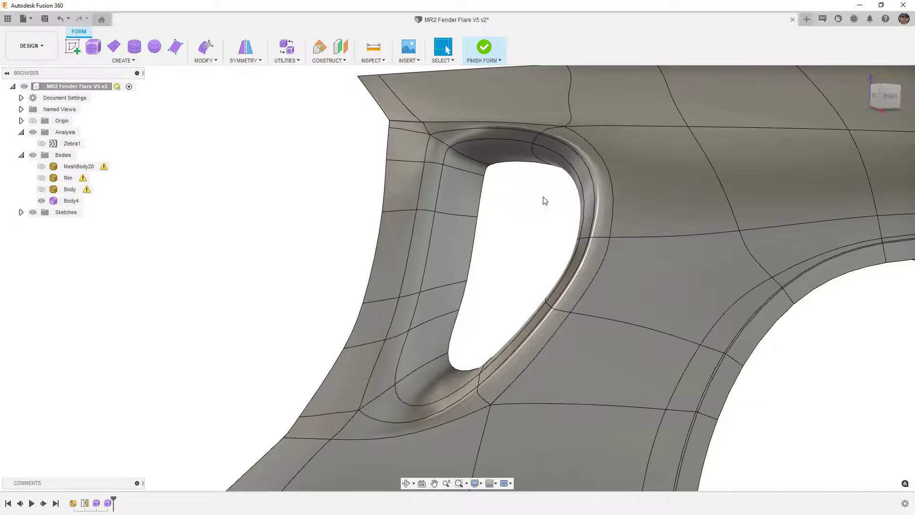
In box display, delete the lower edge running from the vent's upper front corner to the flare's front boundary
key(ctrl+1)
click(415, 125)
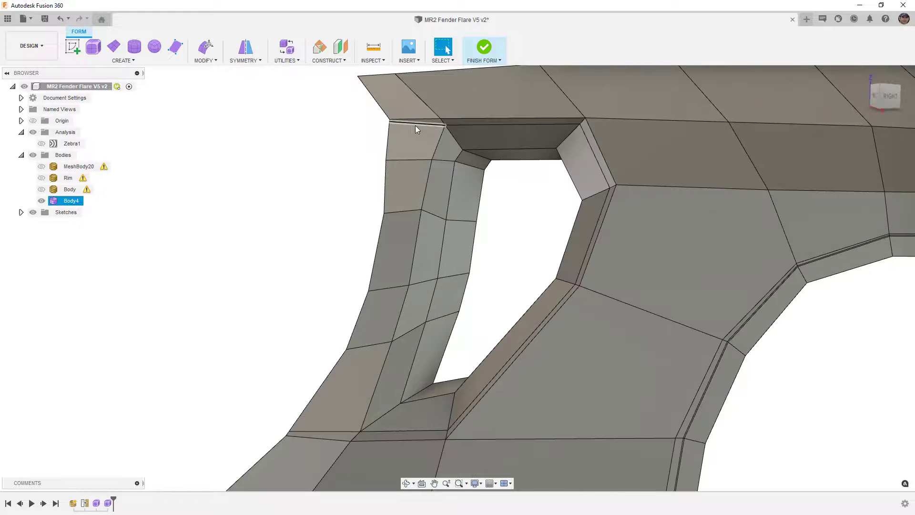
click(889, 100)
scroll(474, 125, up, 6)
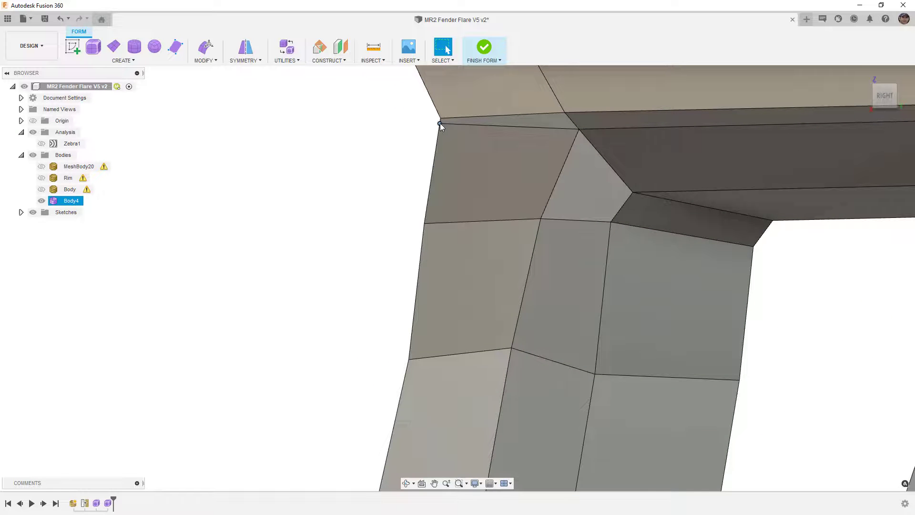
click(452, 124)
click(453, 123)
Use Insert Point in Simple mode to connect the vent's upper front corner vertex to a lower point on the flare's front boundary
click(219, 62)
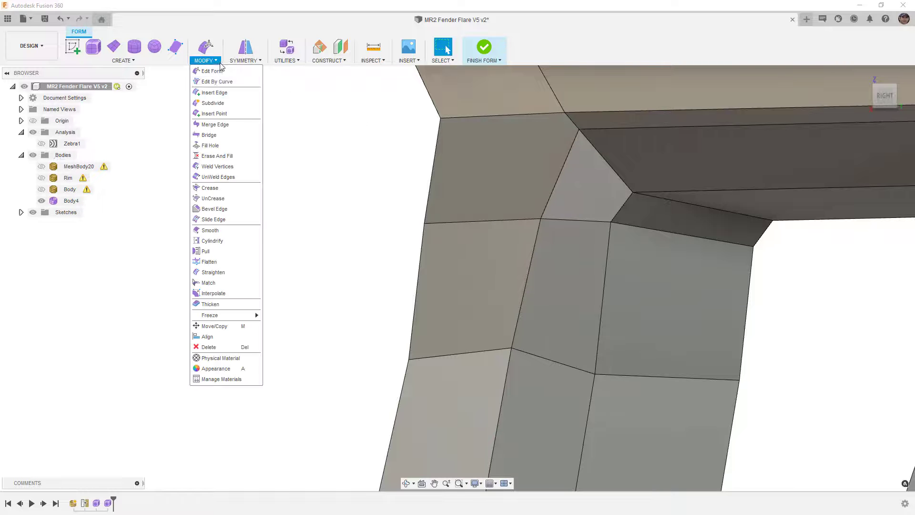
click(214, 113)
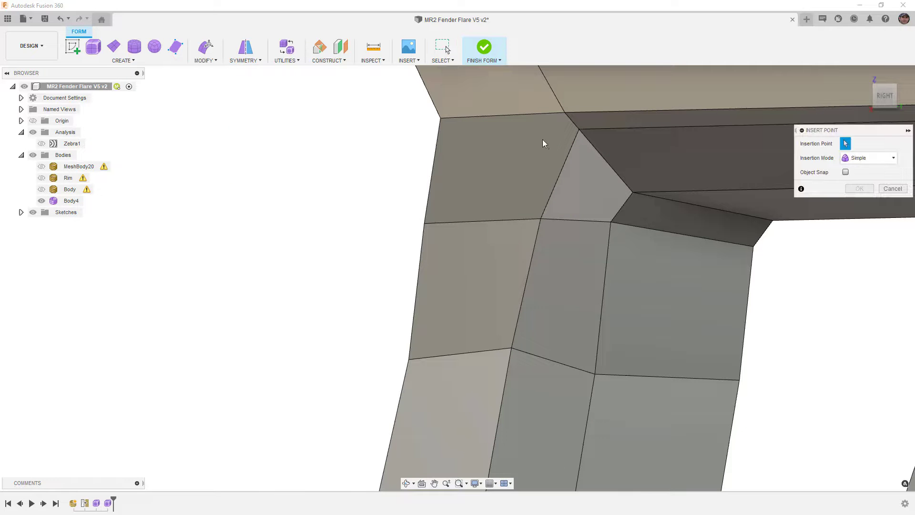
click(578, 130)
click(438, 137)
click(859, 188)
Connect the vent's lower front corner vertex to a slightly higher point on the front boundary with Insert Point, and delete the old edge below it
scroll(488, 147, down, 6)
right_click(360, 258)
click(364, 227)
scroll(443, 298, up, 5)
click(434, 296)
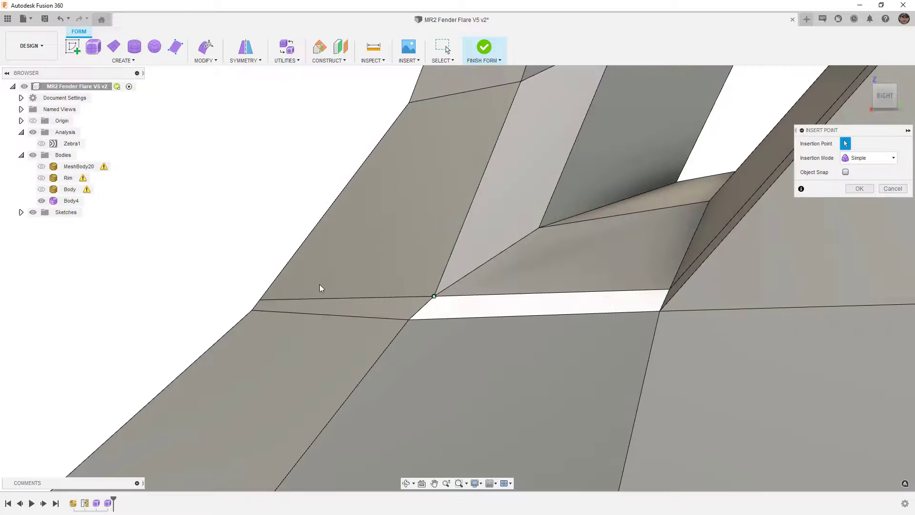
click(273, 286)
key(Return)
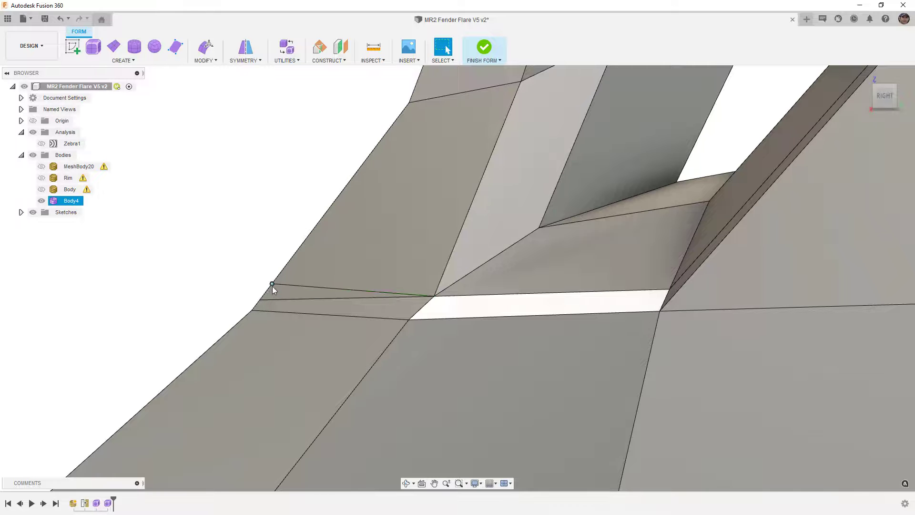
scroll(285, 289, down, 3)
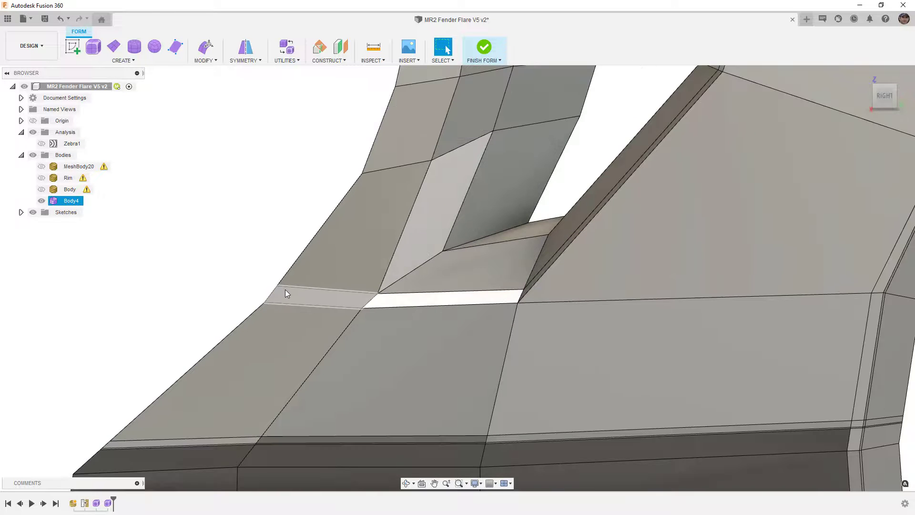
Examine the vent's front and lower corners in smooth display, with and without the mesh edges shown
key(alt+3)
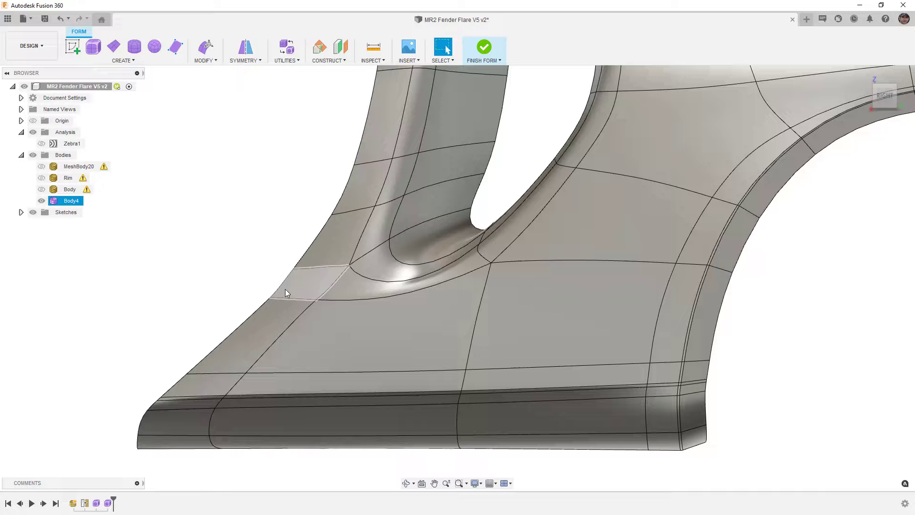
key(alt+3)
scroll(259, 216, down, 5)
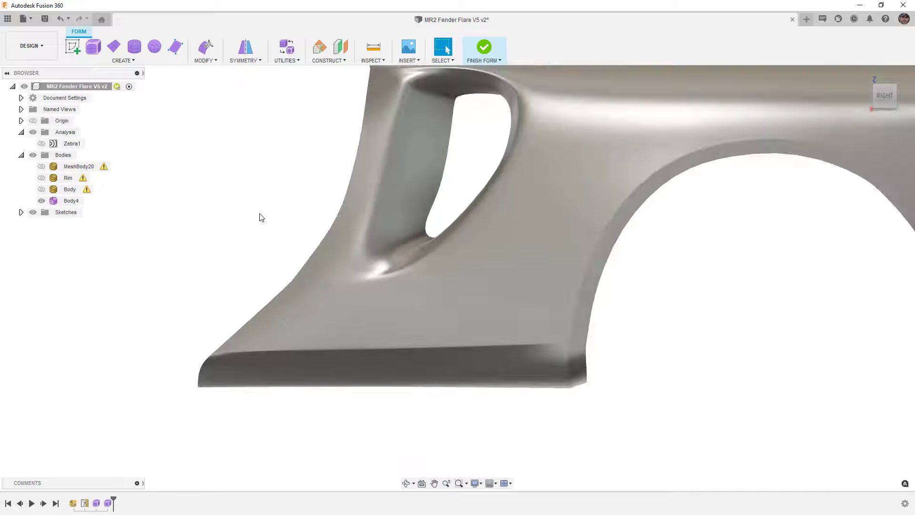
scroll(283, 234, down, 1)
mouse_move(310, 217)
shift+middle_down()
mouse_move(337, 205)
mouse_move(316, 207)
shift+middle_up()
scroll(354, 153, up, 3)
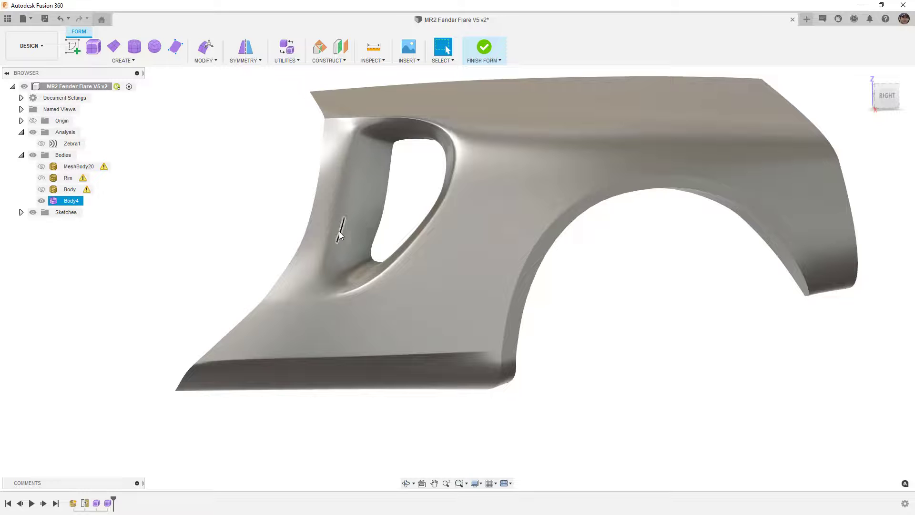
key(ctrl+6)
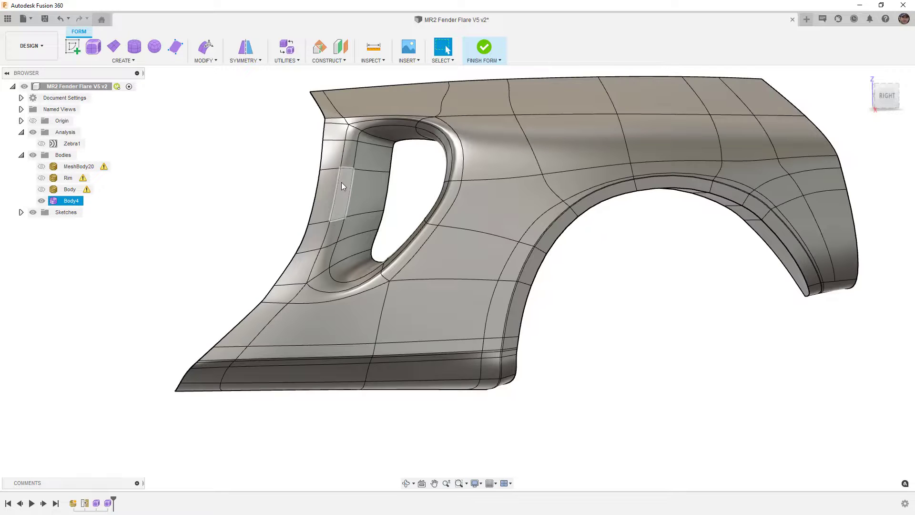
In box display, move the four vertices along the vent's front outer edge by -5.011 mm and -0.418 mm in the front view with Edit Form
key(ctrl+1)
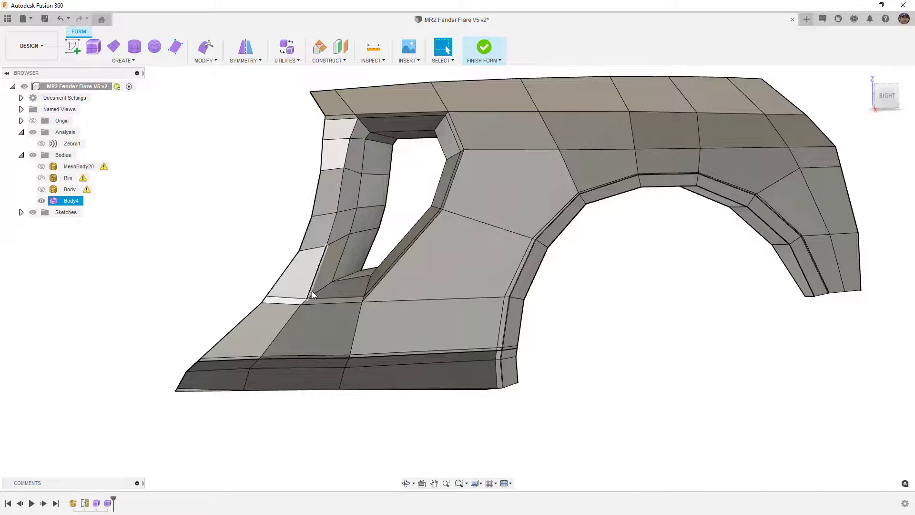
click(327, 245)
shift+click(336, 212)
shift+click(344, 168)
shift+click(349, 138)
click(206, 48)
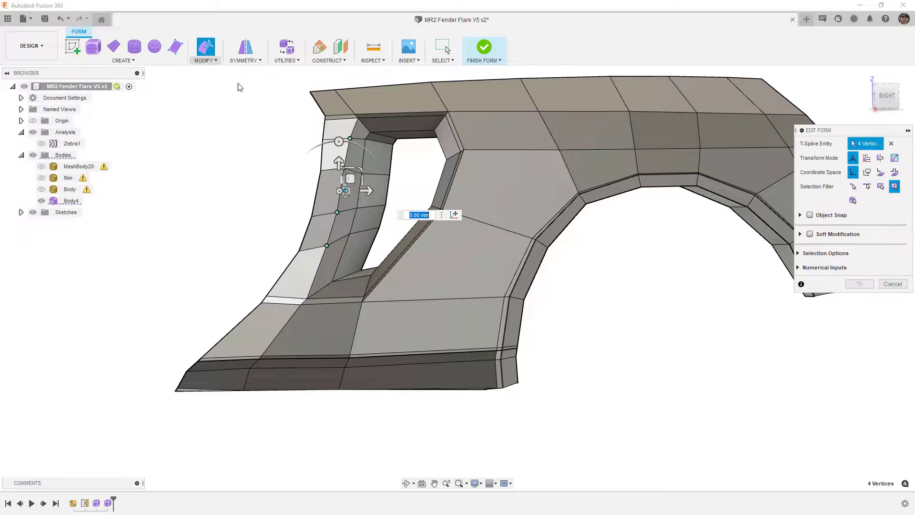
click(875, 98)
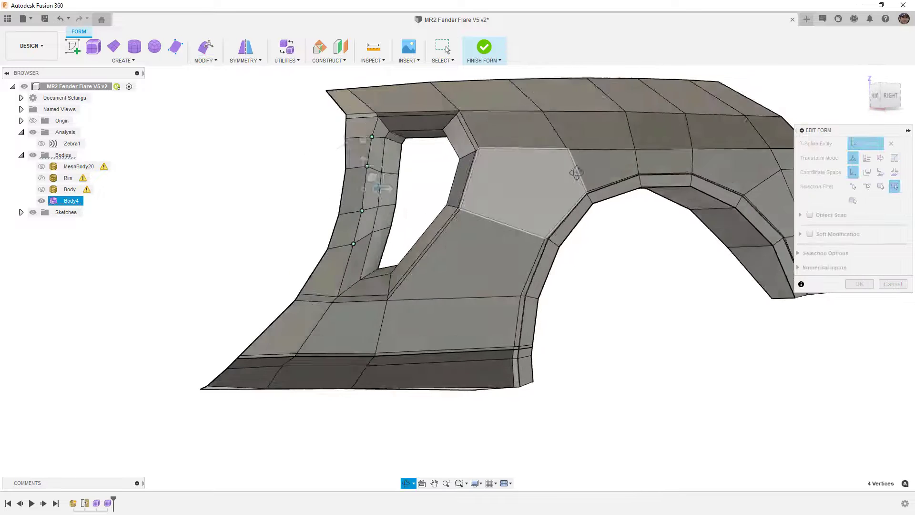
click(881, 96)
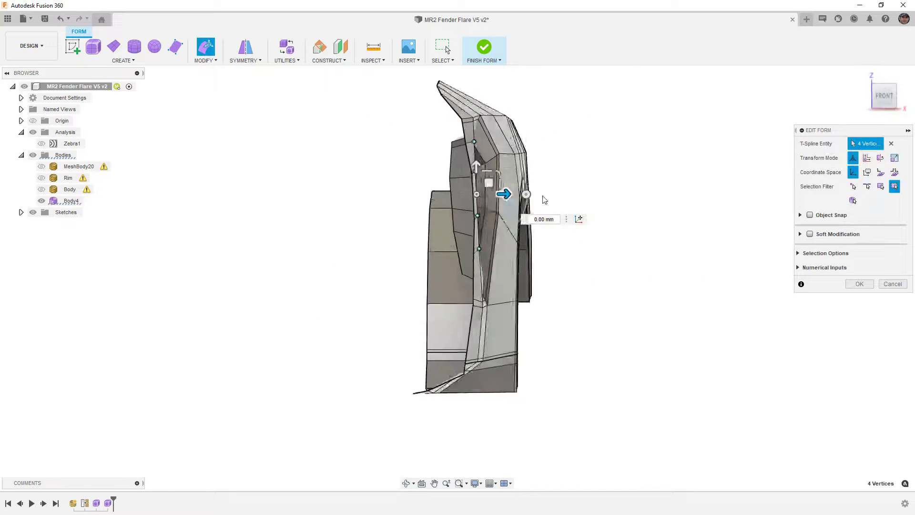
scroll(475, 195, up, 5)
drag(492, 176, 485, 176)
key(Tab)
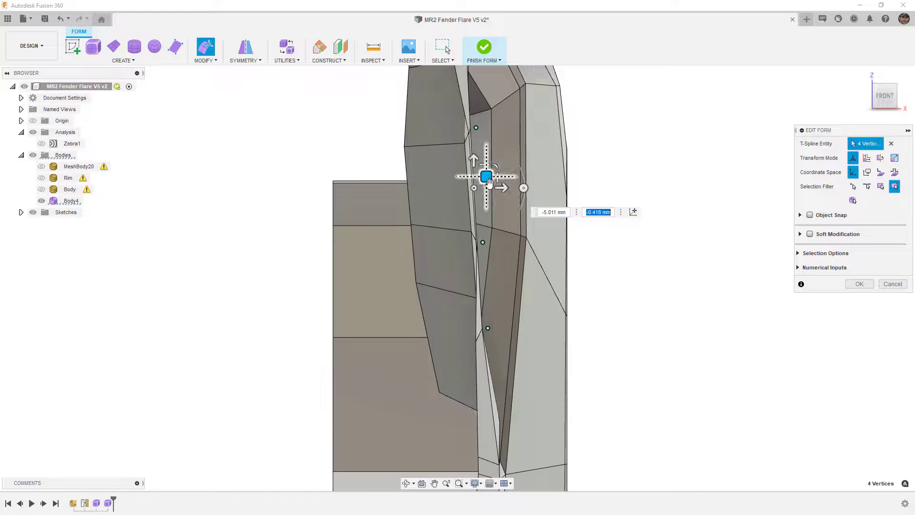
Check the moved vertices in smooth display from the side and finish the form edit
scroll(503, 242, down, 3)
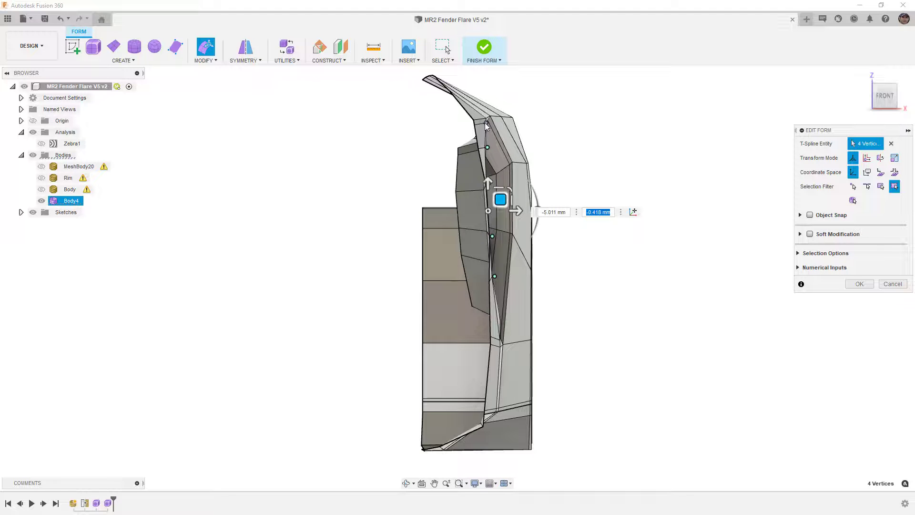
shift+middle_drag(498, 314, 452, 321)
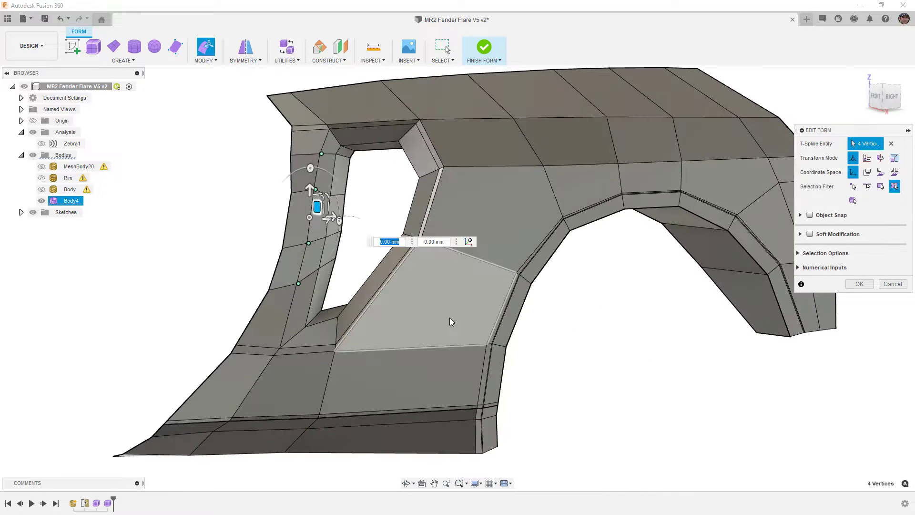
key(alt+3)
shift+middle_drag(359, 289, 274, 285)
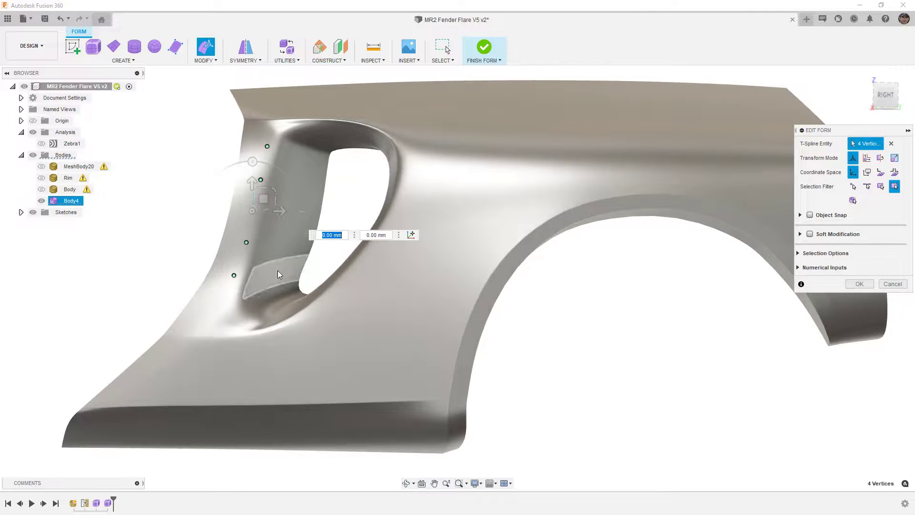
click(886, 96)
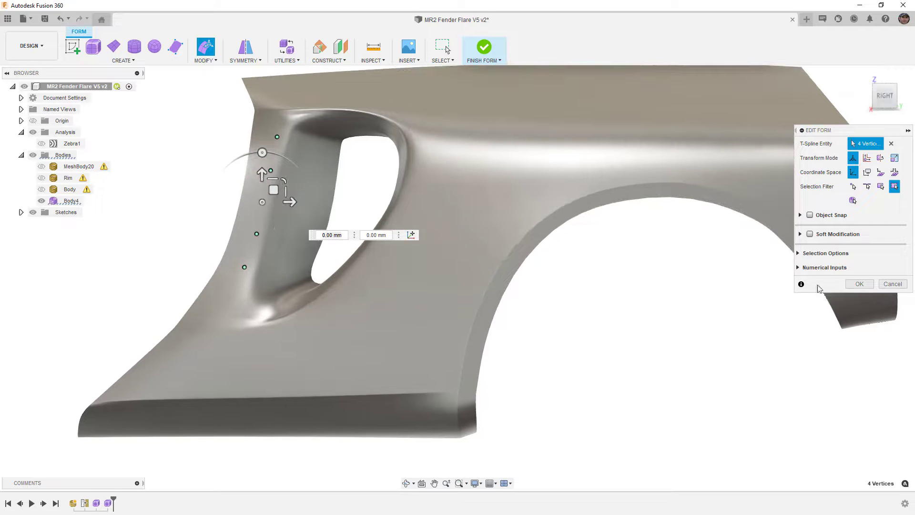
click(859, 284)
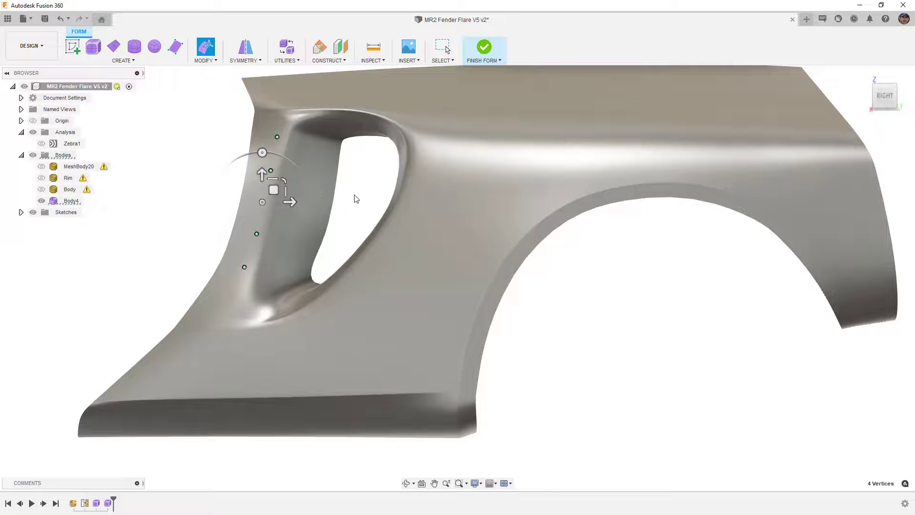
key(Escape)
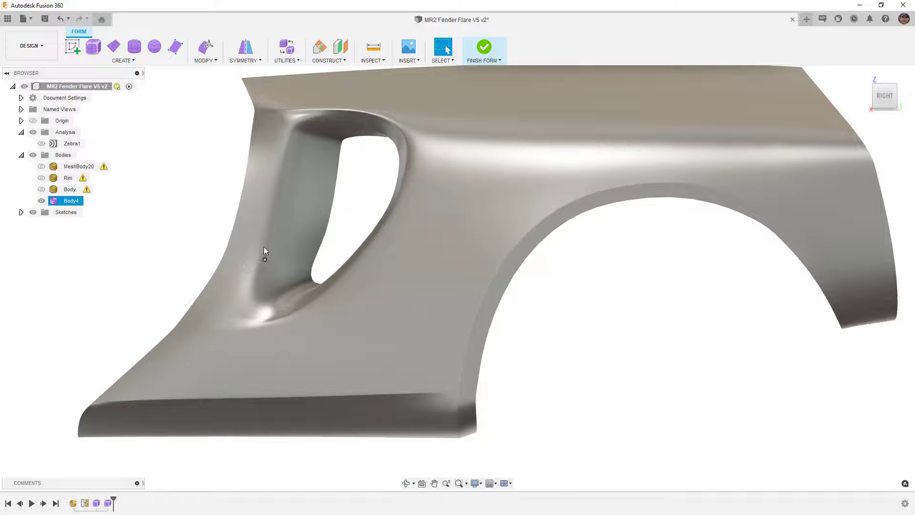
Examine the vent's ten-edge inner loop, its front corner vertices and an inner wall face in smooth and box display
key(ctrl+6)
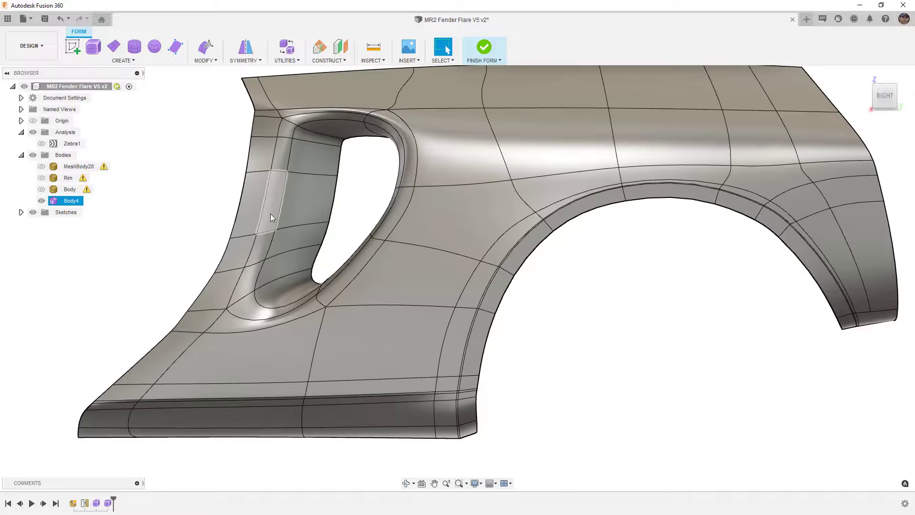
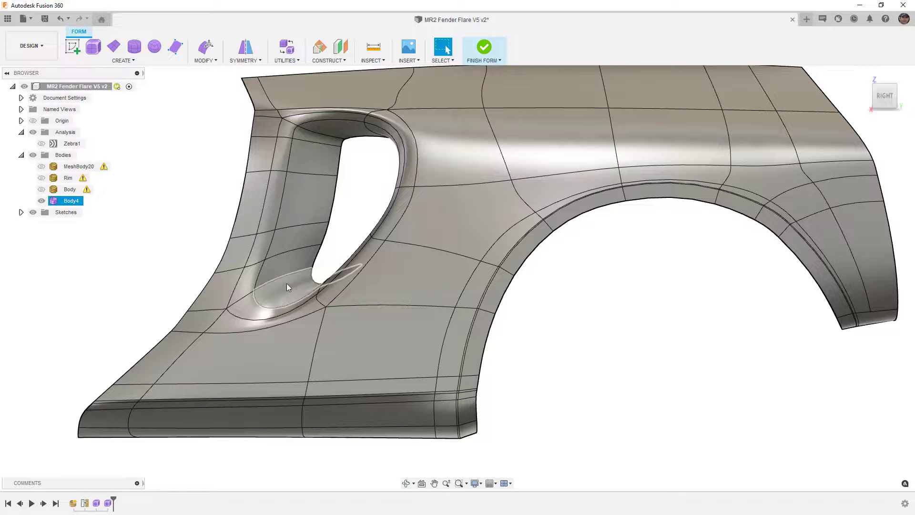
double_click(290, 157)
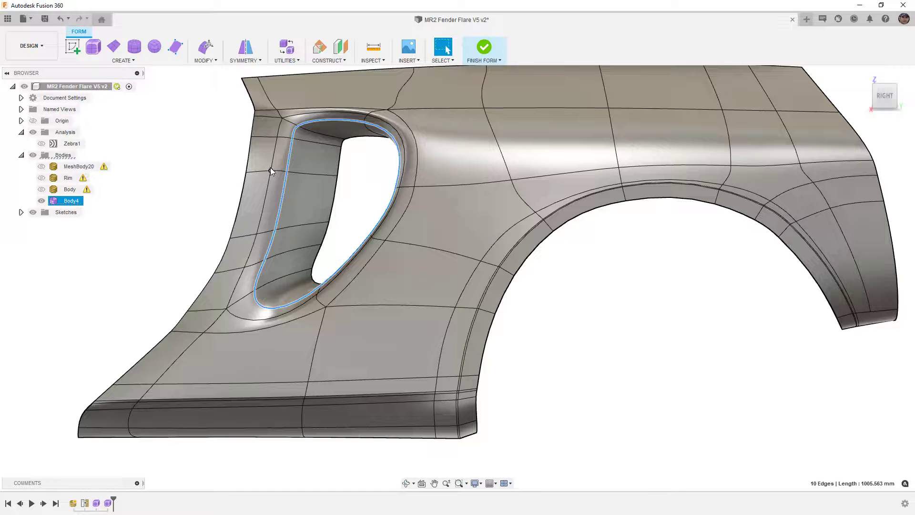
click(351, 160)
click(284, 118)
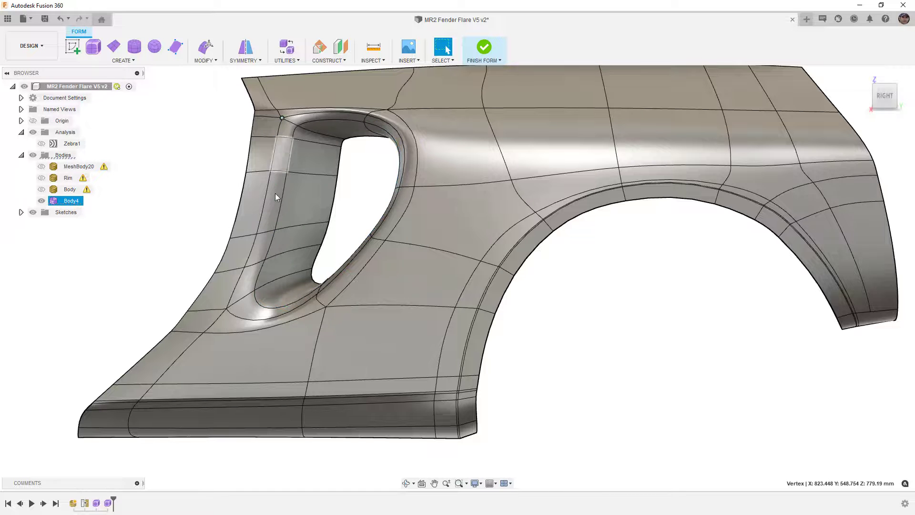
click(228, 308)
click(351, 203)
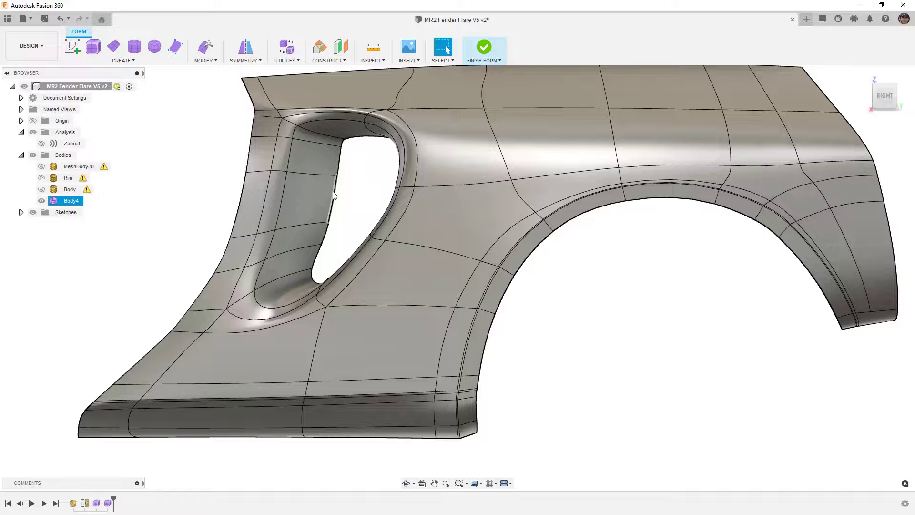
click(320, 199)
key(alt+1)
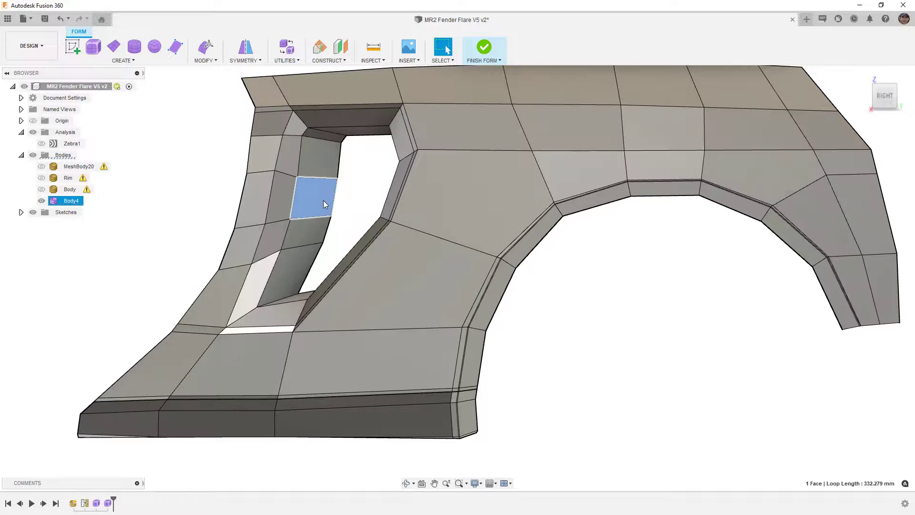
click(347, 199)
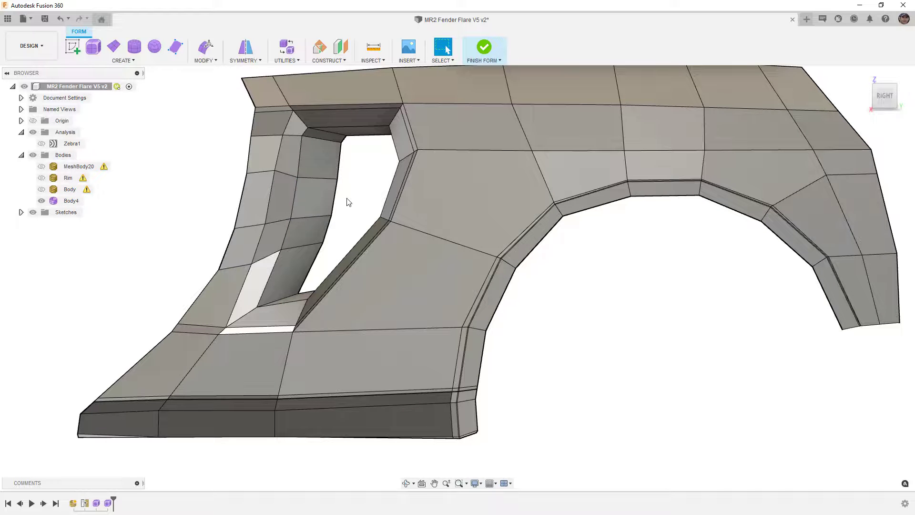
Save the fender flare design as a new version
scroll(347, 197, down, 2)
middle_drag(350, 192, 346, 206)
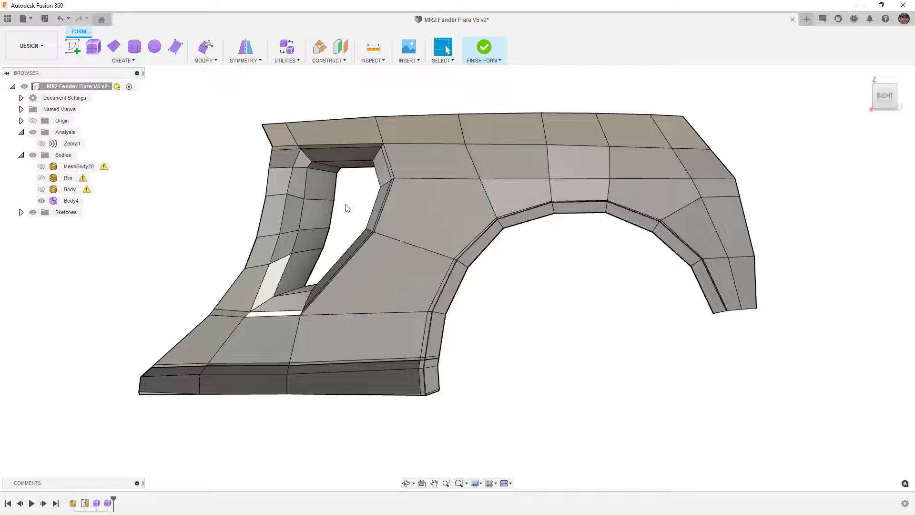
key(ctrl+s)
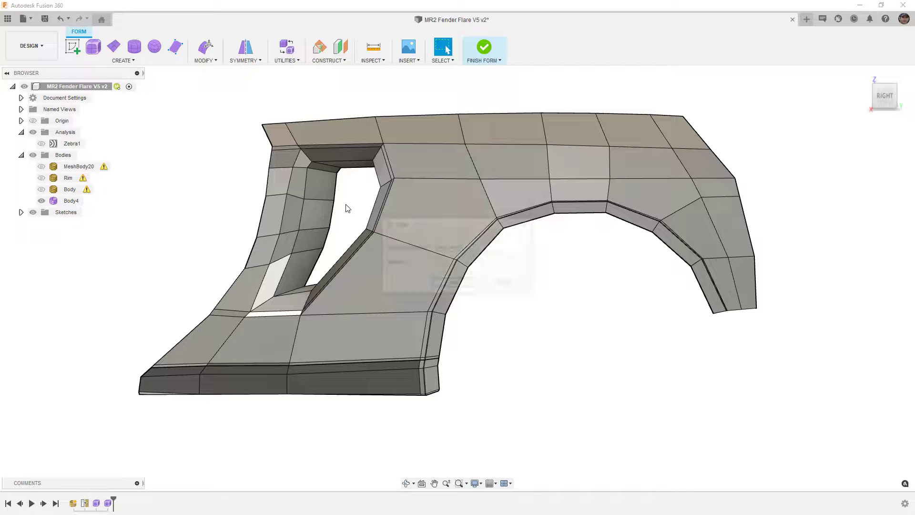
key(Return)
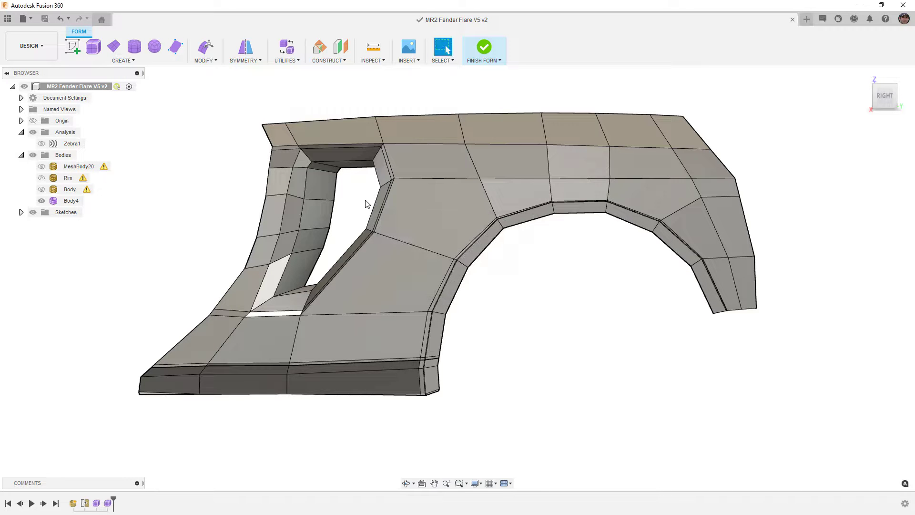
Insert an edge above the five-edge row running rearward from the vent's upper rear corner, at insert location -0.50
double_click(437, 143)
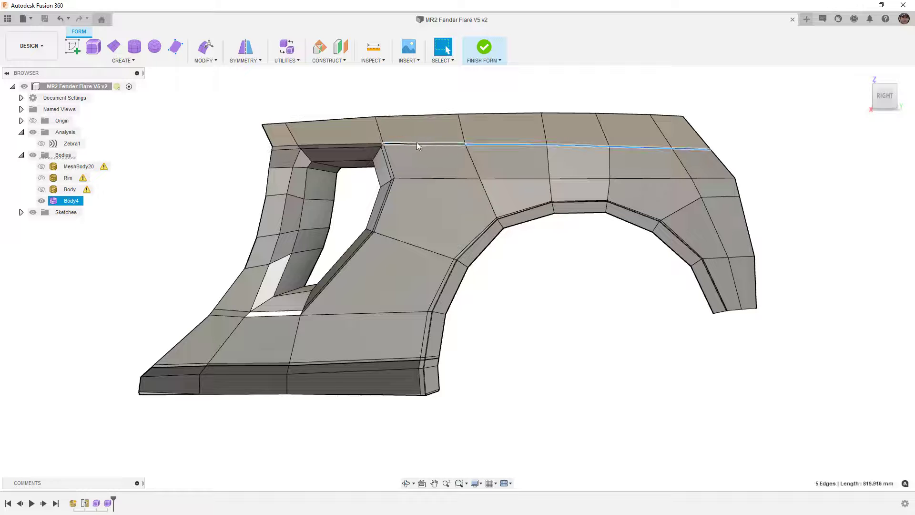
click(205, 60)
click(221, 94)
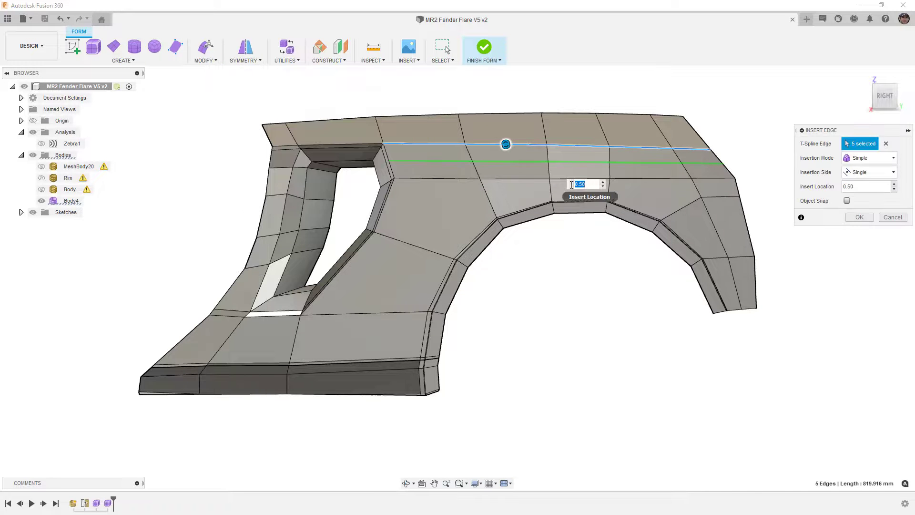
click(843, 186)
text(-)
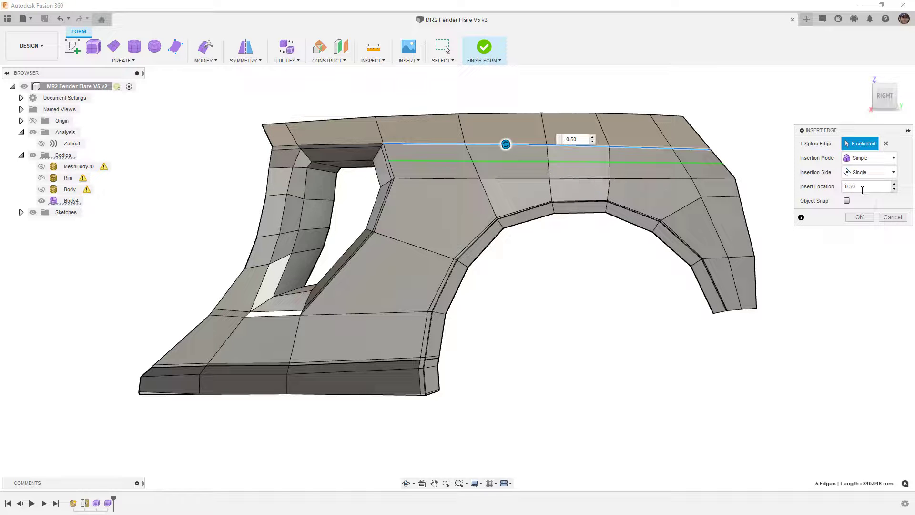
click(859, 217)
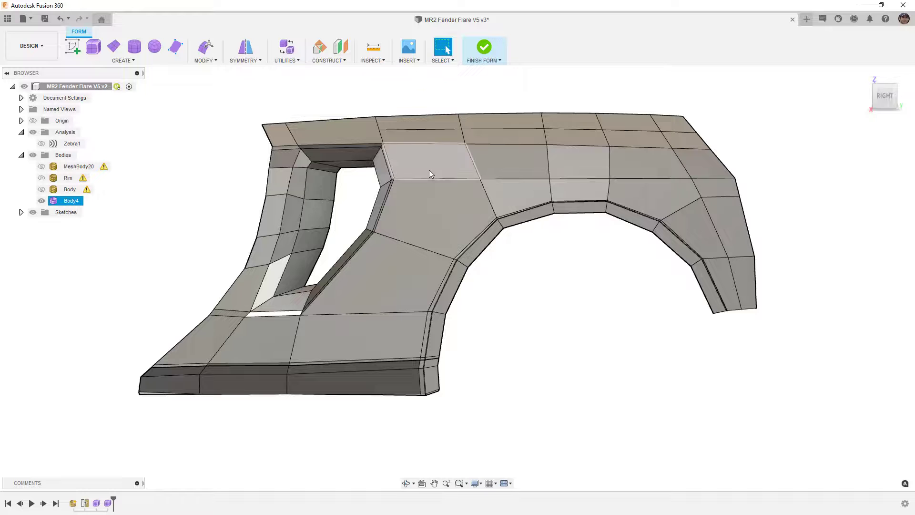
Insert an edge above the short front edge ahead of the vent's upper corner, at insert location 0.50
scroll(296, 143, up, 2)
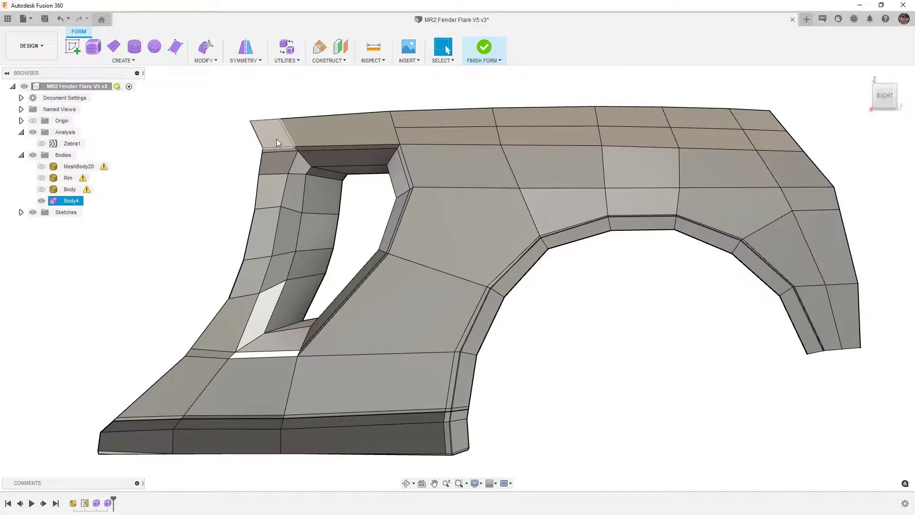
click(278, 146)
right_click(233, 123)
click(248, 98)
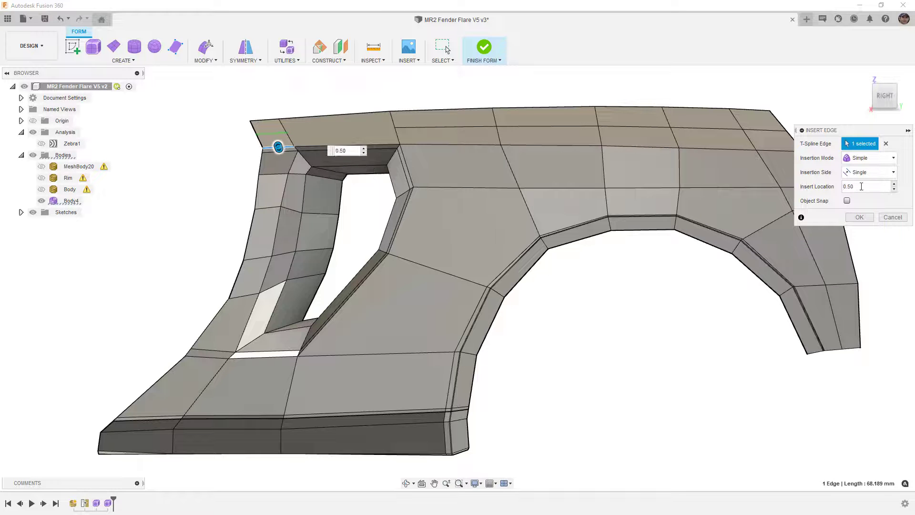
key(Return)
Connect the two inserted edges across the face above the vent with Insert Point
click(205, 48)
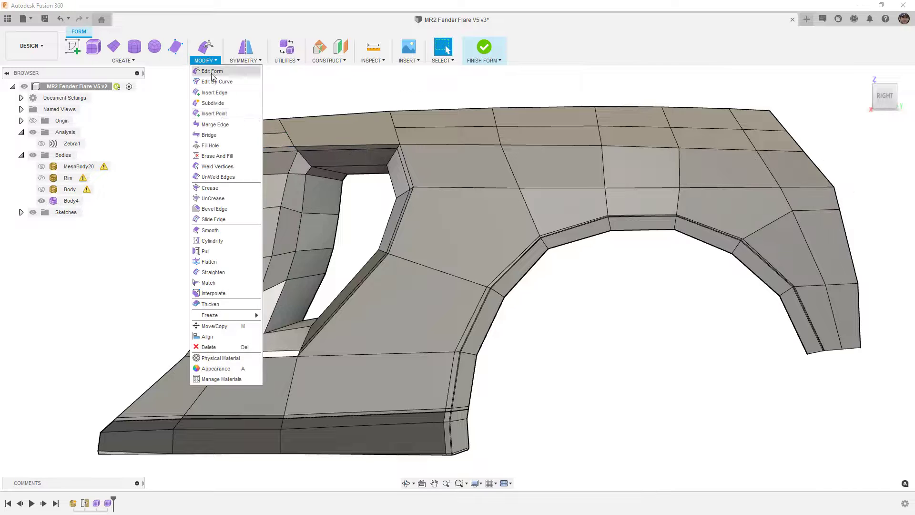
click(224, 118)
click(287, 133)
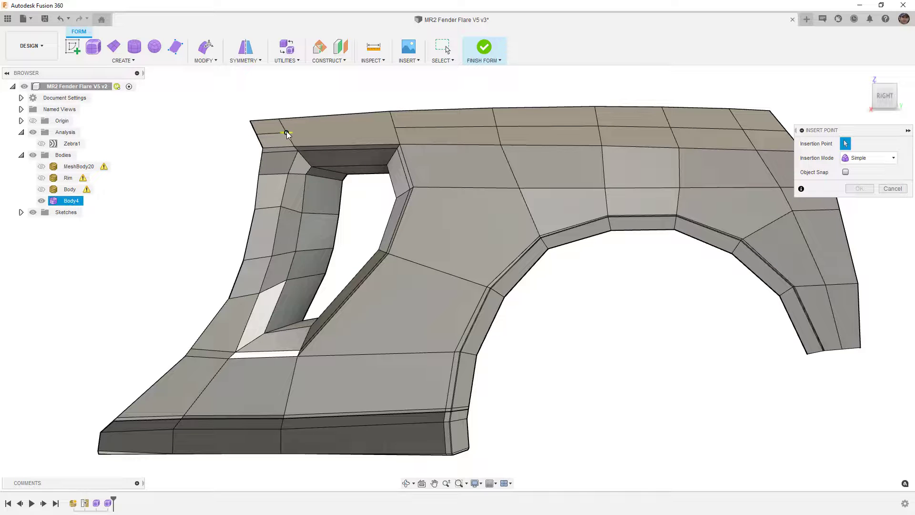
click(395, 127)
click(859, 189)
click(575, 164)
Compare the flare's upper surface in smooth display with the scanned Body mesh, showing the mesh and hiding it again
shift+middle_drag(576, 164, 486, 156)
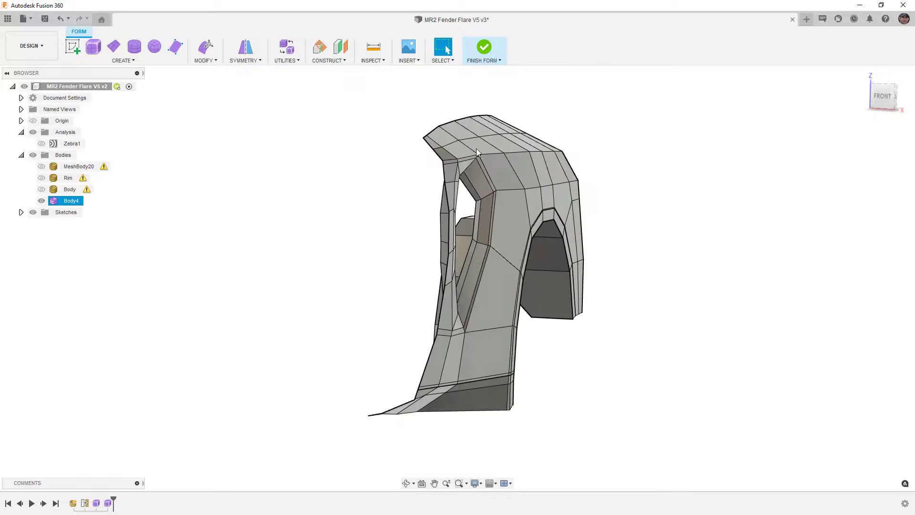
scroll(473, 142, up, 5)
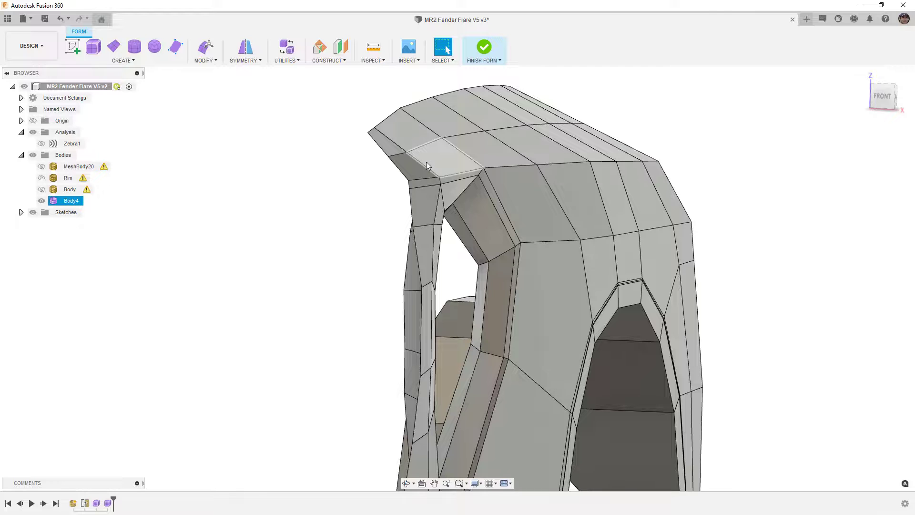
key(alt+3)
mouse_move(605, 172)
shift+middle_down()
mouse_move(525, 171)
mouse_move(601, 173)
shift+middle_up()
click(220, 195)
click(41, 189)
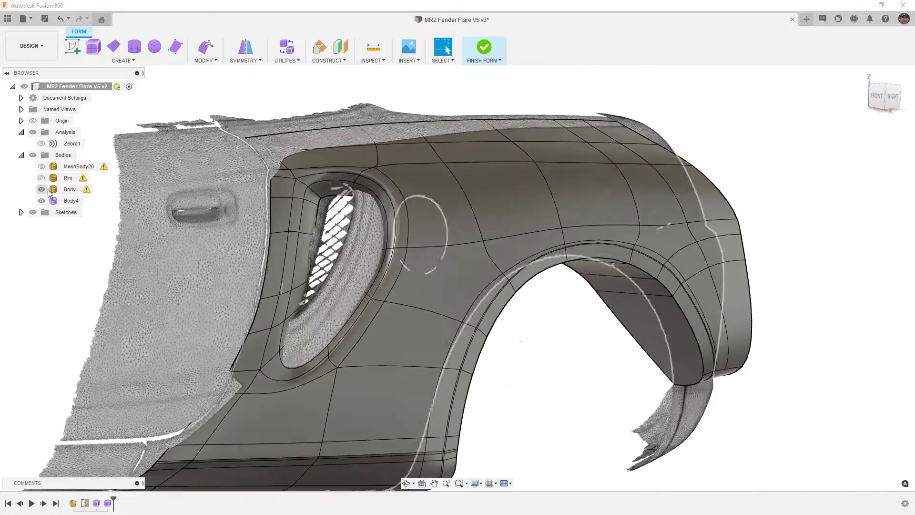
scroll(267, 152, up, 3)
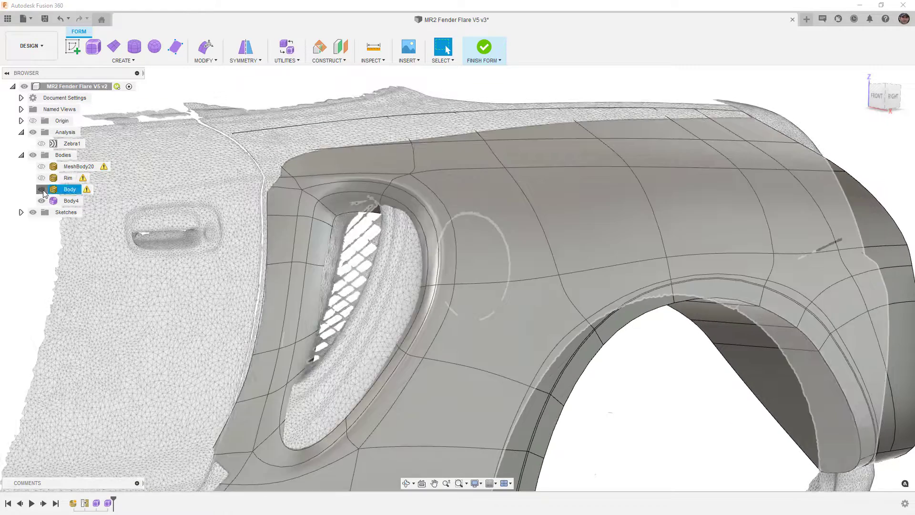
click(41, 189)
Examine the vent's upper front corner in box display, checking the face above it and the two edges running into the opening
click(285, 158)
key(alt+1)
shift+middle_drag(437, 142, 410, 125)
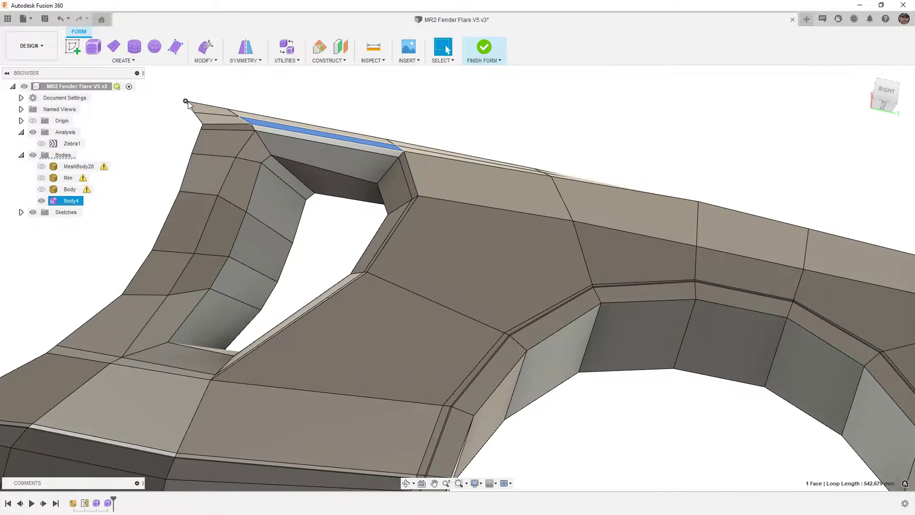
mouse_move(239, 122)
shift+middle_down()
mouse_move(280, 148)
mouse_move(245, 124)
shift+middle_up()
scroll(244, 124, up, 3)
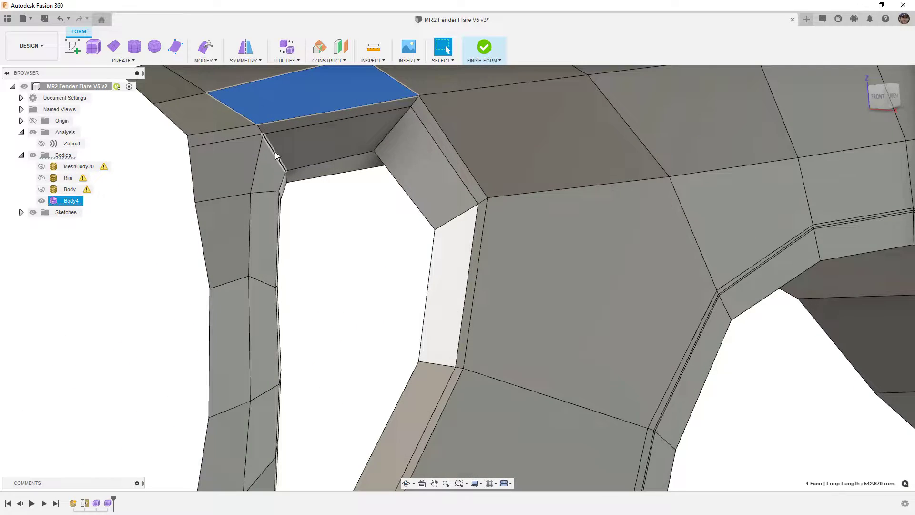
scroll(241, 121, down, 5)
scroll(250, 116, up, 7)
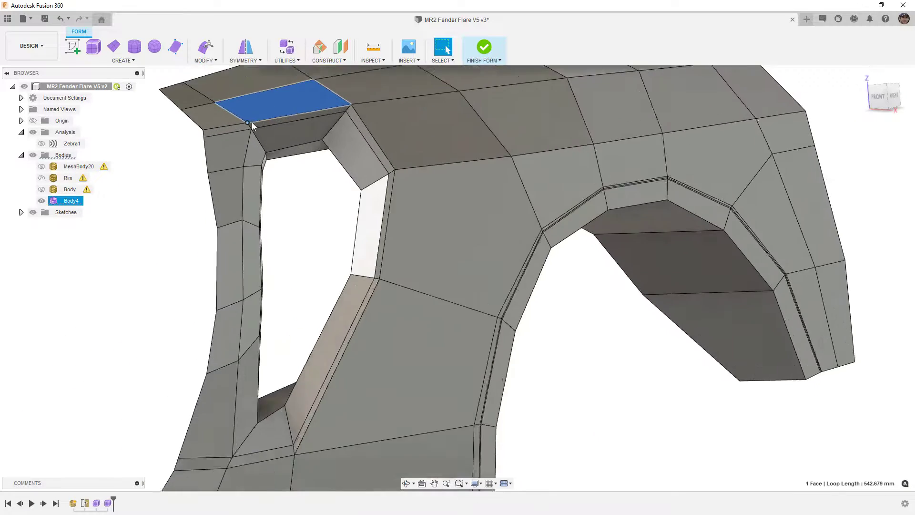
click(247, 126)
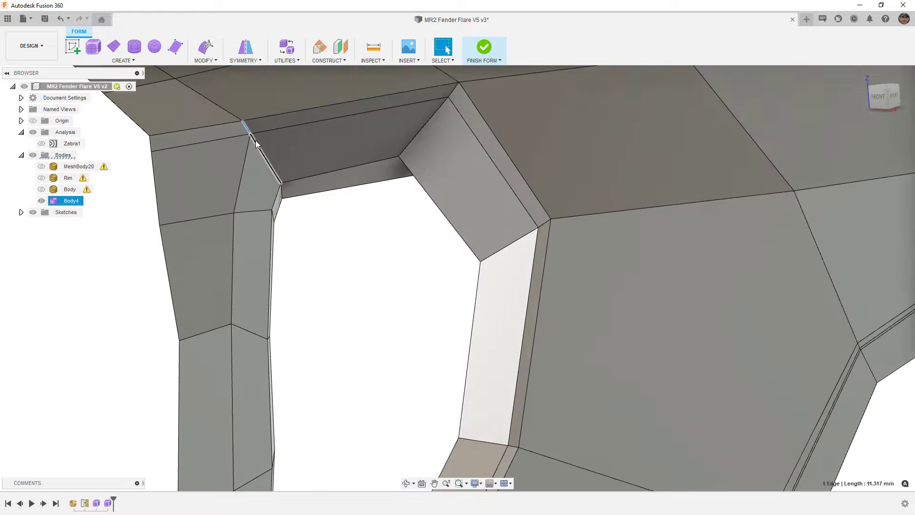
shift+click(256, 144)
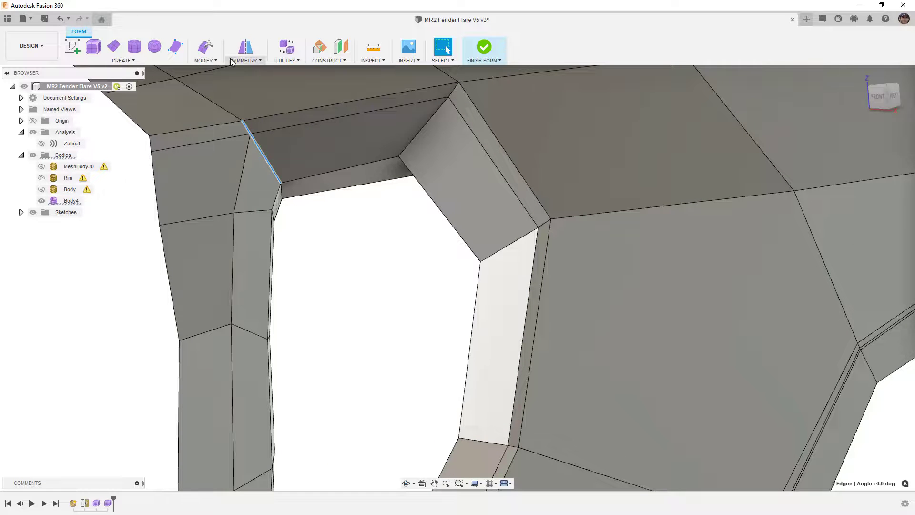
click(237, 53)
key(Escape)
Move the edge at the vent's upper front corner inward and slightly up in the front view with Edit Form
click(205, 46)
click(255, 142)
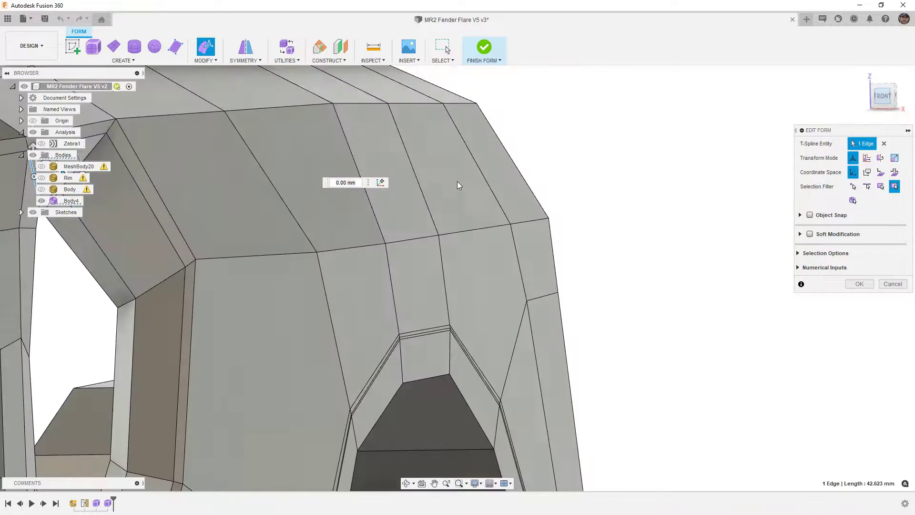
shift+middle_drag(457, 181, 487, 190)
middle_drag(486, 189, 595, 211)
scroll(594, 212, down, 2)
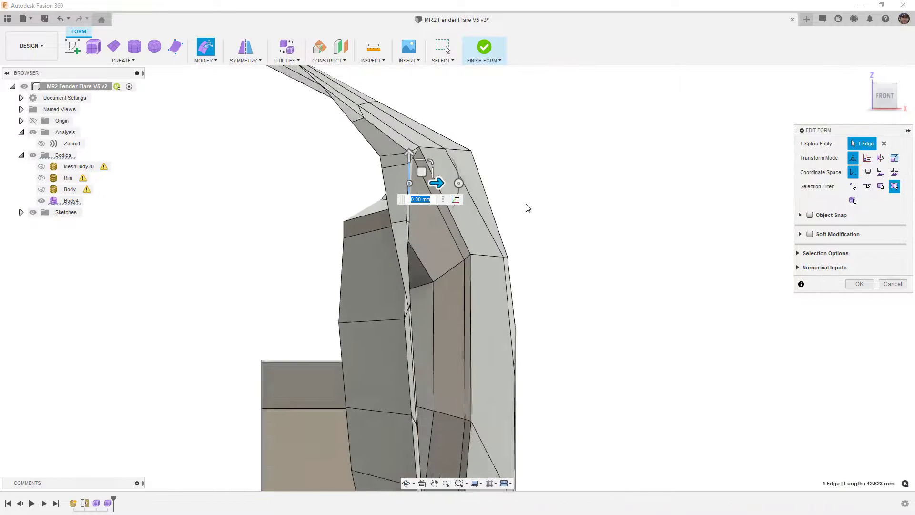
scroll(415, 183, up, 3)
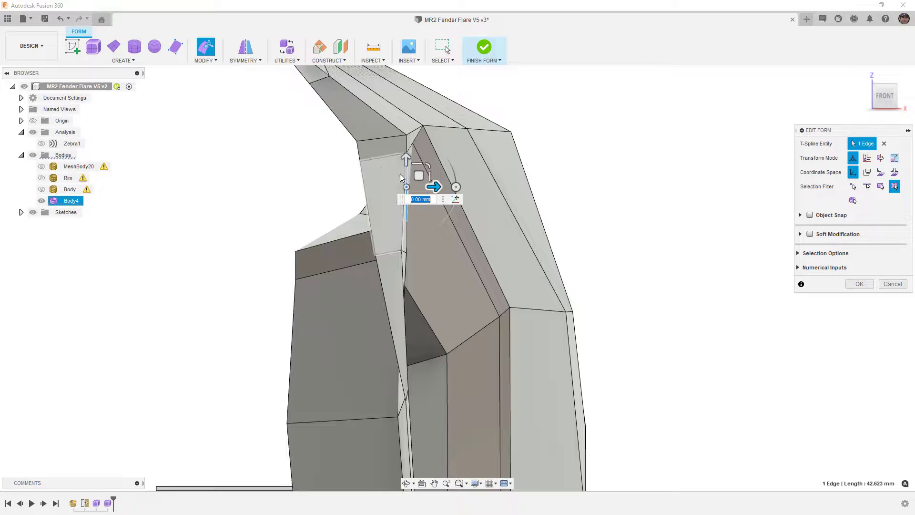
drag(419, 175, 394, 158)
Select the vertex at the vent's upper front corner and shift it slightly inward in the front view
shift+click(407, 134)
shift+middle_drag(491, 238, 455, 239)
scroll(454, 239, down, 3)
scroll(312, 256, down, 2)
scroll(312, 256, up, 3)
shift+middle_drag(354, 281, 386, 279)
click(880, 95)
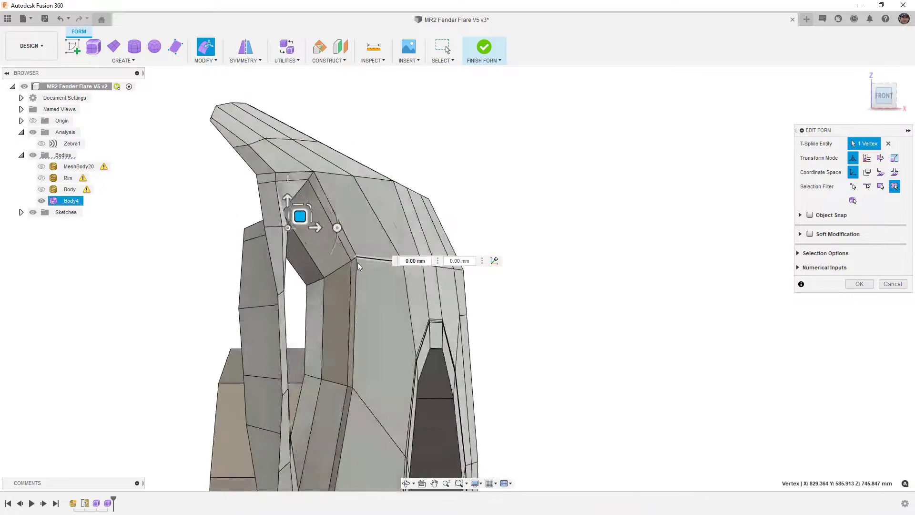
scroll(266, 253, up, 3)
drag(316, 207, 303, 210)
Fine-tune the vent's upper front corner in smooth display, check its vertices from the side and front, and finish the form edit
shift+middle_drag(303, 208, 212, 272)
key(alt+3)
scroll(265, 281, up, 2)
scroll(212, 271, up, 1)
drag(211, 245, 215, 245)
click(246, 282)
shift+middle_drag(246, 281, 281, 292)
click(248, 262)
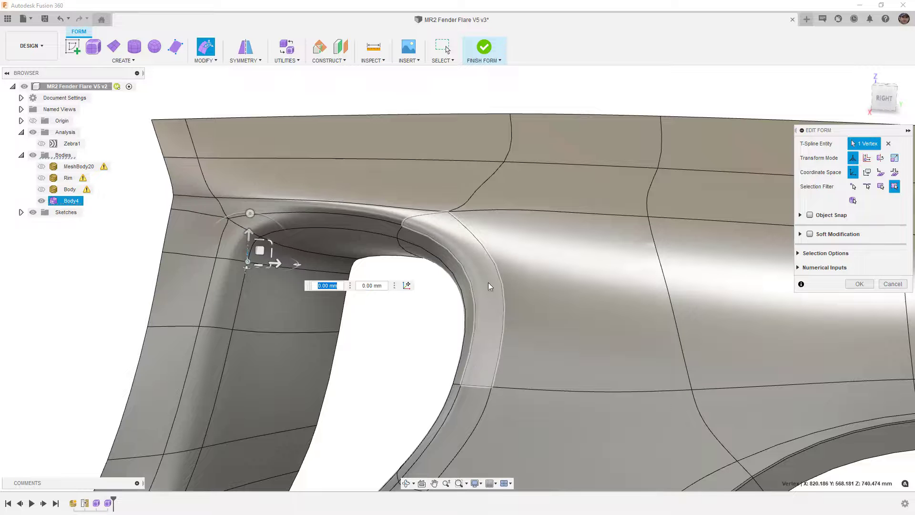
click(372, 324)
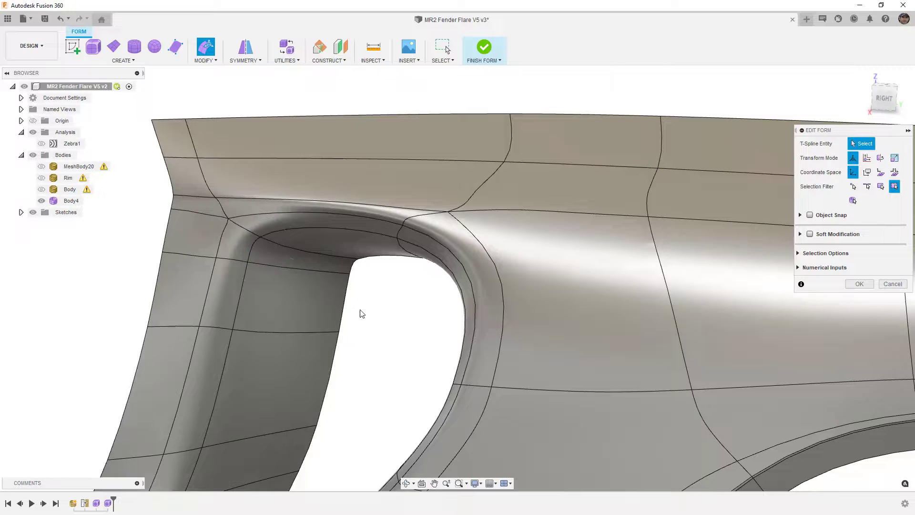
scroll(363, 313, down, 1)
shift+middle_drag(365, 316, 427, 319)
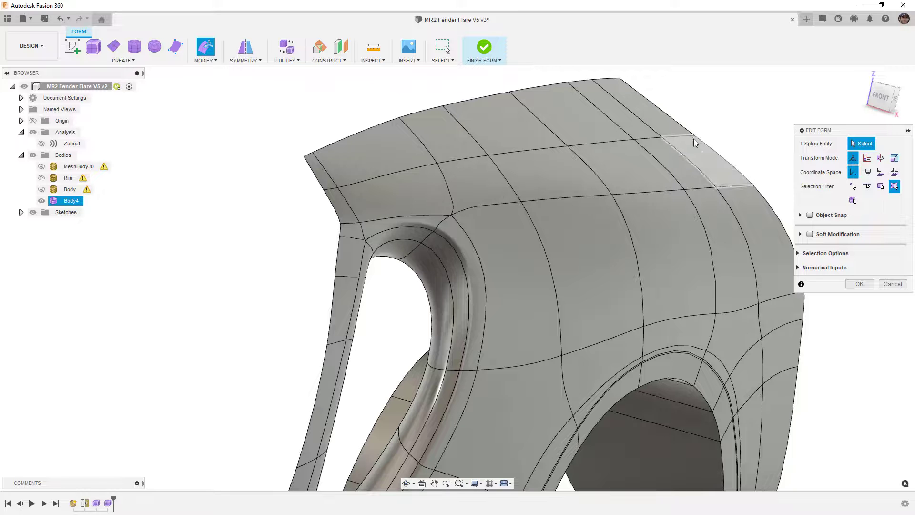
click(859, 284)
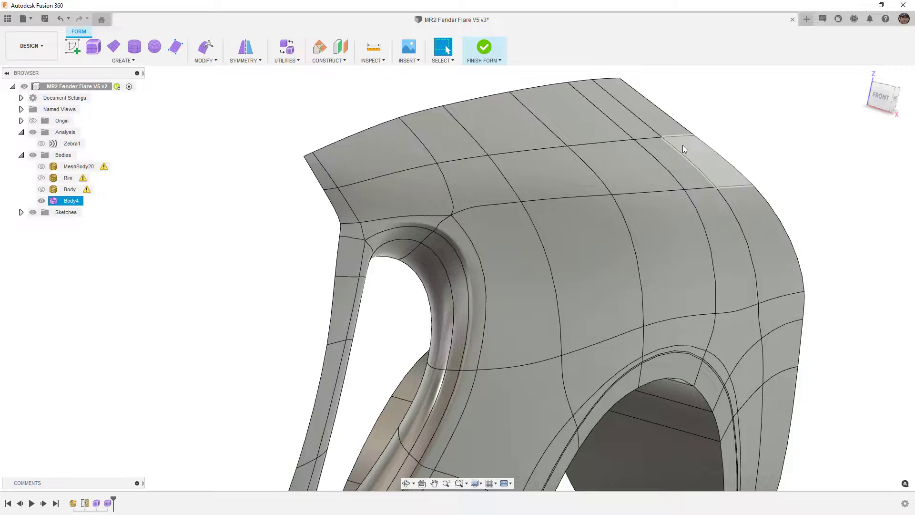
In box display, select the lengthwise edge loop along the flare's top and set up Insert Edge in Simple mode on both sides
scroll(551, 150, down, 2)
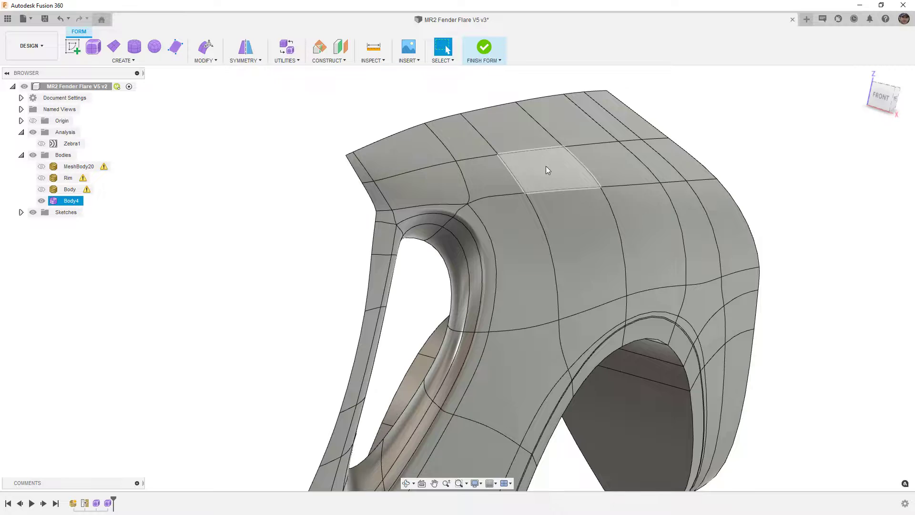
shift+middle_drag(547, 165, 527, 168)
click(537, 170)
key(ctrl+1)
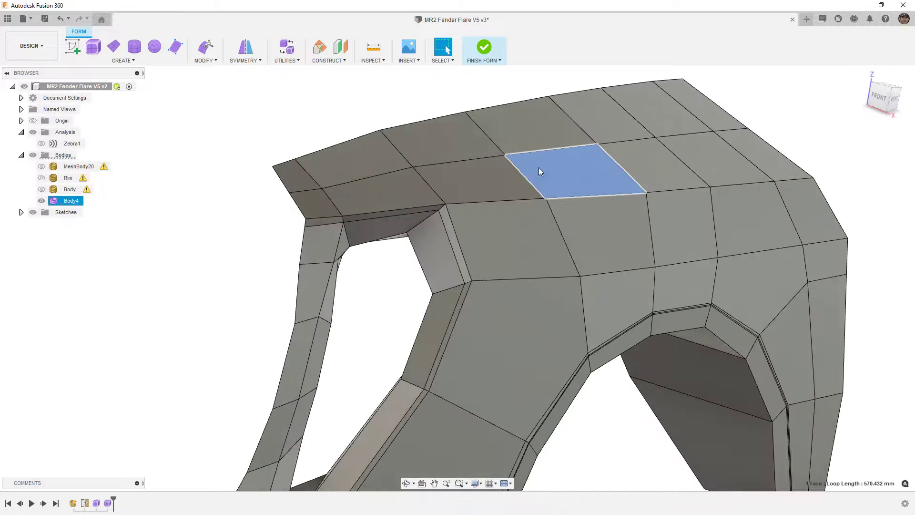
double_click(456, 163)
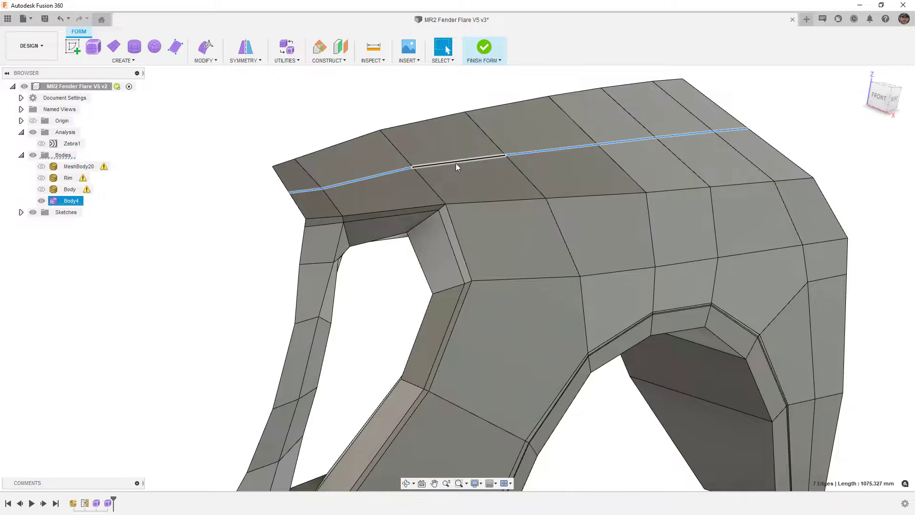
click(205, 60)
click(227, 92)
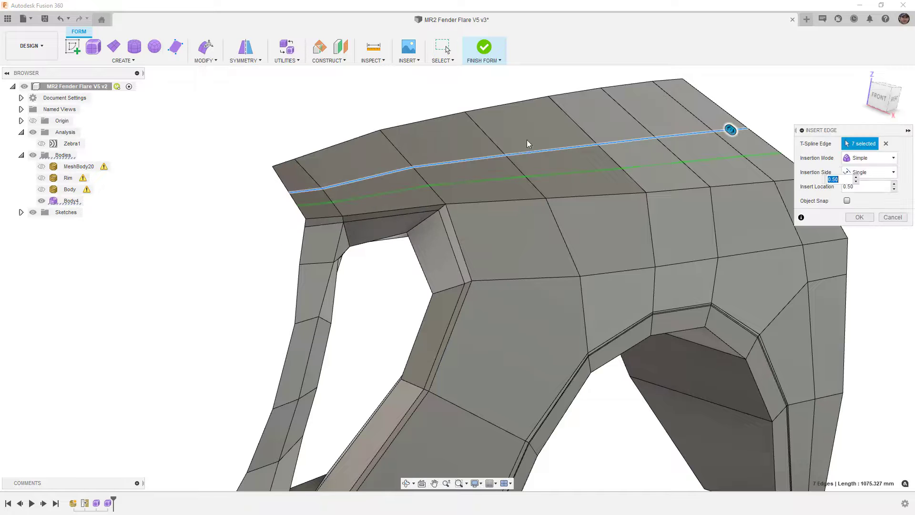
click(872, 173)
click(865, 196)
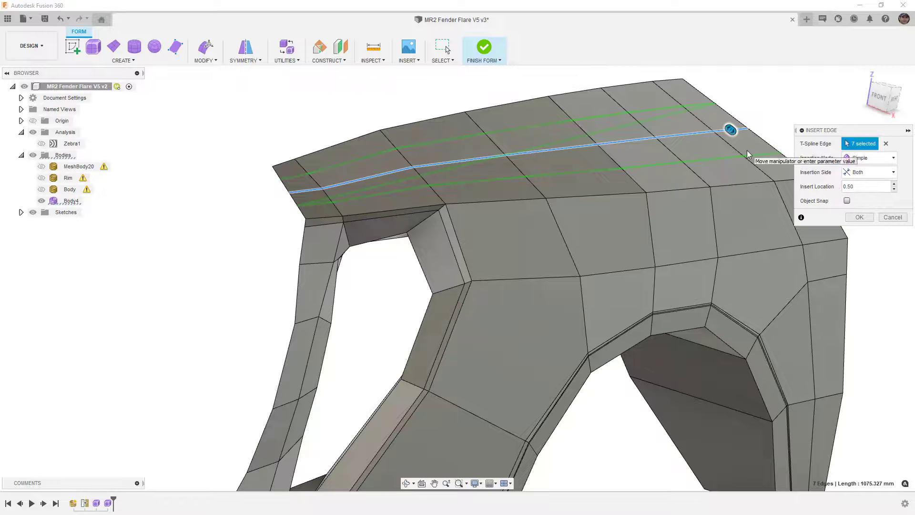
Set the insert location to 0.1 and insert the two supporting edges beside the flare's upper edge loop
click(888, 86)
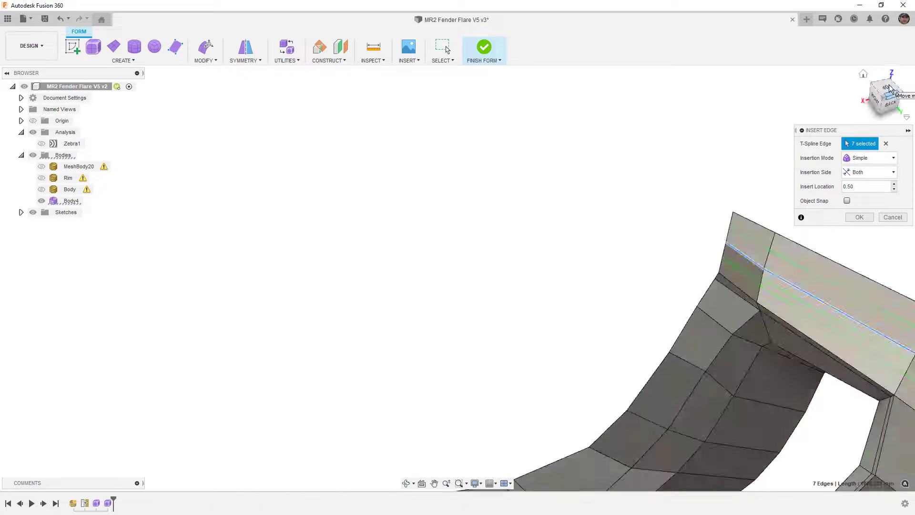
click(898, 76)
middle_drag(748, 147, 439, 360)
scroll(453, 348, down, 3)
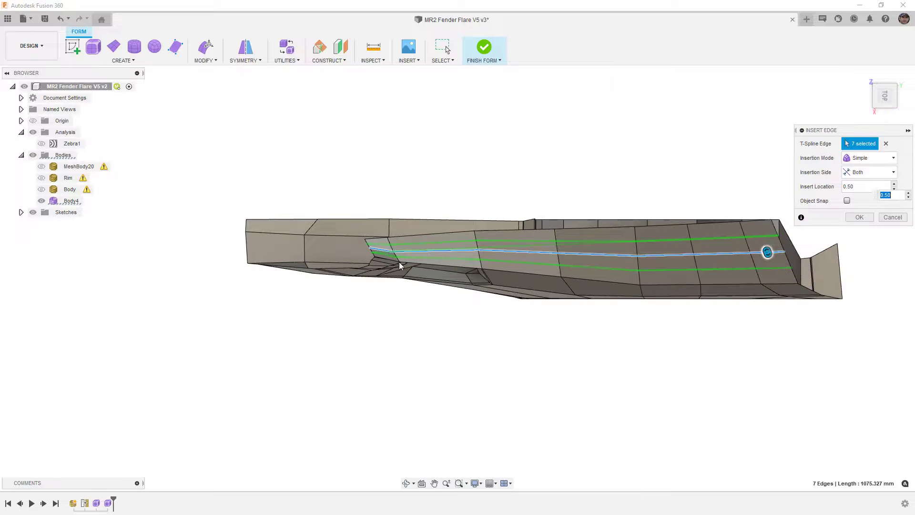
scroll(736, 262, up, 3)
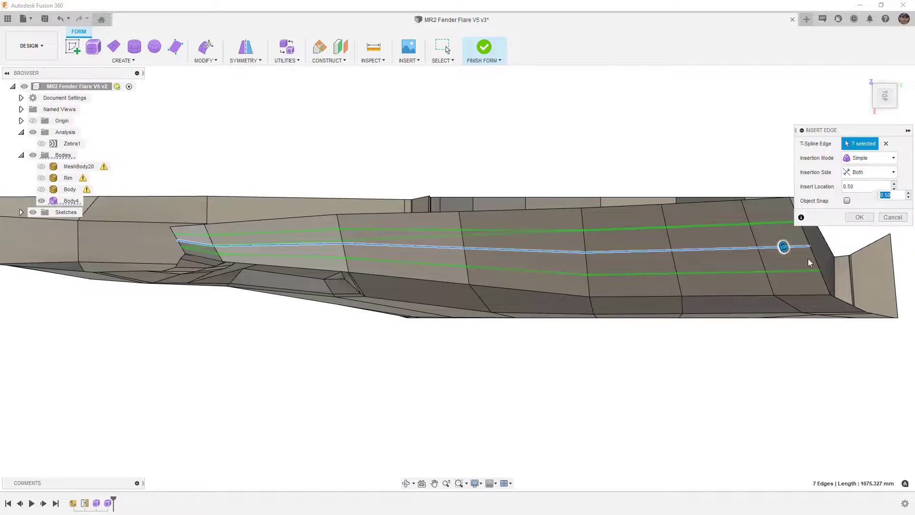
click(855, 187)
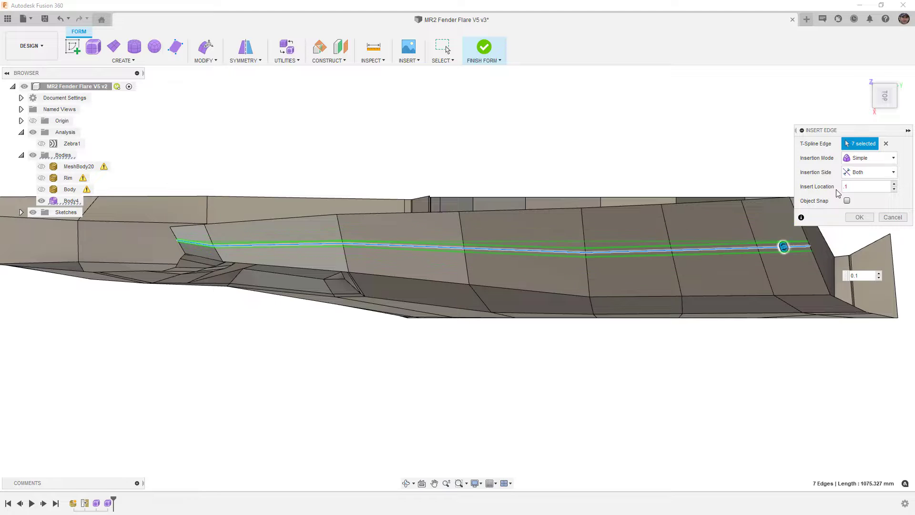
key(Return)
Examine the flare's top crease and vent area in smooth display, with and without edges shown
shift+middle_drag(837, 194, 620, 254)
scroll(619, 254, down, 1)
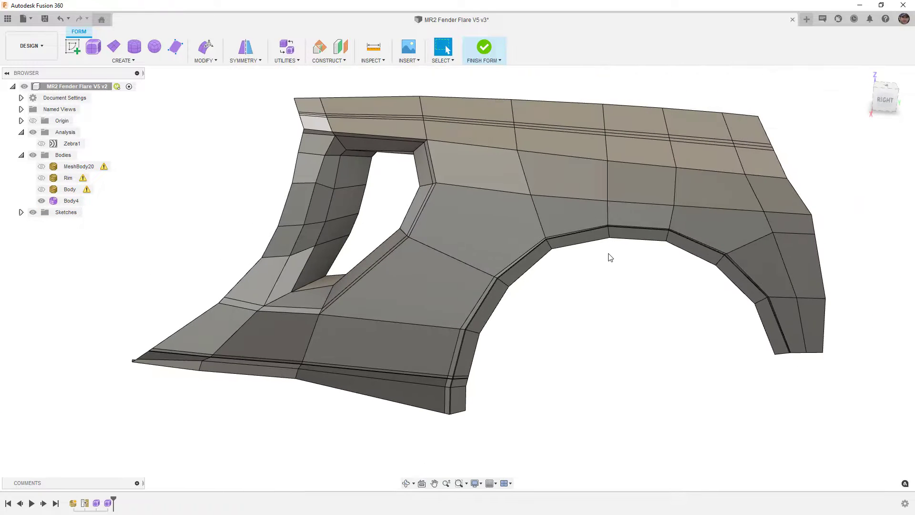
key(alt+3)
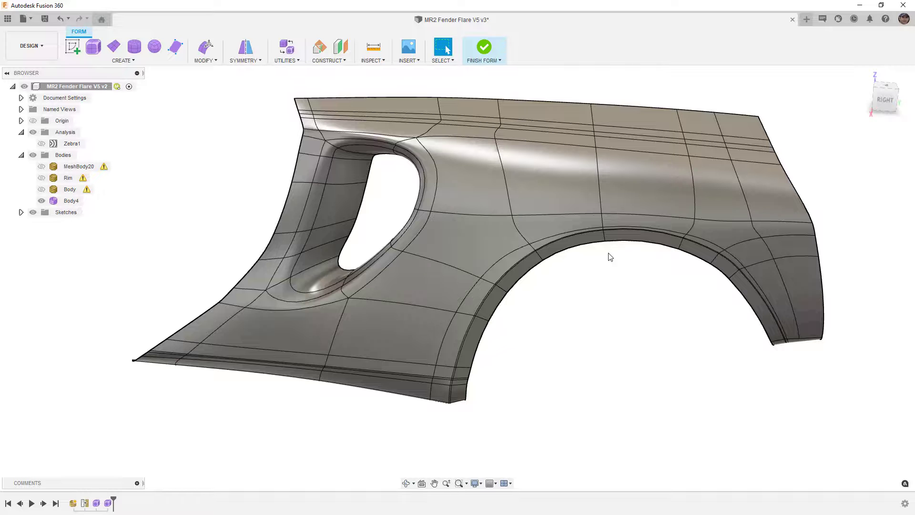
key(ctrl+4)
mouse_move(617, 310)
shift+middle_down()
mouse_move(580, 321)
mouse_move(605, 312)
shift+middle_up()
scroll(310, 116, up, 3)
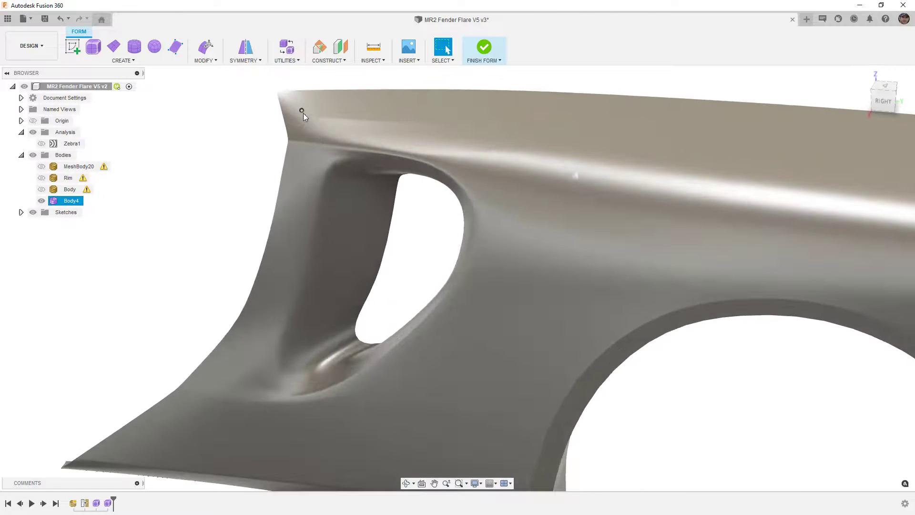
scroll(304, 117, down, 5)
shift+middle_drag(416, 164, 473, 172)
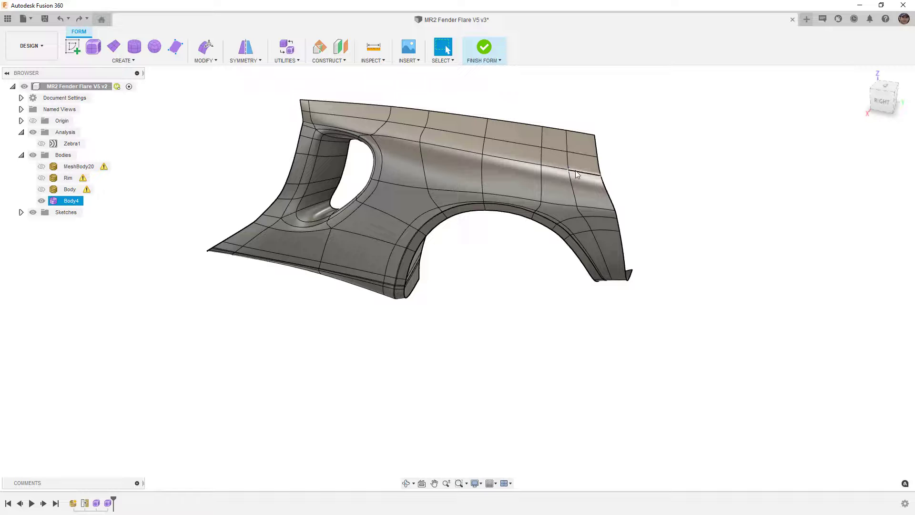
Slide the lengthwise edge loop along the flare's top down toward the shoulder edge with Slide Edge, to a slide location of about 0.648
mouse_move(564, 168)
shift+middle_down()
mouse_move(582, 180)
mouse_move(571, 174)
shift+middle_up()
scroll(580, 154, up, 3)
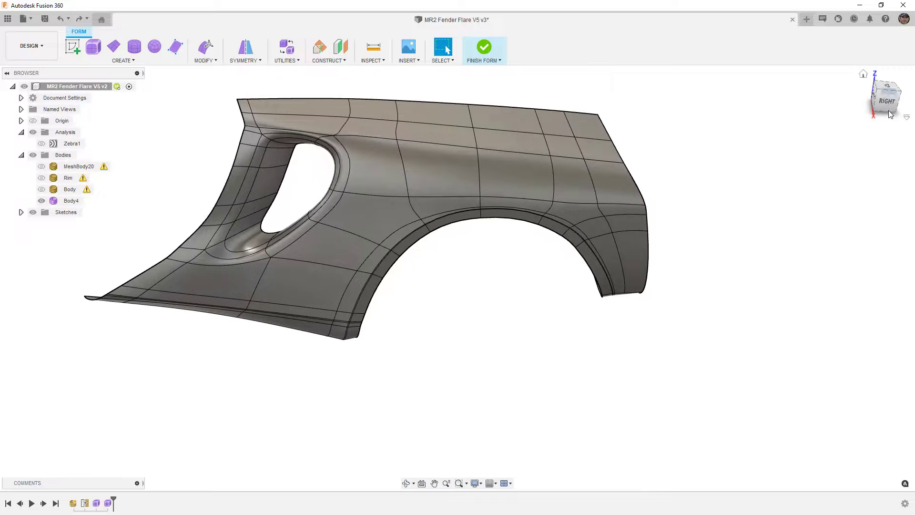
click(885, 88)
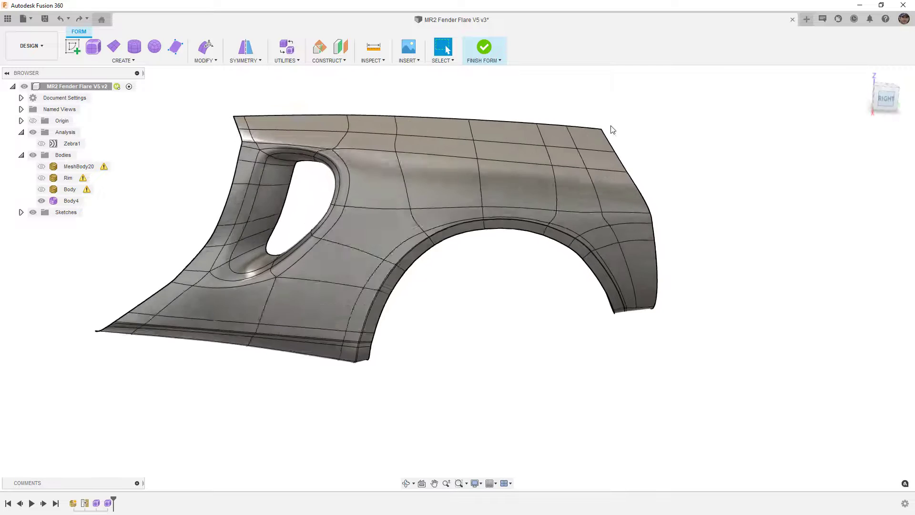
scroll(600, 181, up, 2)
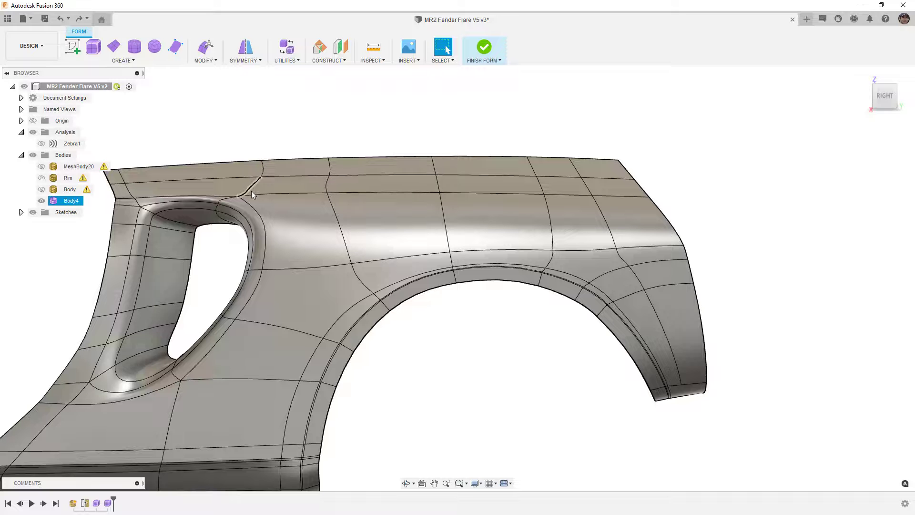
double_click(229, 180)
click(204, 60)
click(221, 219)
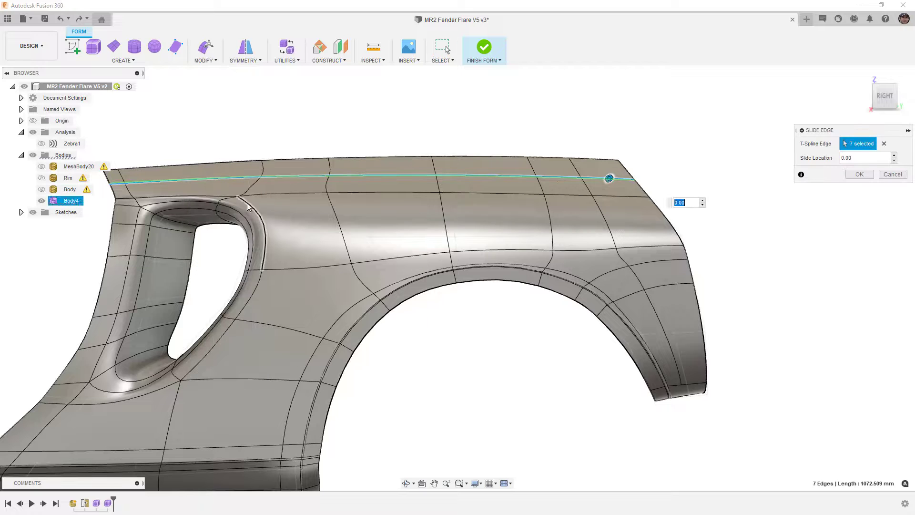
drag(608, 179, 615, 192)
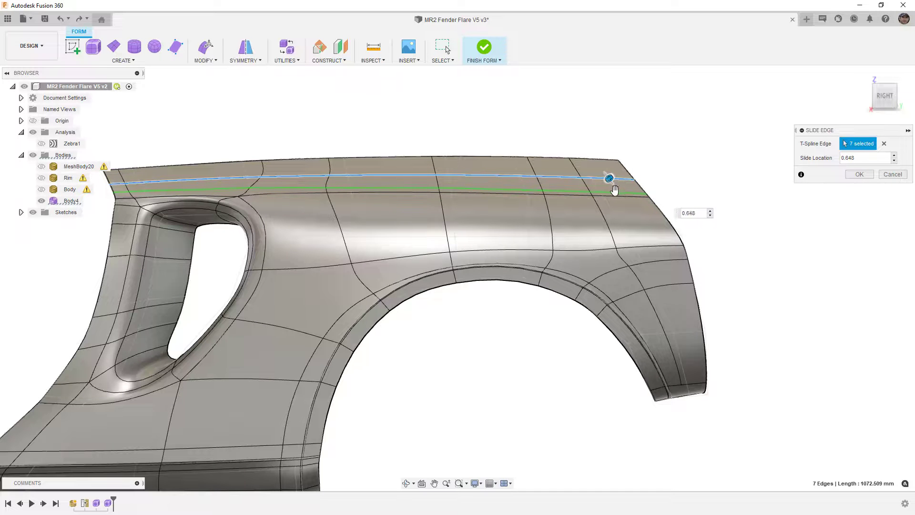
click(859, 174)
Insert Simple supporting edges on both sides of the repositioned edge loop along the flare's top
shift+middle_drag(480, 216, 492, 220)
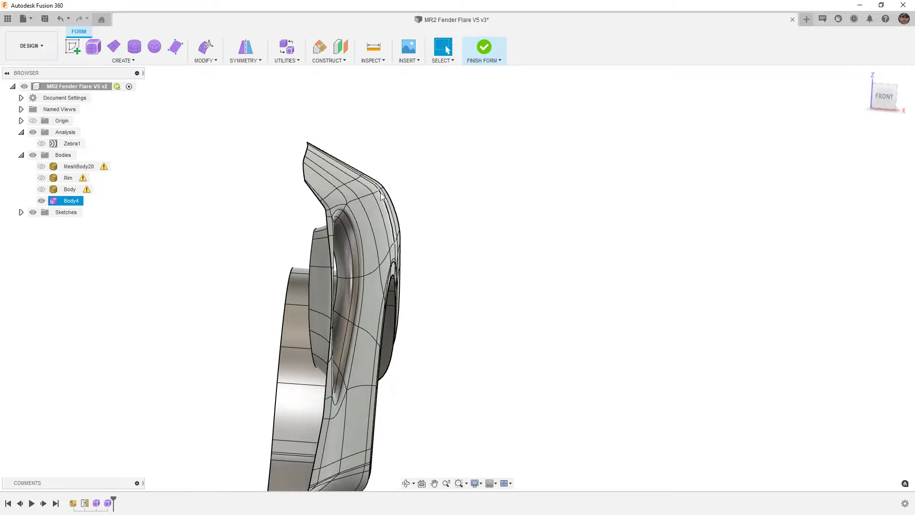
scroll(358, 178, up, 2)
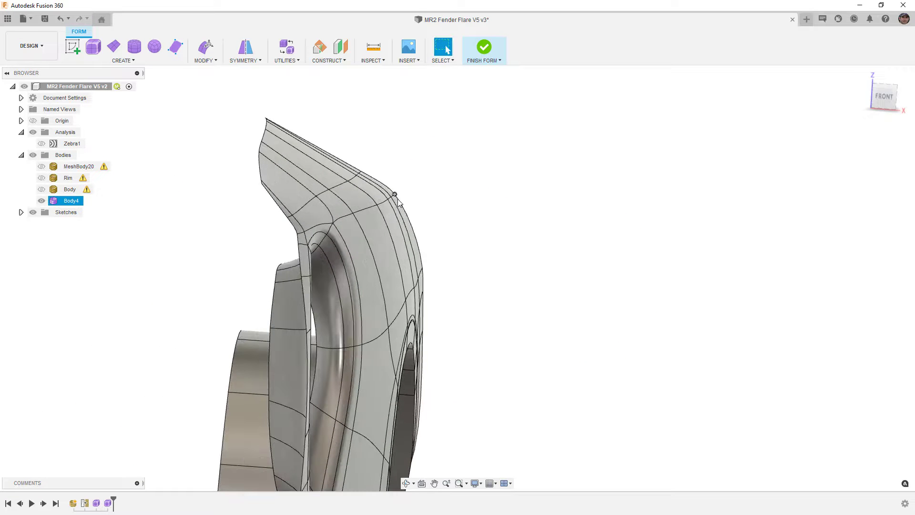
click(205, 61)
click(212, 83)
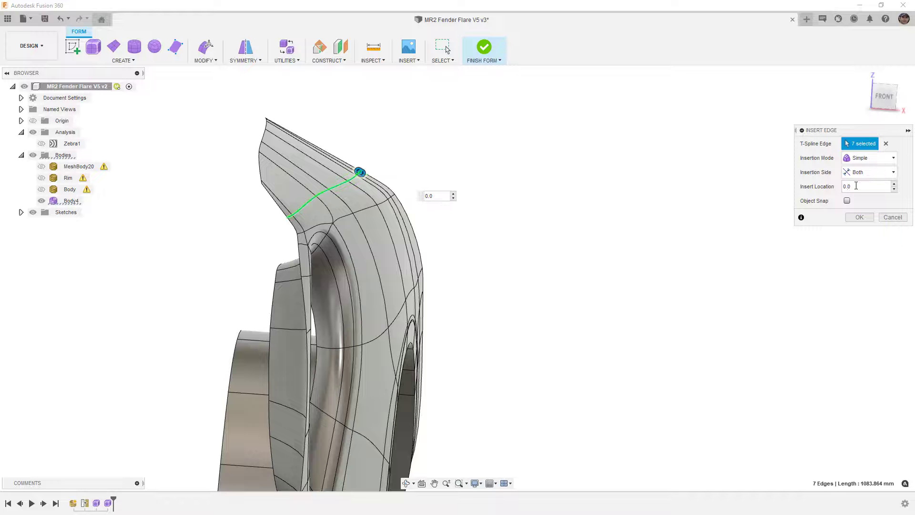
click(860, 217)
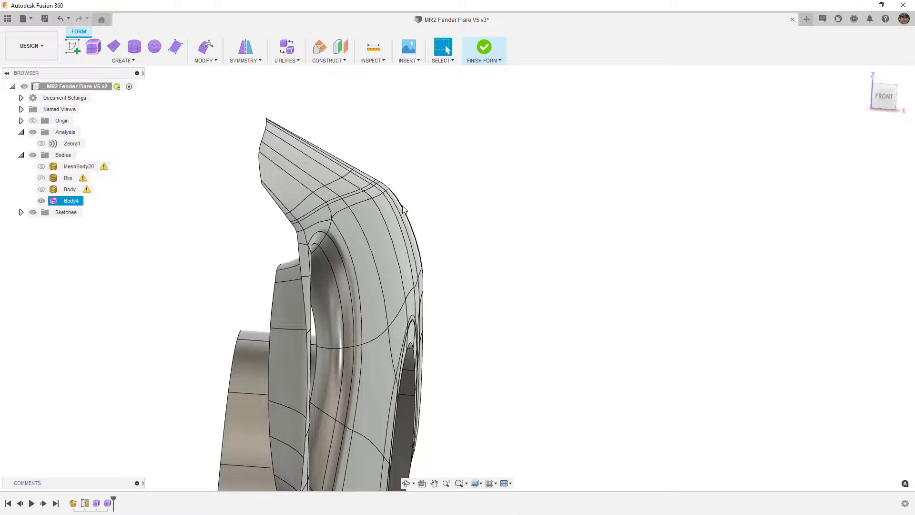
Inspect the highlight along the flare's top crease and around the vent in smooth shaded display without edges
key(ctrl+4)
shift+middle_drag(414, 233, 296, 272)
scroll(338, 251, down, 5)
scroll(136, 262, up, 3)
scroll(135, 262, up, 1)
shift+middle_drag(135, 262, 139, 260)
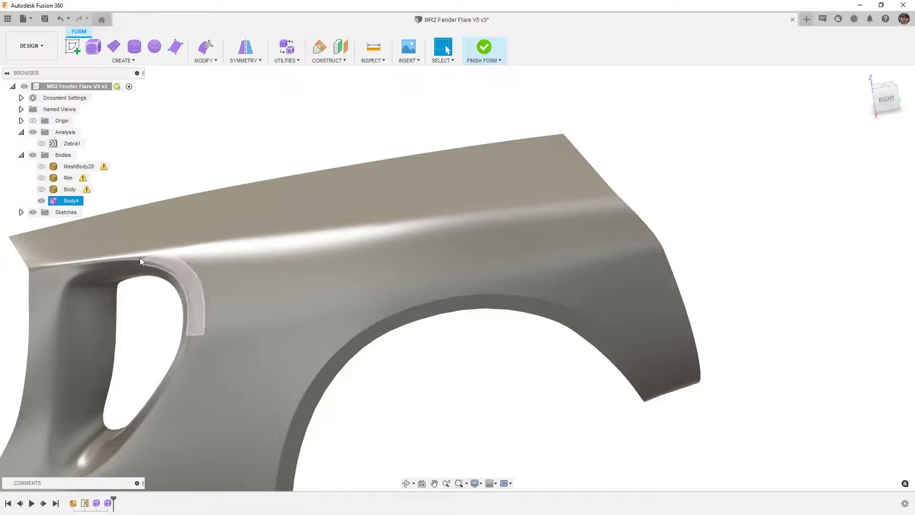
scroll(398, 239, down, 5)
shift+middle_drag(320, 267, 359, 247)
In box display from the top view, try moving the three short cross edges at the supporting loops 20 mm inward with Edit Form
click(375, 239)
key(ctrl+1)
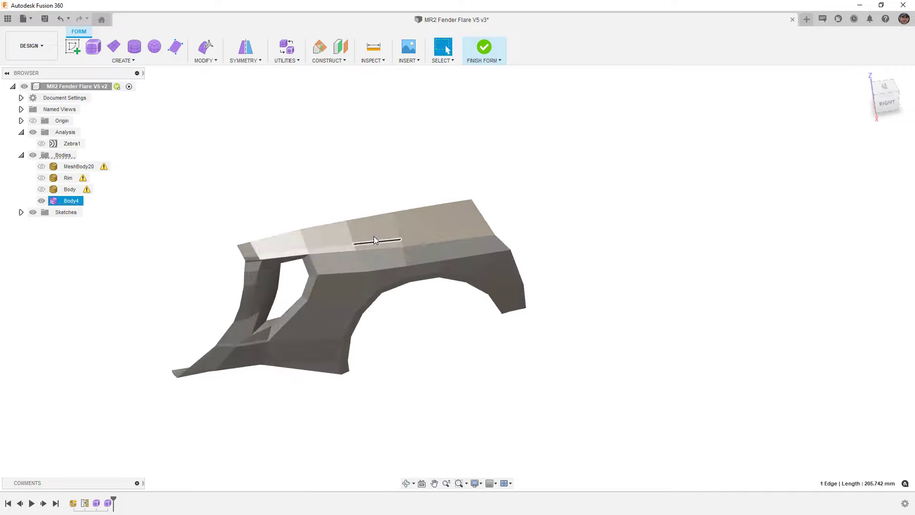
key(ctrl+2)
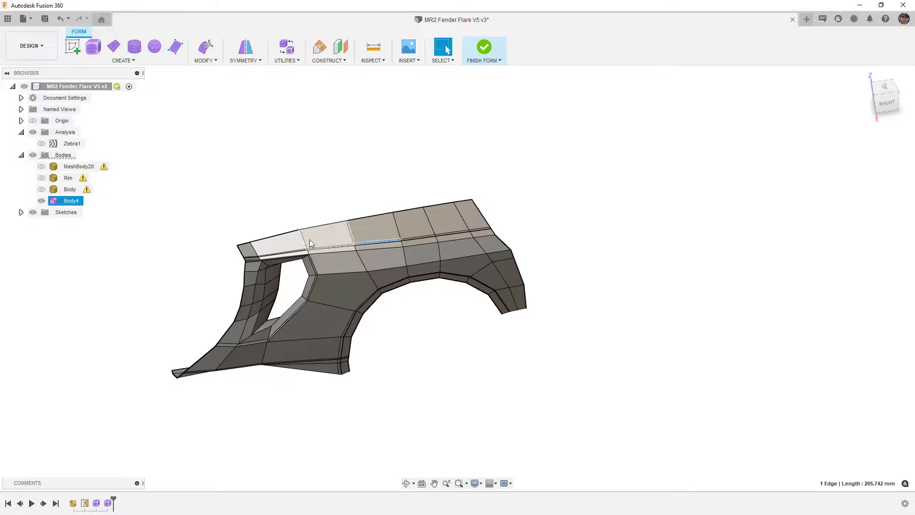
click(884, 88)
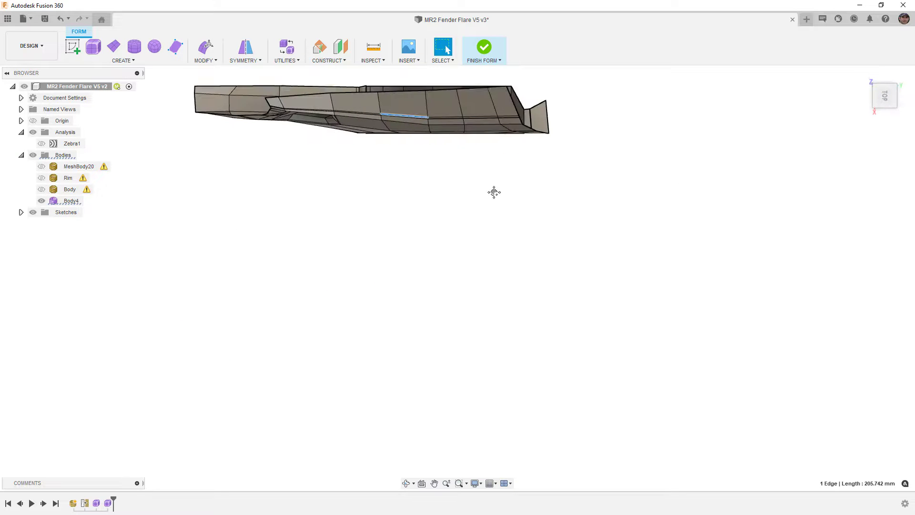
scroll(377, 169, up, 5)
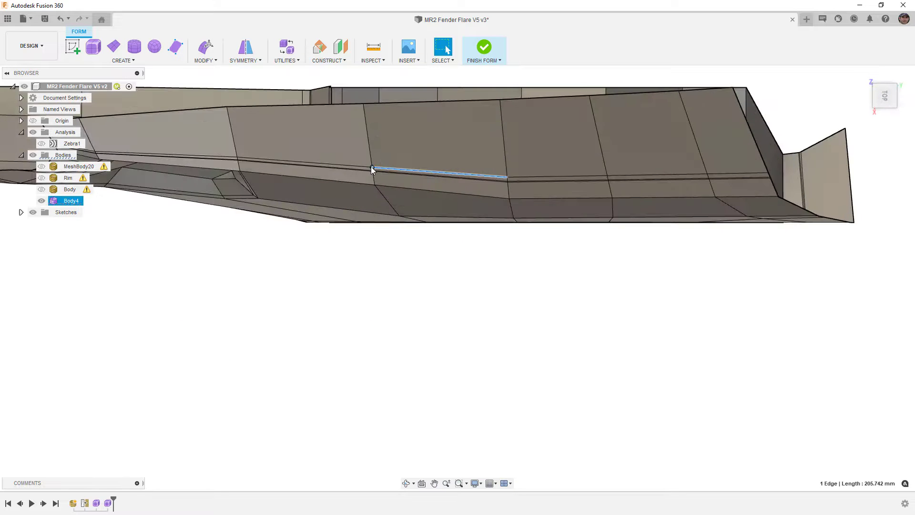
double_click(388, 192)
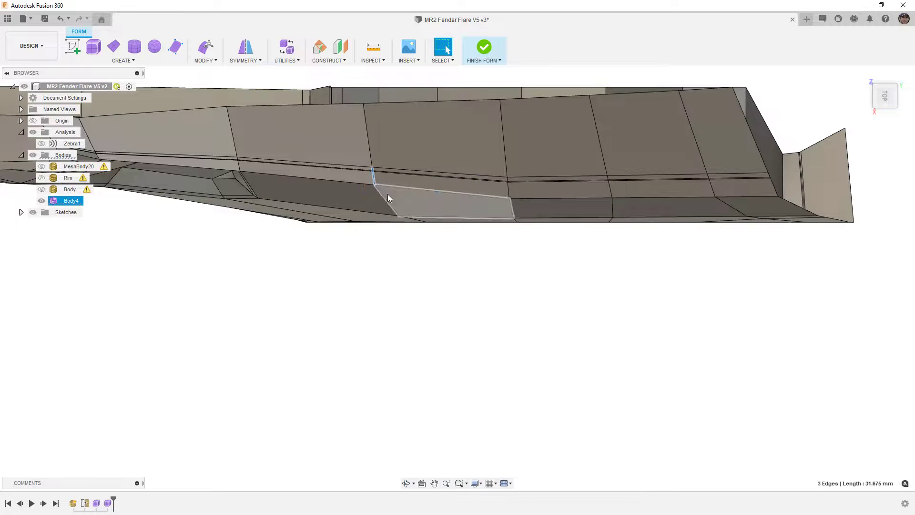
click(205, 46)
drag(374, 198, 372, 191)
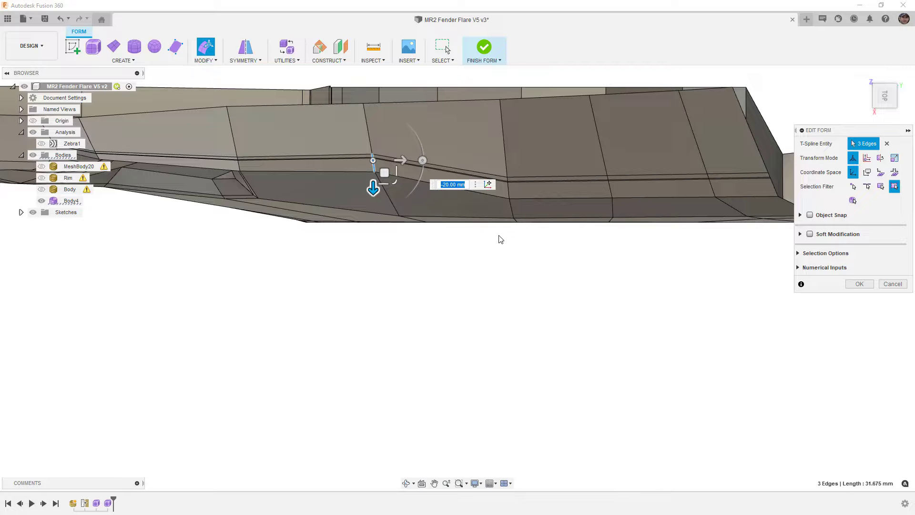
Undo the inward move of the three short cross edges and examine them close up in smooth and box display
mouse_move(498, 237)
shift+middle_down()
mouse_move(459, 243)
mouse_move(456, 201)
mouse_move(448, 227)
mouse_move(514, 229)
mouse_move(500, 237)
shift+middle_up()
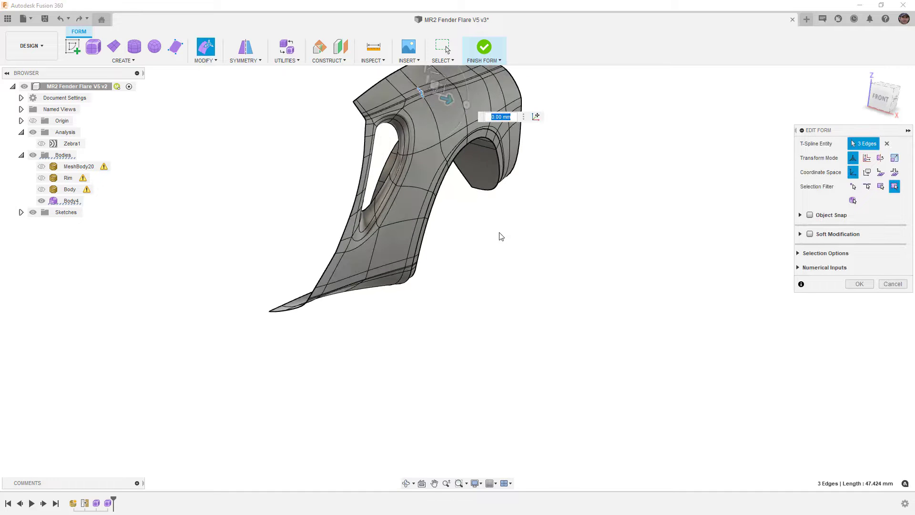
key(alt+Up)
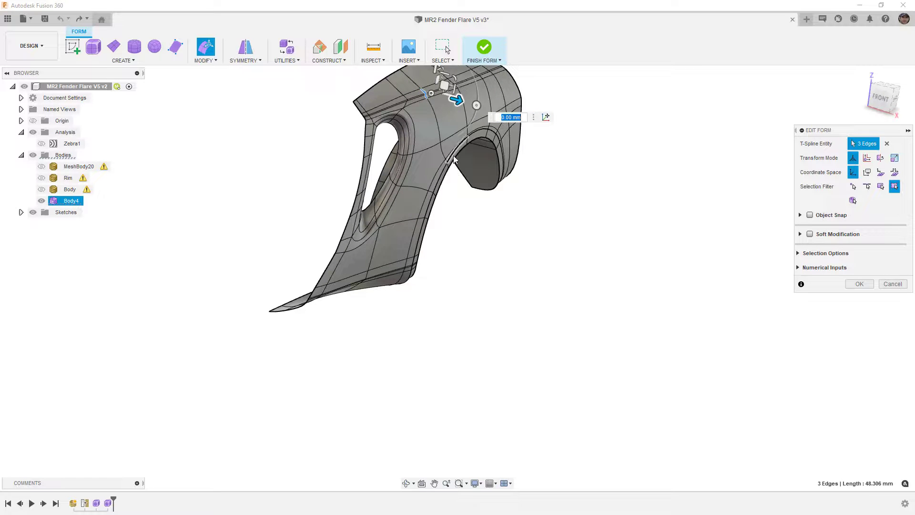
scroll(425, 112, up, 2)
middle_drag(420, 112, 421, 203)
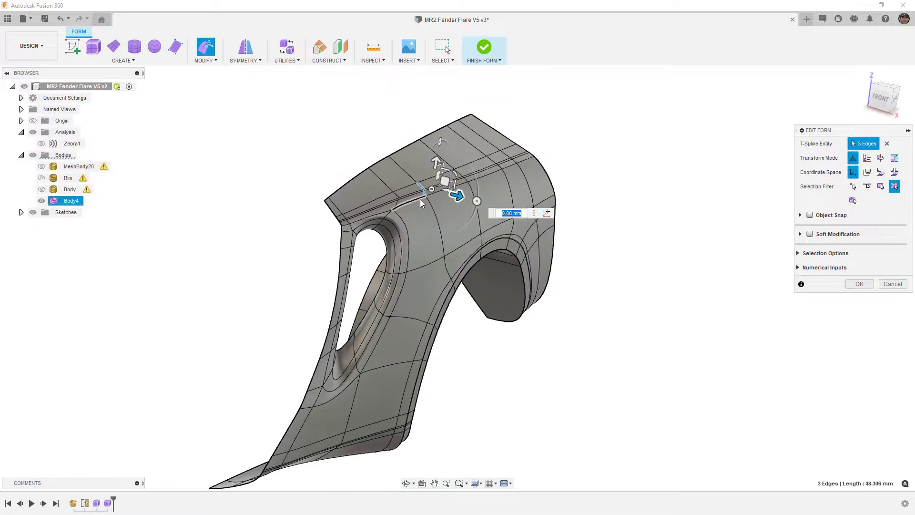
scroll(421, 202, up, 5)
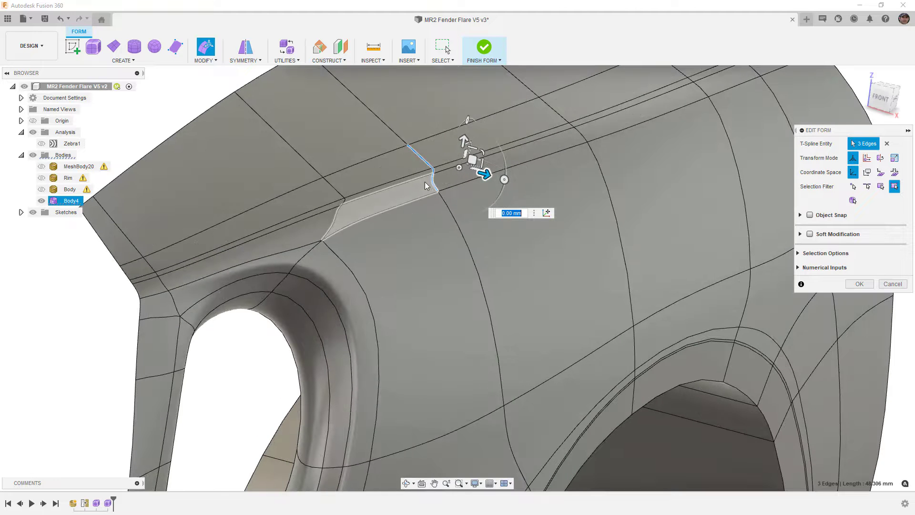
key(ctrl+1)
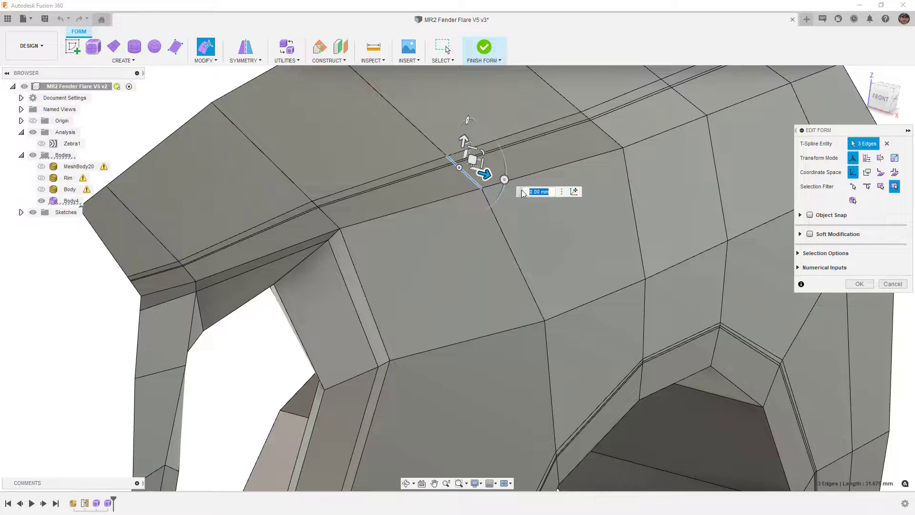
scroll(450, 160, up, 4)
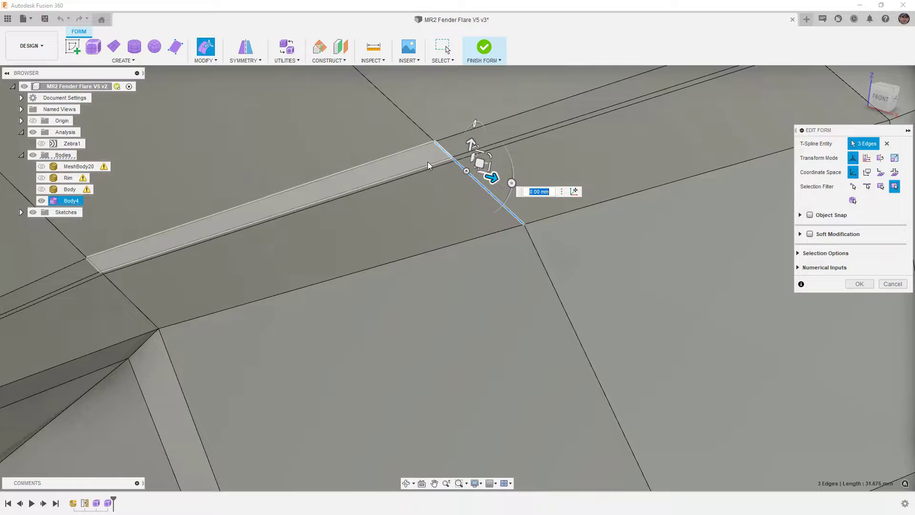
Slide the upper supporting edge loop along the flare's top to slide location 0.599, working from the front view
scroll(427, 161, down, 4)
scroll(438, 204, up, 3)
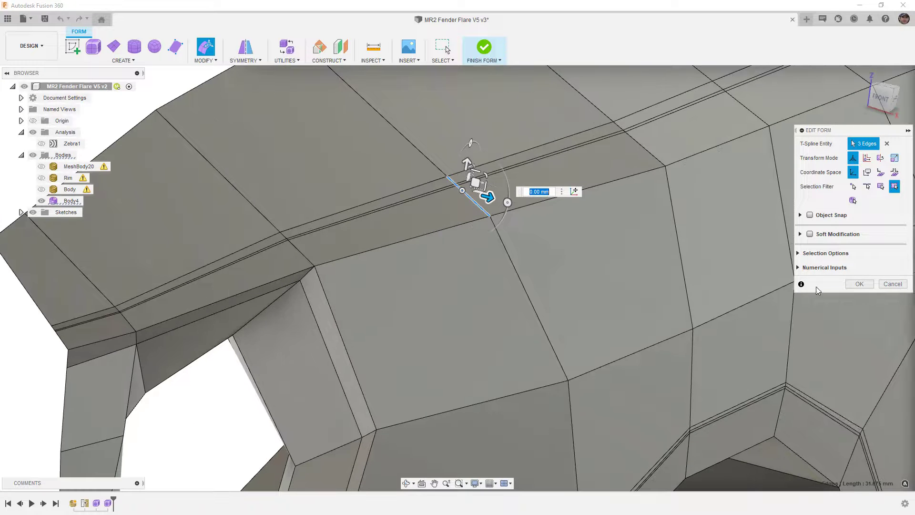
click(859, 283)
double_click(436, 181)
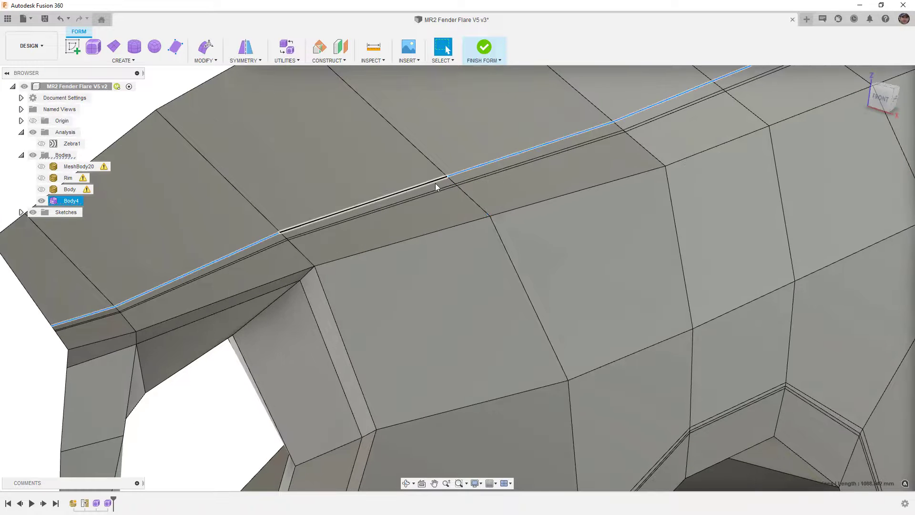
click(209, 58)
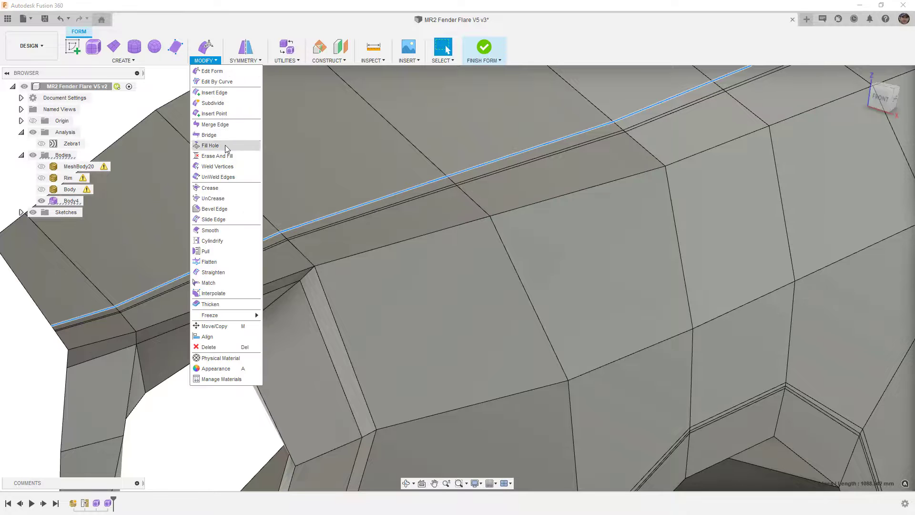
click(229, 220)
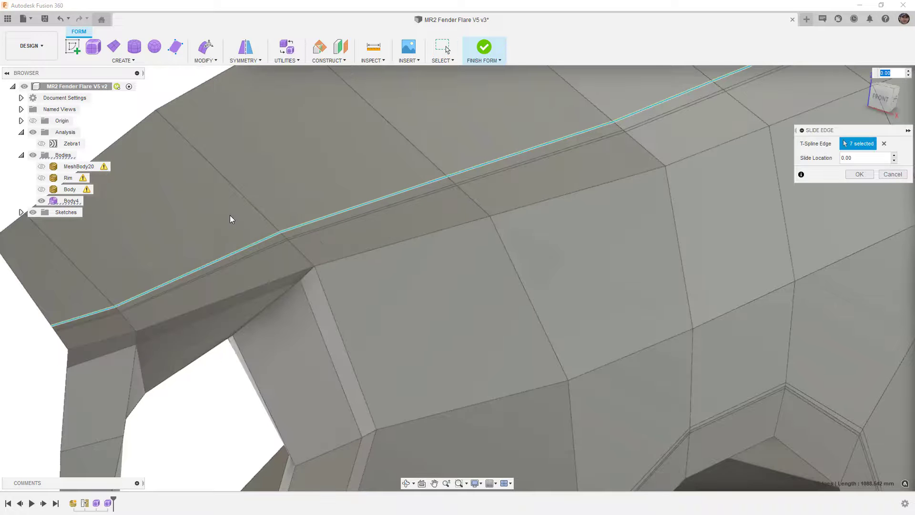
click(880, 99)
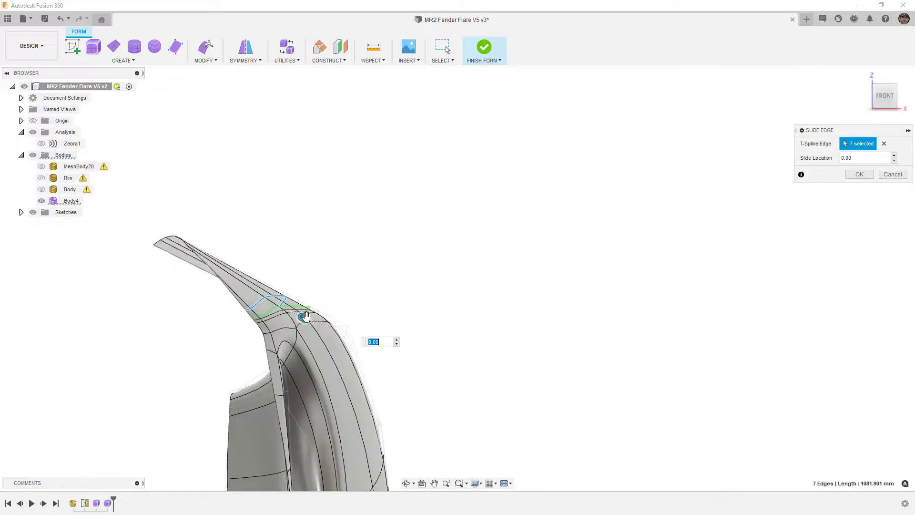
scroll(312, 319, up, 6)
drag(303, 313, 310, 317)
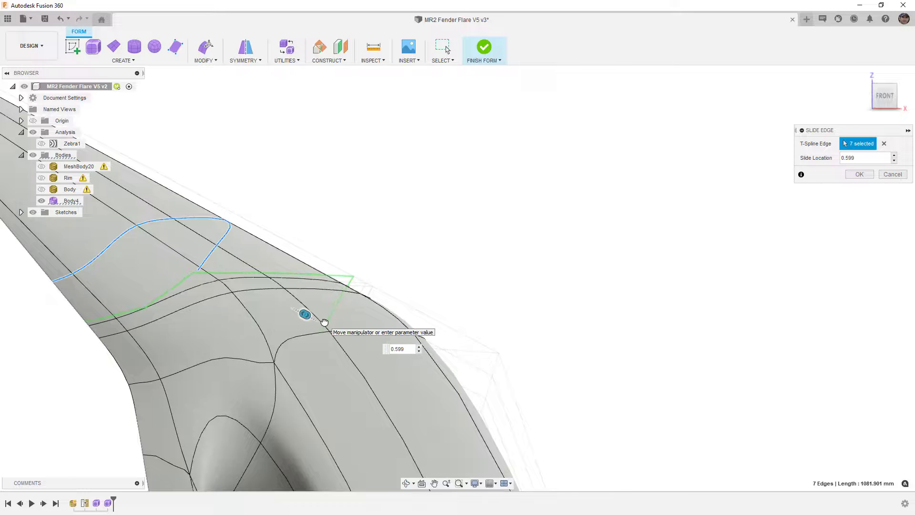
click(860, 175)
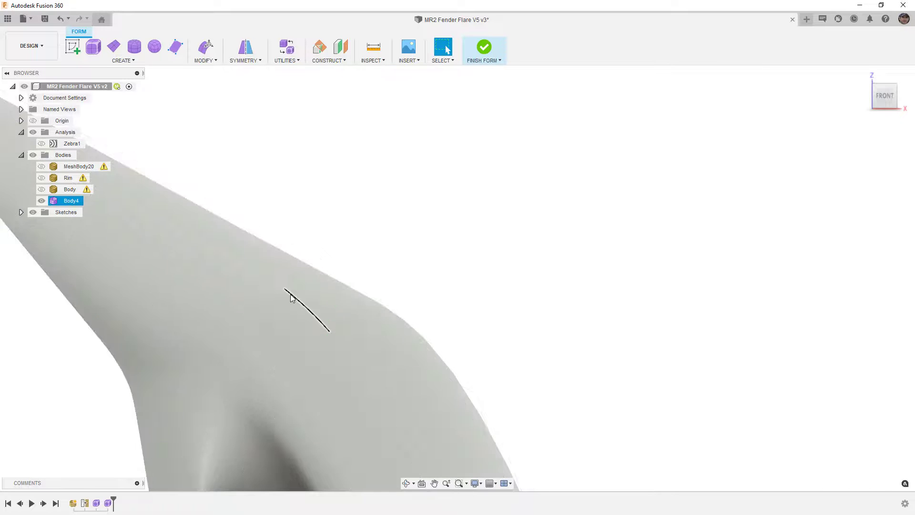
Show the reference Body mesh together with the fender flare
scroll(319, 280, down, 8)
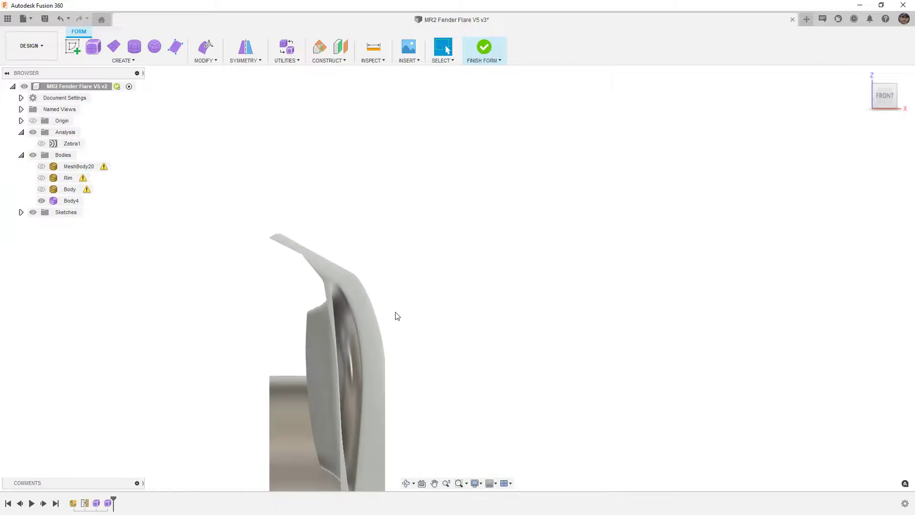
click(42, 189)
click(49, 192)
shift+middle_drag(330, 333, 308, 337)
middle_drag(389, 304, 484, 199)
scroll(484, 199, down, 1)
scroll(316, 217, up, 5)
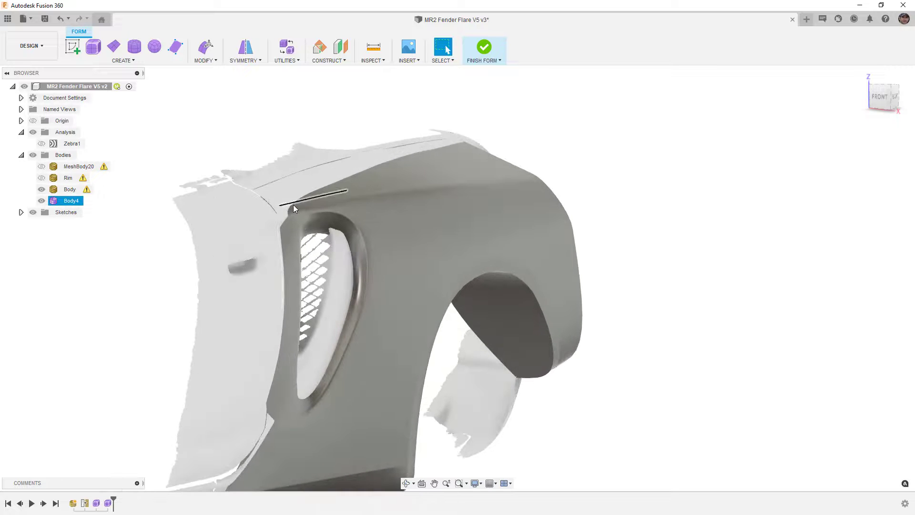
Examine the flare's top crease against the car body, from the vent back over the wheel arch
scroll(293, 208, up, 2)
click(292, 210)
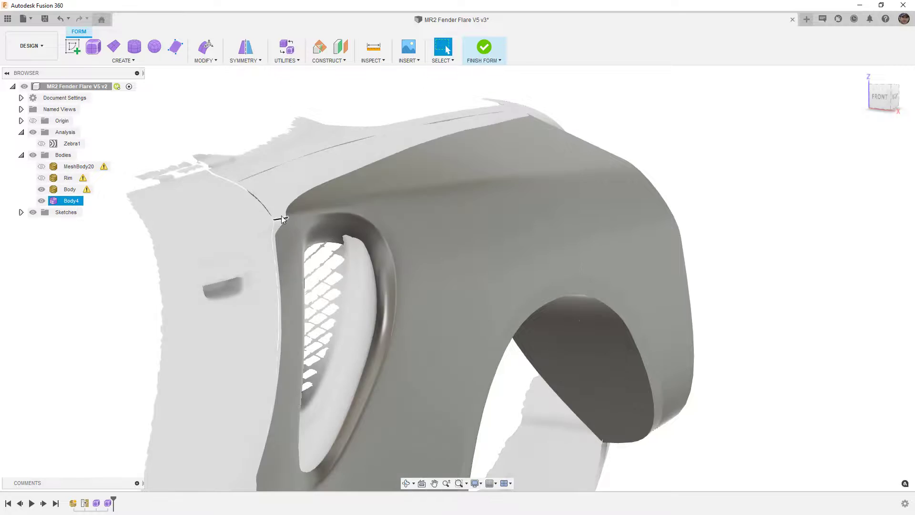
click(279, 216)
shift+middle_drag(362, 237, 309, 252)
scroll(439, 218, down, 3)
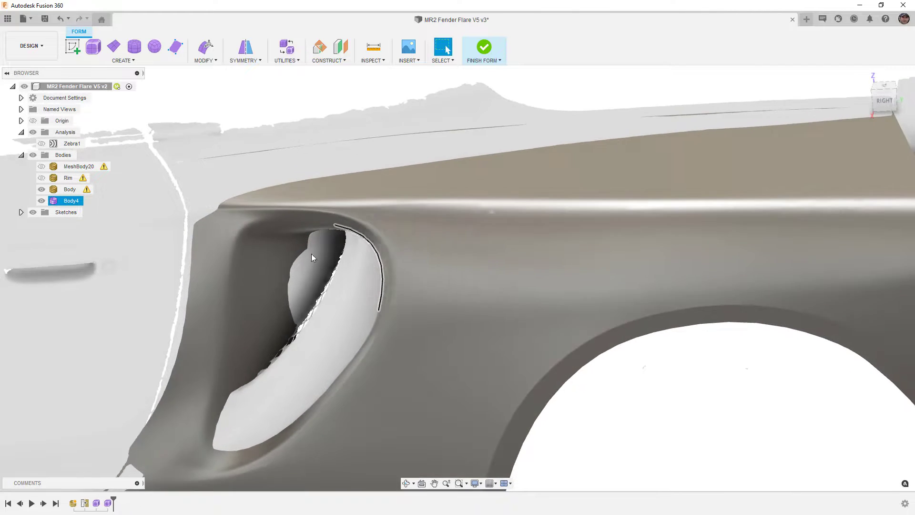
scroll(502, 207, down, 5)
shift+middle_drag(444, 301, 476, 302)
scroll(477, 248, down, 3)
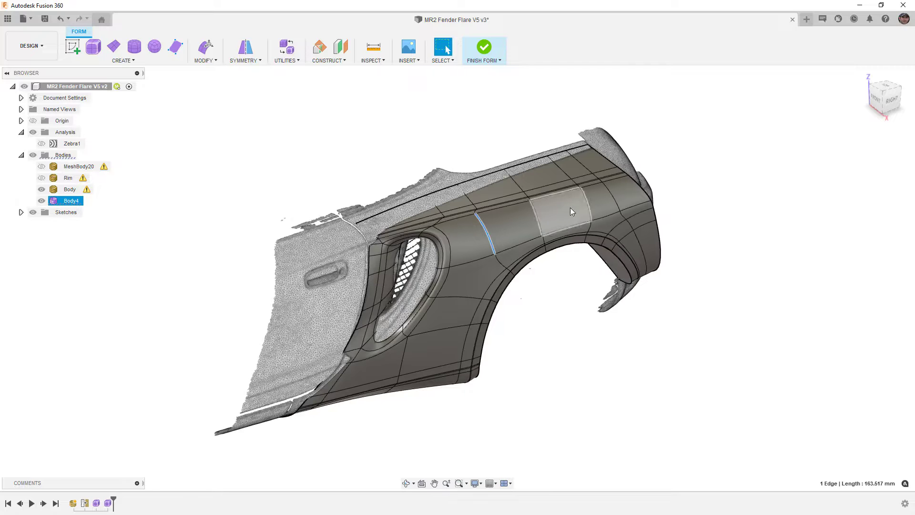
In box display from the top view, delete the three rearmost edges of the lower supporting loop beside the crease
click(610, 193)
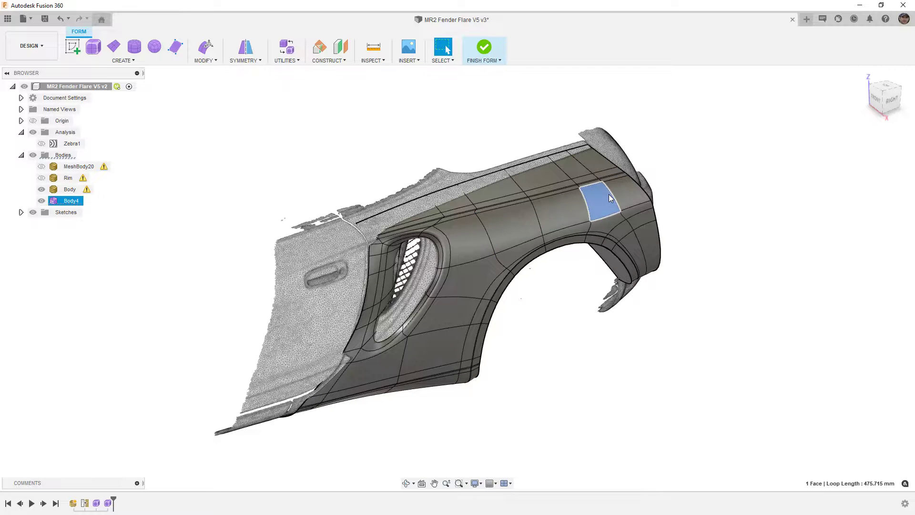
key(alt+1)
click(885, 85)
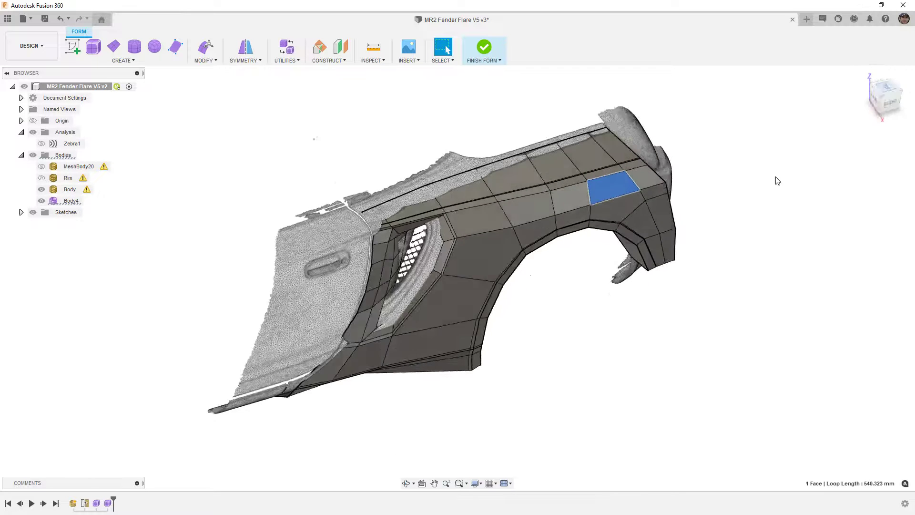
scroll(673, 215, up, 10)
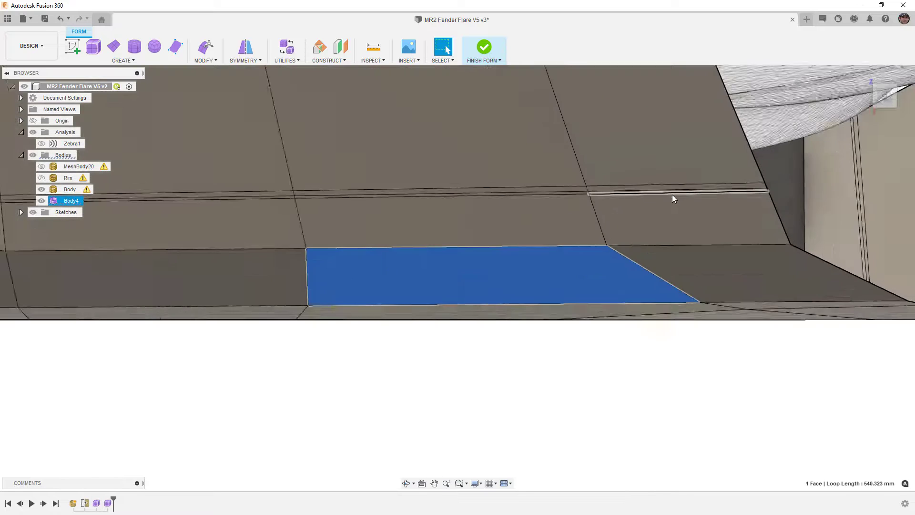
click(741, 191)
shift+click(523, 194)
click(521, 194)
shift+click(542, 195)
scroll(615, 238, down, 5)
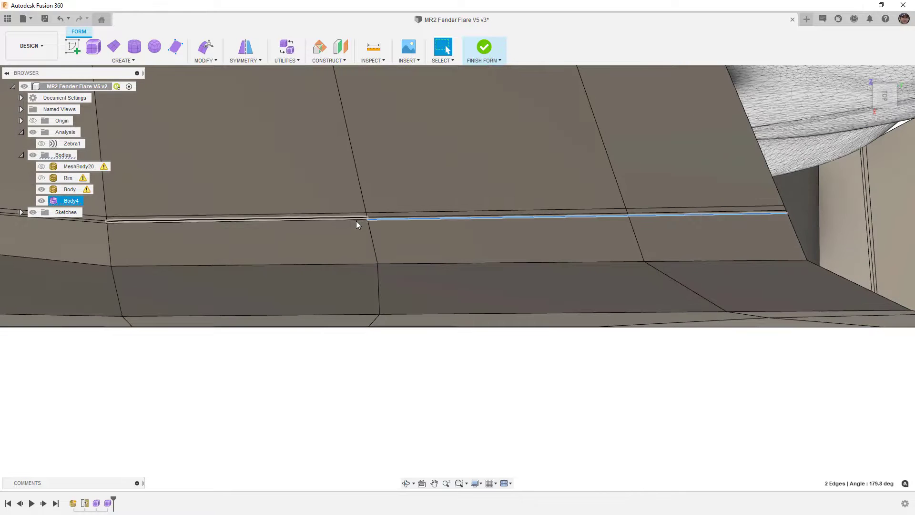
shift+click(356, 221)
scroll(416, 238, down, 3)
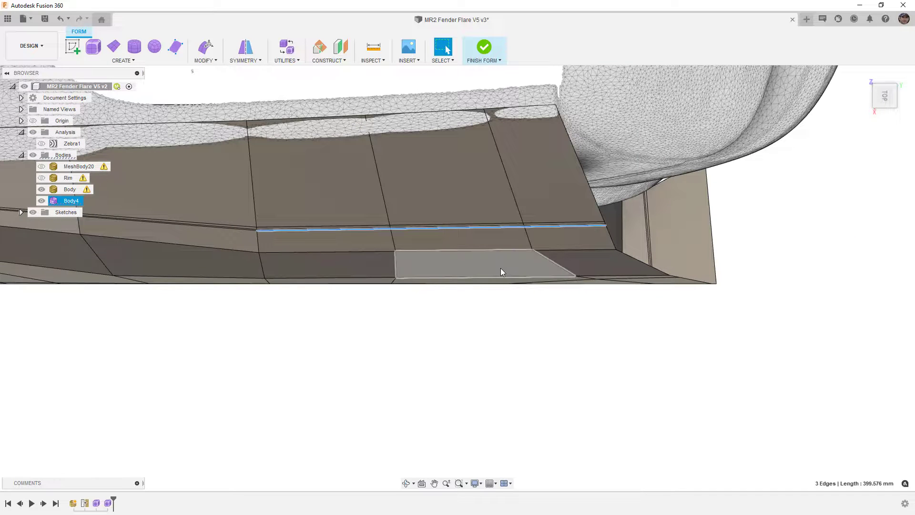
key(Escape)
Insert a Simple, Single-sided edge at location 0.376 below the crease loop's rearmost edge
scroll(564, 241, up, 2)
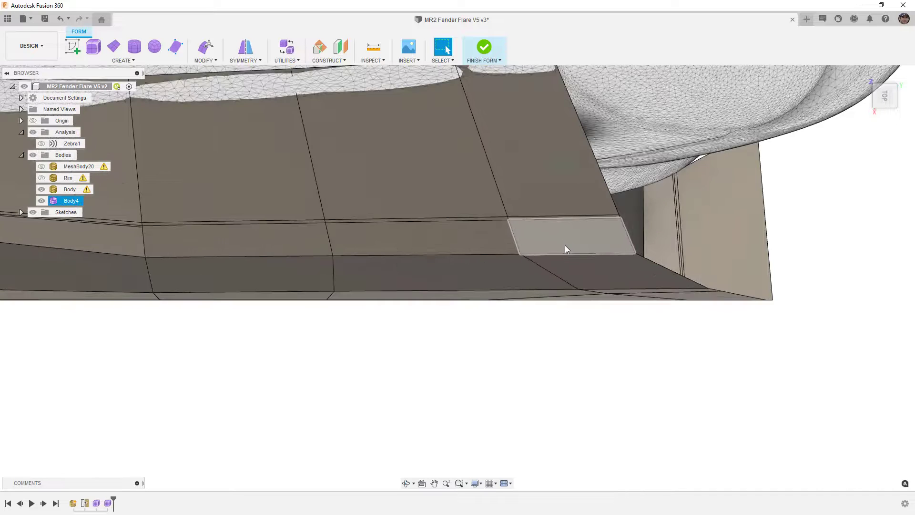
click(545, 220)
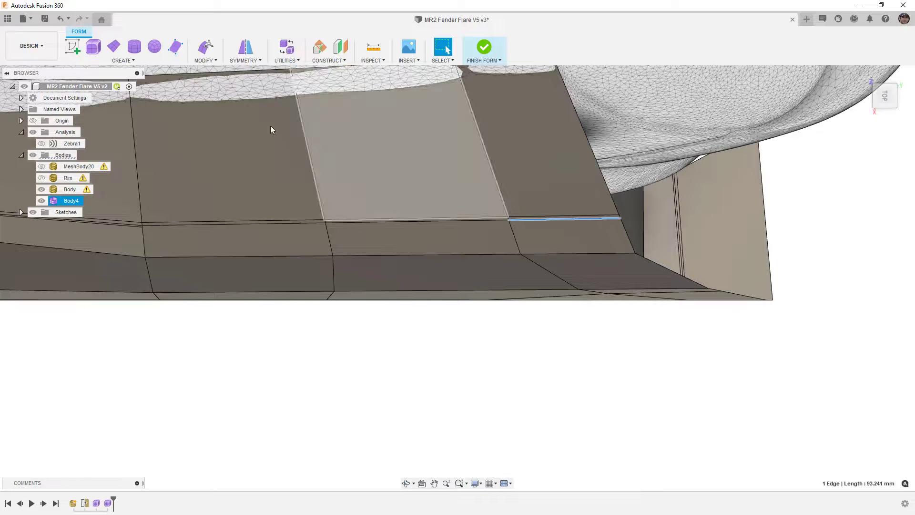
click(201, 61)
click(211, 92)
click(875, 172)
click(872, 191)
scroll(574, 228, up, 2)
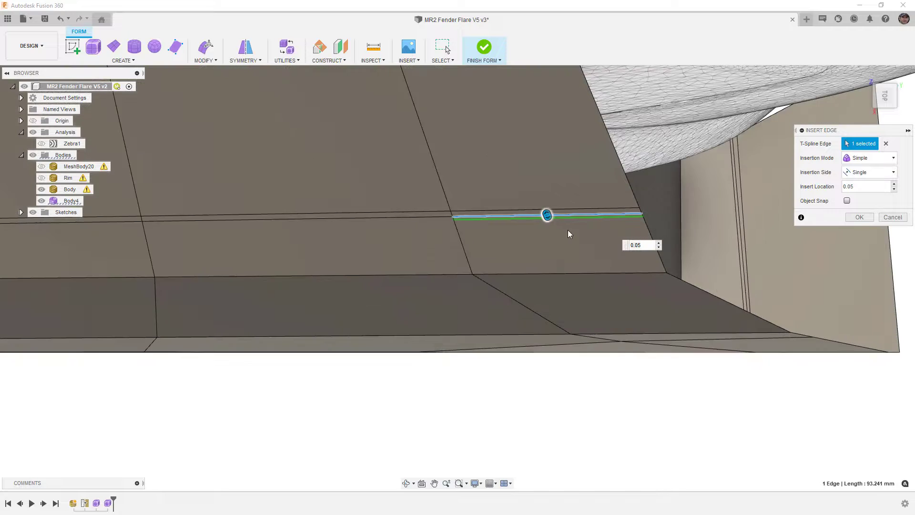
scroll(548, 221, up, 2)
drag(546, 205, 560, 241)
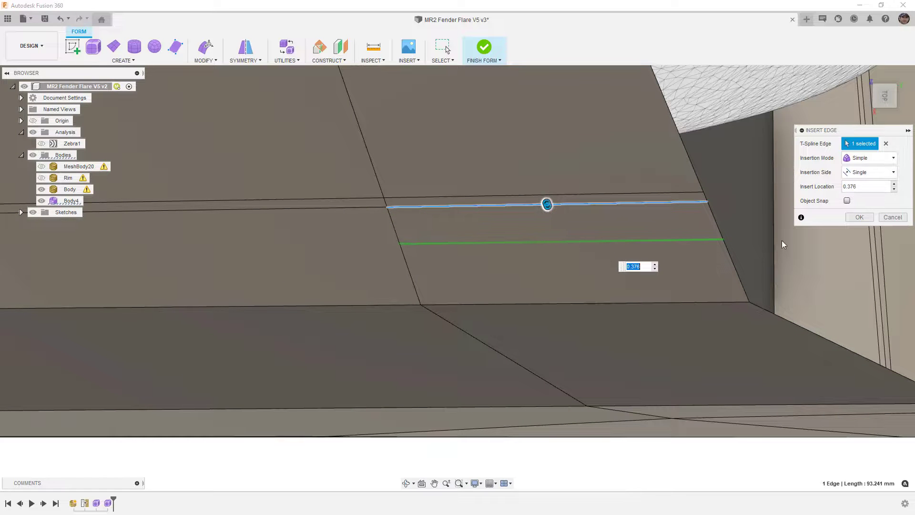
click(858, 217)
Connect the inserted rear edge to the cut end of the lower supporting loop with Insert Point in Simple mode
click(215, 61)
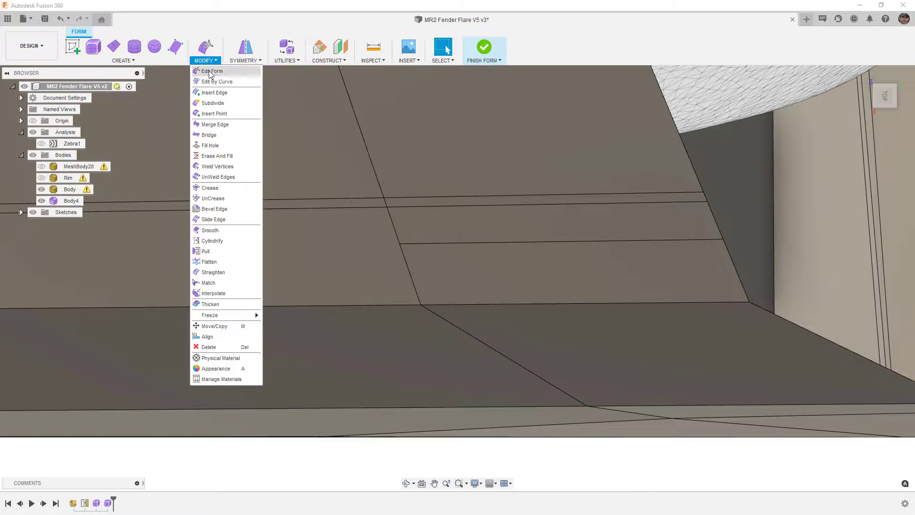
click(215, 113)
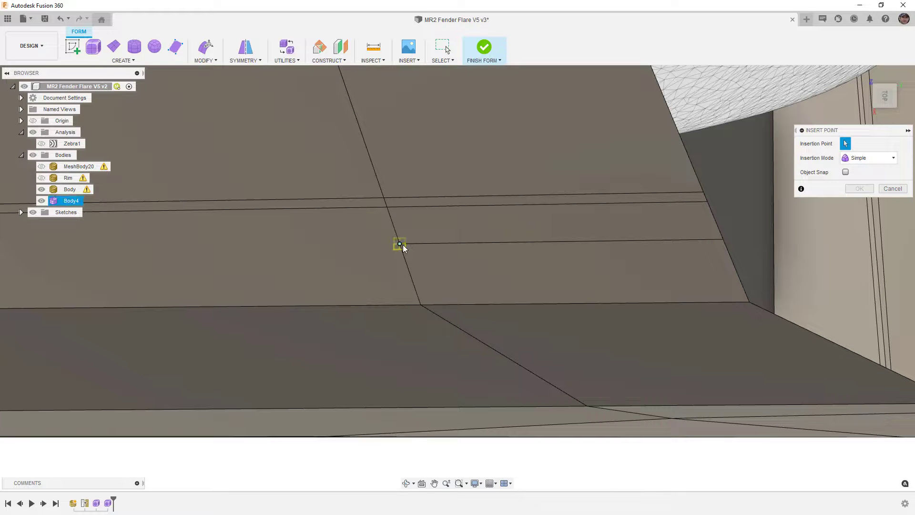
click(401, 244)
scroll(330, 247, down, 3)
scroll(330, 247, down, 1)
middle_drag(354, 254, 654, 257)
scroll(328, 259, up, 1)
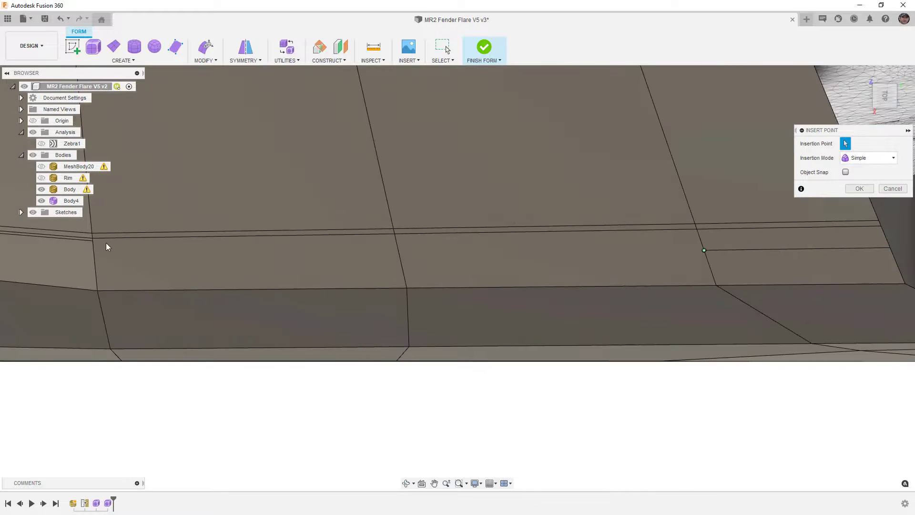
click(94, 241)
scroll(238, 248, down, 1)
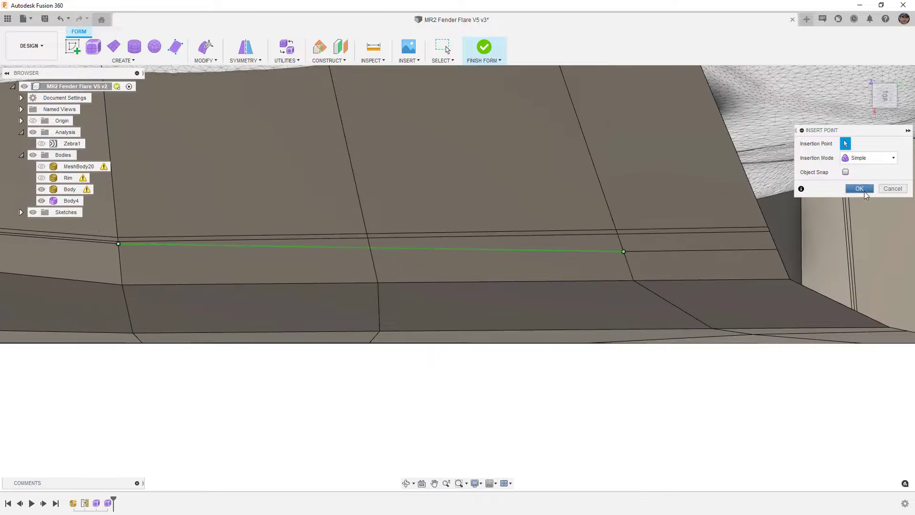
click(863, 189)
Check the crease from the rear in smooth display and delete the three rearmost edges of the upper supporting loop in box display
key(alt+3)
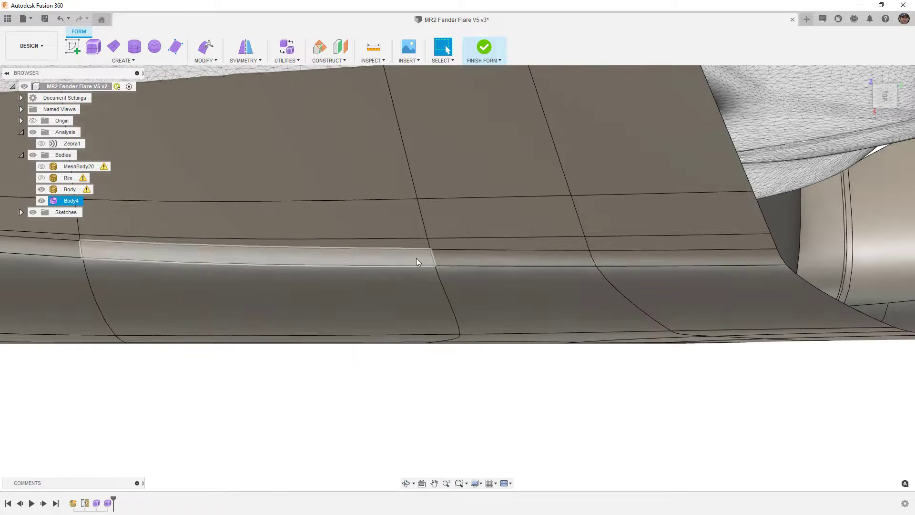
scroll(465, 258, down, 2)
scroll(458, 262, down, 2)
shift+middle_drag(457, 261, 386, 294)
scroll(470, 285, up, 2)
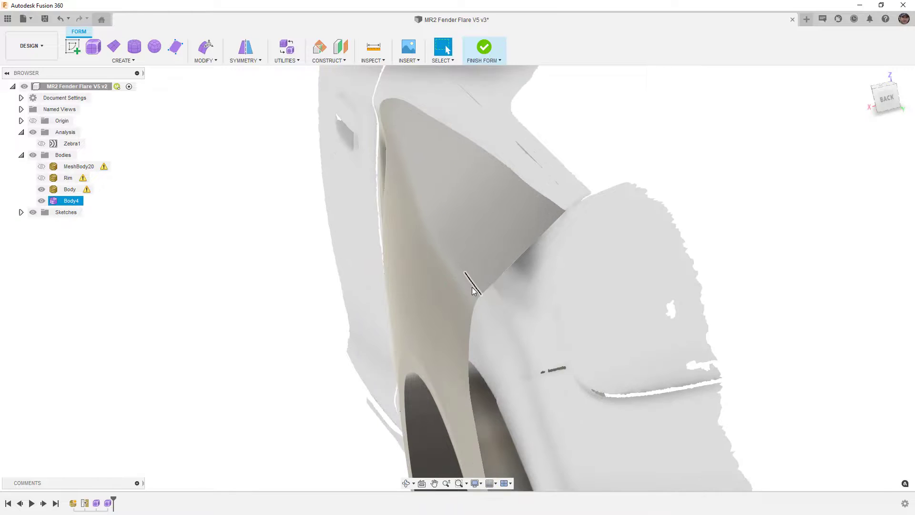
scroll(461, 290, up, 2)
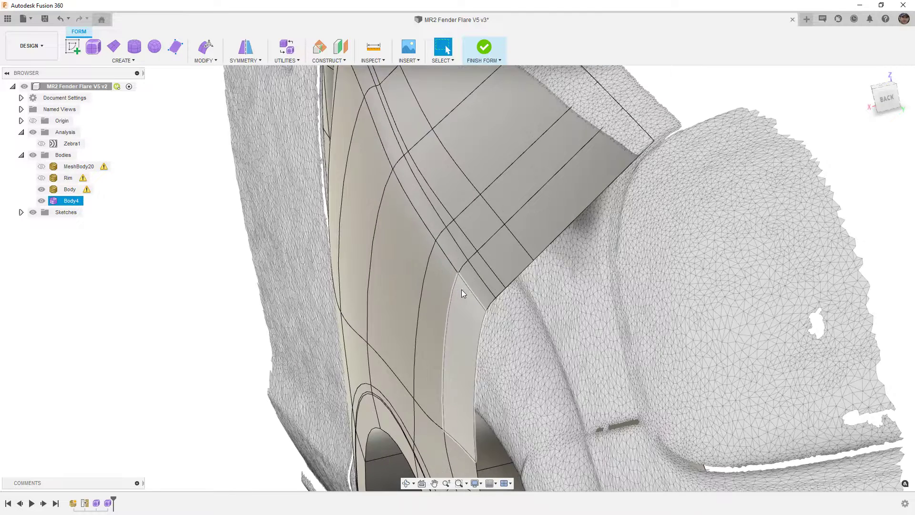
scroll(487, 274, up, 3)
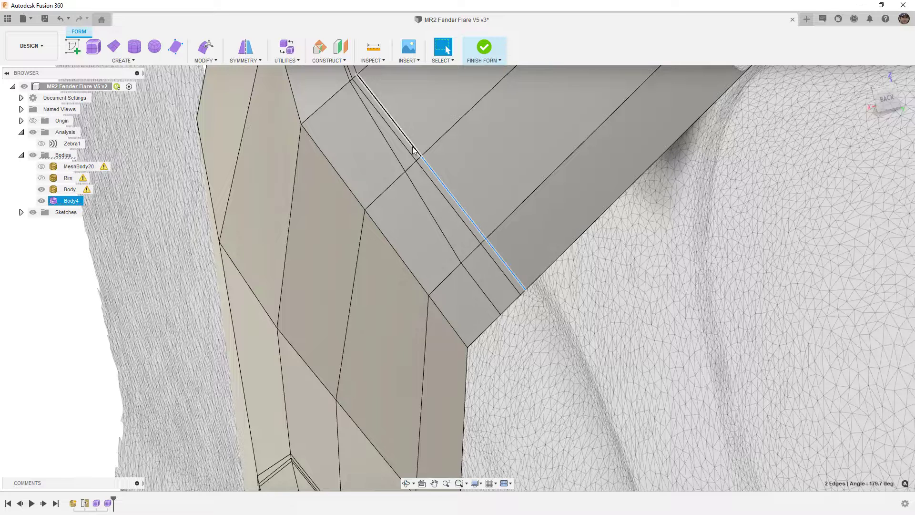
key(Escape)
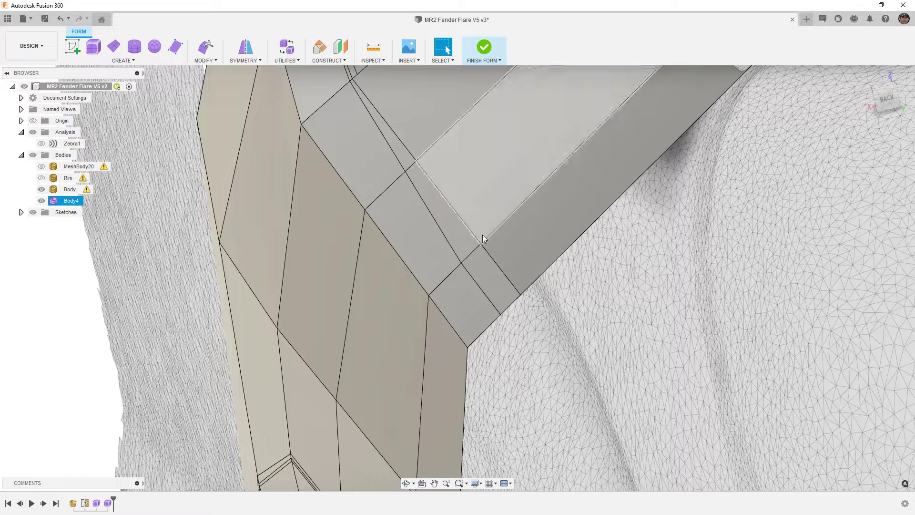
Insert a Simple, Single-sided edge above the crease loop's rearmost edge
click(490, 256)
click(216, 60)
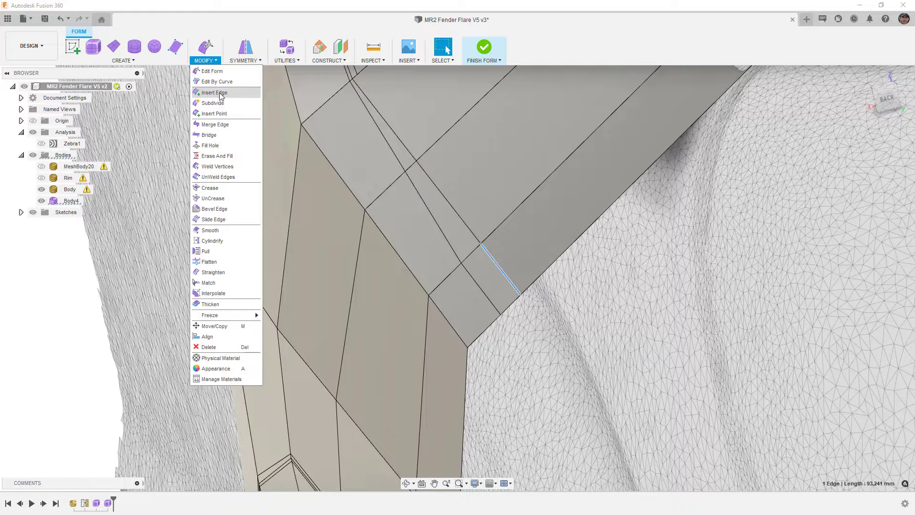
click(217, 83)
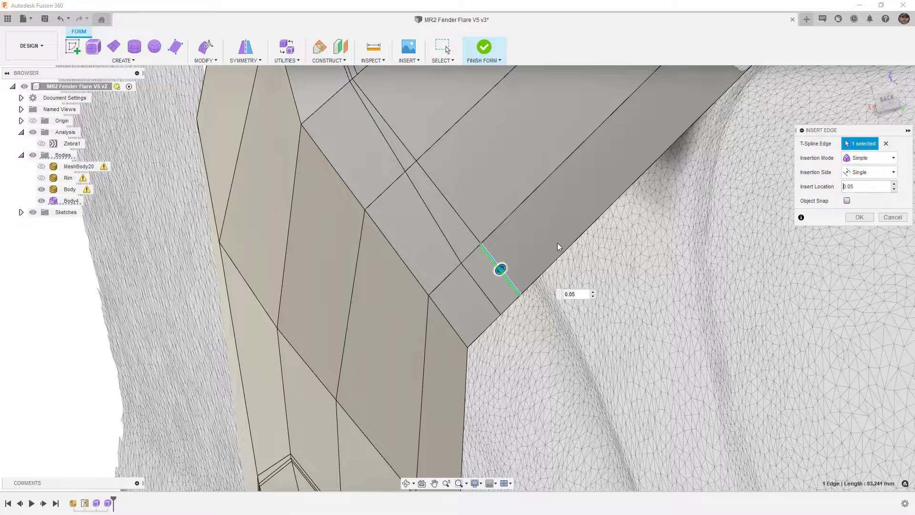
drag(497, 270, 533, 244)
scroll(527, 251, down, 3)
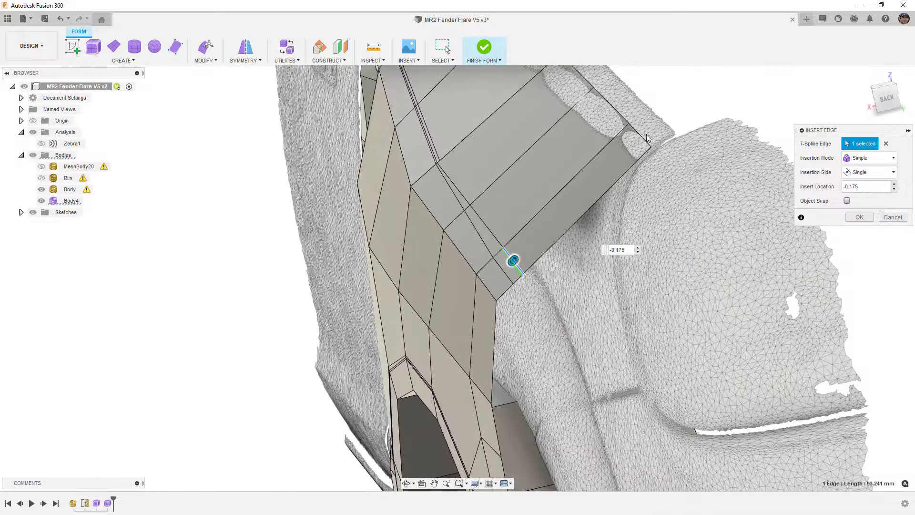
click(869, 186)
click(859, 217)
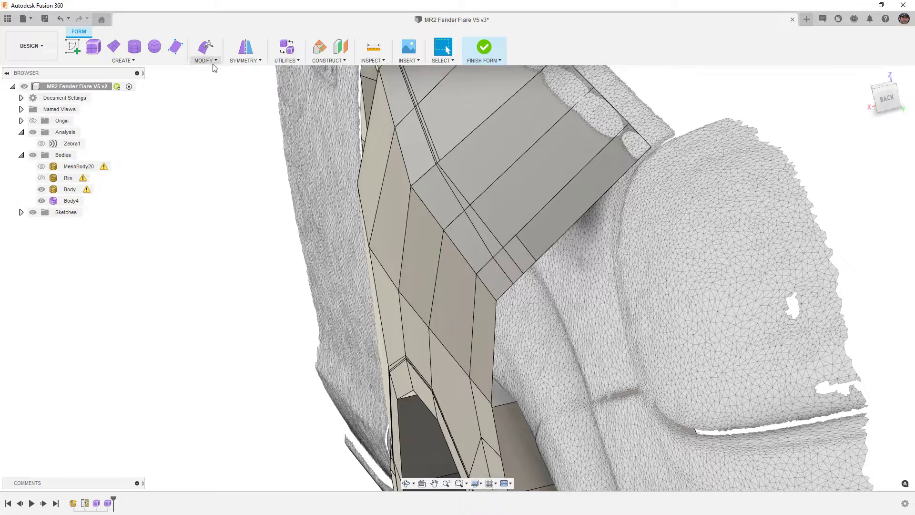
Connect the inserted upper rear edge to the cut end of the upper supporting loop with Insert Point in Simple mode
click(205, 59)
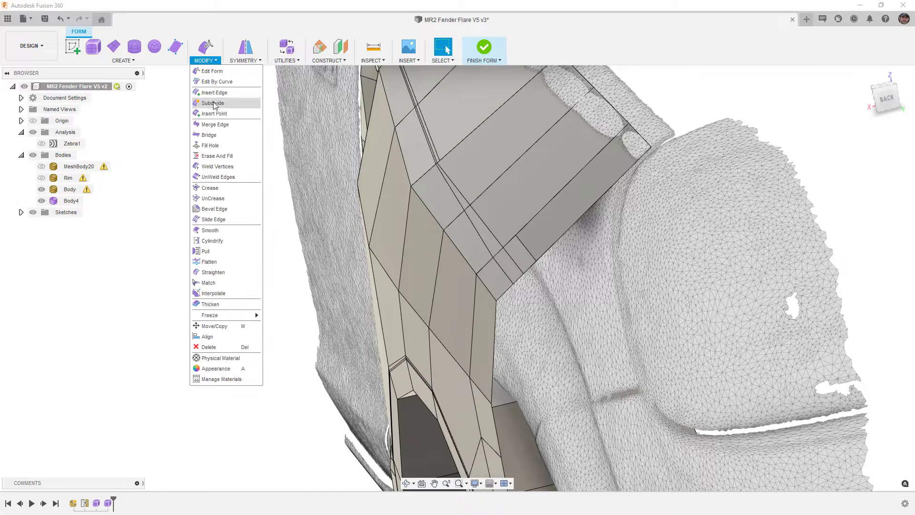
click(217, 100)
click(516, 235)
click(437, 163)
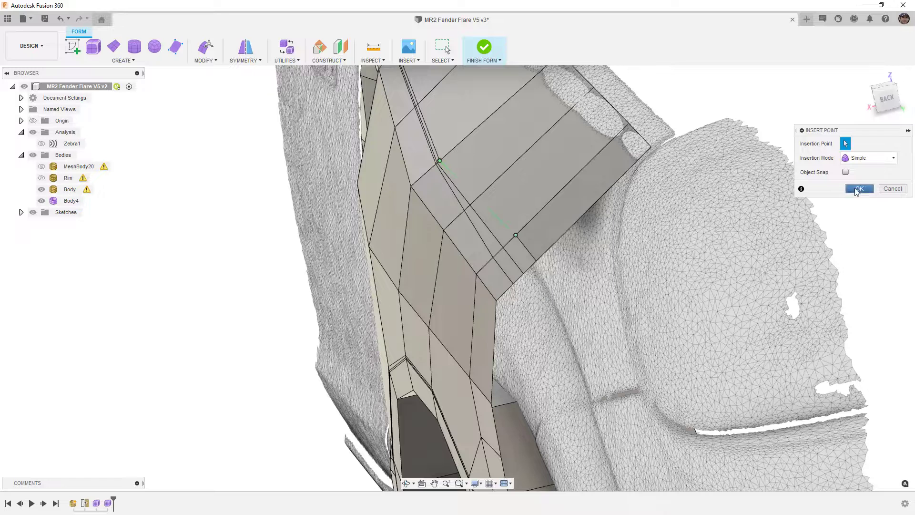
click(849, 191)
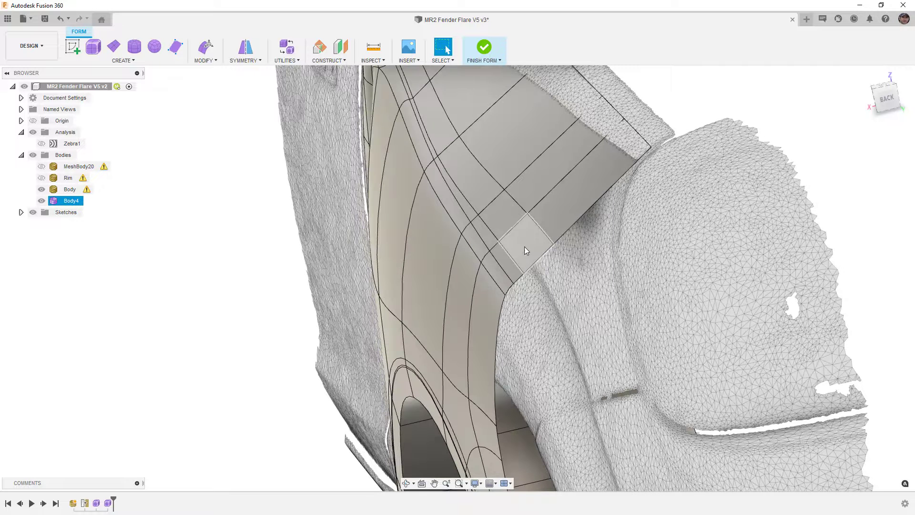
shift+middle_drag(522, 246, 469, 319)
key(Escape)
Hide Body and examine the flare's top crease, vent and lower sill edge from the right side in smooth shading
click(42, 189)
shift+middle_drag(298, 302, 353, 300)
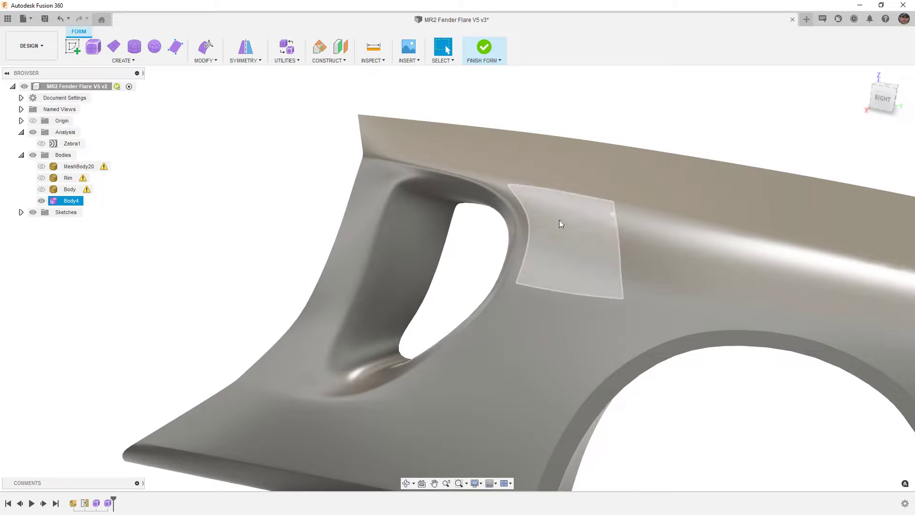
scroll(607, 268, down, 3)
shift+middle_drag(607, 267, 634, 256)
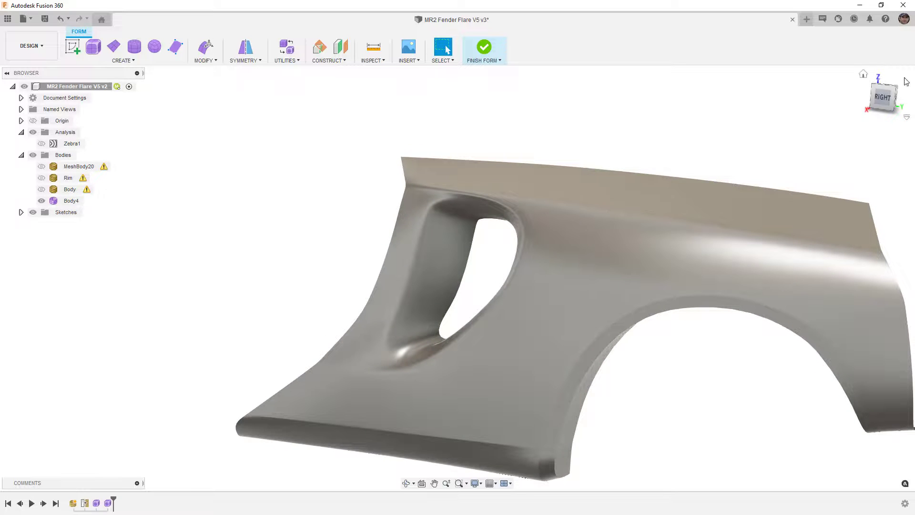
click(883, 100)
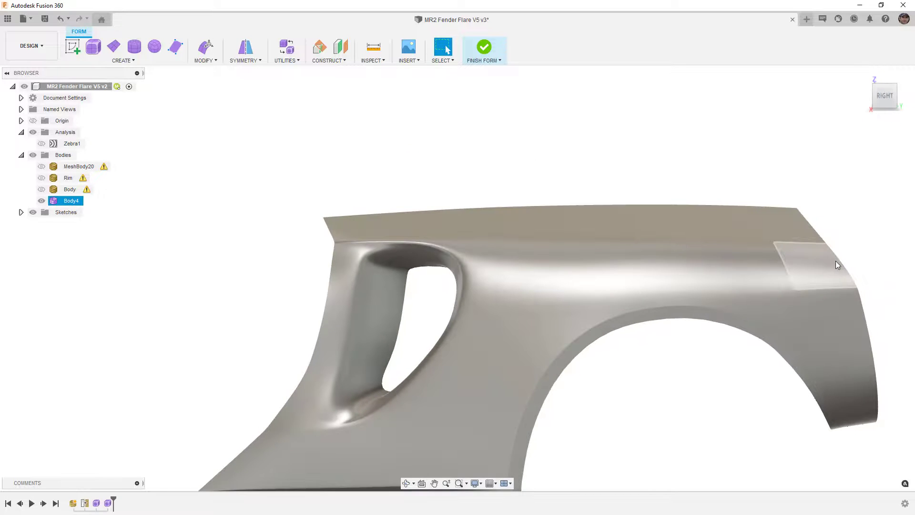
scroll(853, 250, down, 5)
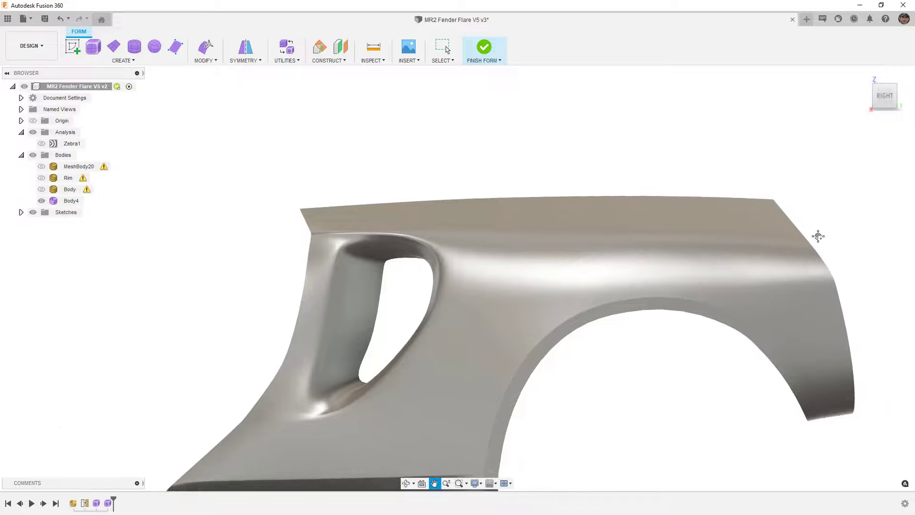
click(376, 344)
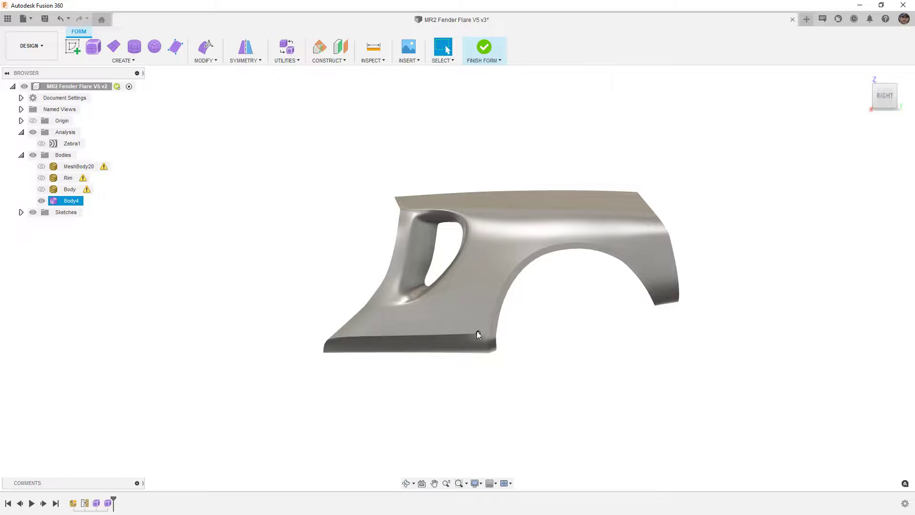
scroll(389, 336, up, 3)
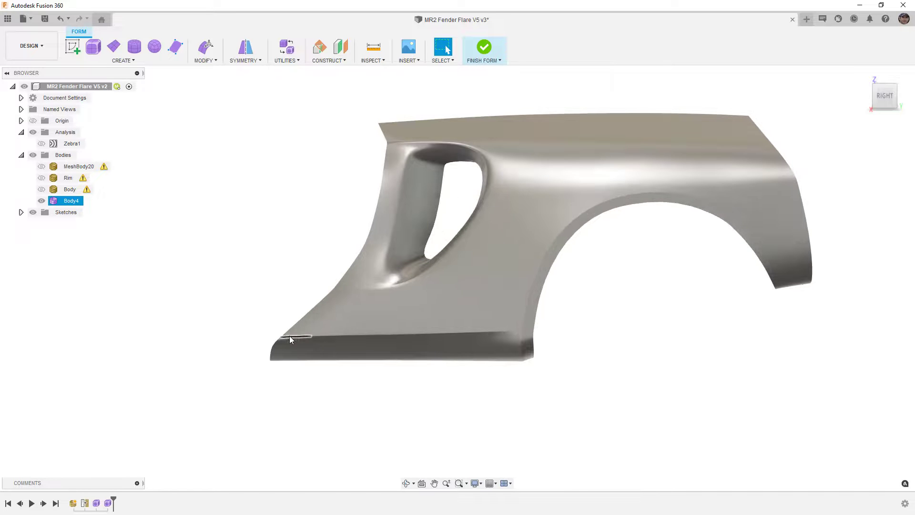
scroll(392, 341, up, 2)
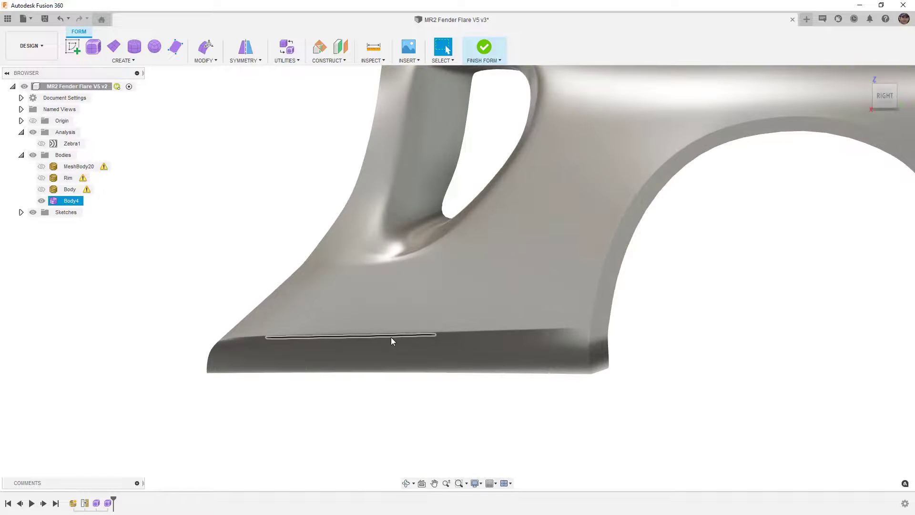
Select the tight supporting edge loop along the lower sill crease in box display, delete it, and check the softened sill in smooth display
key(ctrl+1)
scroll(624, 329, up, 4)
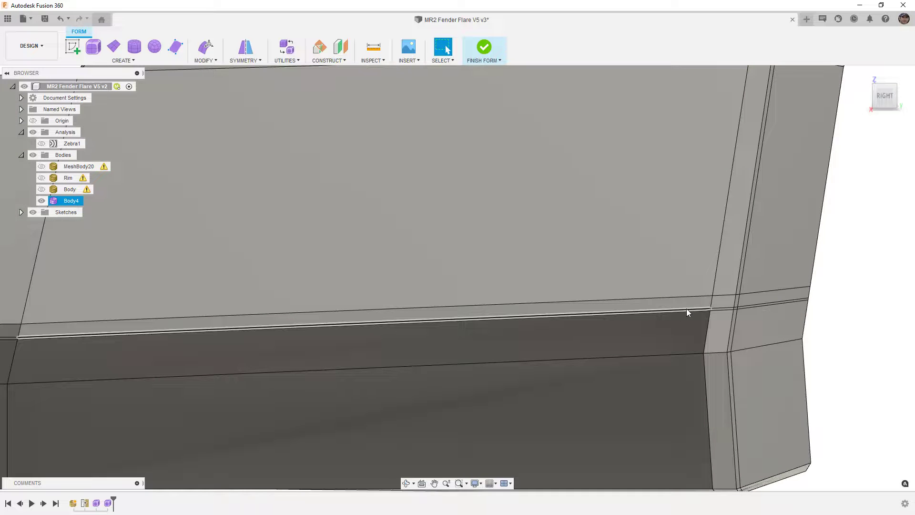
double_click(686, 309)
scroll(687, 309, down, 5)
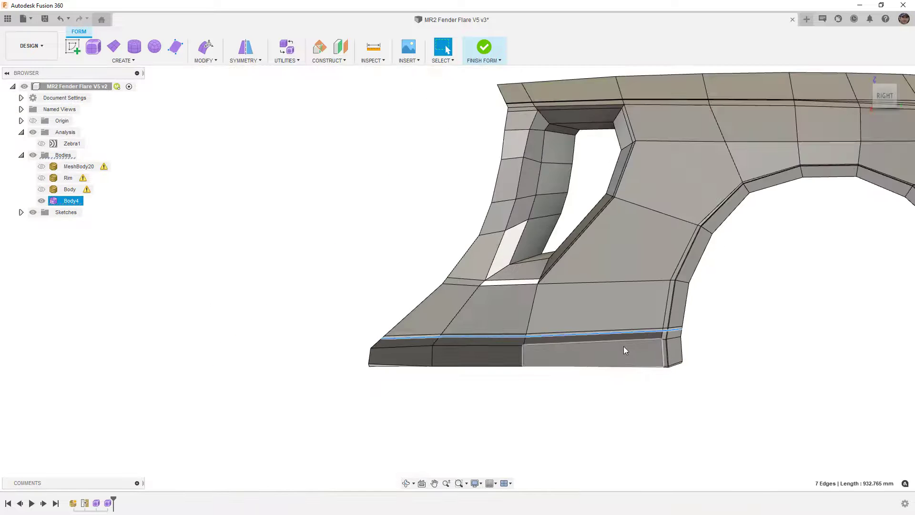
key(alt+3)
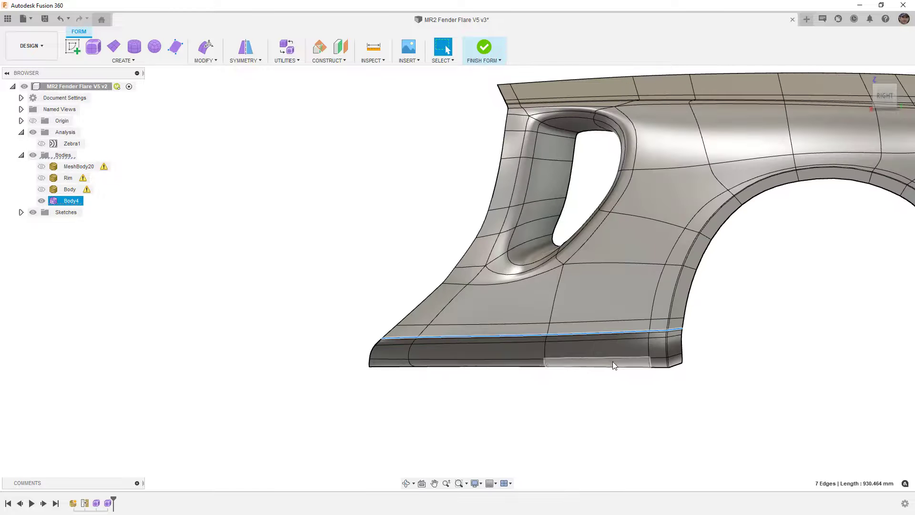
shift+middle_drag(578, 394, 520, 401)
scroll(615, 341, up, 3)
shift+middle_drag(608, 347, 586, 367)
click(578, 362)
shift+middle_drag(541, 370, 583, 363)
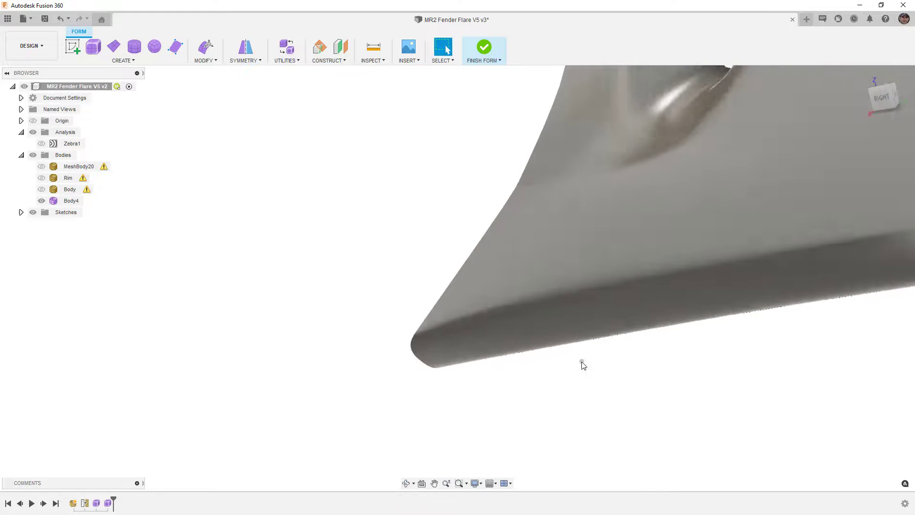
scroll(582, 364, down, 3)
scroll(644, 201, down, 3)
scroll(542, 270, down, 5)
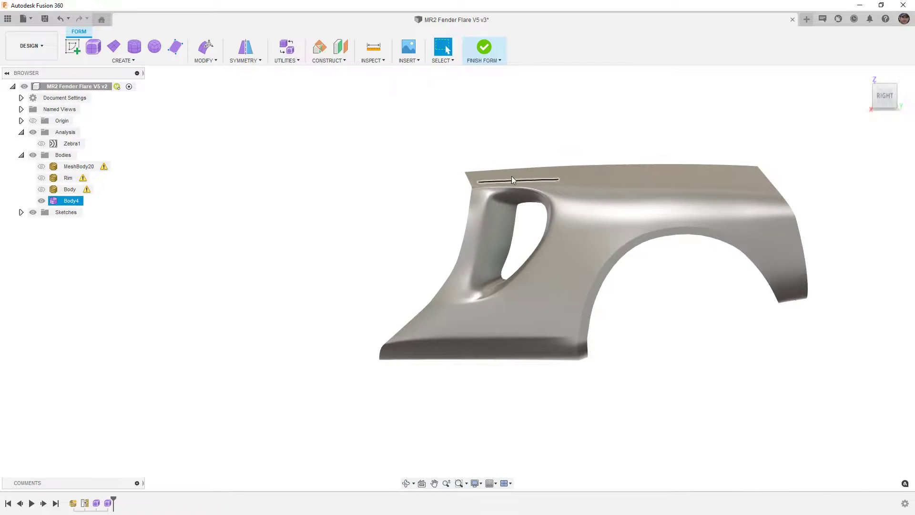
Replace the short edge at the vent's upper front corner with one sloping down to the front border, using Insert Point in Simple mode
scroll(472, 190, up, 5)
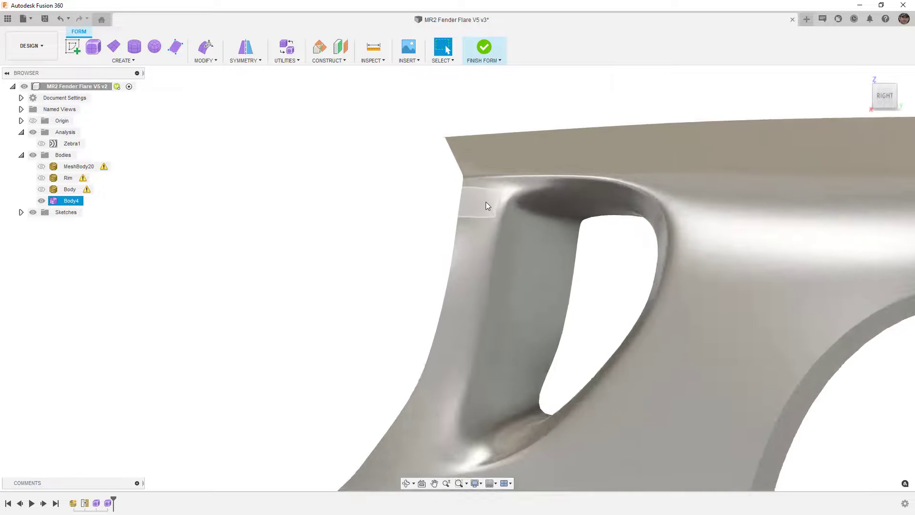
scroll(485, 202, up, 3)
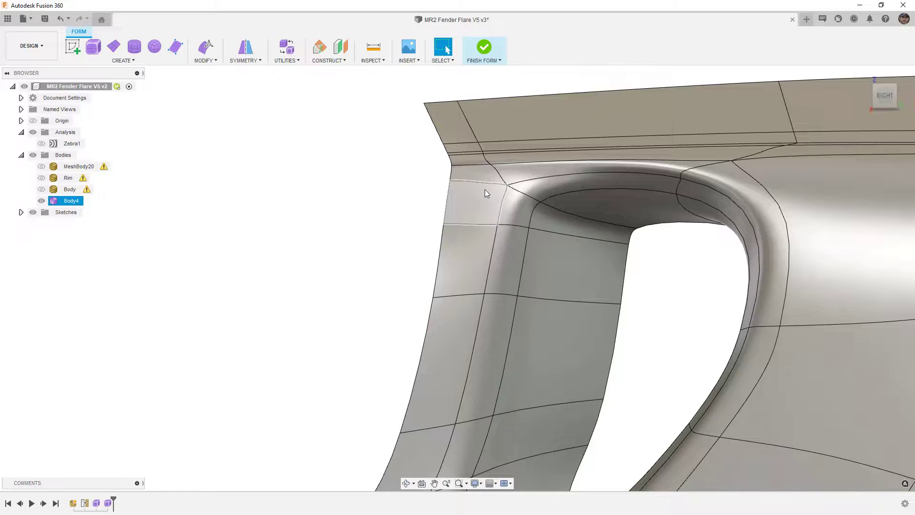
key(ctrl+1)
scroll(501, 181, up, 3)
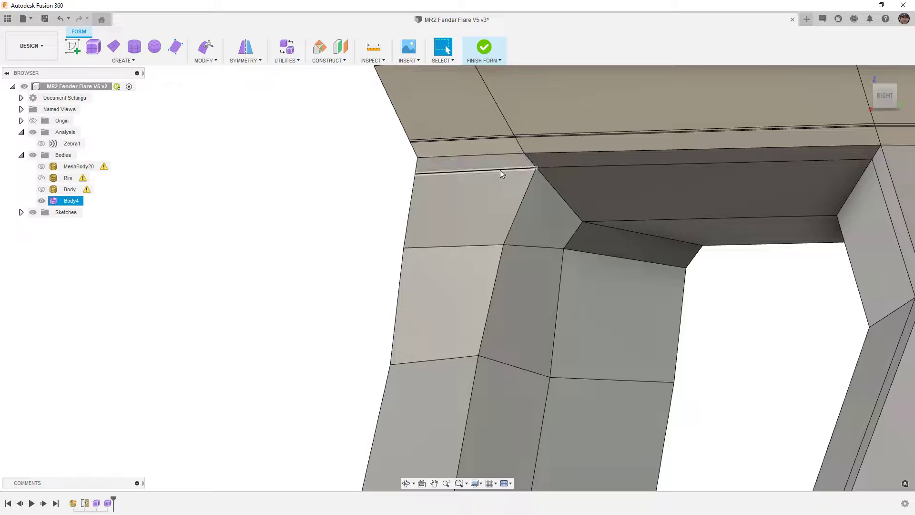
click(206, 60)
click(214, 116)
click(536, 168)
click(412, 190)
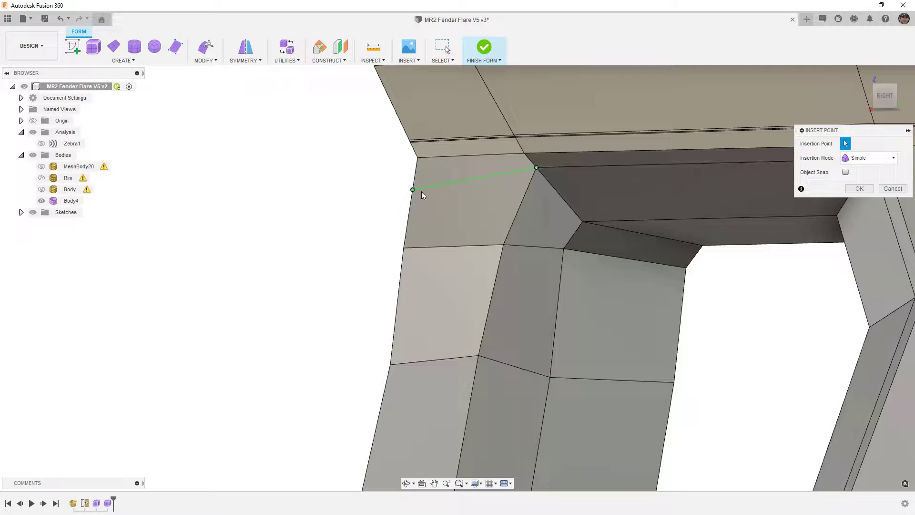
click(859, 189)
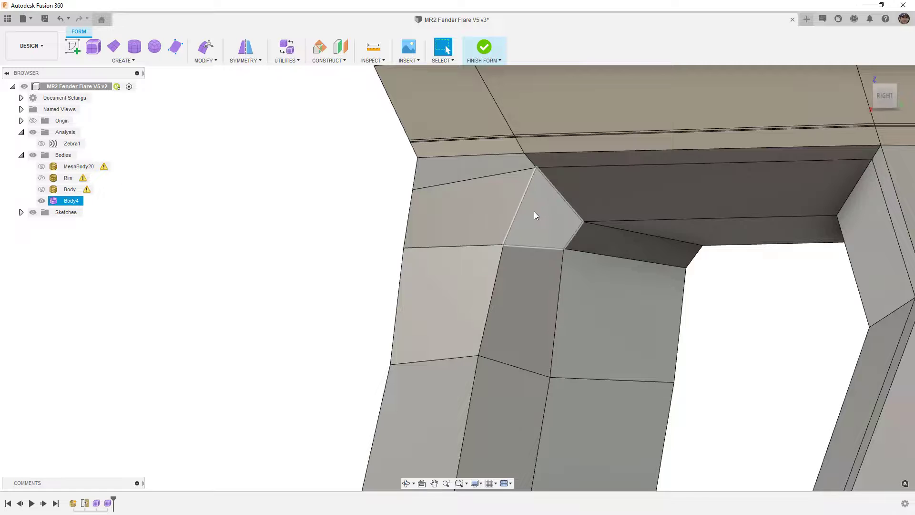
key(alt+3)
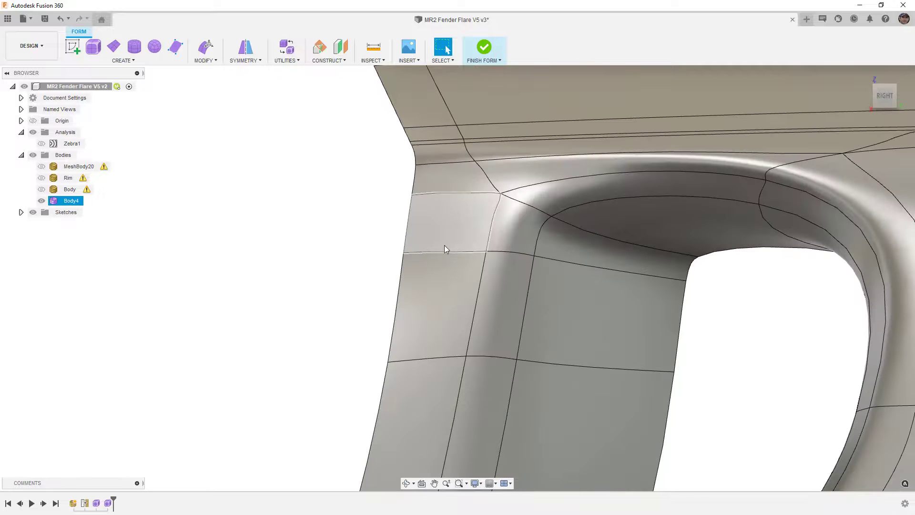
click(388, 255)
Examine the flare in smooth shading, then show Body and compare the flare's border with the scanned door and surrounding panels
scroll(384, 250, down, 6)
mouse_move(364, 273)
shift+middle_down()
mouse_move(327, 270)
mouse_move(382, 271)
mouse_move(337, 268)
mouse_move(379, 272)
mouse_move(366, 267)
shift+middle_up()
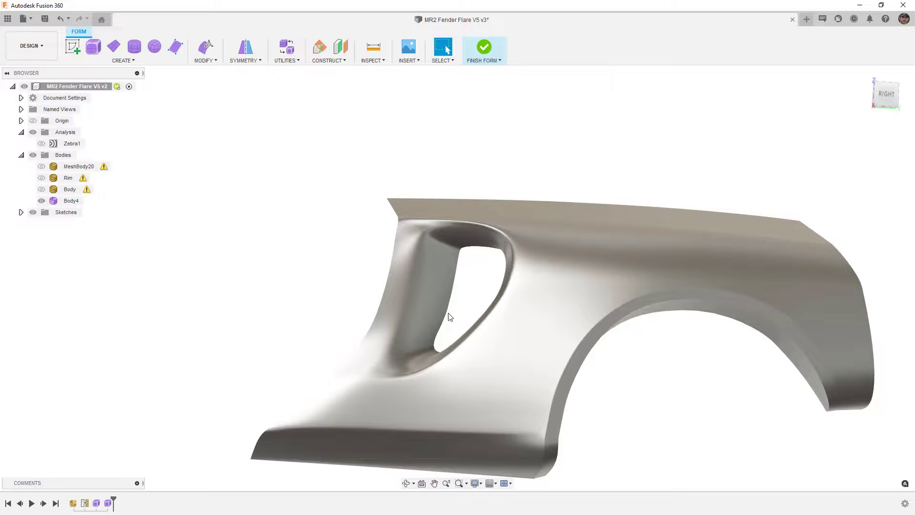
scroll(451, 317, down, 2)
mouse_move(446, 306)
shift+middle_down()
mouse_move(461, 318)
mouse_move(453, 317)
shift+middle_up()
click(42, 189)
scroll(437, 276, up, 3)
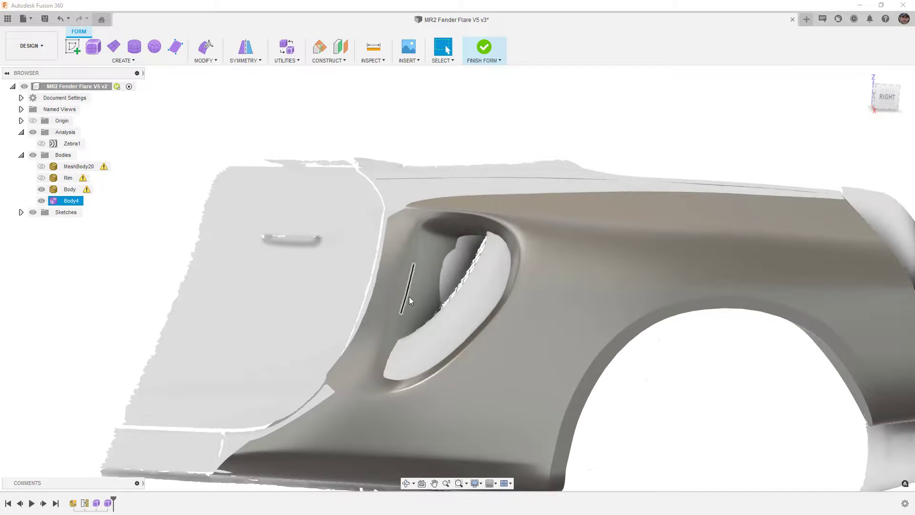
click(391, 194)
click(412, 216)
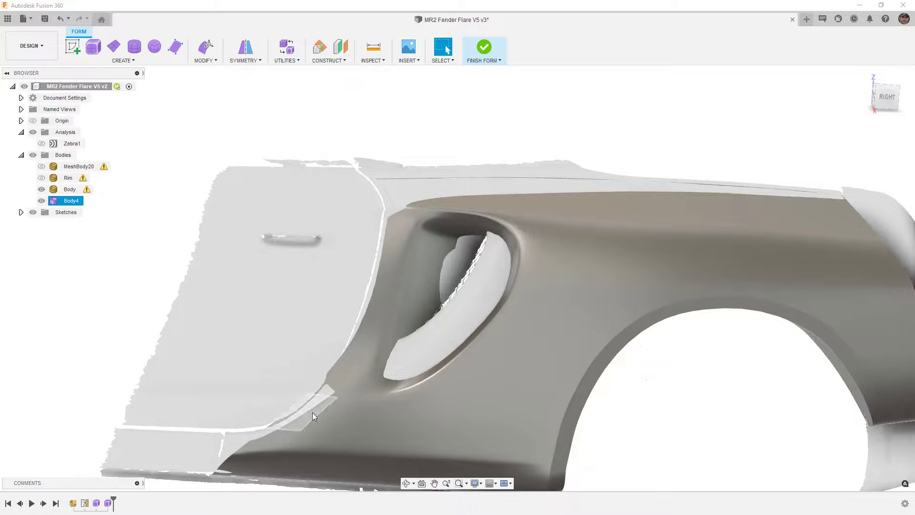
click(394, 202)
click(393, 212)
click(480, 240)
shift+middle_drag(493, 245, 473, 255)
scroll(473, 254, down, 3)
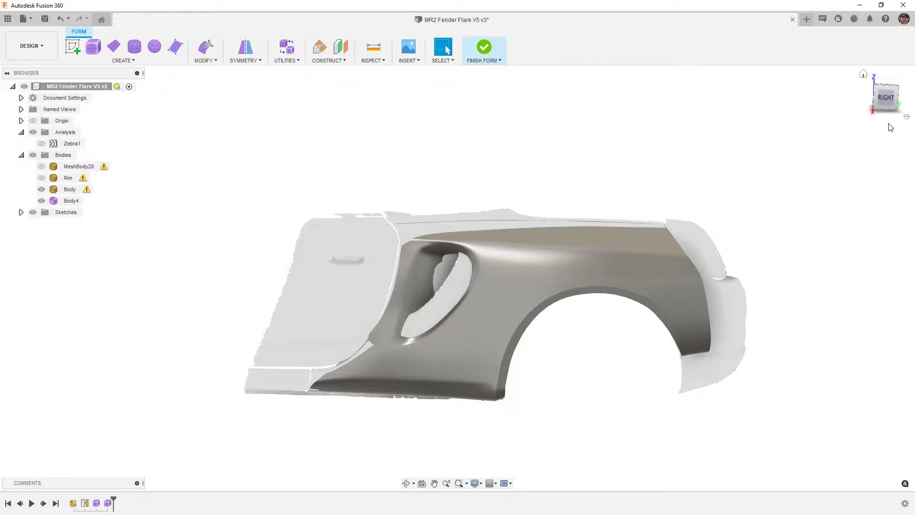
middle_drag(676, 136, 615, 101)
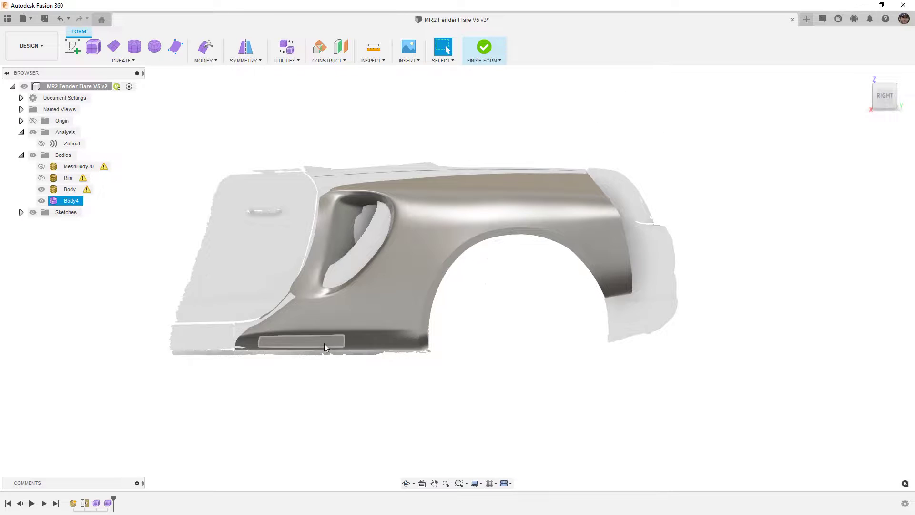
scroll(382, 294, down, 1)
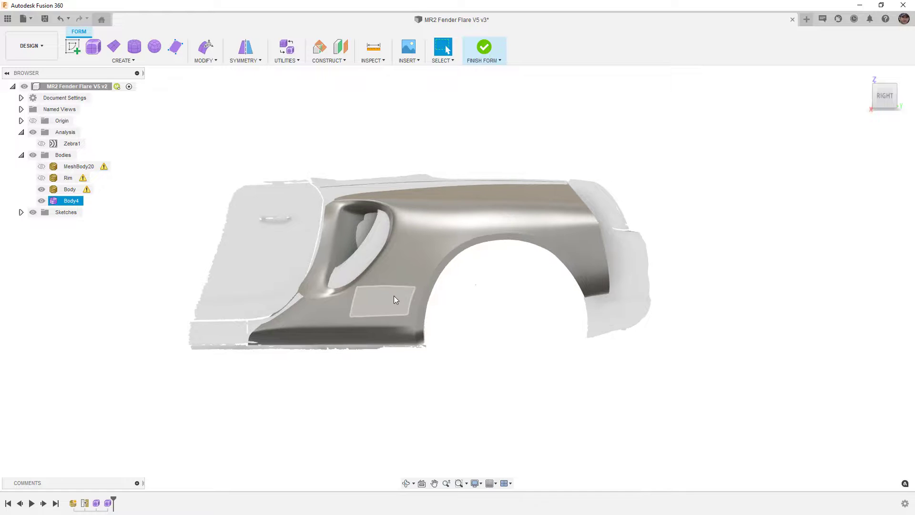
Hide Body and extend the supporting edge through the flare's lower rear tip to its end border with Insert Point in Simple mode
click(42, 189)
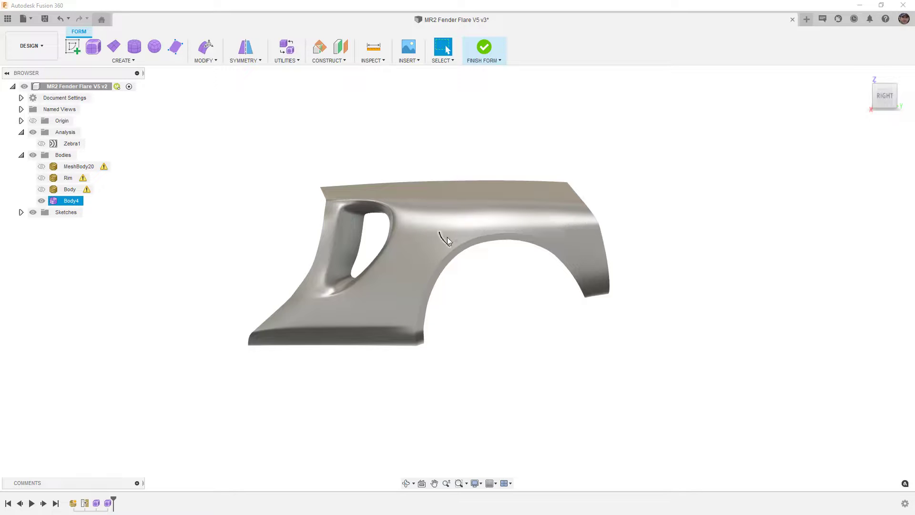
shift+middle_drag(600, 234, 522, 262)
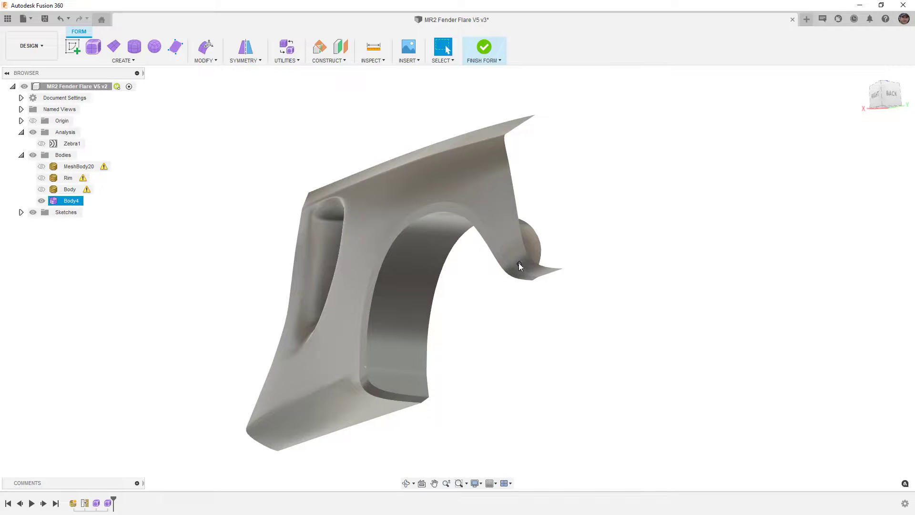
key(ctrl+6)
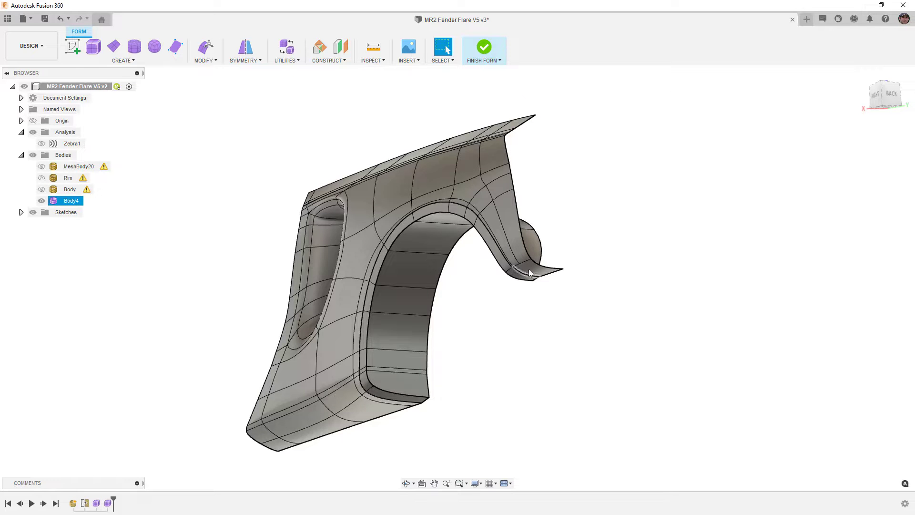
scroll(522, 264, up, 3)
scroll(520, 267, up, 2)
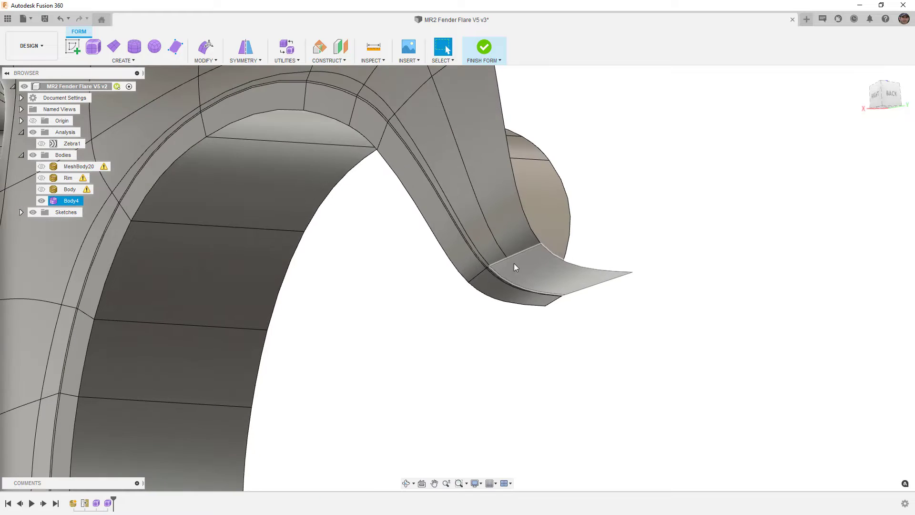
click(208, 61)
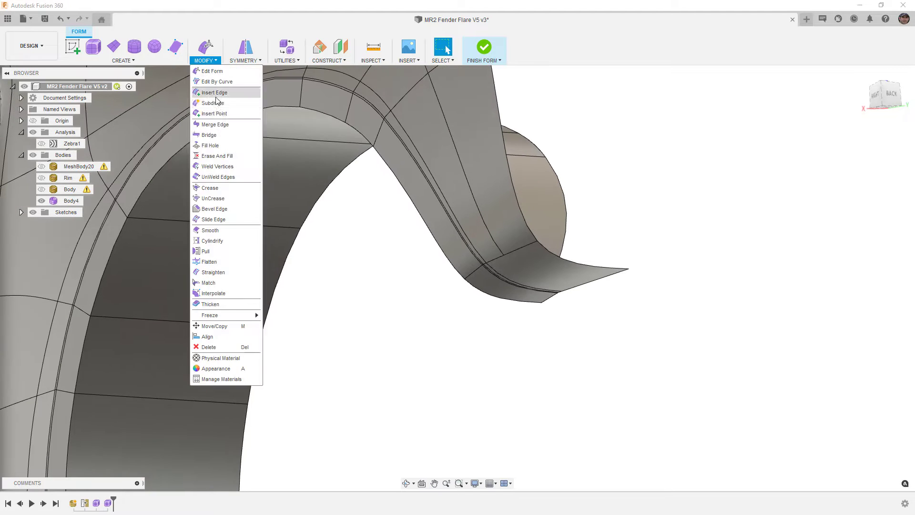
click(222, 118)
click(503, 256)
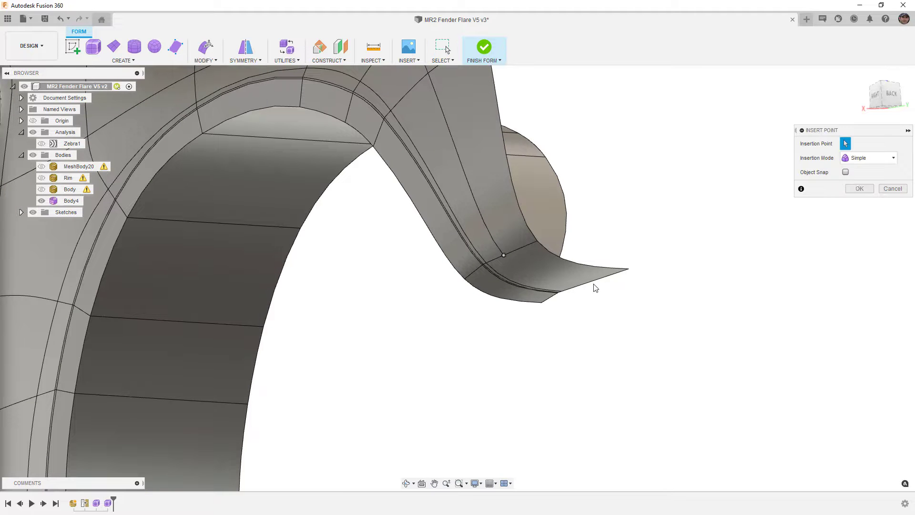
click(590, 284)
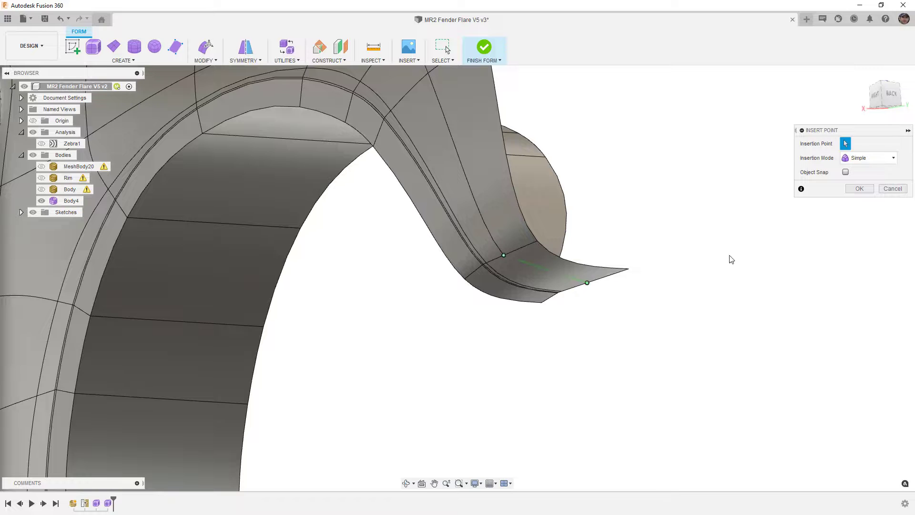
click(870, 191)
Insert edges on both sides of the crease loop across the flare's lower rear tip, using Insert Edge in Simple mode
double_click(519, 247)
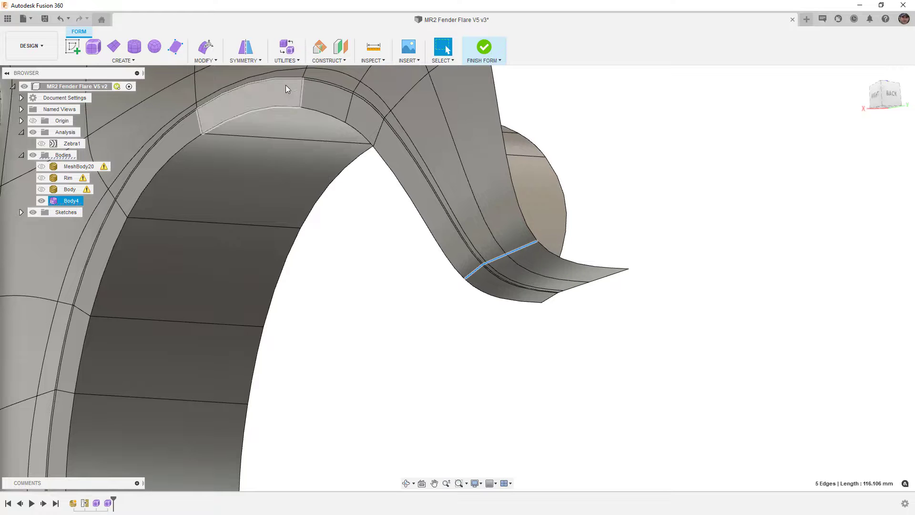
click(205, 60)
click(216, 93)
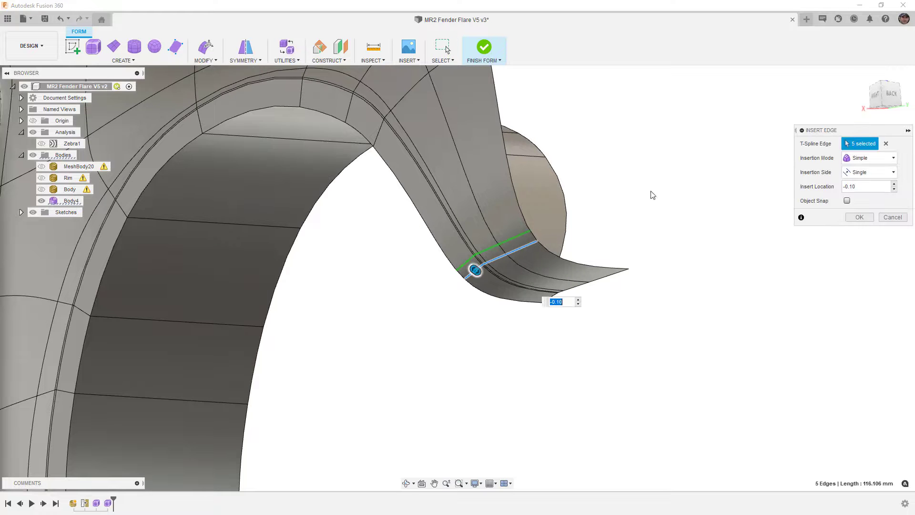
click(869, 175)
click(865, 199)
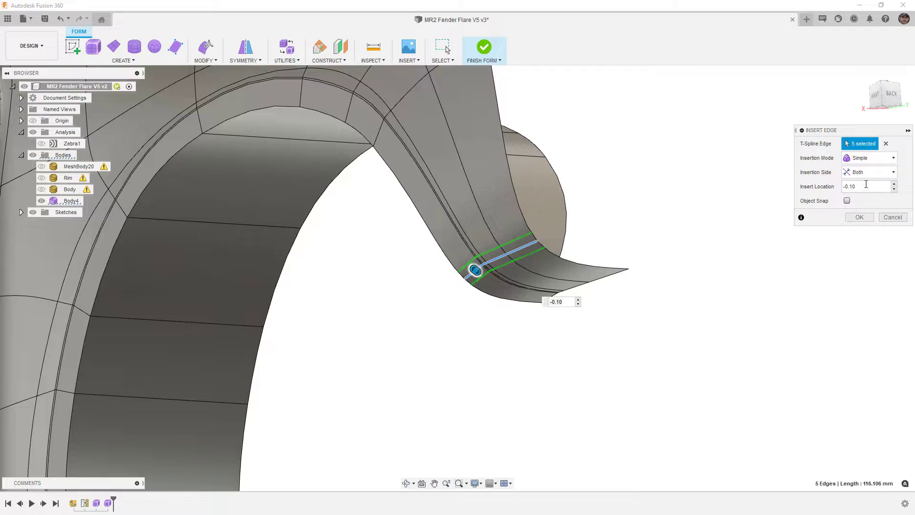
key(BackSpace)
key(Return)
Examine the flare from the right without its edges, then show Body and compare the rear tip with the scanned panels
scroll(675, 206, down, 3)
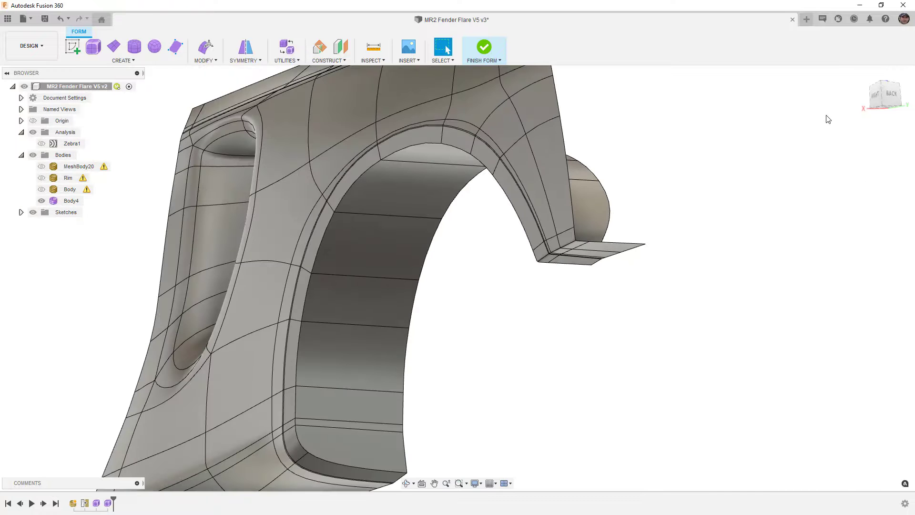
click(876, 100)
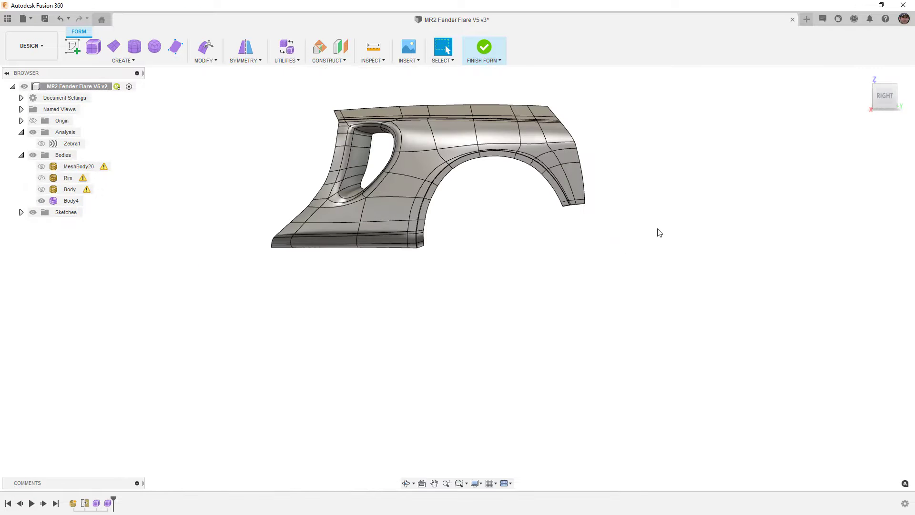
key(alt+3)
click(411, 236)
scroll(410, 234, up, 4)
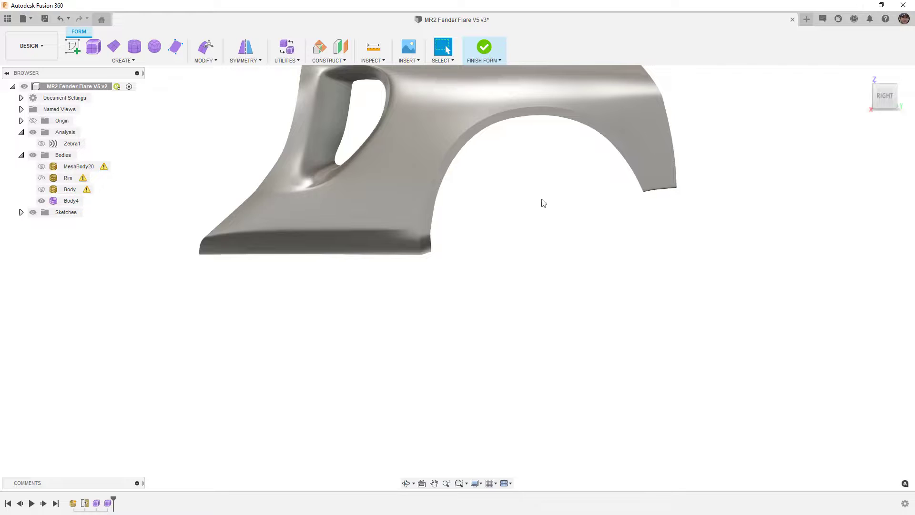
click(41, 190)
shift+middle_drag(656, 241, 633, 269)
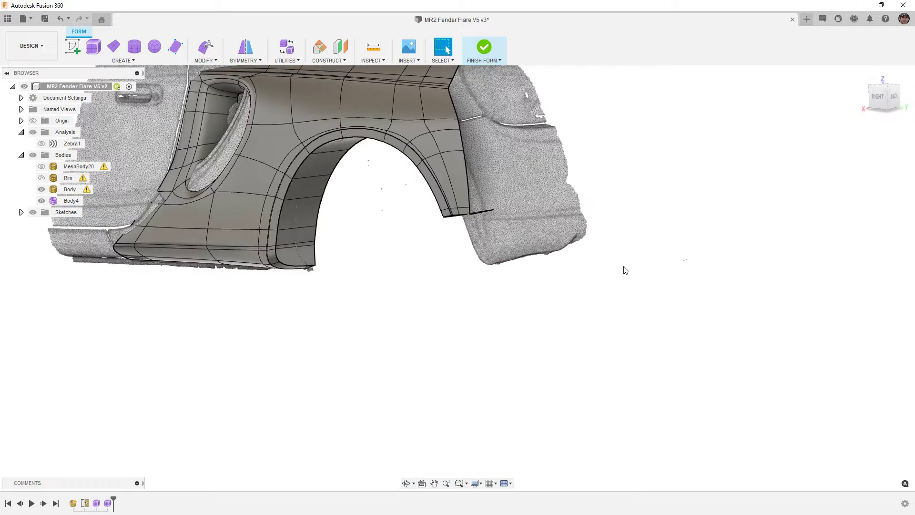
shift+middle_drag(573, 288, 505, 260)
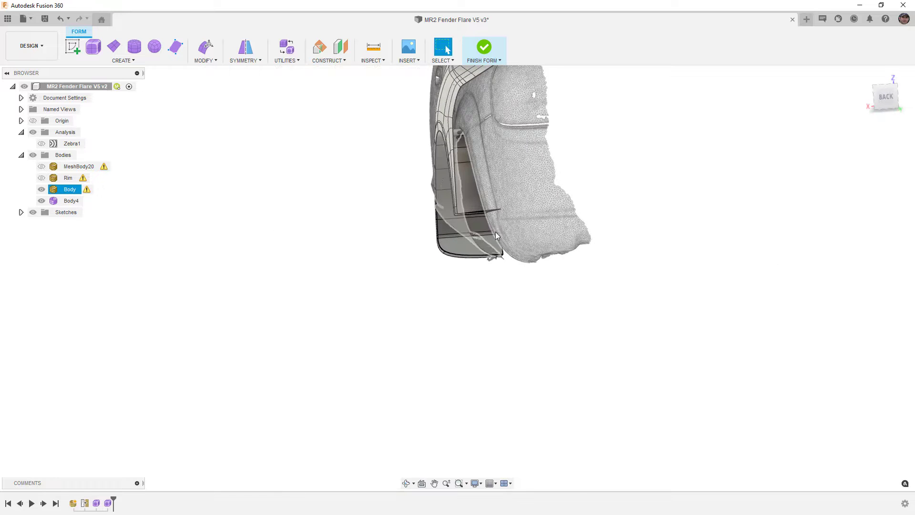
scroll(532, 237, down, 2)
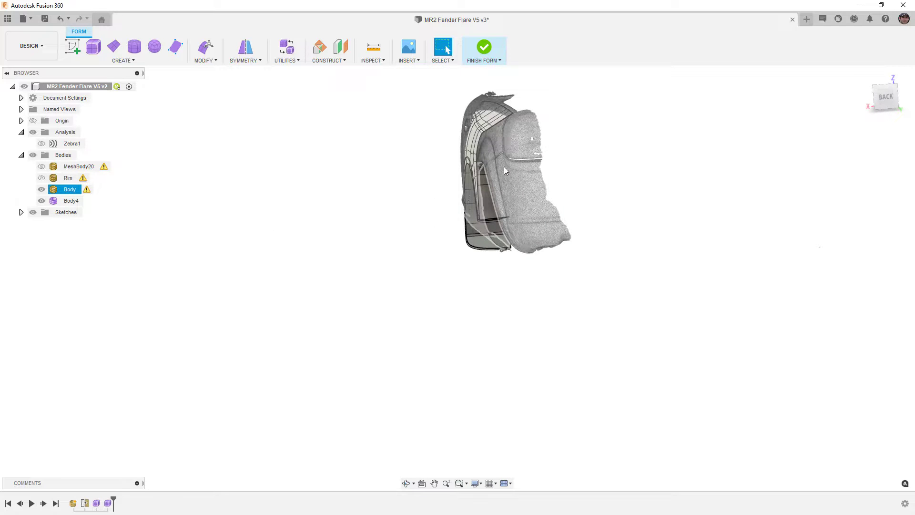
Slide the crease edge loop across the lower rear tip slightly upward toward the loop above it
scroll(502, 168, up, 5)
shift+middle_drag(461, 192, 525, 272)
scroll(524, 270, up, 5)
double_click(517, 243)
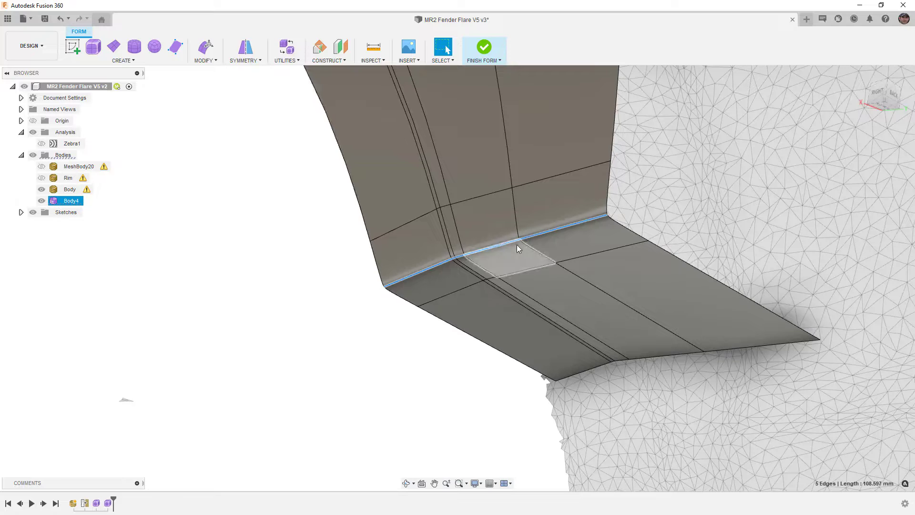
click(206, 60)
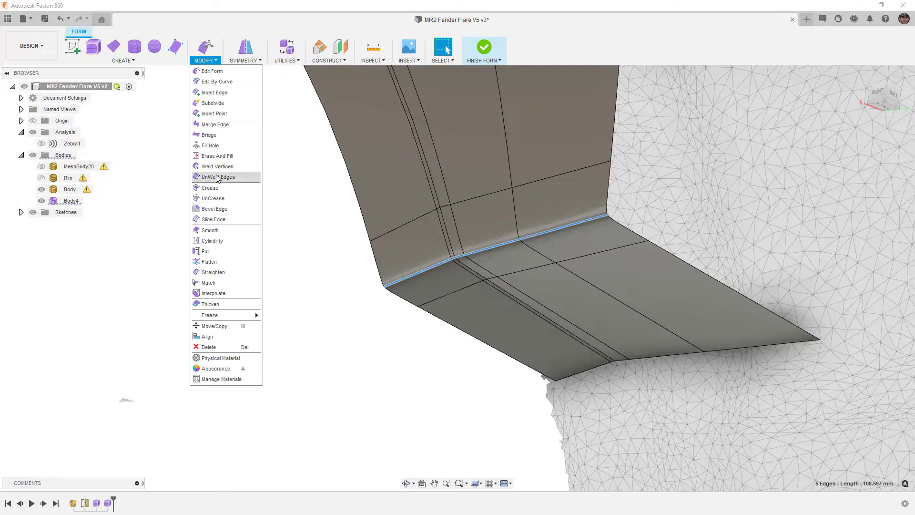
click(214, 220)
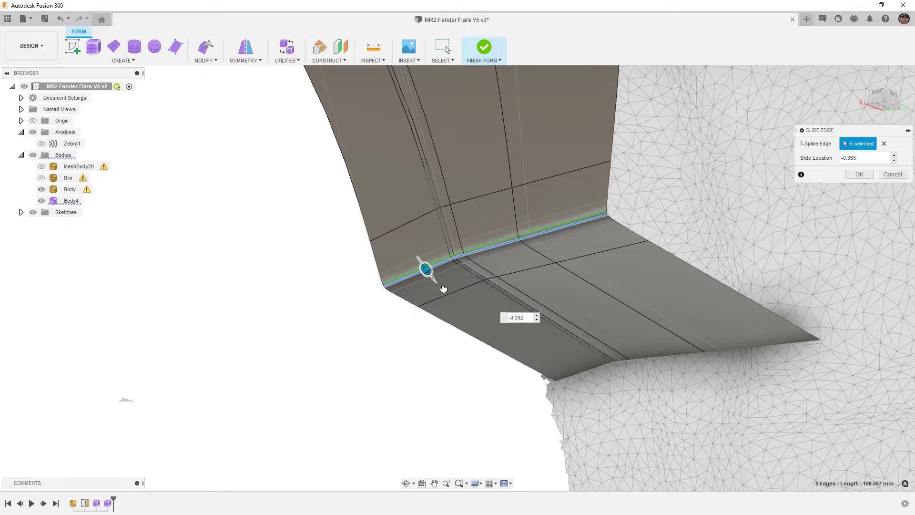
key(Return)
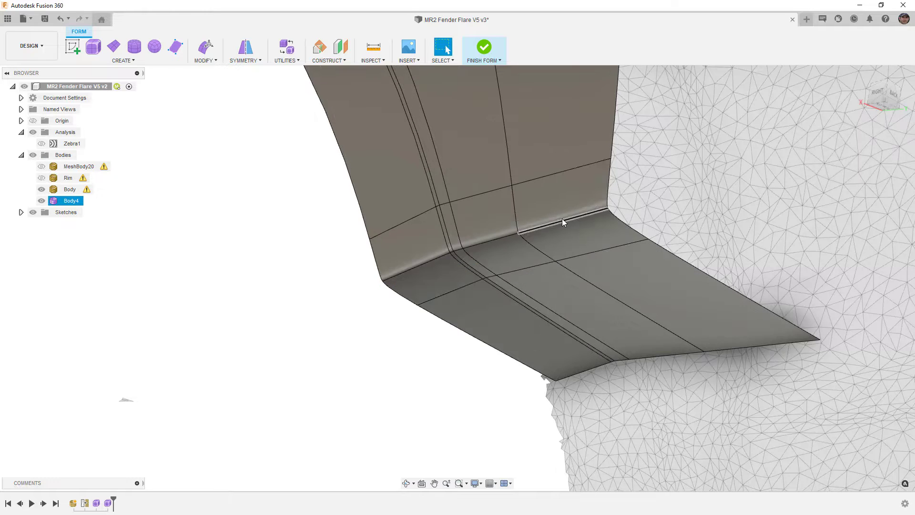
In box display, slide the supporting edge loop just above the rear tip crease upward to a slide location of 0.068
scroll(517, 242, down, 3)
scroll(518, 243, up, 2)
double_click(518, 224)
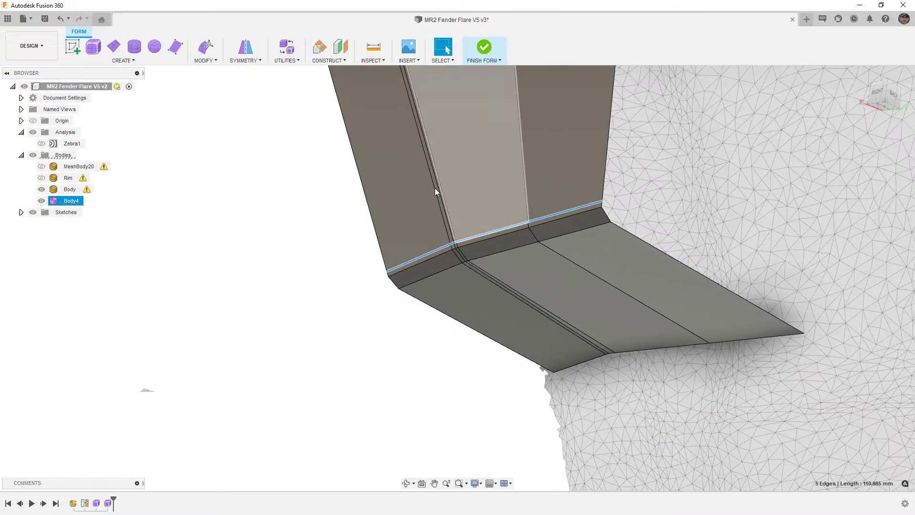
click(204, 60)
click(226, 219)
drag(417, 256, 412, 241)
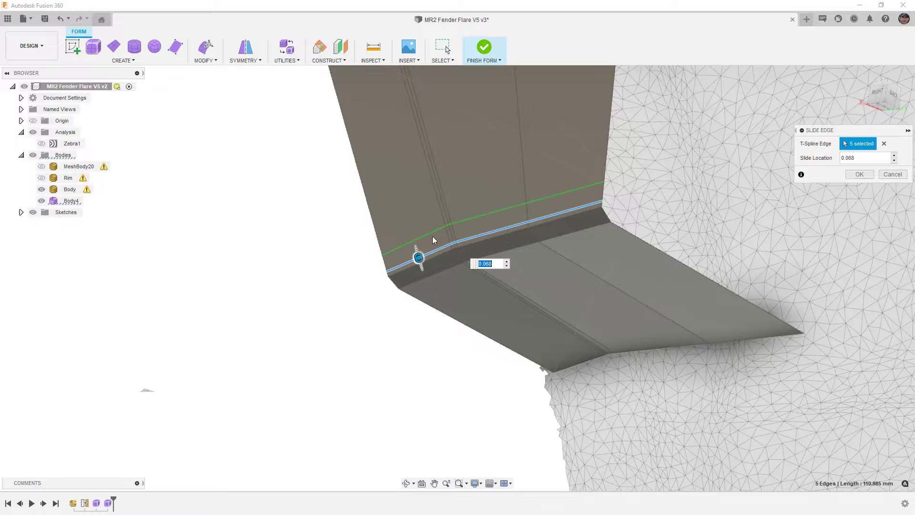
click(859, 174)
Compare the flare's outline with the scanned car from the right by toggling Body's visibility, leaving Body hidden
scroll(536, 236, down, 3)
scroll(536, 233, down, 10)
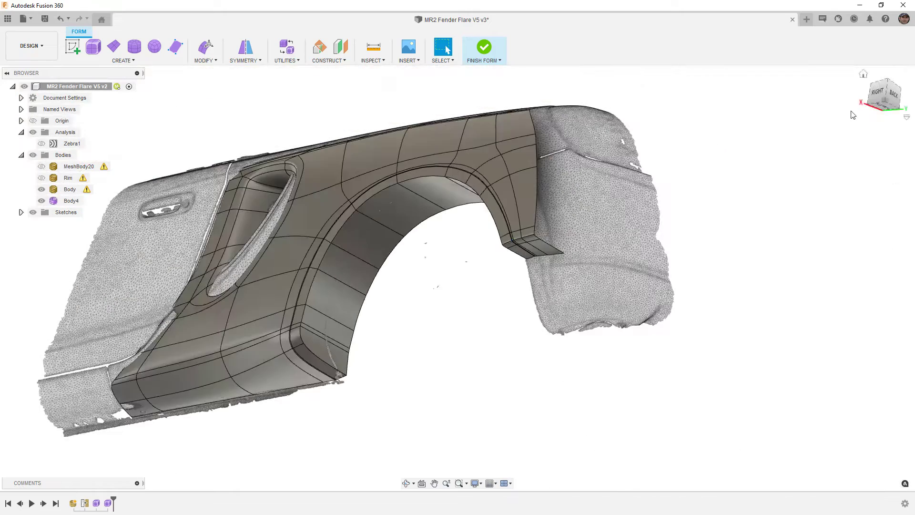
click(878, 95)
middle_drag(572, 283, 572, 282)
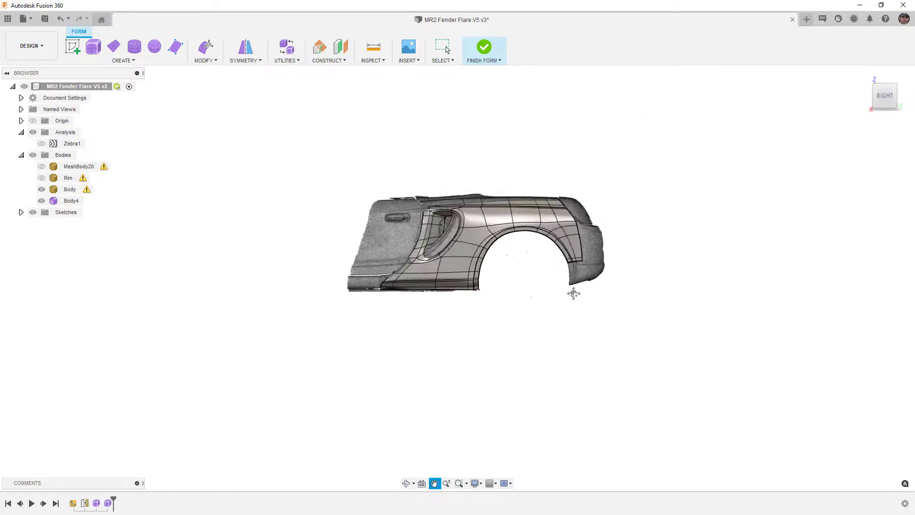
scroll(537, 281, up, 2)
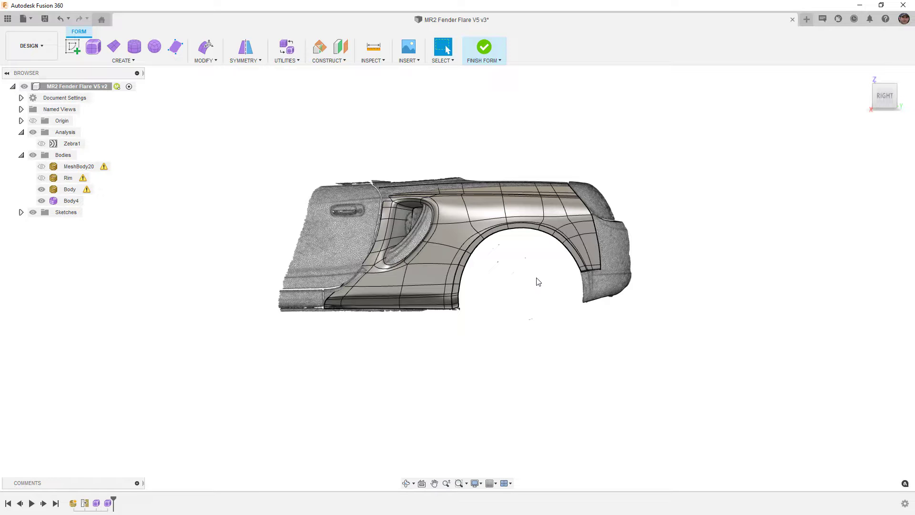
click(41, 189)
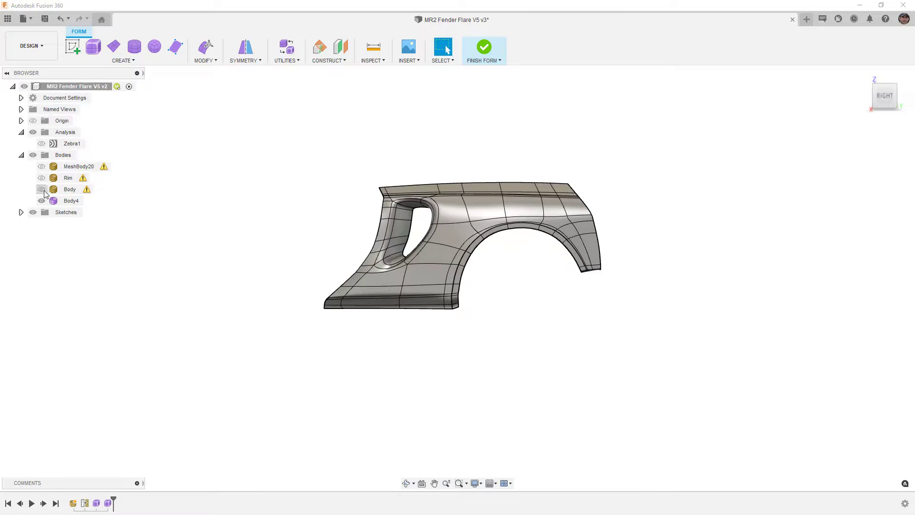
scroll(449, 219, up, 3)
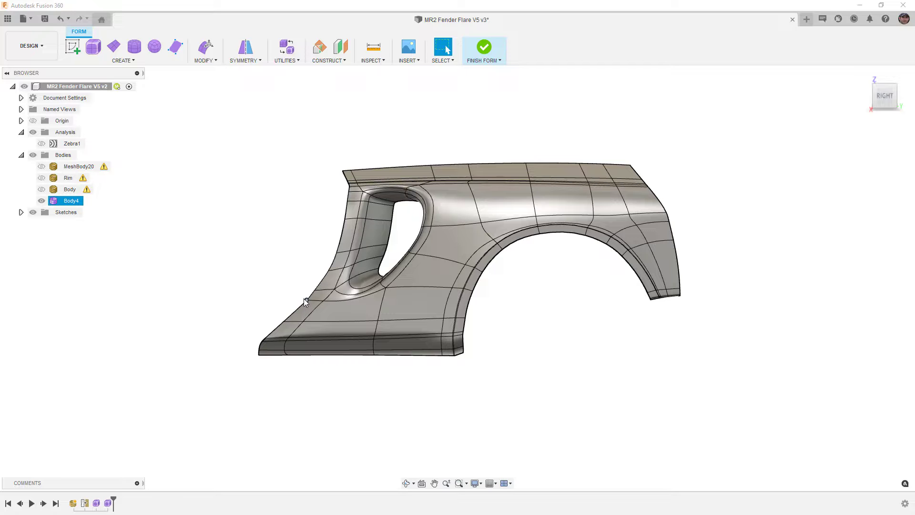
click(42, 189)
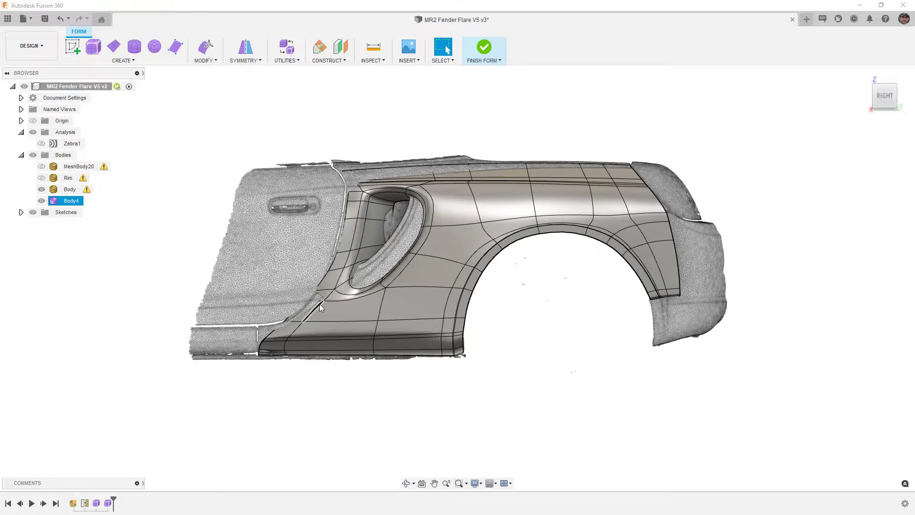
click(41, 189)
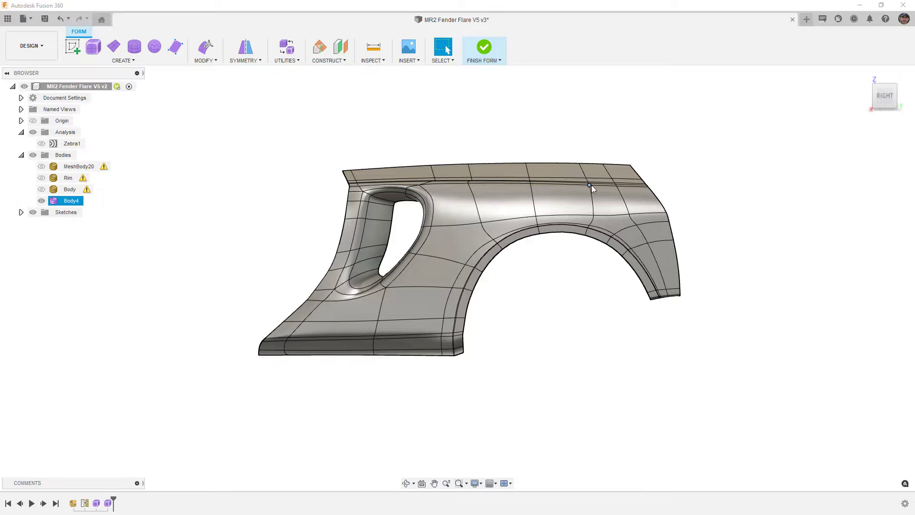
Display the flare shaded without its edges, look it over, return to the right view and save the design
shift+middle_drag(543, 204, 530, 218)
key(ctrl+4)
click(523, 229)
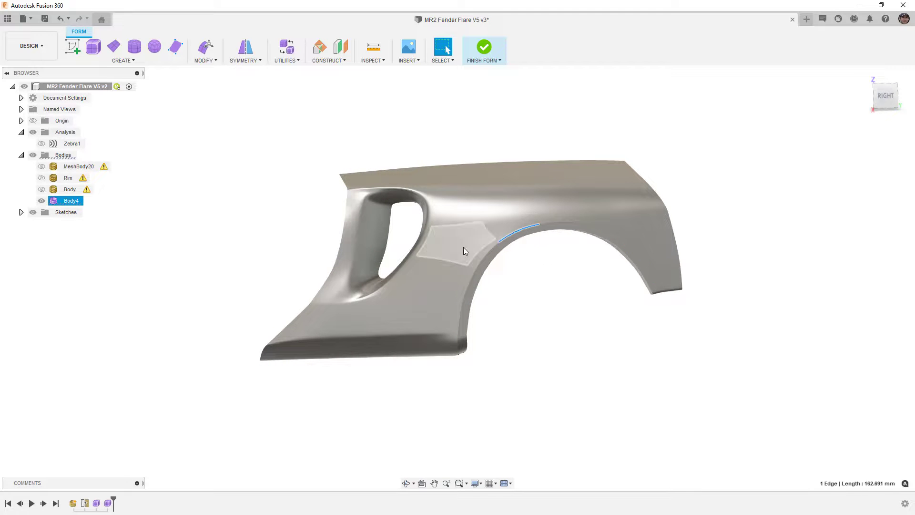
shift+middle_drag(543, 306, 506, 293)
click(888, 96)
scroll(366, 264, down, 3)
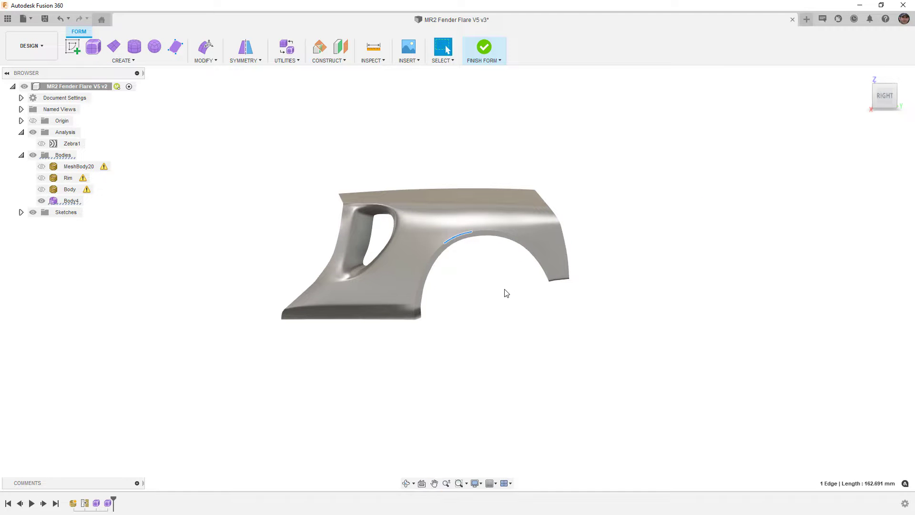
key(ctrl+s)
click(478, 283)
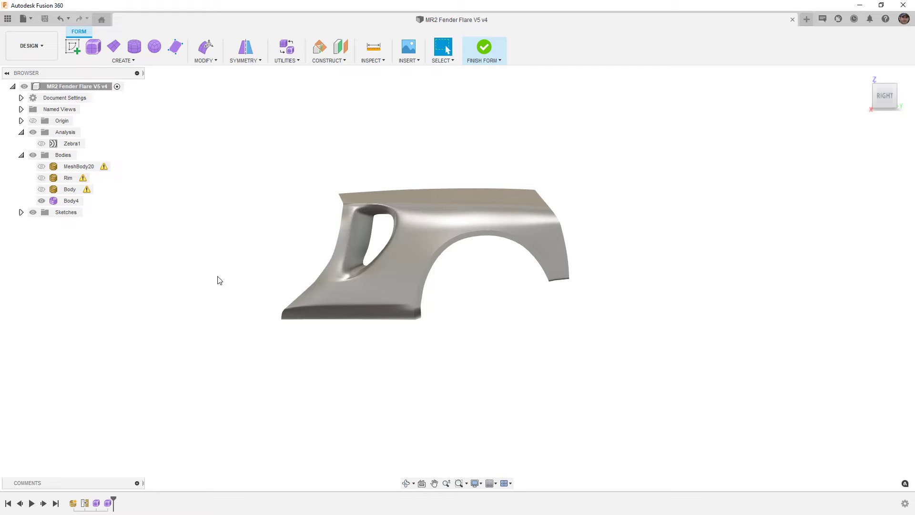
Examine the flare with its edges hidden and shown, highlighting the edge loop that runs above the sill to the wheel arch
click(302, 293)
click(282, 282)
click(361, 278)
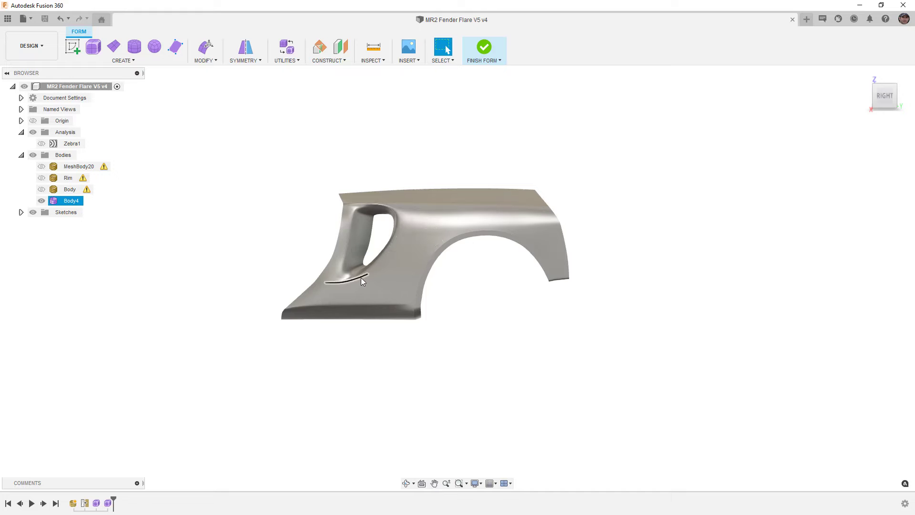
click(412, 244)
click(367, 340)
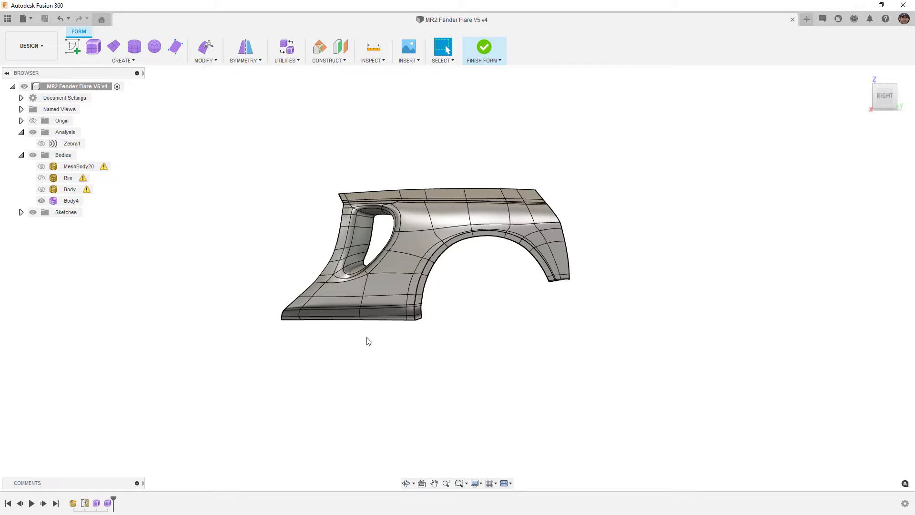
double_click(310, 297)
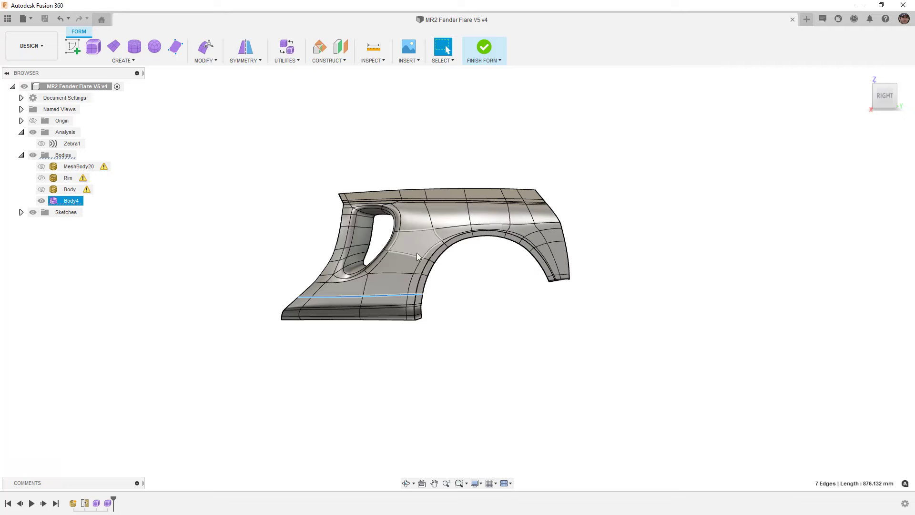
click(274, 287)
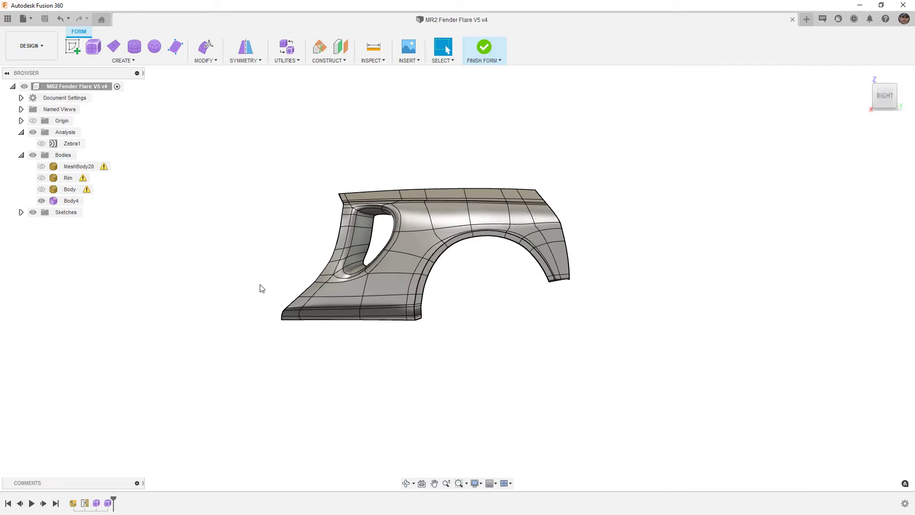
key(ctrl+4)
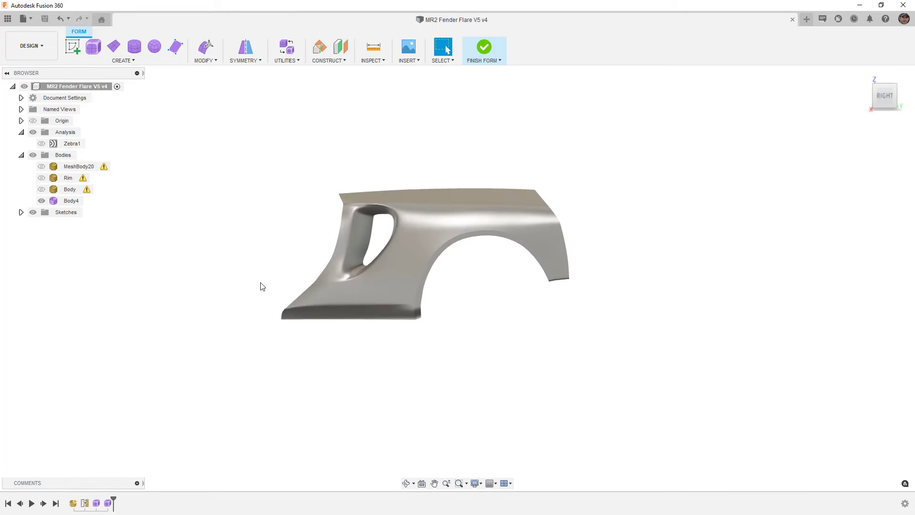
key(ctrl+4)
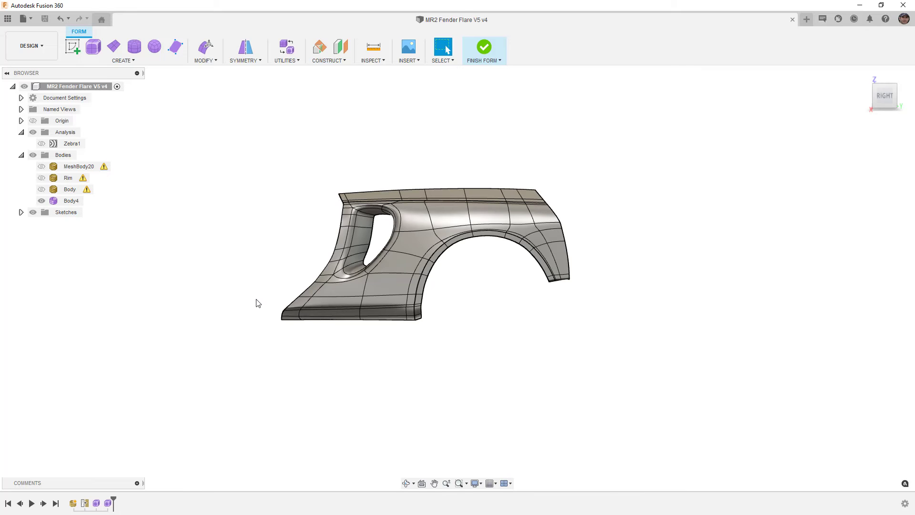